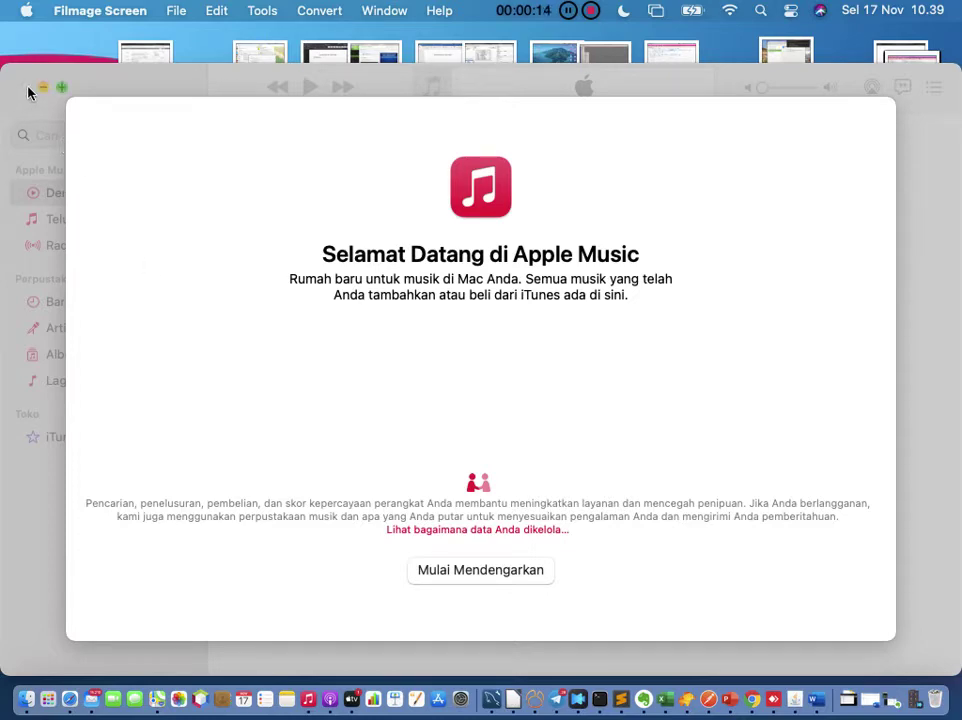
# Step: Dismiss the Apple Music welcome screen and close the Music window to reveal the desktop
pyautogui.click(466, 572)
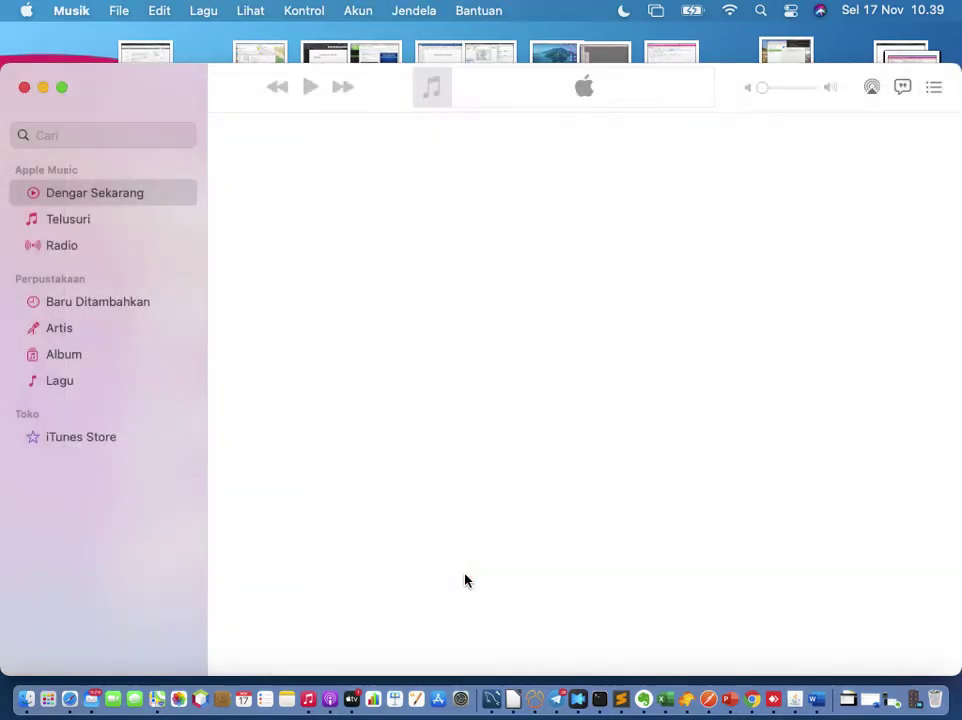
pyautogui.click(24, 87)
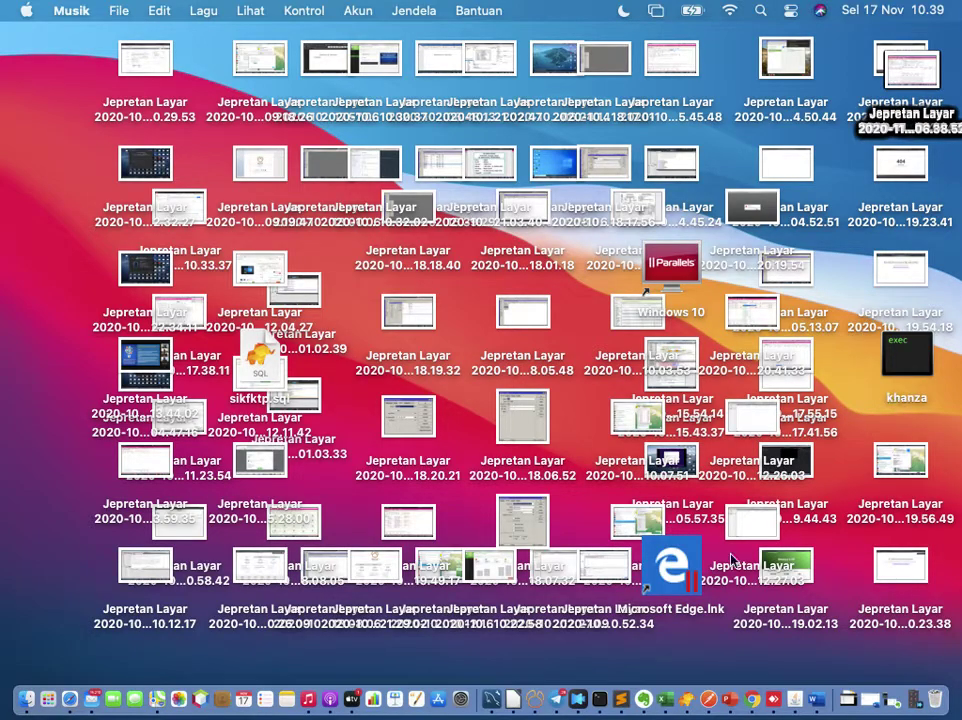
# Step: Relaunch SIMRS Khanza from Terminal by rerunning 'java -jar khanza.jar'
pyautogui.click(598, 697)
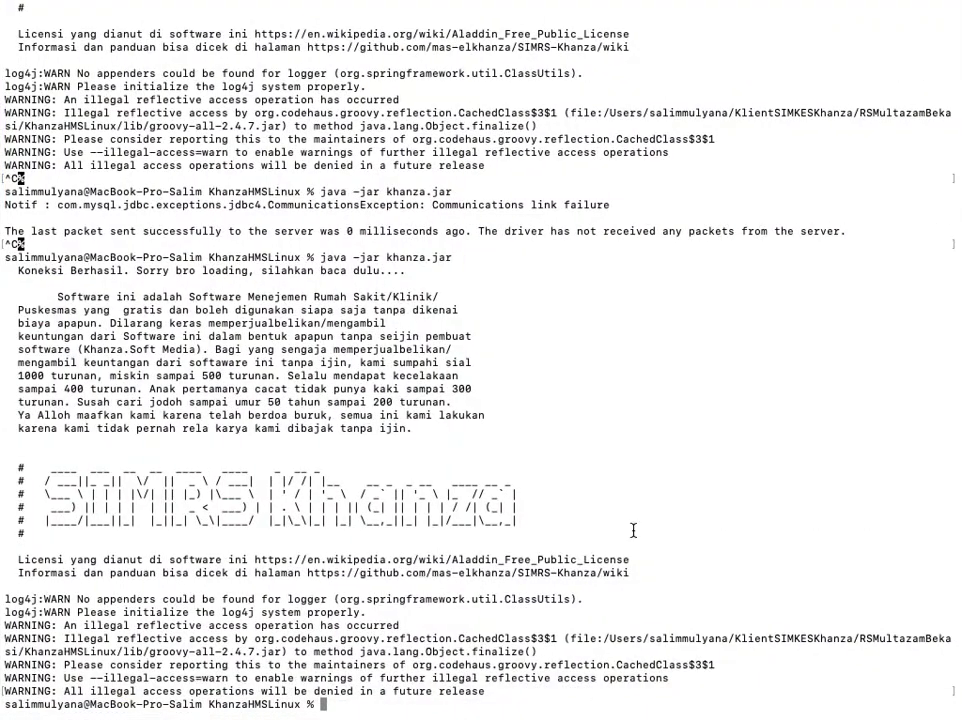
pyautogui.press('Up')
pyautogui.press('Return')
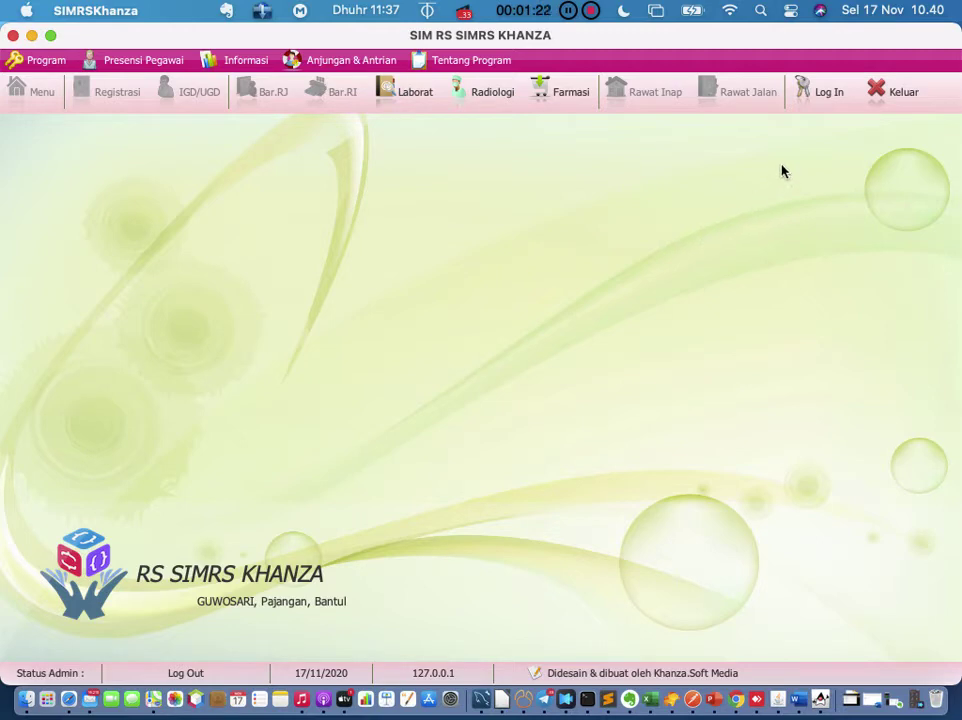
# Step: Open the SIMRS Khanza login dialog, enter the admin ID, then switch to Word
pyautogui.click(818, 97)
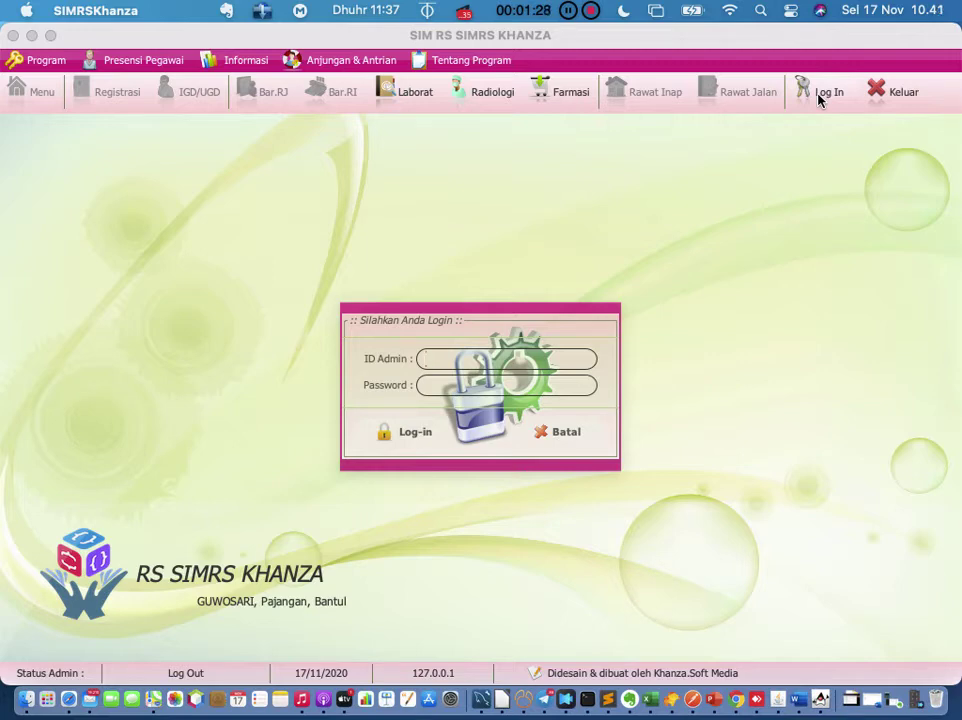
pyautogui.write('spv')
pyautogui.click(799, 698)
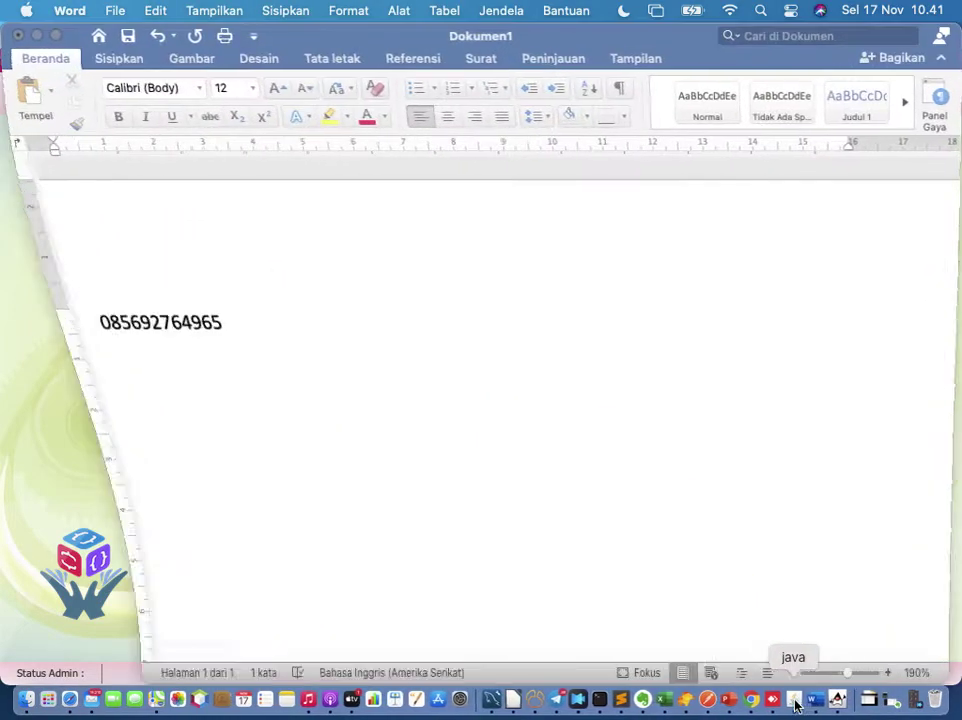
# Step: Add the admin ID and password as two lowercase lines below the number in Dokumen1
pyautogui.press('Return')
pyautogui.write('spv')
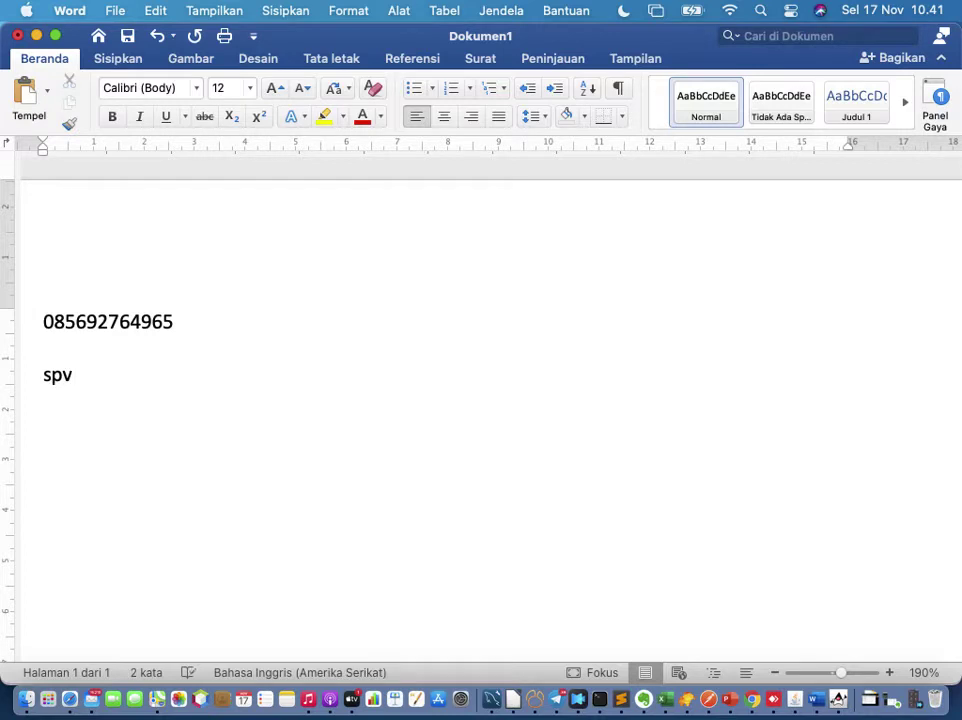
pyautogui.press('Return')
pyautogui.write('server')
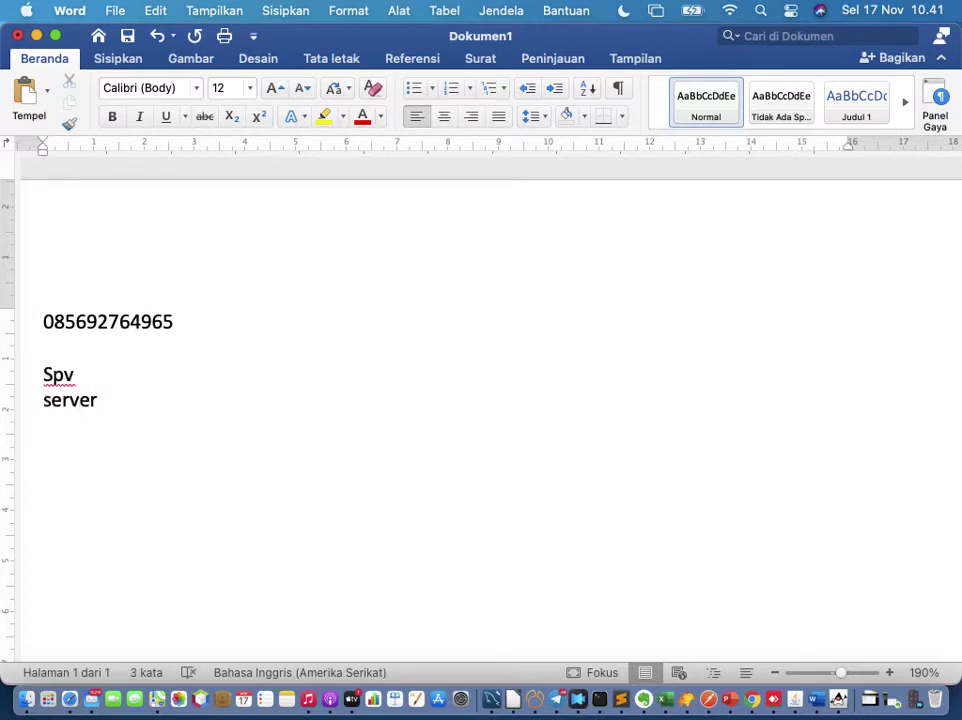
pyautogui.press('Up')
pyautogui.press('Home')
pyautogui.press('Delete')
pyautogui.write('s')
pyautogui.click(412, 431)
# Step: Log in to SIMRS Khanza with the admin ID and password
pyautogui.click(838, 699)
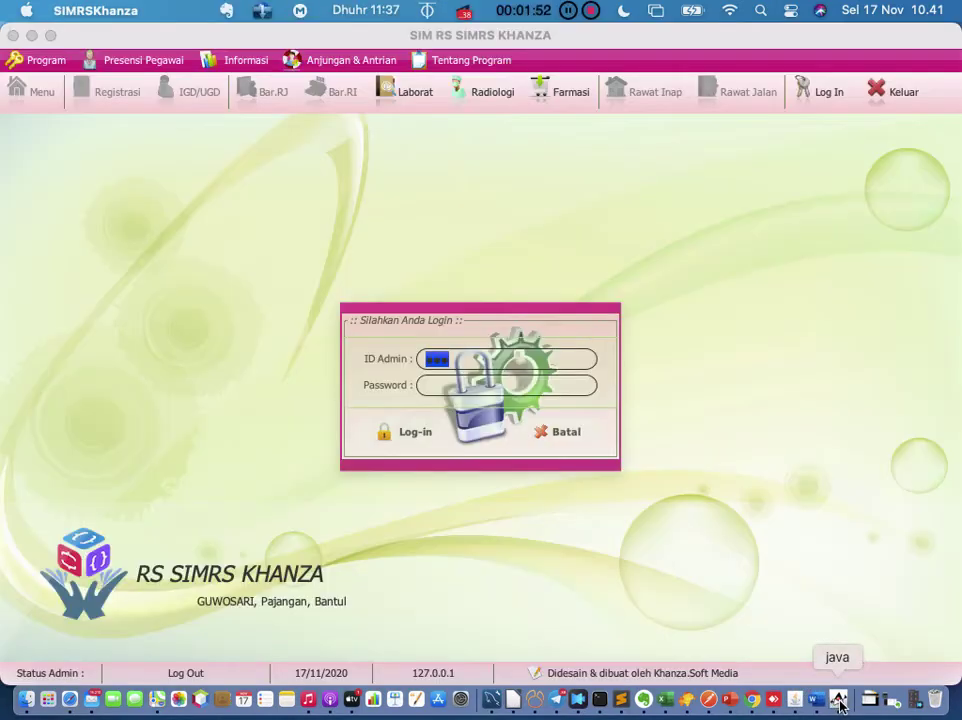
pyautogui.press('Tab')
pyautogui.write('server')
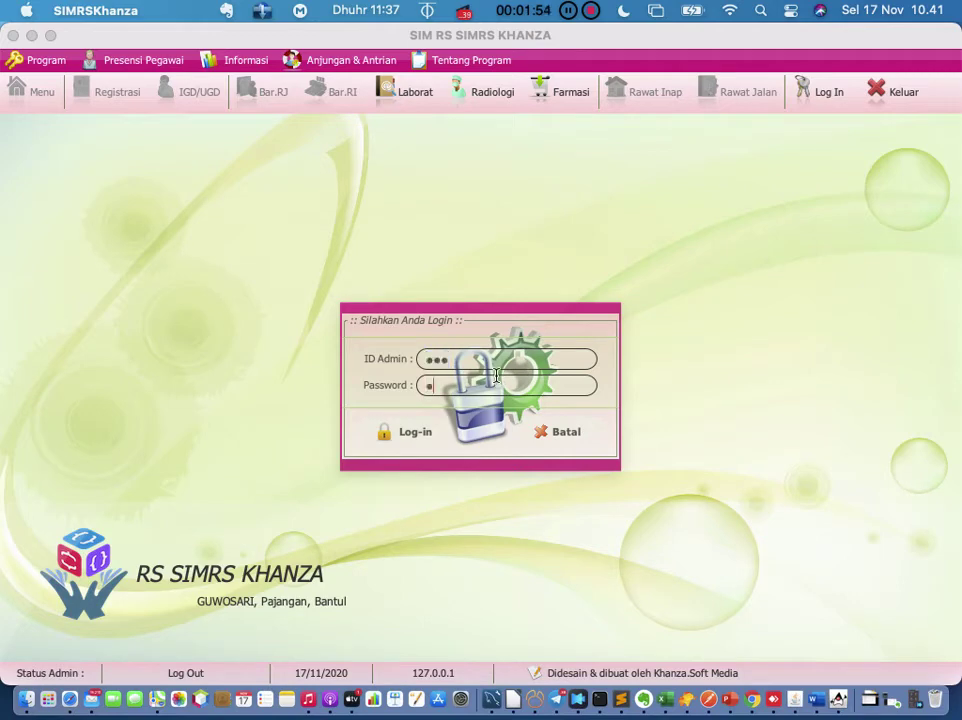
pyautogui.click(390, 431)
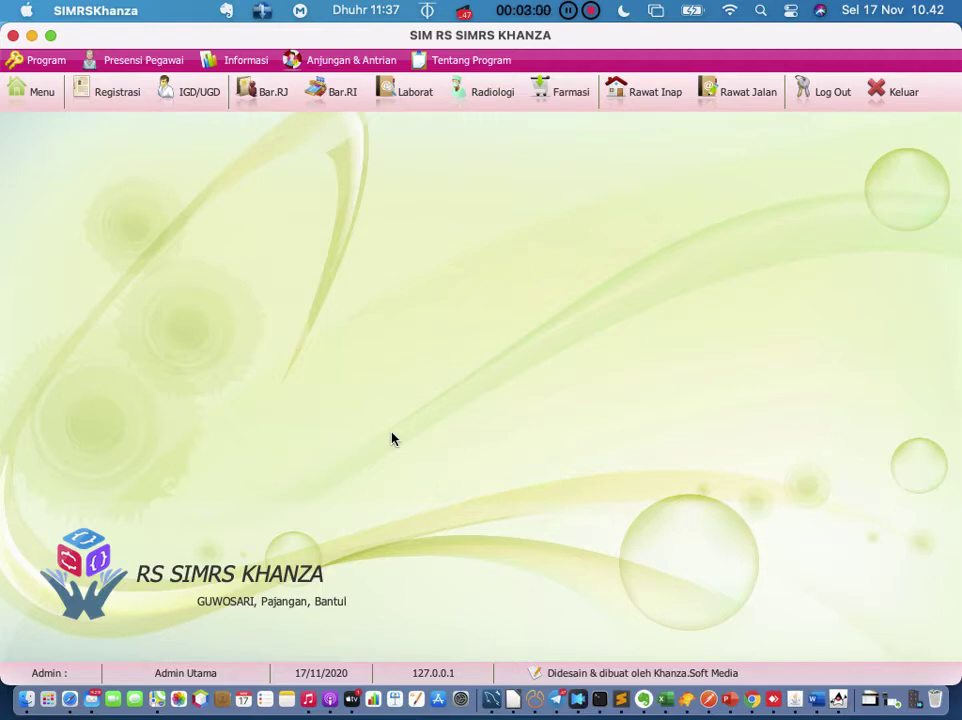
# Step: Delete the first outpatient's erroneous invoice and close the billing form without saving
pyautogui.click(117, 98)
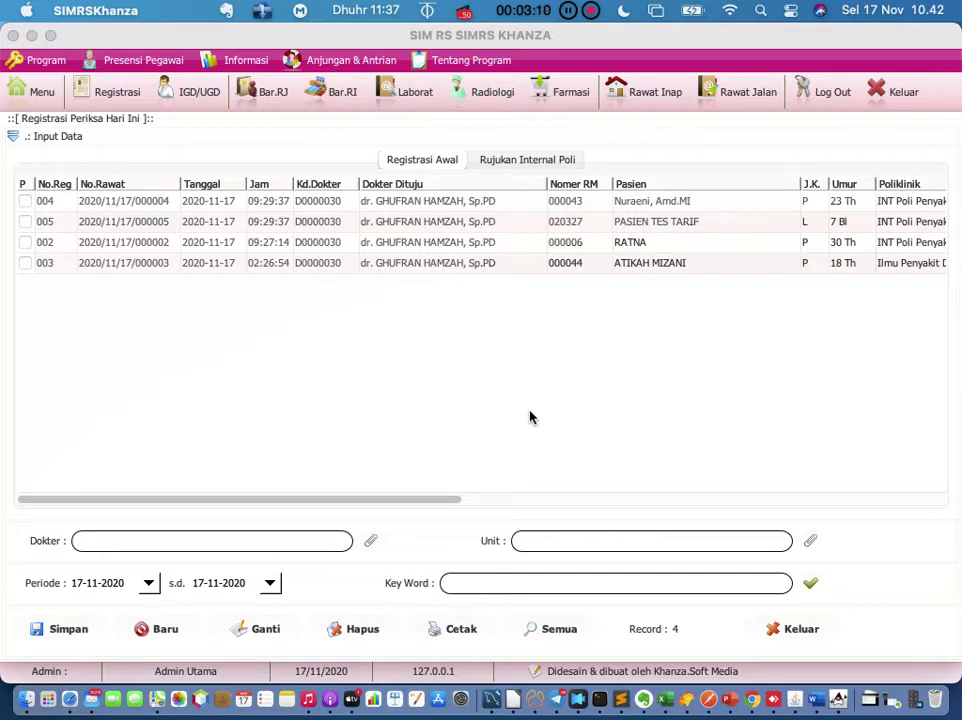
pyautogui.click(733, 100)
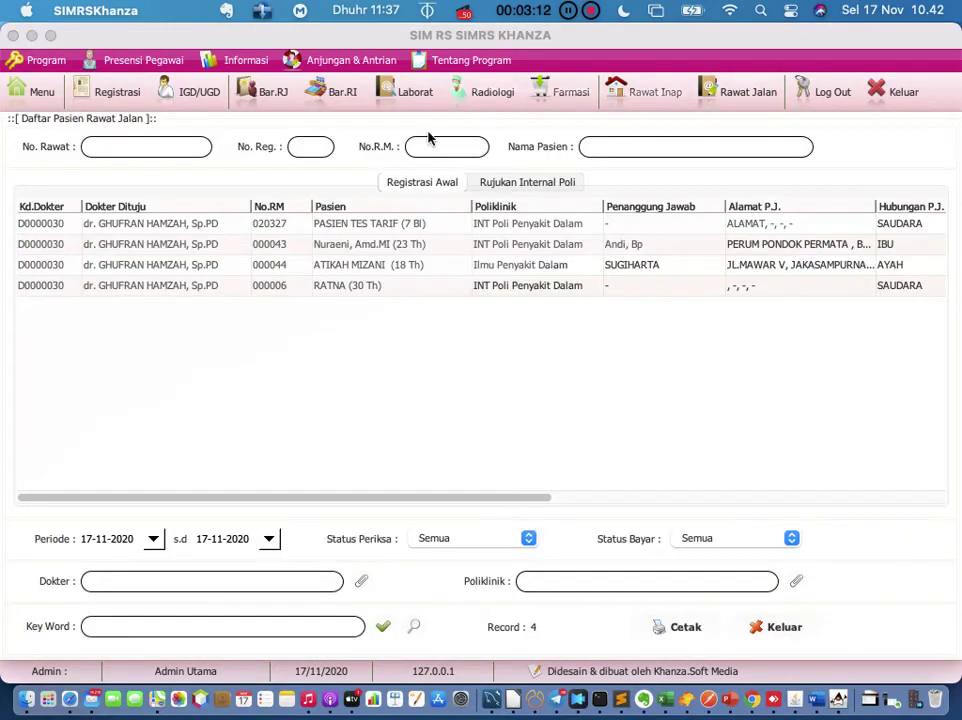
pyautogui.doubleClick(301, 224)
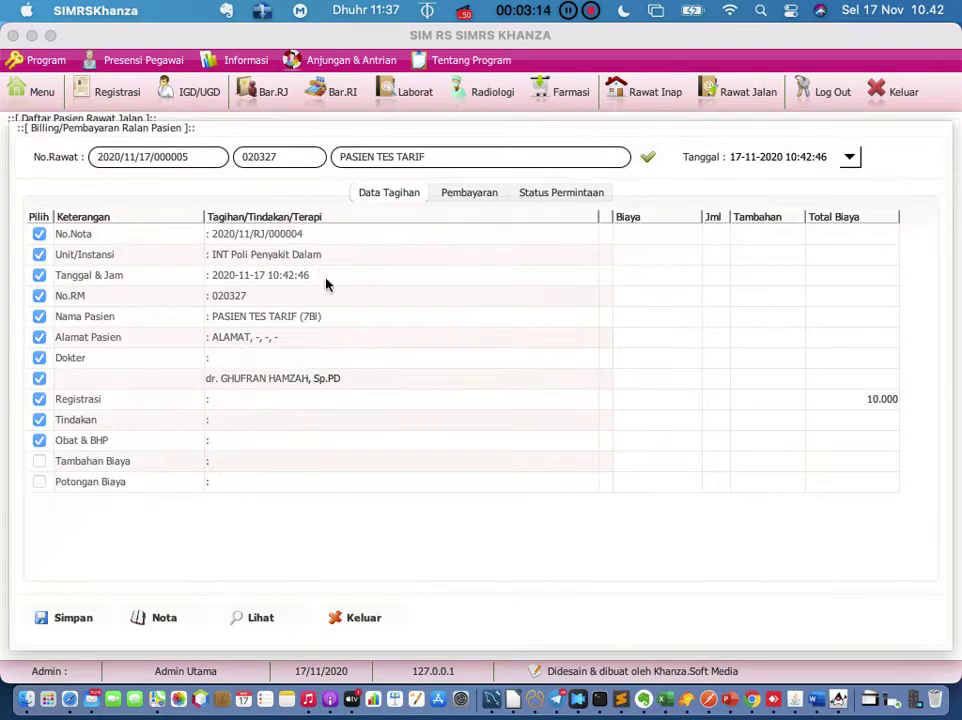
pyautogui.rightClick(325, 285)
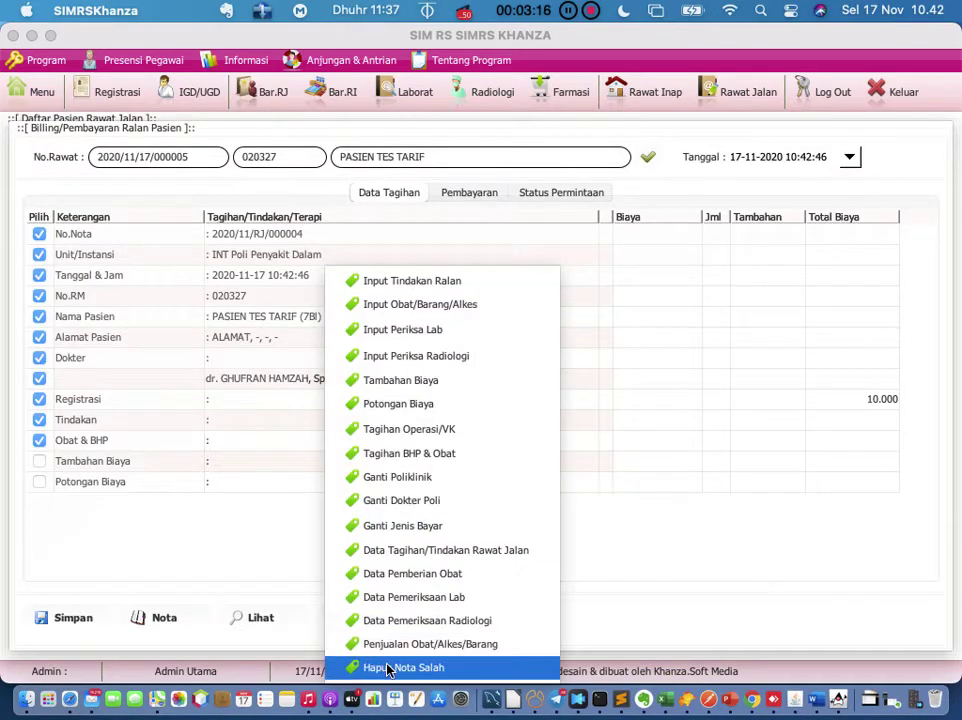
pyautogui.click(354, 668)
pyautogui.click(614, 437)
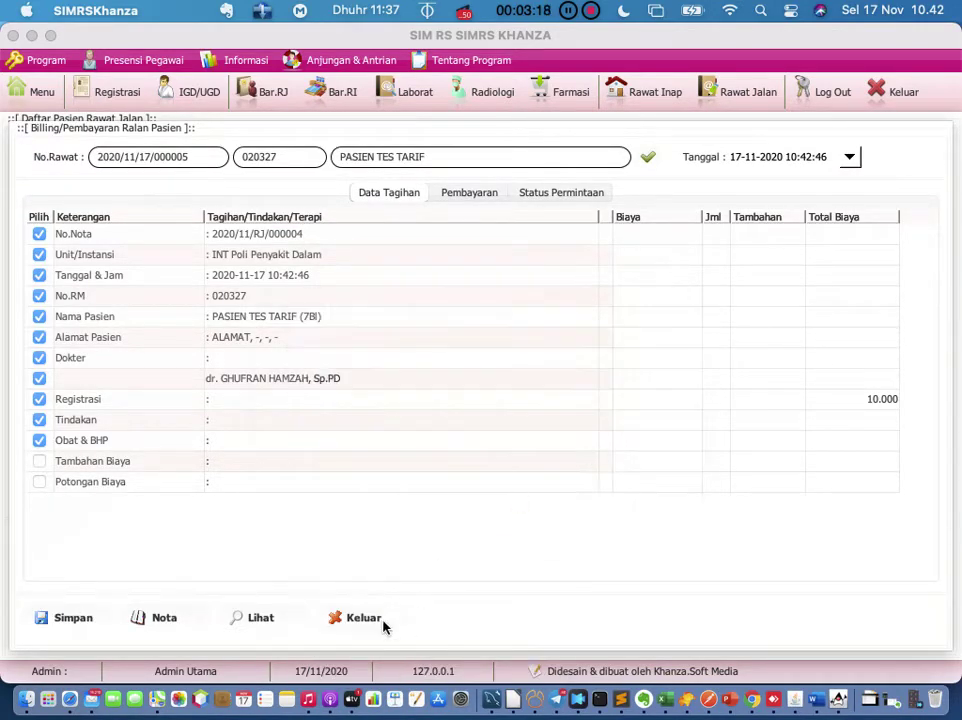
pyautogui.click(352, 618)
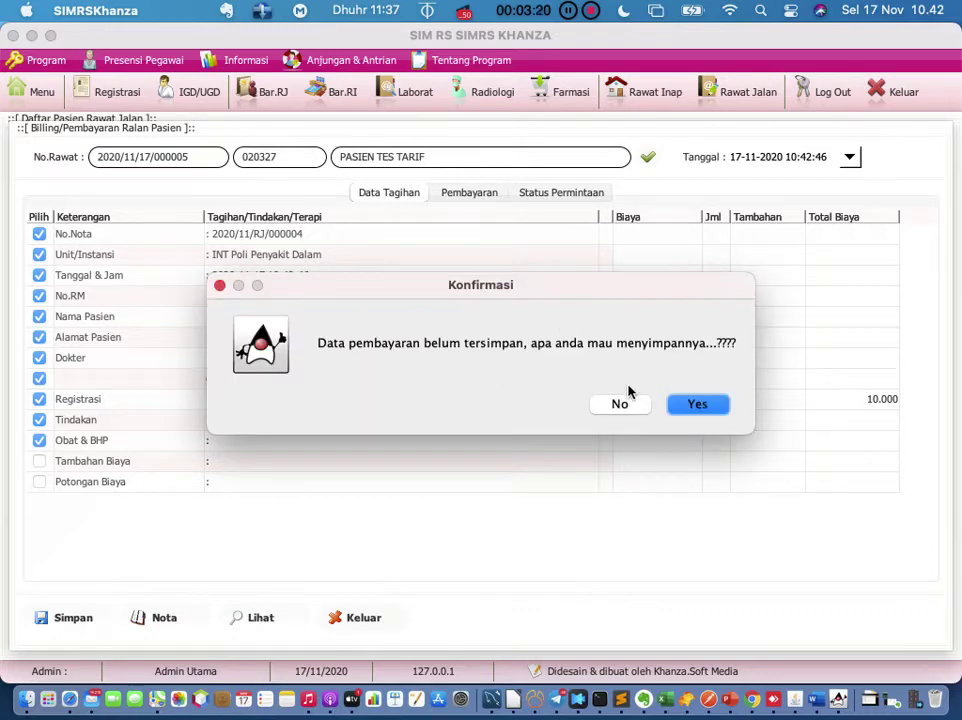
pyautogui.click(620, 405)
# Step: Delete the erroneous invoices of the second and third patients, closing each billing unsaved
pyautogui.doubleClick(292, 249)
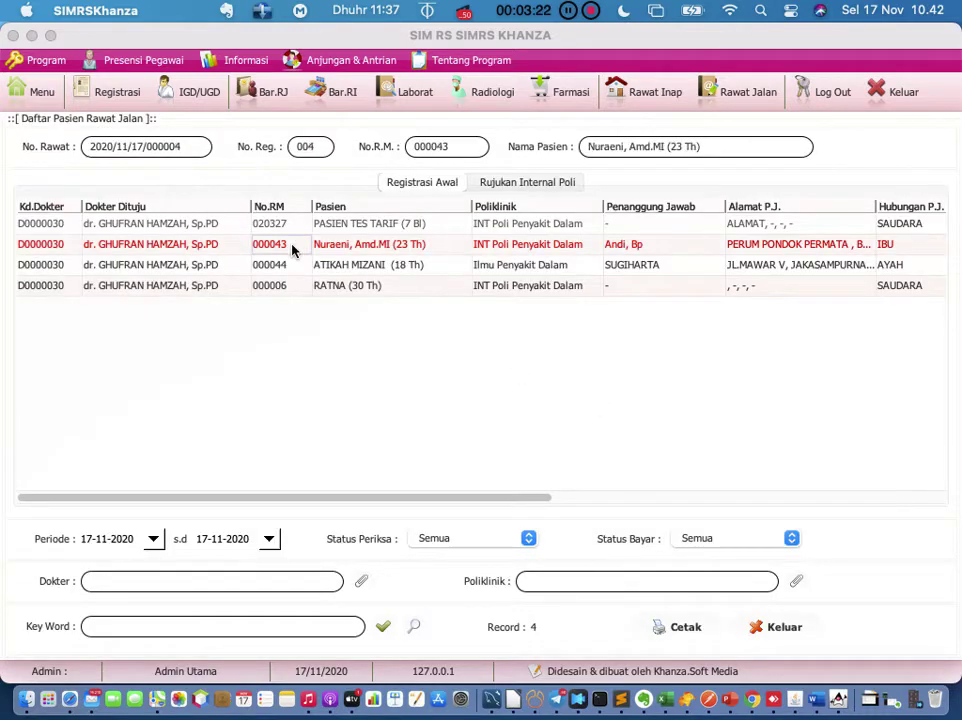
pyautogui.rightClick(292, 250)
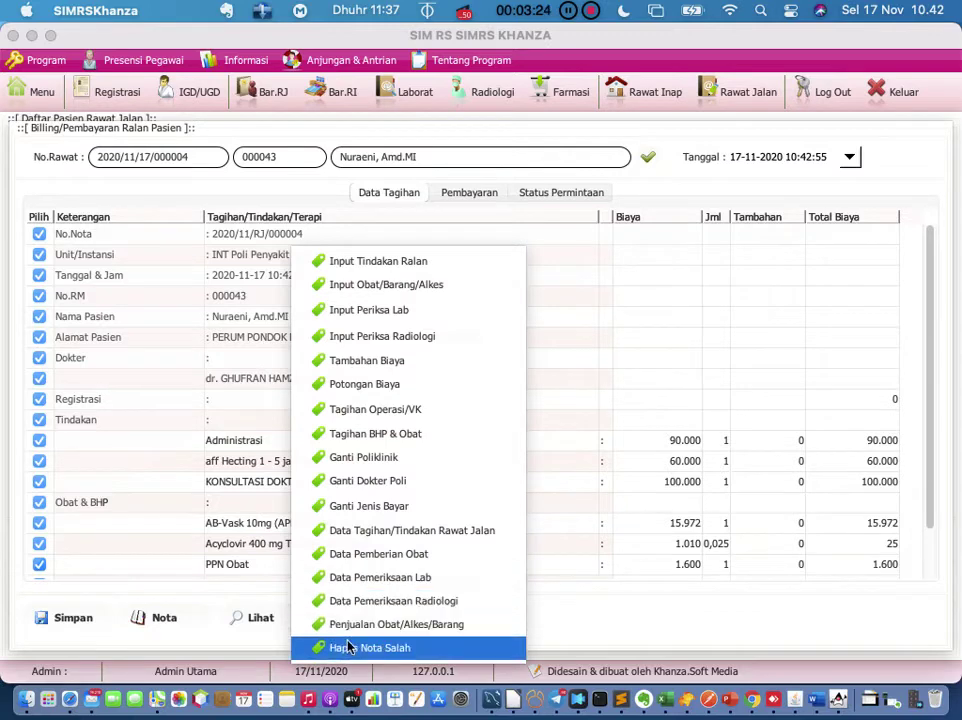
pyautogui.click(348, 646)
pyautogui.click(614, 436)
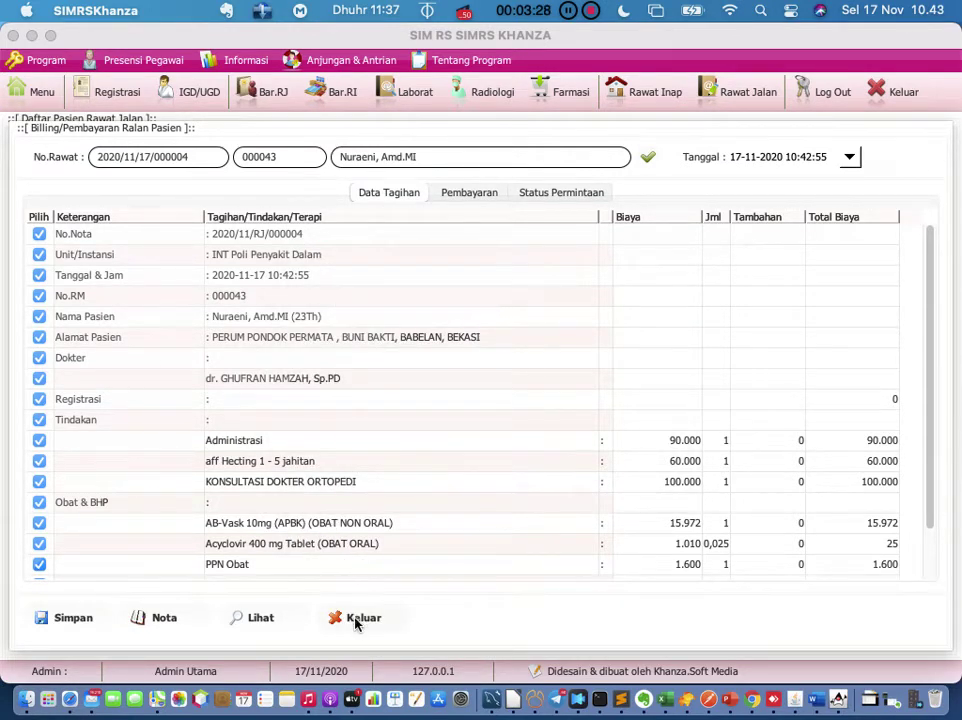
pyautogui.click(358, 620)
pyautogui.click(620, 404)
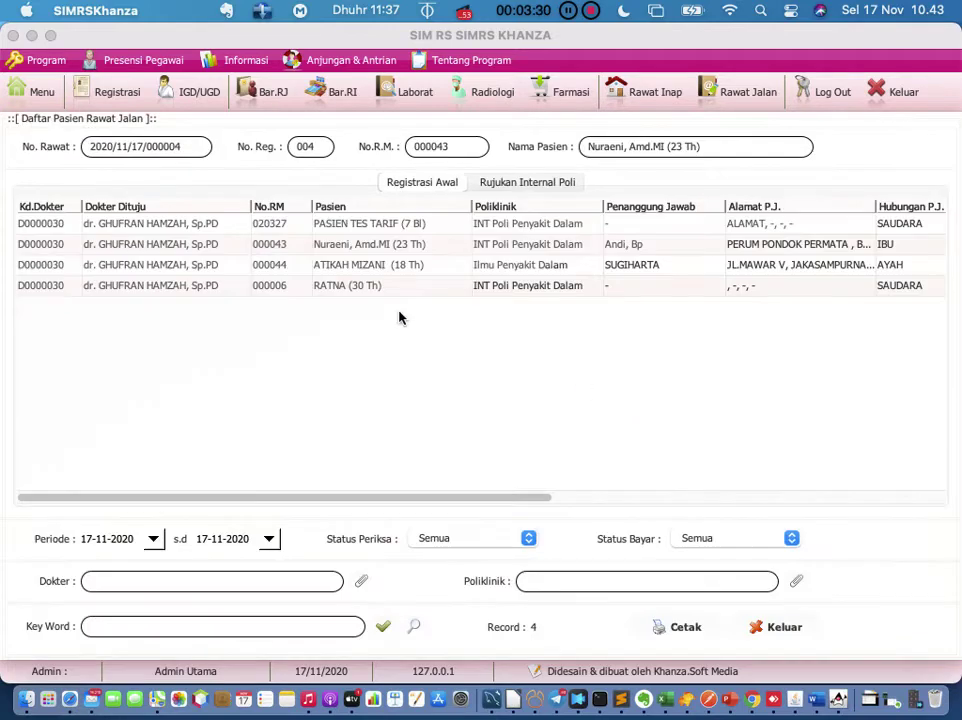
pyautogui.click(285, 266)
pyautogui.rightClick(286, 266)
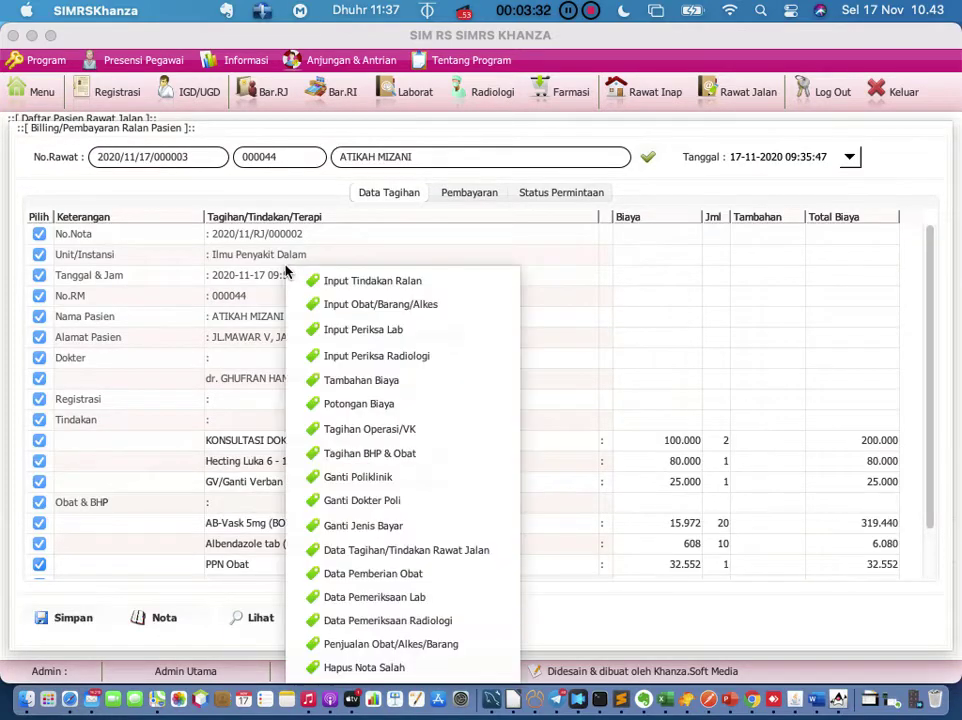
pyautogui.click(331, 668)
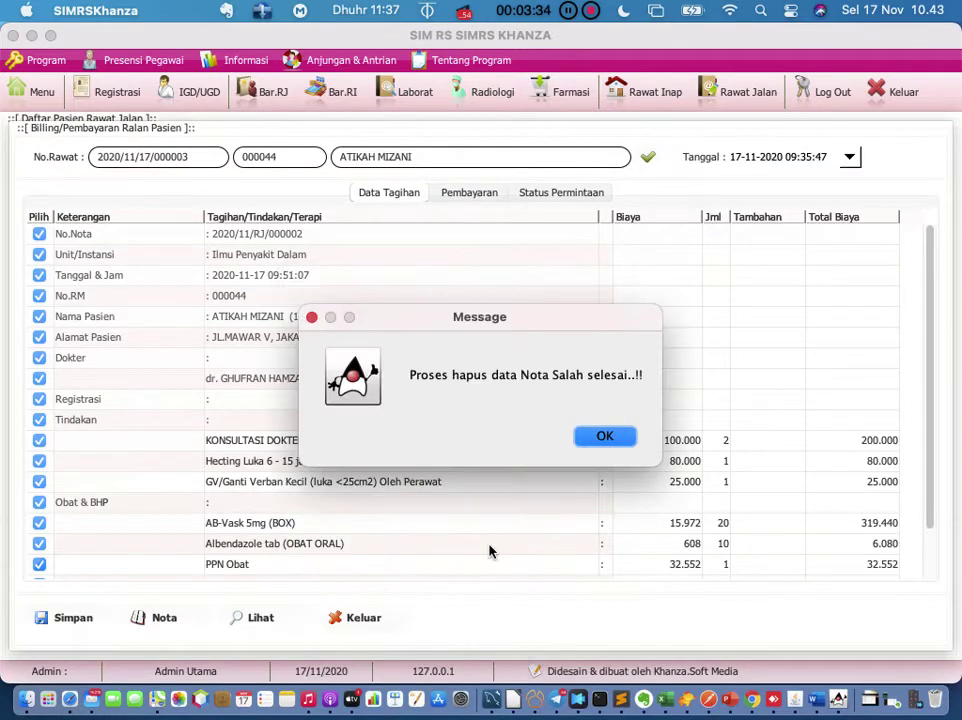
pyautogui.click(603, 436)
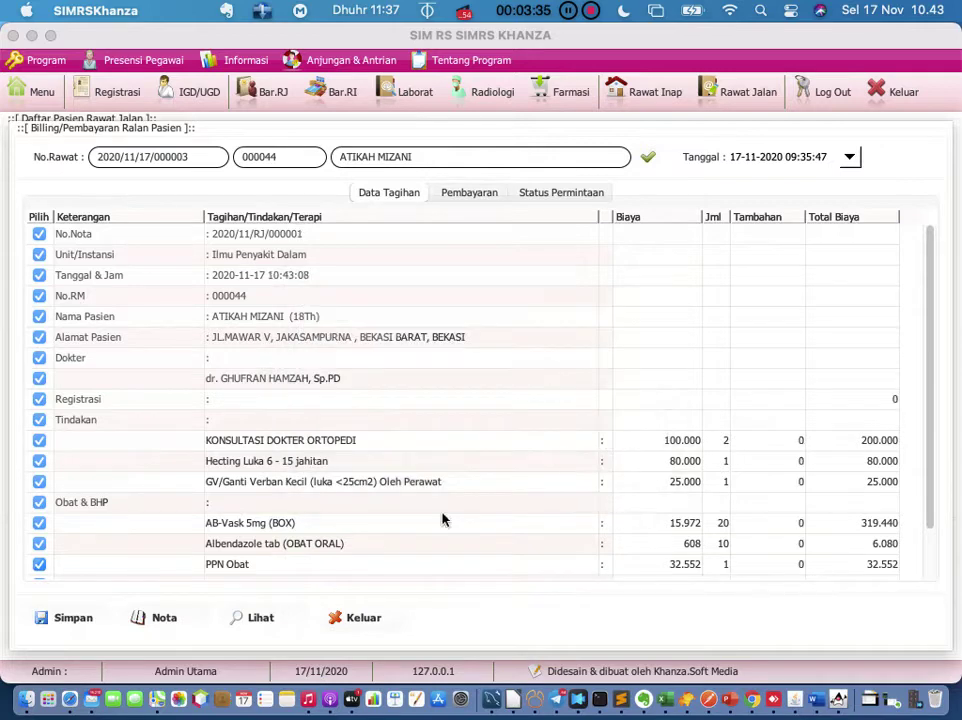
pyautogui.click(354, 622)
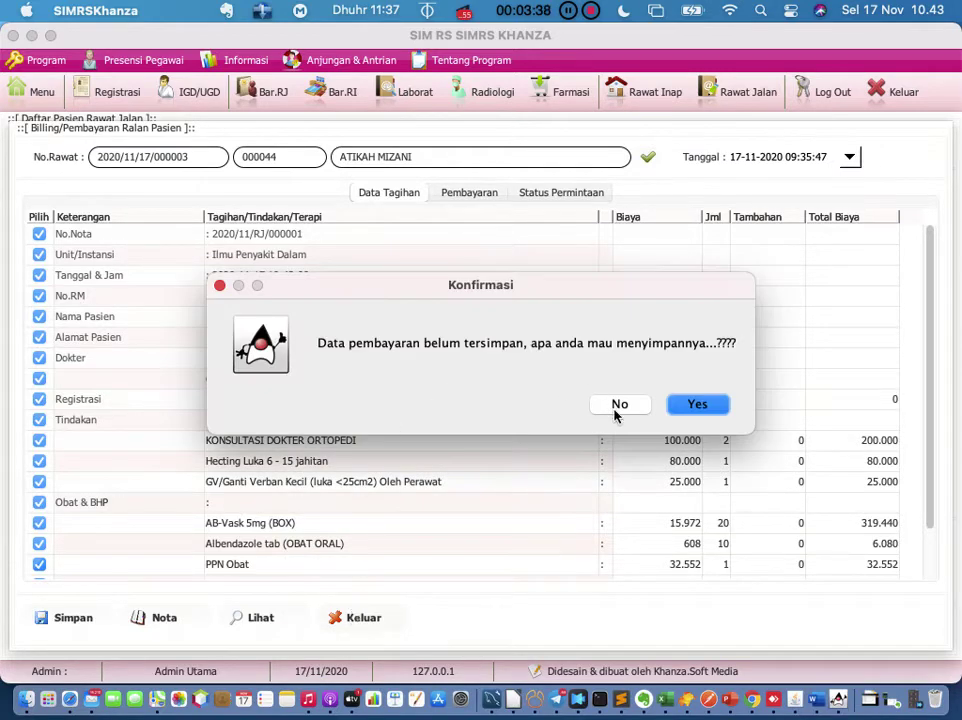
pyautogui.click(618, 405)
# Step: Leave the fourth patient's billing without saving and open Registrasi Periksa Hari Ini
pyautogui.doubleClick(292, 289)
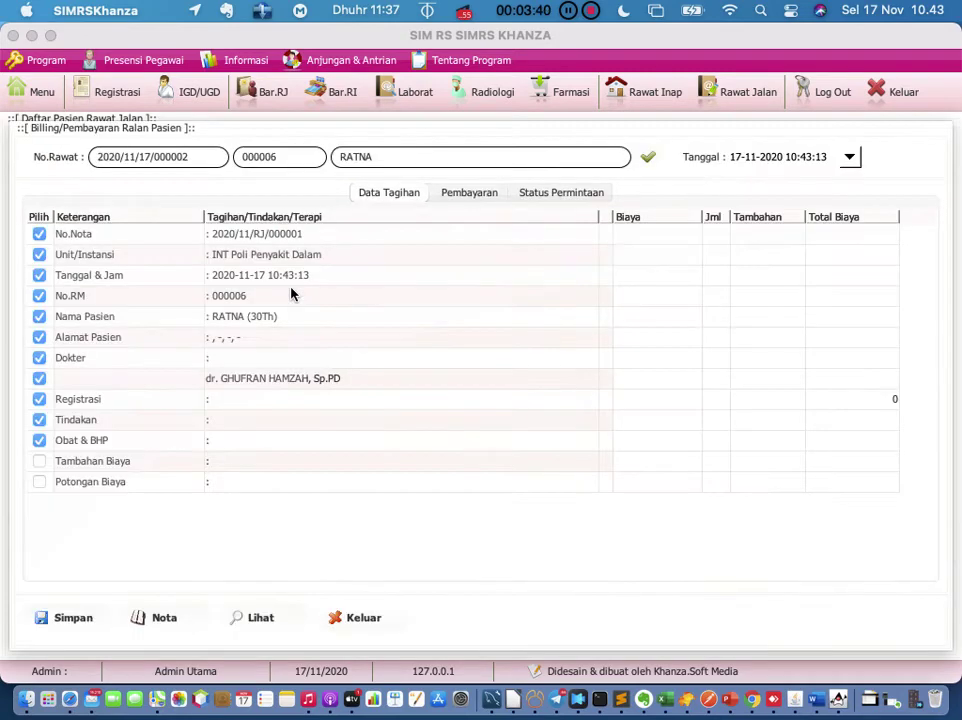
pyautogui.rightClick(291, 289)
pyautogui.click(203, 511)
pyautogui.click(118, 94)
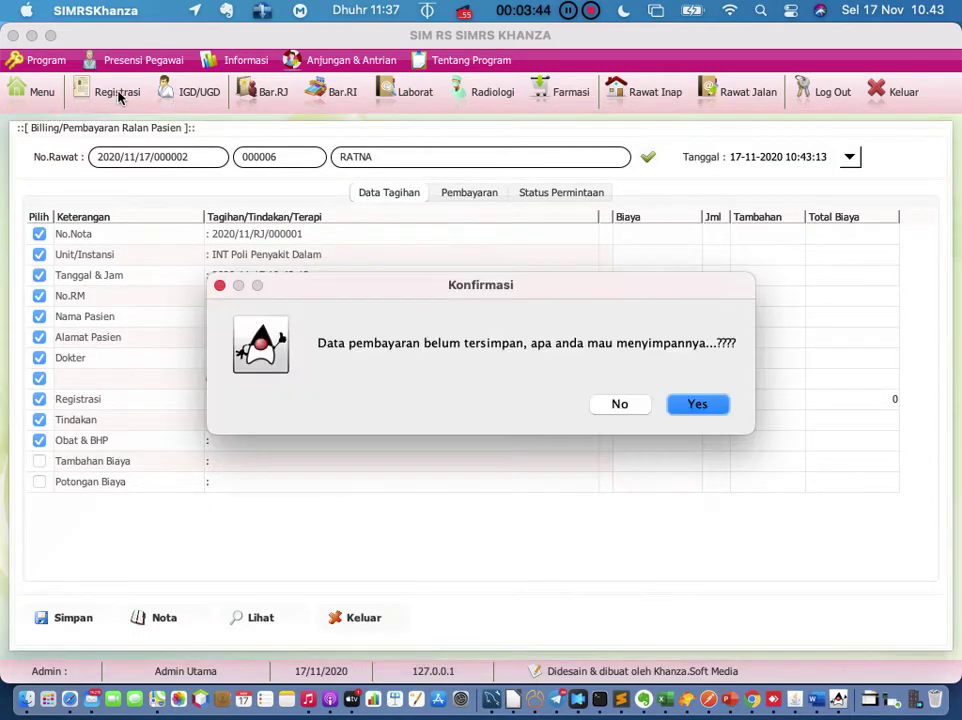
pyautogui.click(630, 406)
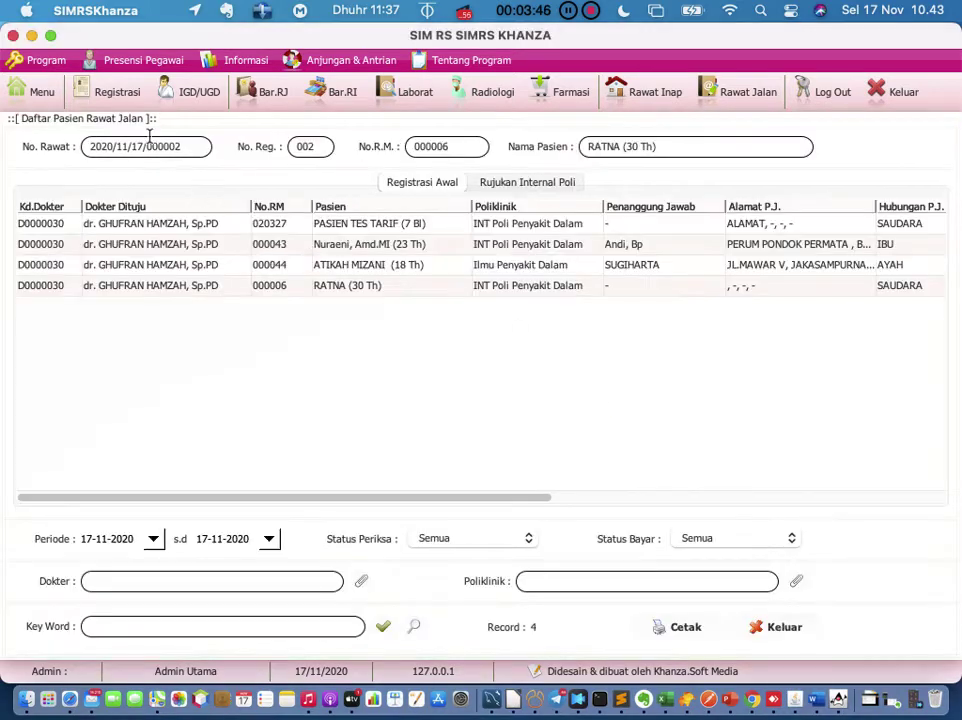
pyautogui.click(118, 91)
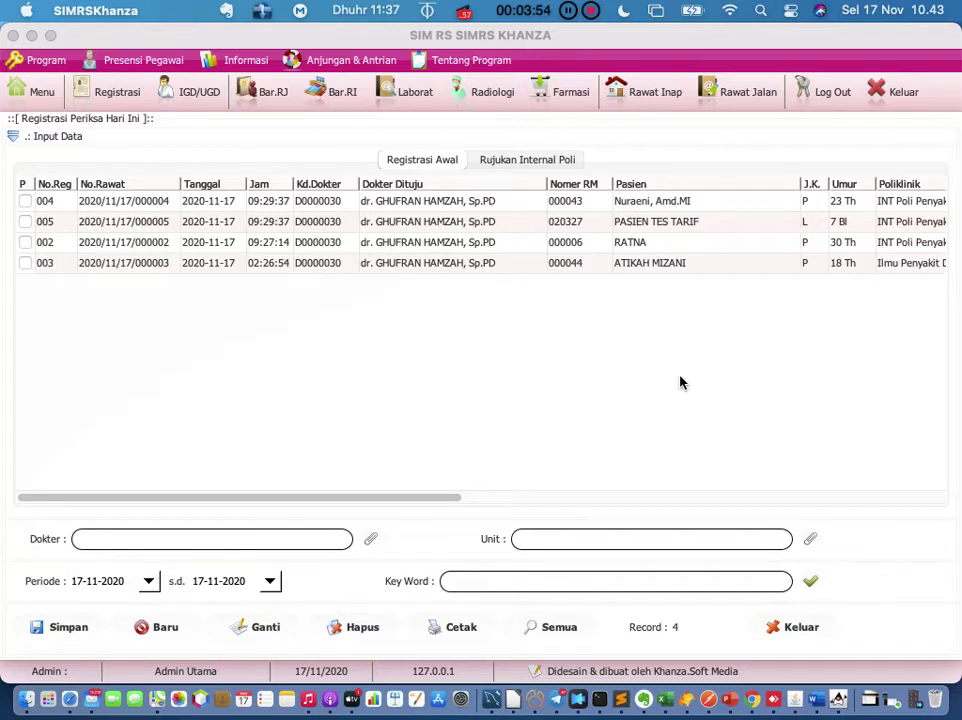
# Step: Select registration 003 and show the Obat submenu in its action menu
pyautogui.click(158, 266)
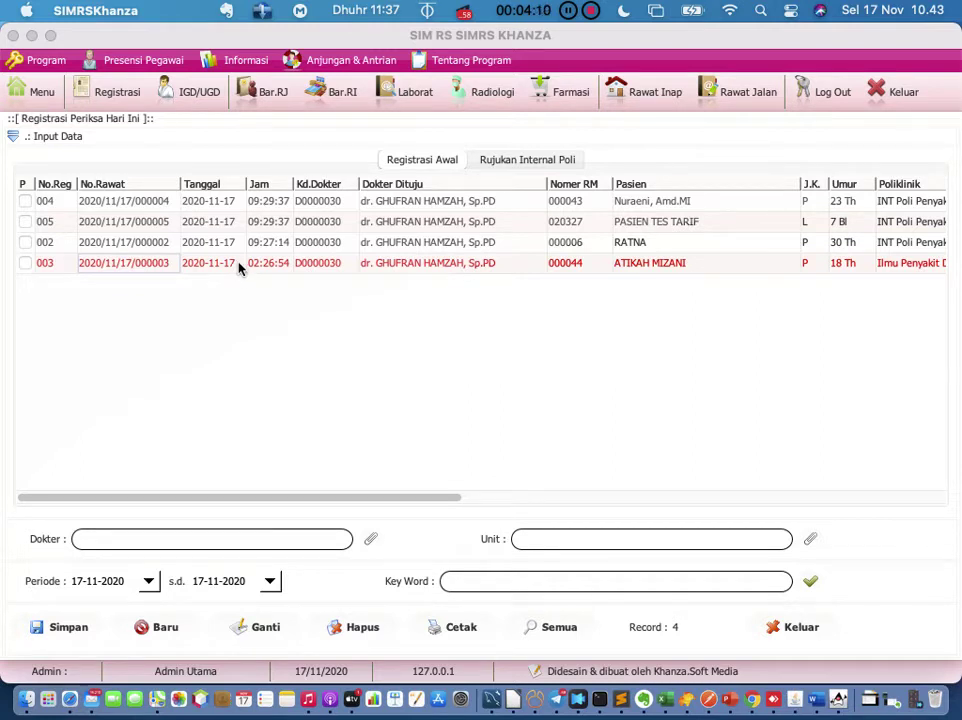
pyautogui.rightClick(240, 268)
pyautogui.moveTo(240, 268)
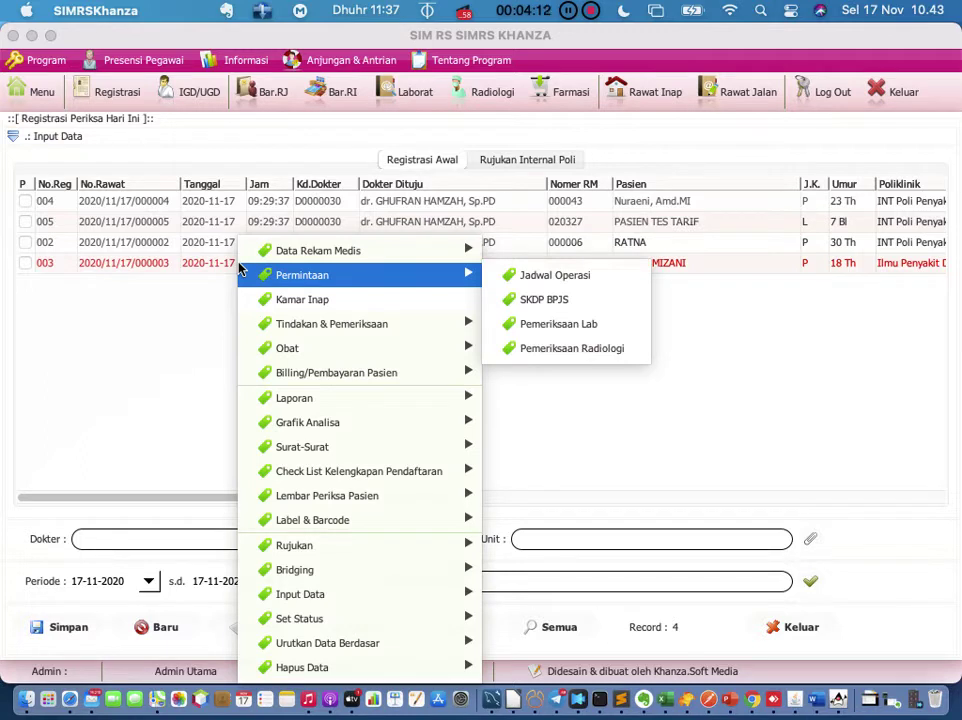
pyautogui.moveTo(285, 348)
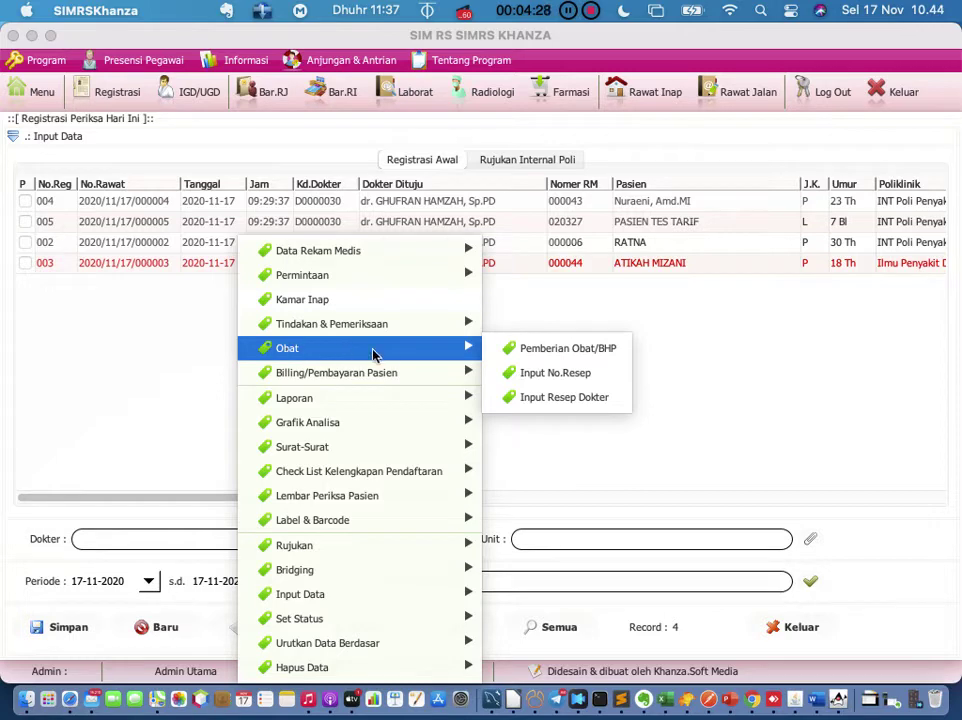
# Step: Open Pemberian Obat/BHP for registration 003 and show the Data Obat, Alkes & BHP Medis list
pyautogui.click(514, 350)
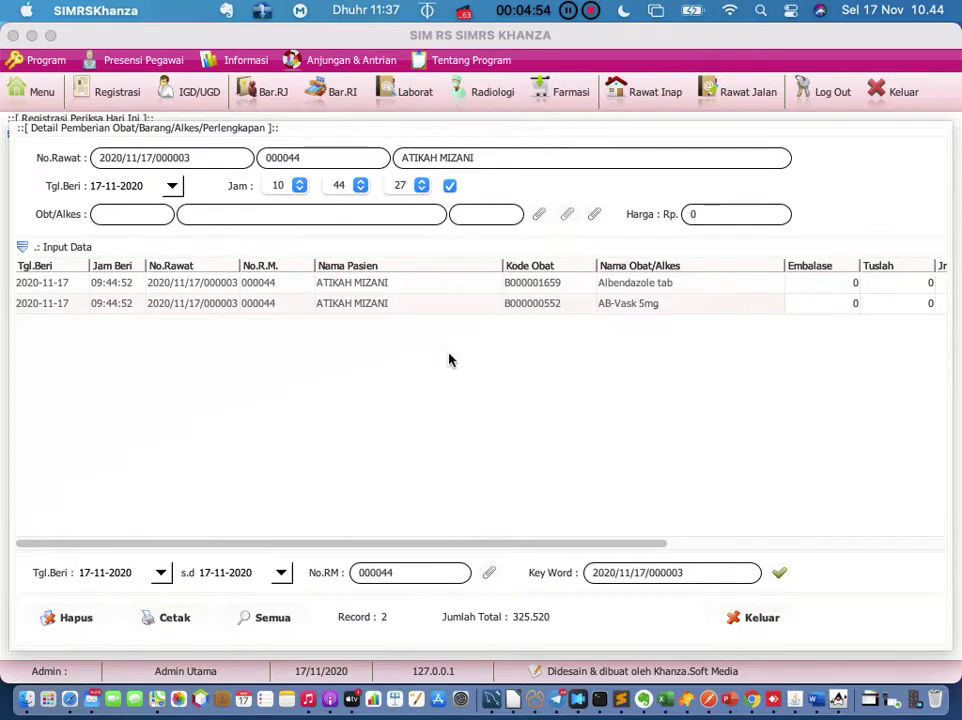
pyautogui.click(540, 219)
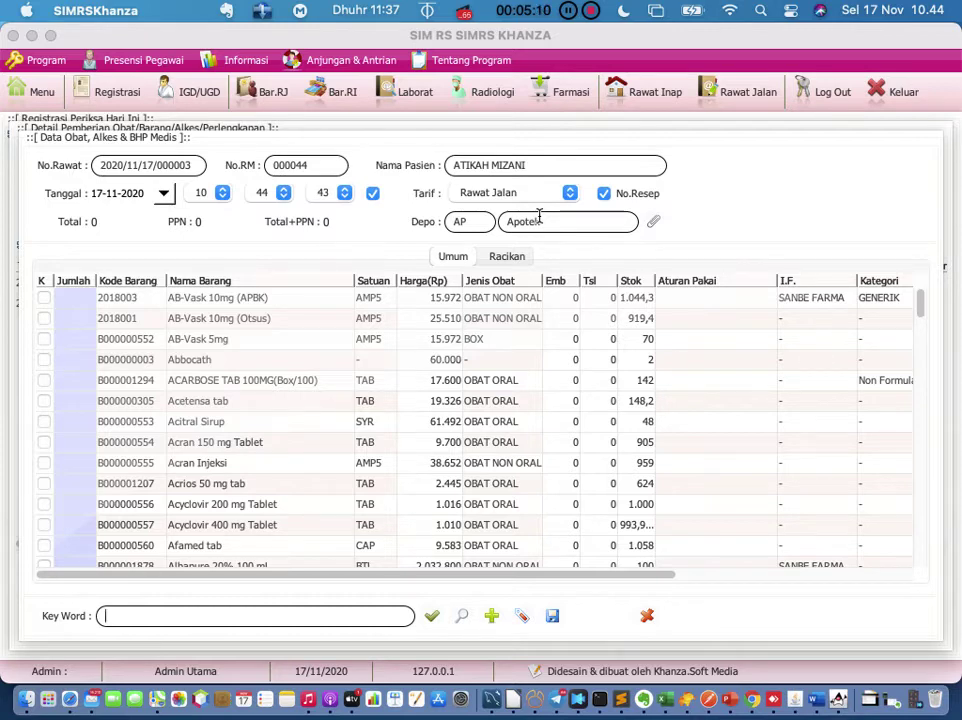
# Step: Set the quantity of AB-Vask 10mg (APBK) to 10
pyautogui.doubleClick(86, 298)
pyautogui.write('10')
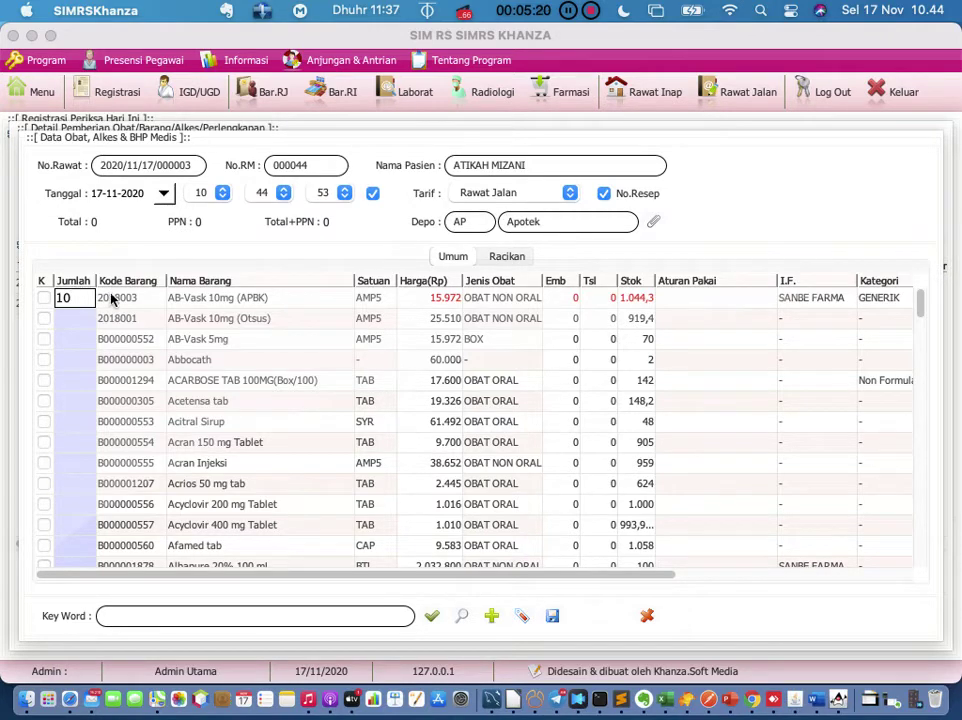
pyautogui.click(105, 300)
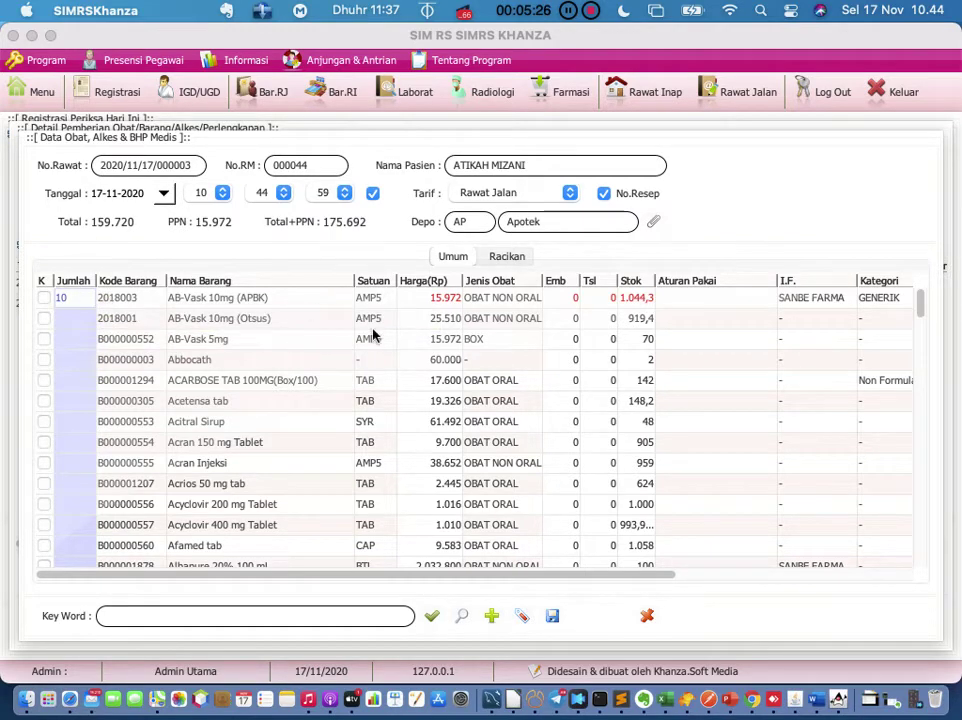
# Step: Enter '3x1 sesudah makan' as the AB-Vask usage rule
pyautogui.doubleClick(684, 299)
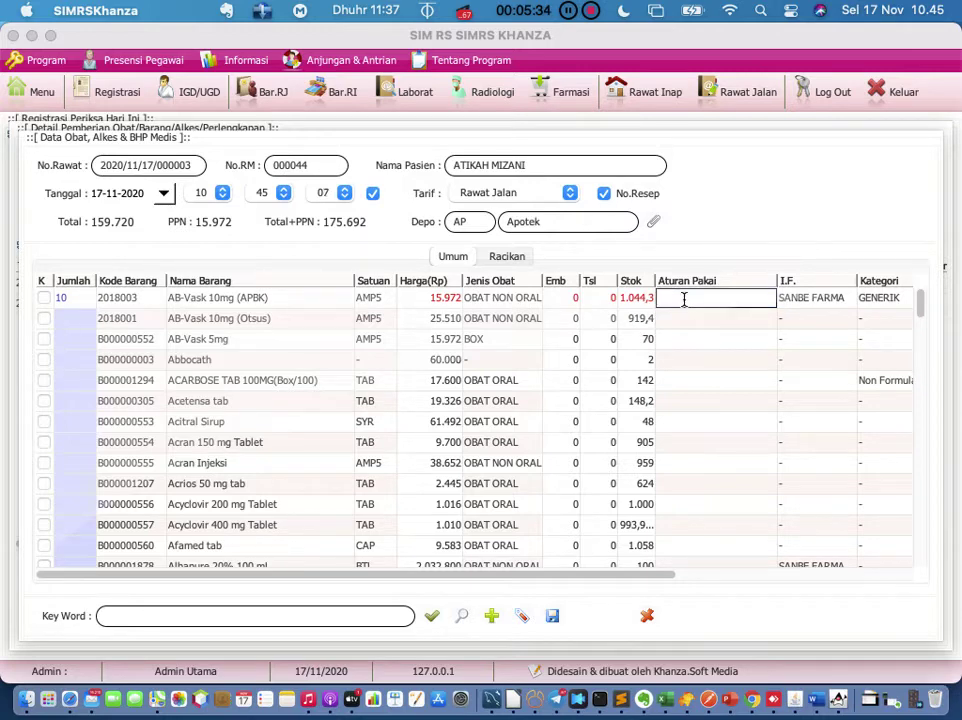
pyautogui.write('3')
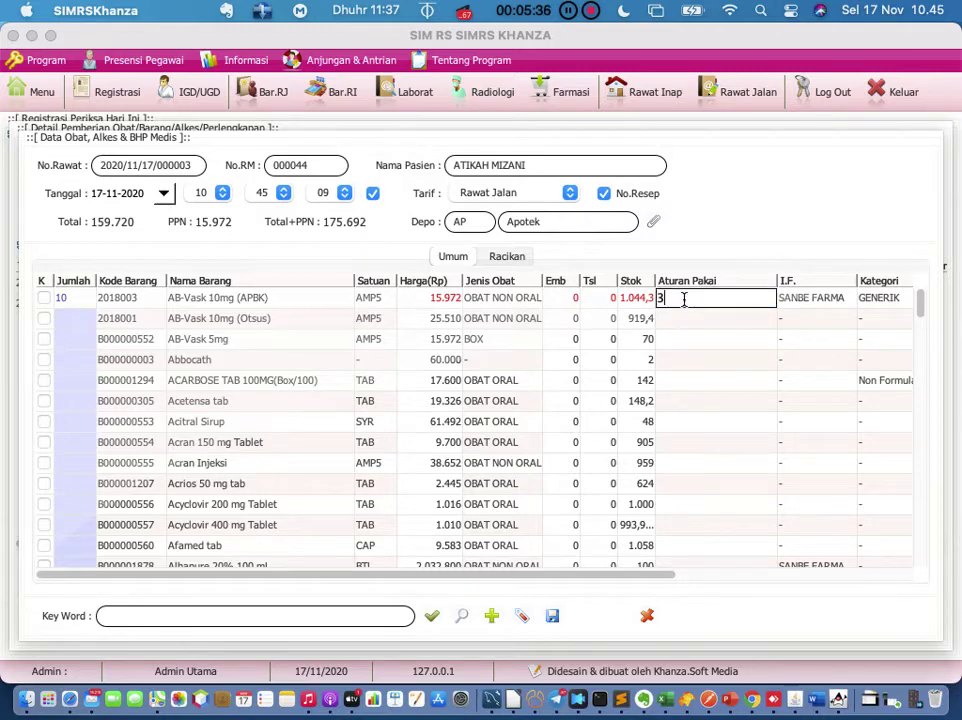
pyautogui.write('x1 sesudah makan')
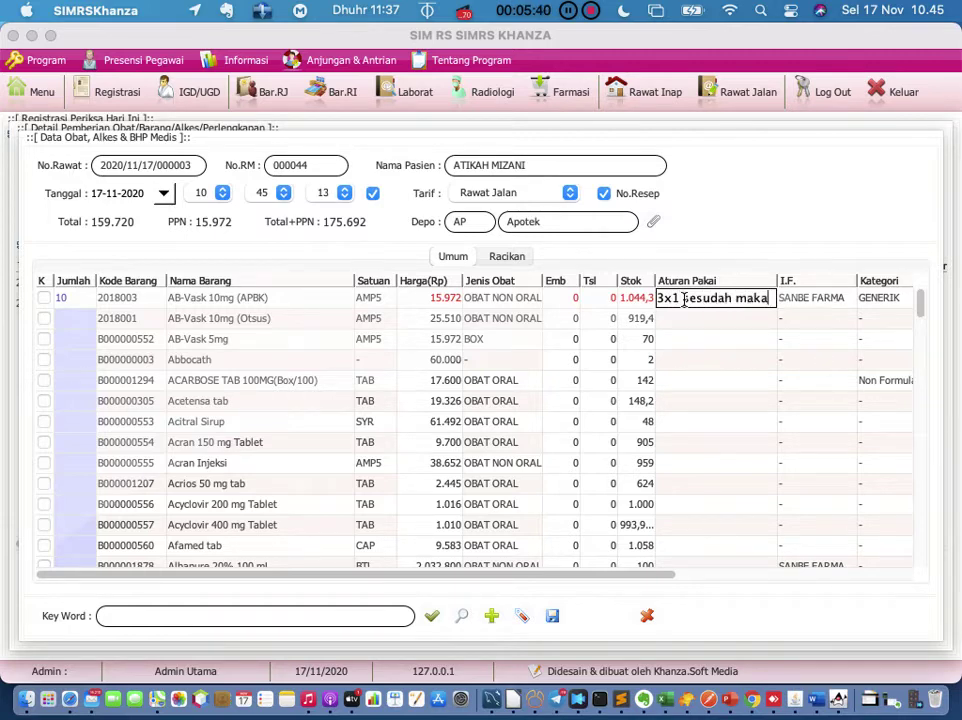
pyautogui.press('Return')
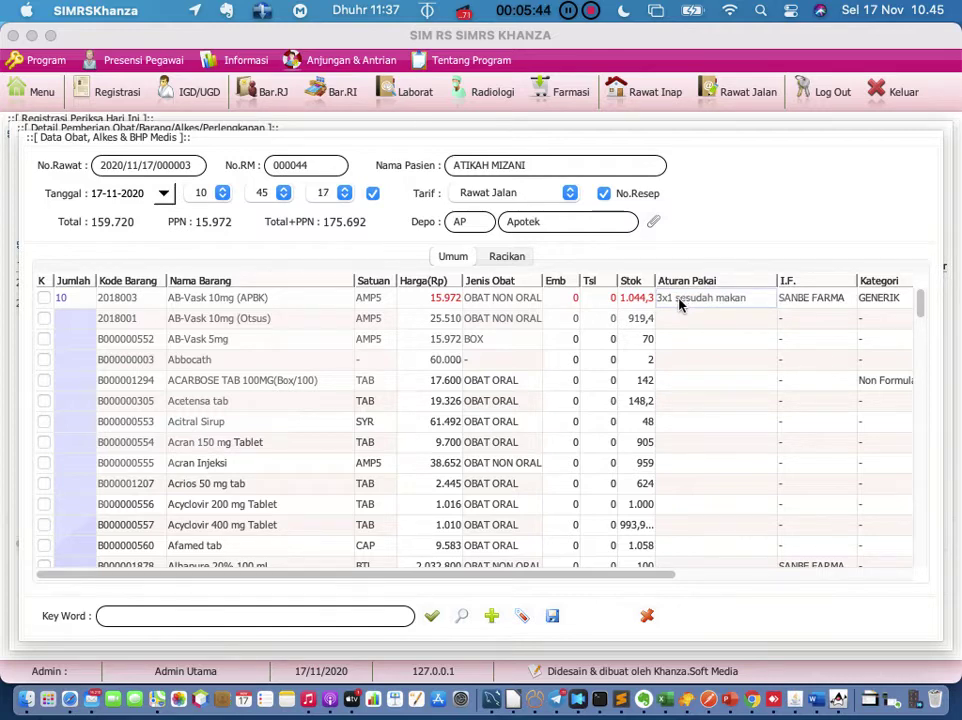
pyautogui.click(643, 305)
pyautogui.click(680, 305)
# Step: Save '3x1 sesudah makan' as a new rule in Data Aturan Pakai
pyautogui.doubleClick(680, 305)
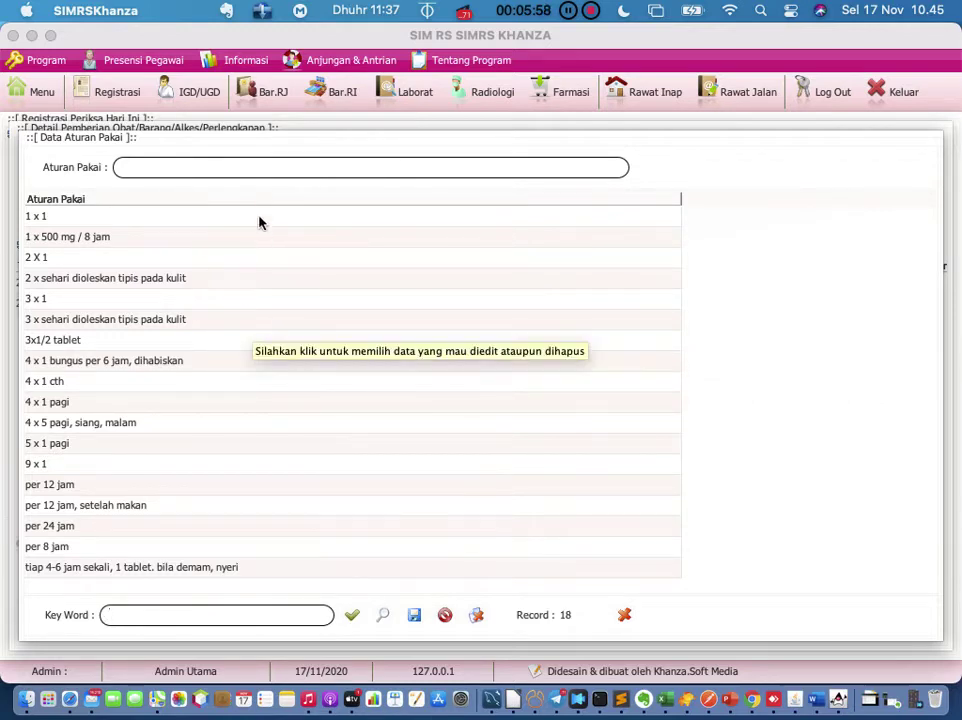
pyautogui.click(261, 161)
pyautogui.write('3x')
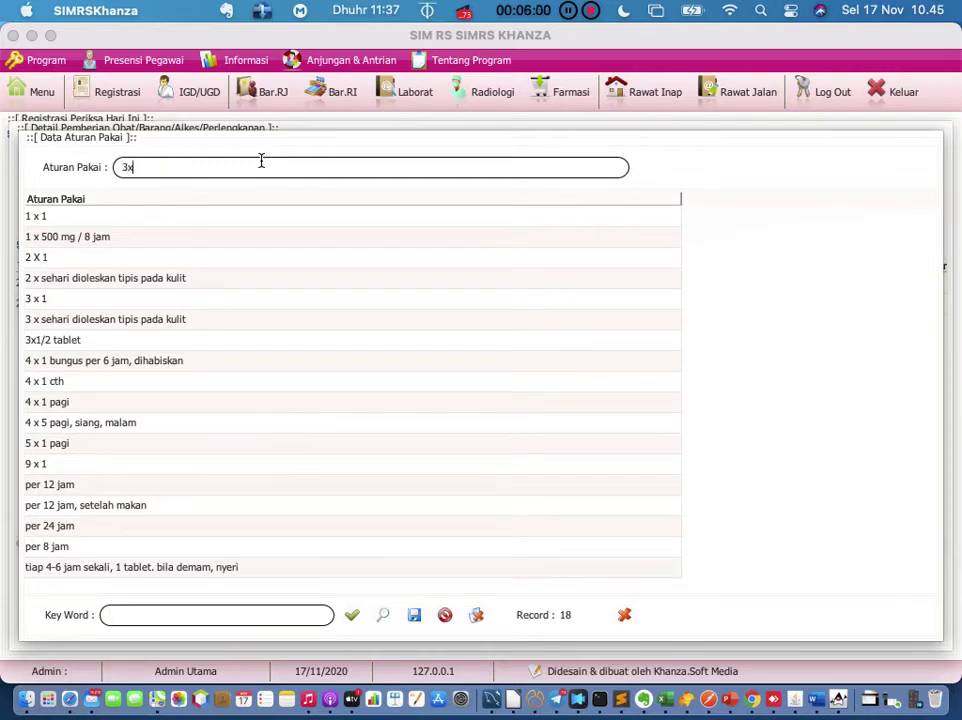
pyautogui.write('1 sesu')
pyautogui.press('BackSpace')
pyautogui.write('usah')
pyautogui.press('BackSpace')
pyautogui.press('BackSpace')
pyautogui.press('BackSpace')
pyautogui.write('dah makan')
pyautogui.click(414, 617)
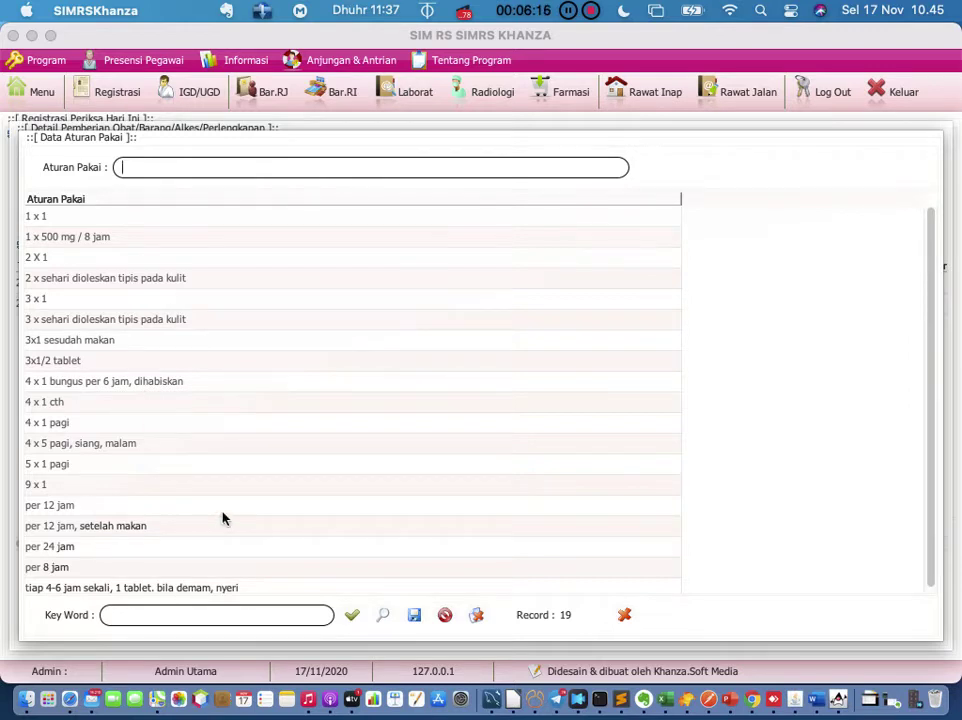
# Step: Apply the stored 3x1 sesudah makan rule to AB-Vask 10mg (APBK)
pyautogui.click(210, 445)
pyautogui.click(110, 350)
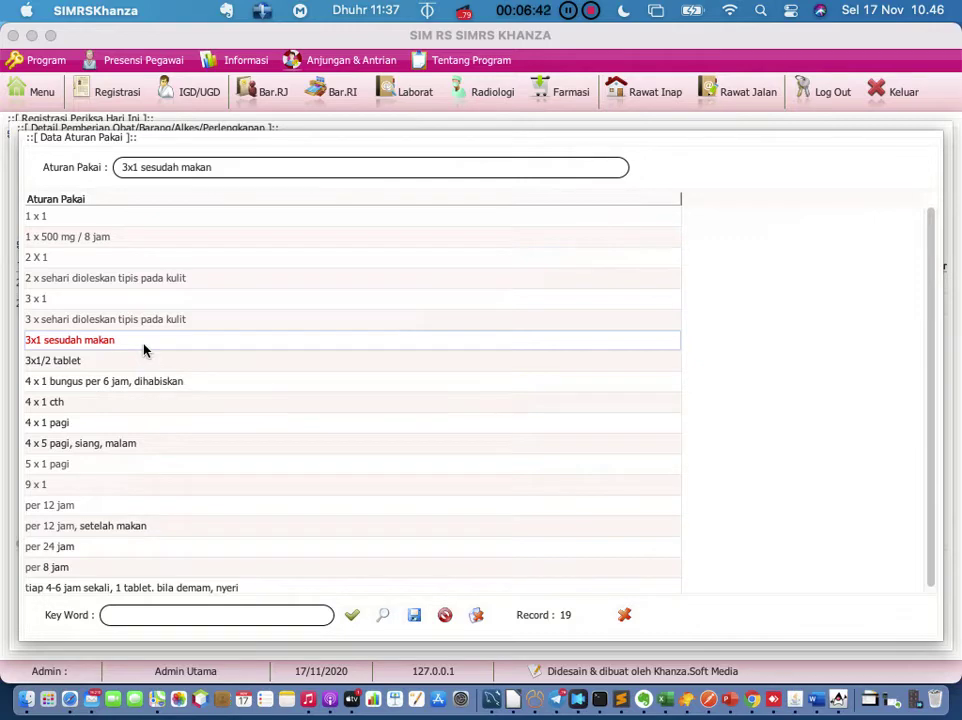
pyautogui.doubleClick(143, 349)
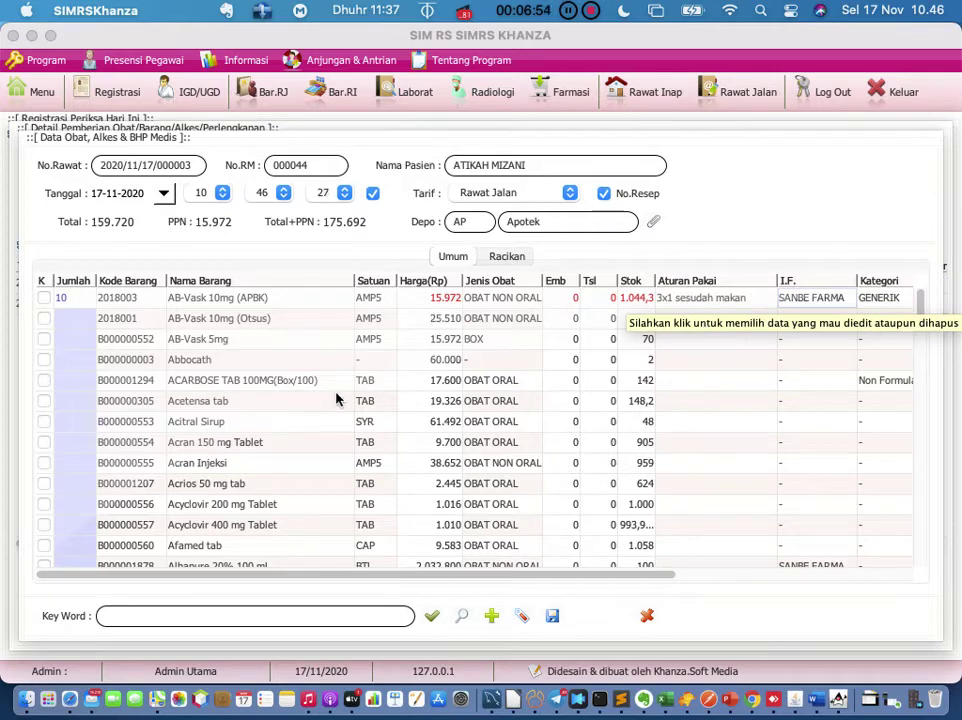
# Step: Prescribe 10 ACARBOSE TAB 100MG with usage rule 1x1, raising the total to 335.720
pyautogui.click(124, 359)
pyautogui.click(79, 386)
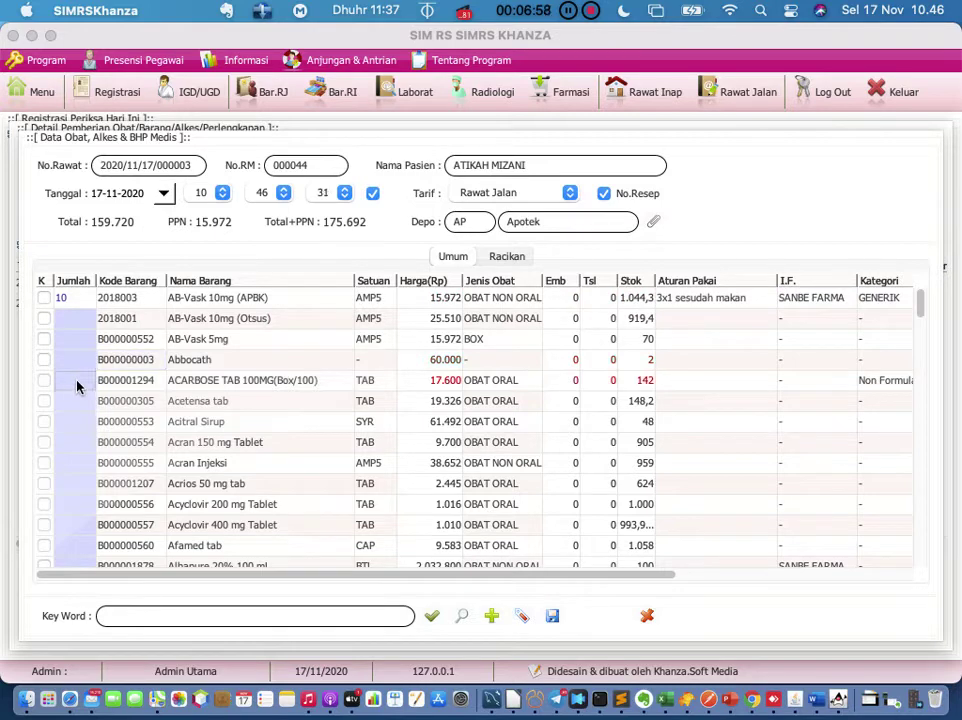
pyautogui.click(77, 381)
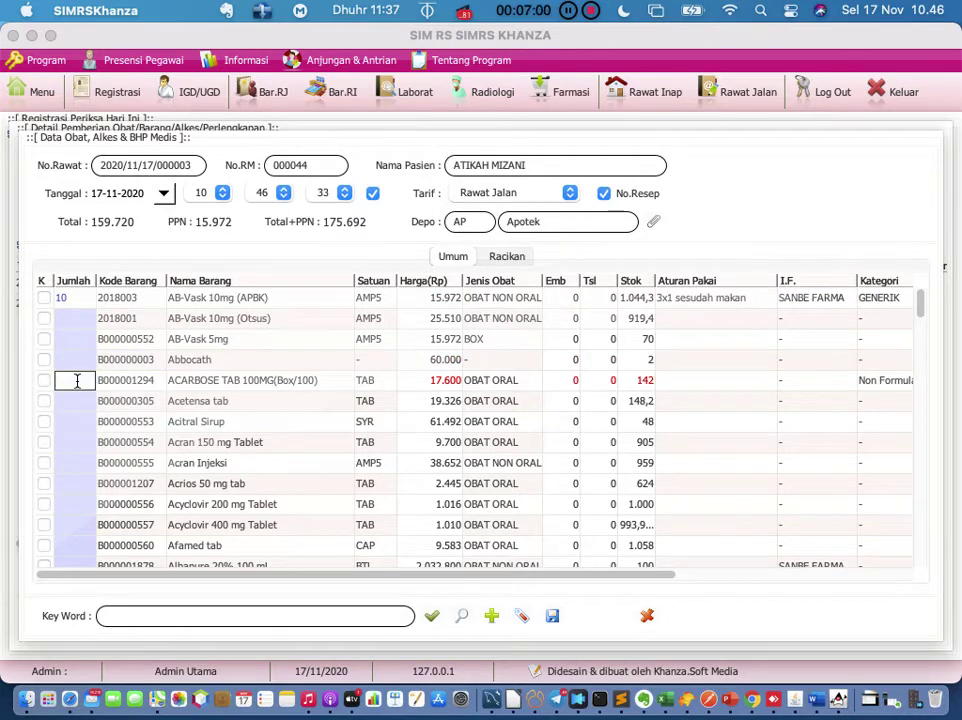
pyautogui.write('10')
pyautogui.press('Return')
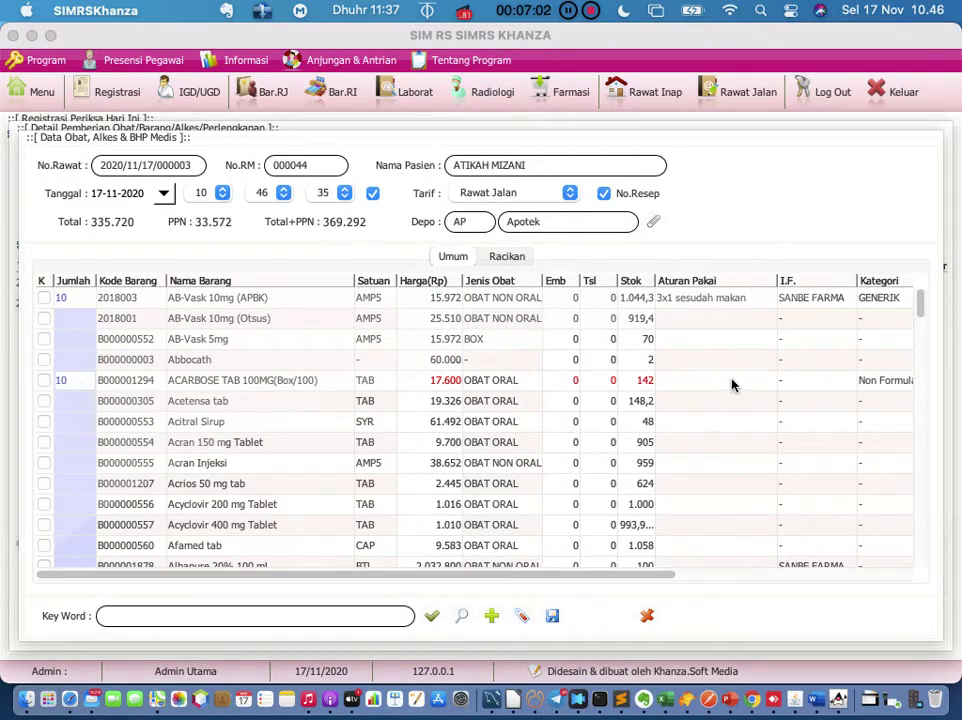
pyautogui.doubleClick(730, 380)
pyautogui.write('1x1')
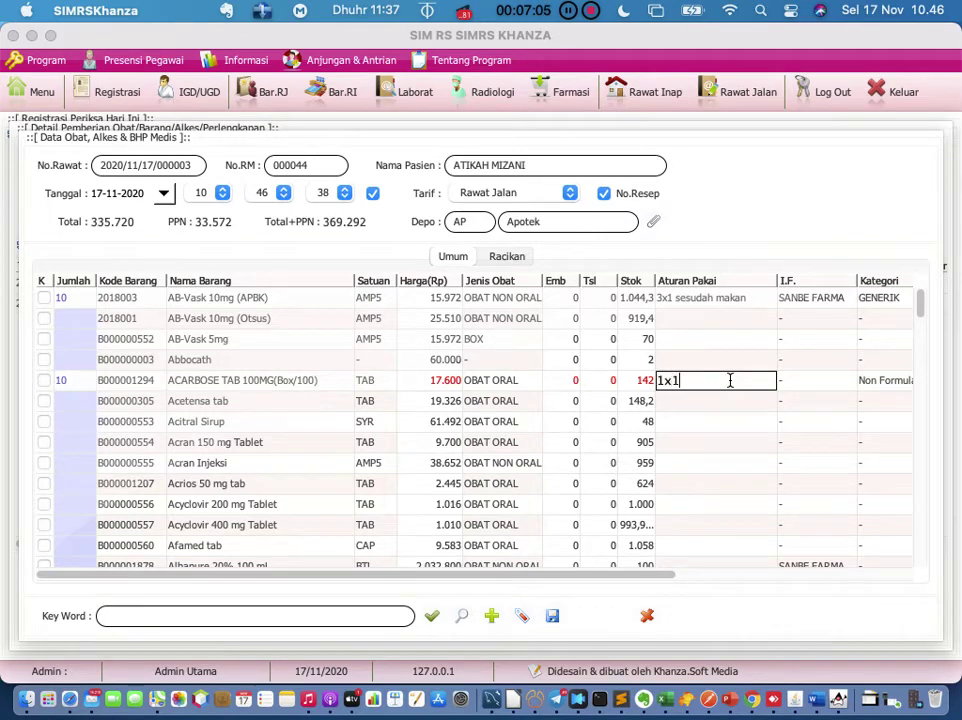
pyautogui.press('Return')
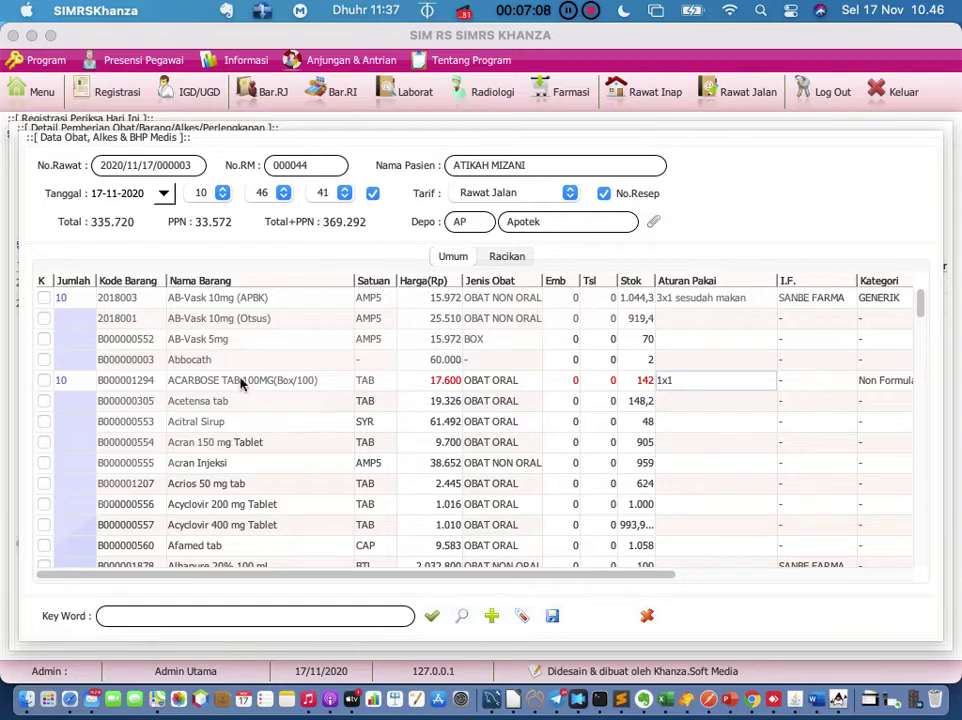
pyautogui.scroll(-20, 252, 509)
pyautogui.scroll(20, 252, 509)
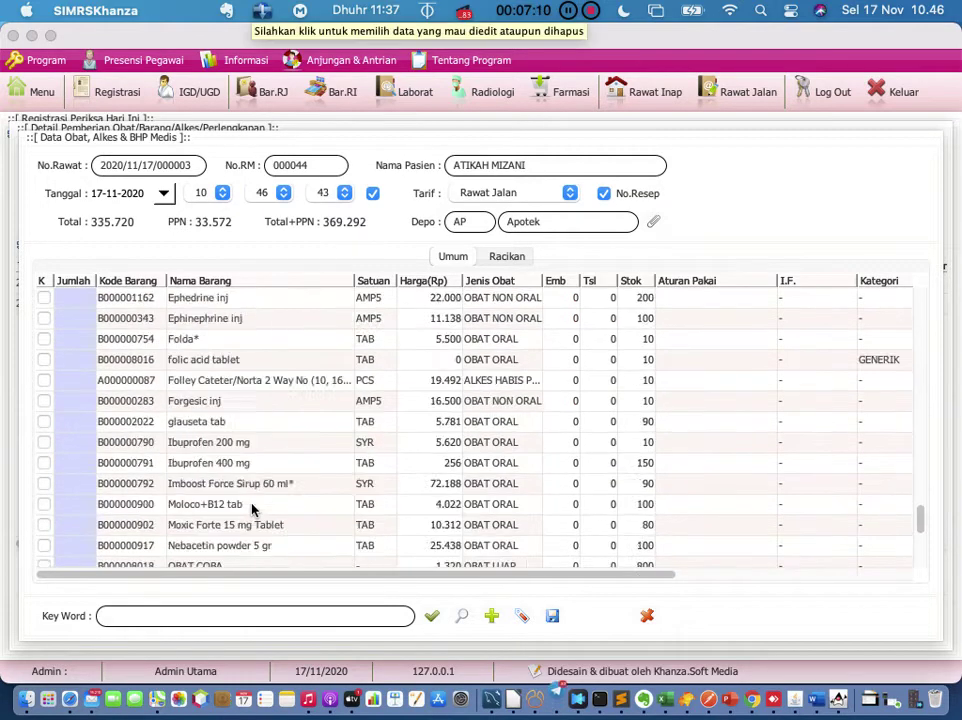
# Step: Search the drug list for 'para'
pyautogui.click(217, 618)
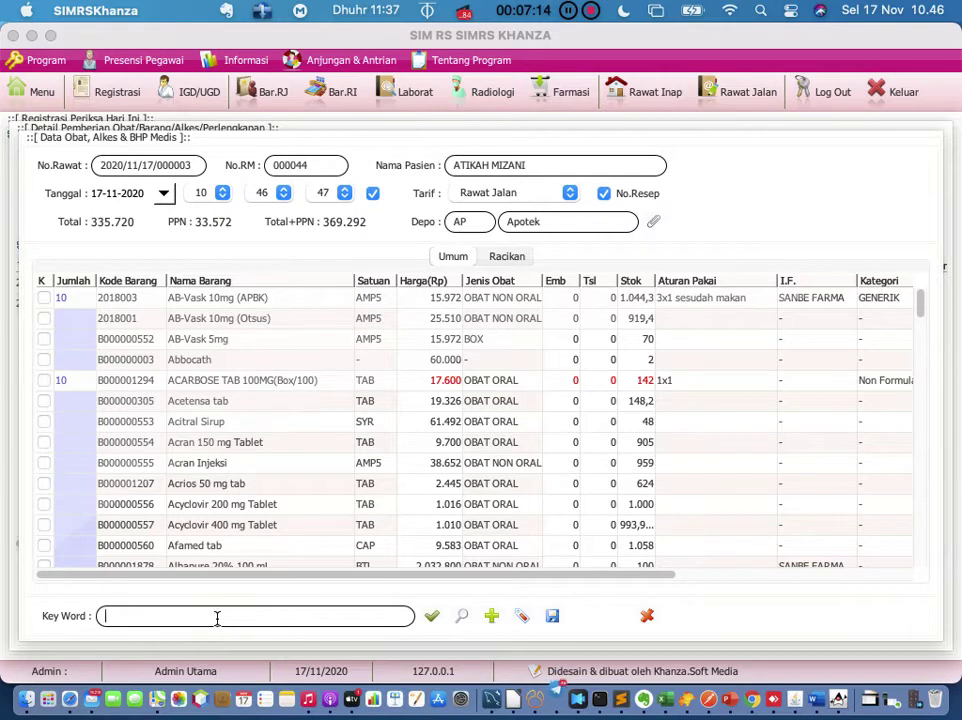
pyautogui.write('para')
pyautogui.press('Return')
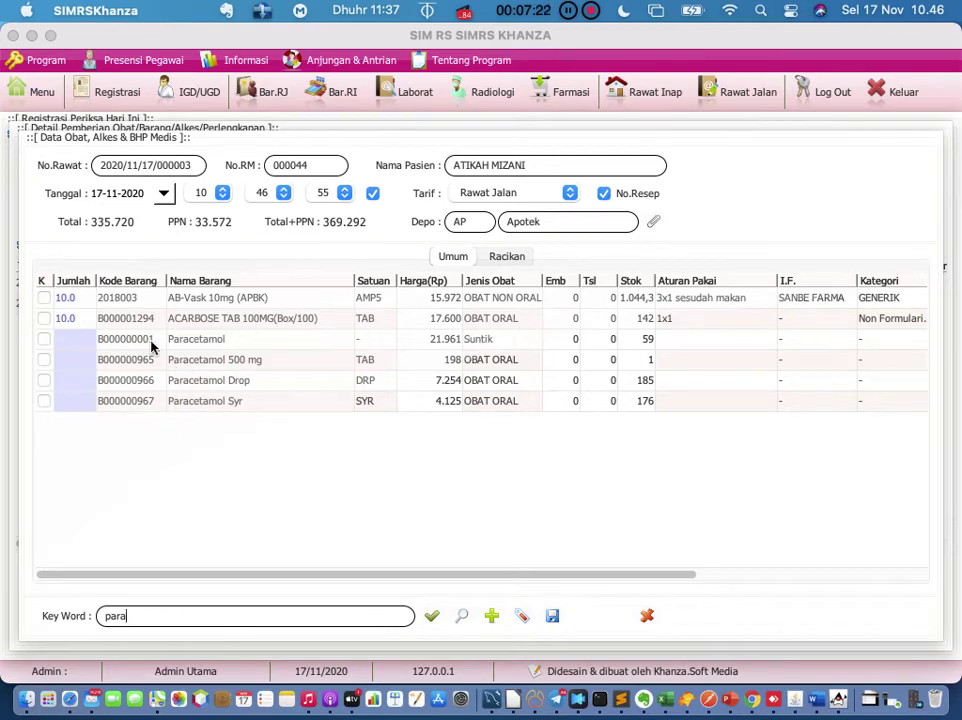
# Step: Prescribe 10 Paracetamol injection with usage rule 3x1, bringing the total to 555.330
pyautogui.doubleClick(80, 341)
pyautogui.write('10')
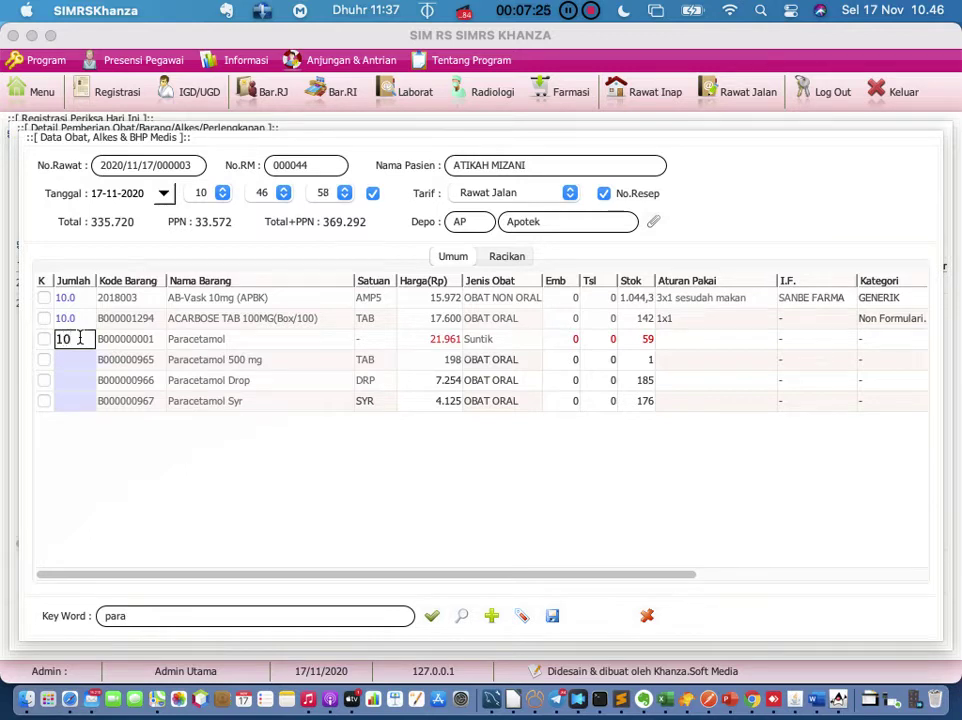
pyautogui.press('Return')
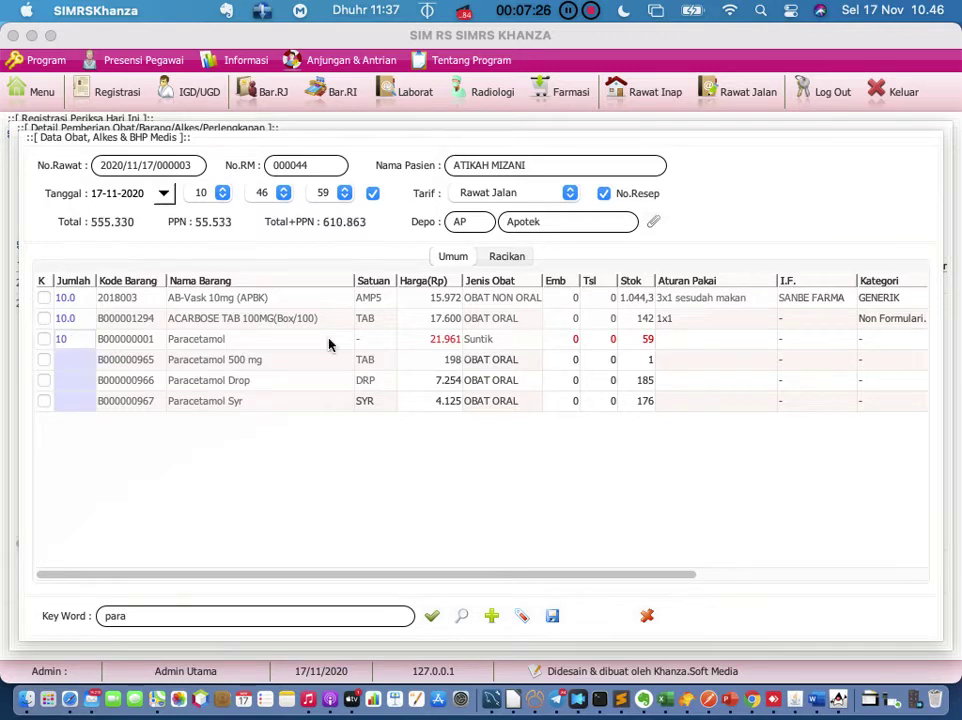
pyautogui.doubleClick(691, 339)
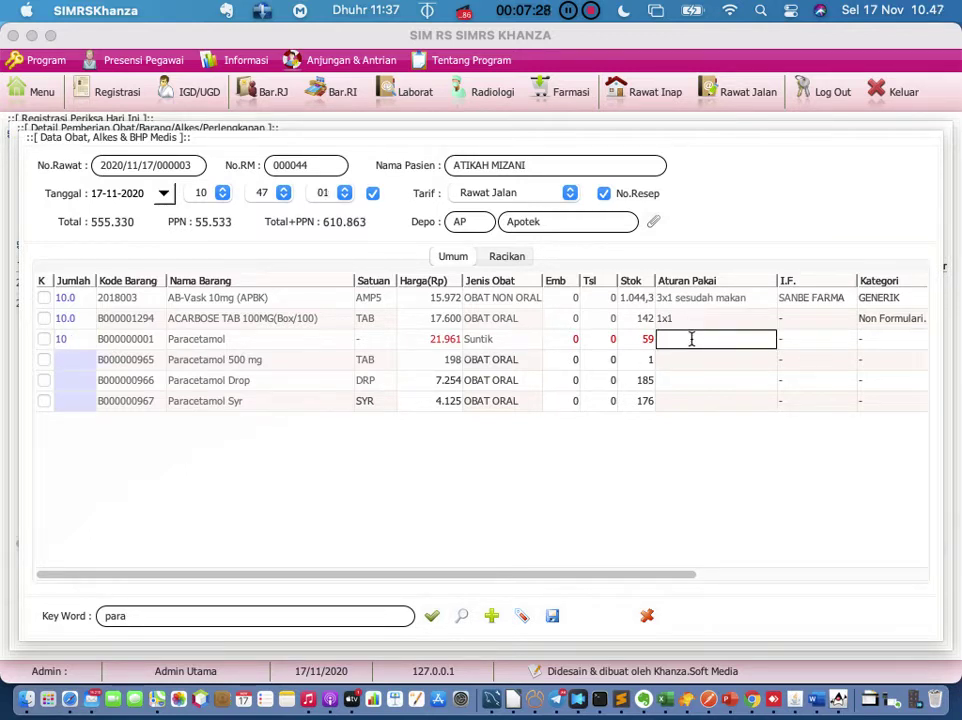
pyautogui.write('3x1')
pyautogui.press('Return')
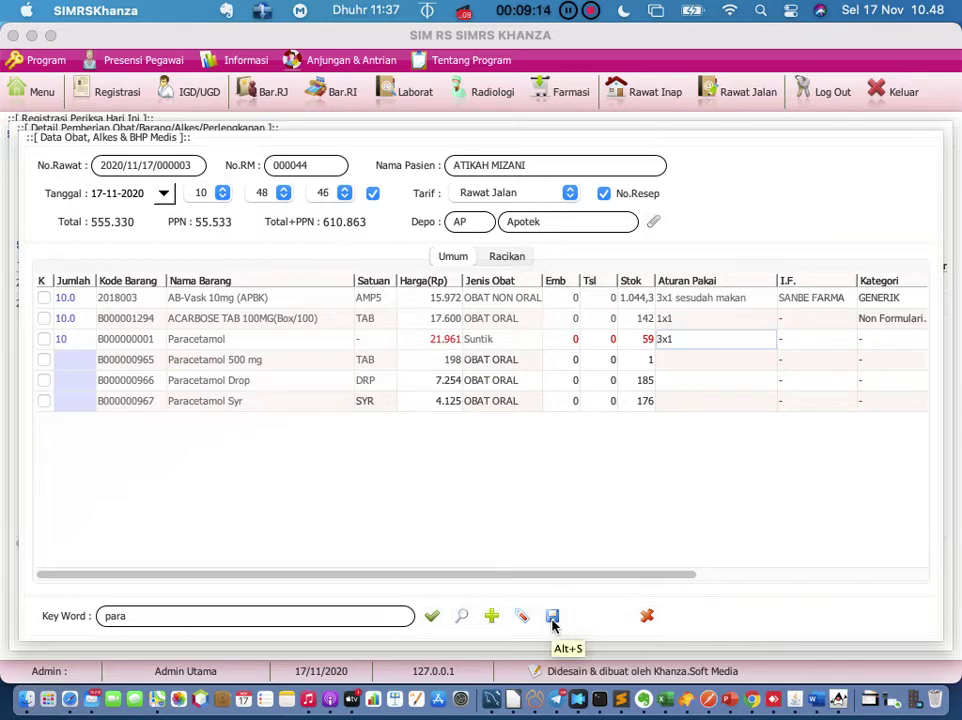
# Step: Save the selected drug items, answering Yes in the Konfirmasi dialog
pyautogui.click(553, 618)
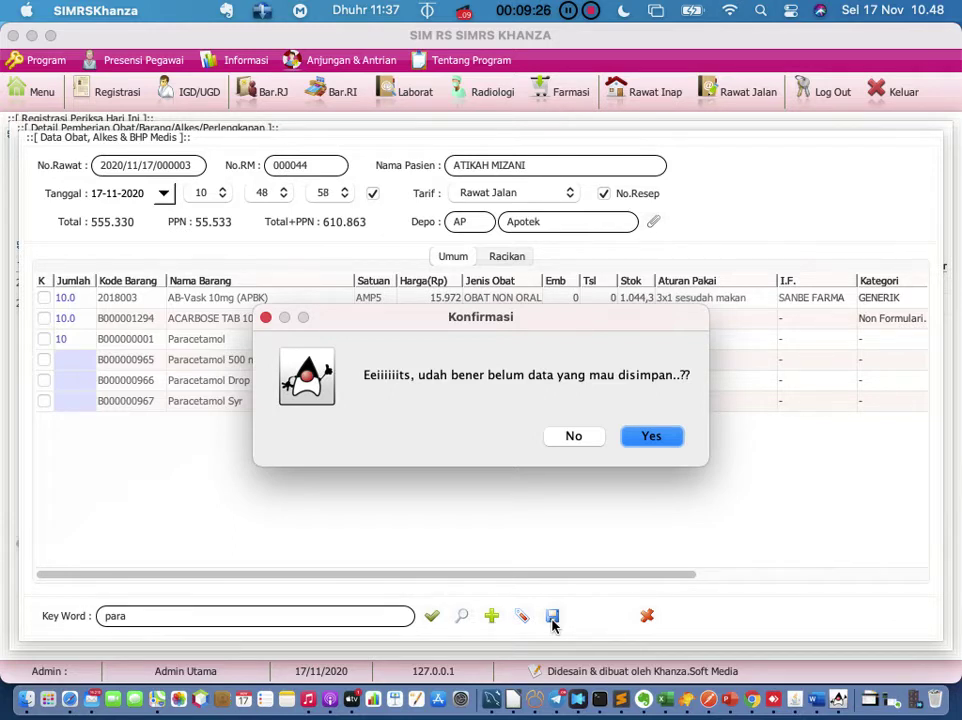
pyautogui.click(655, 438)
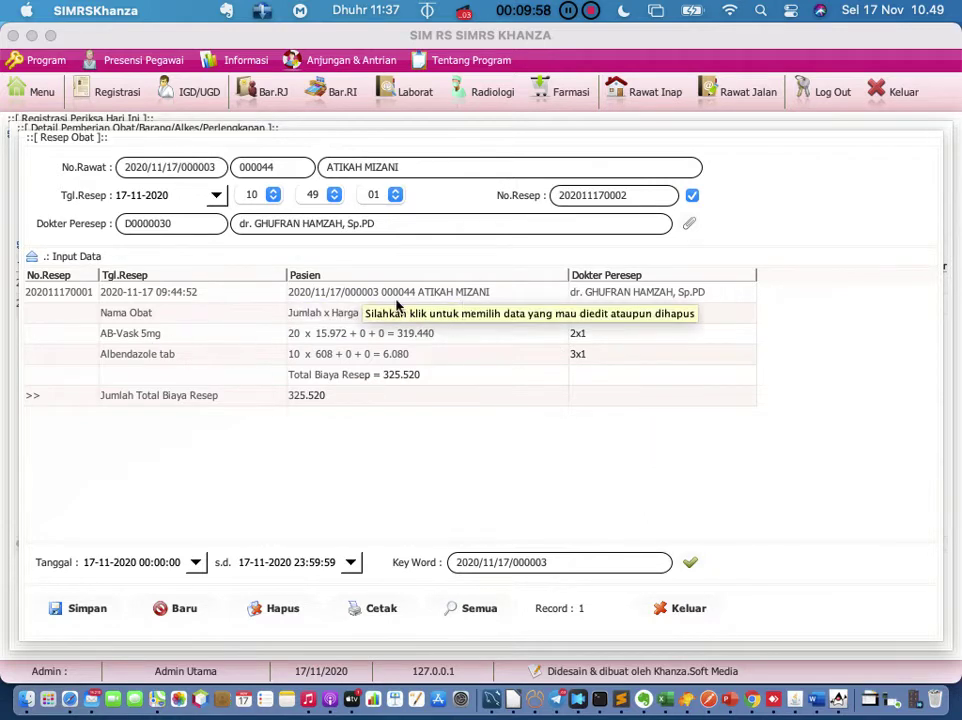
pyautogui.click(77, 612)
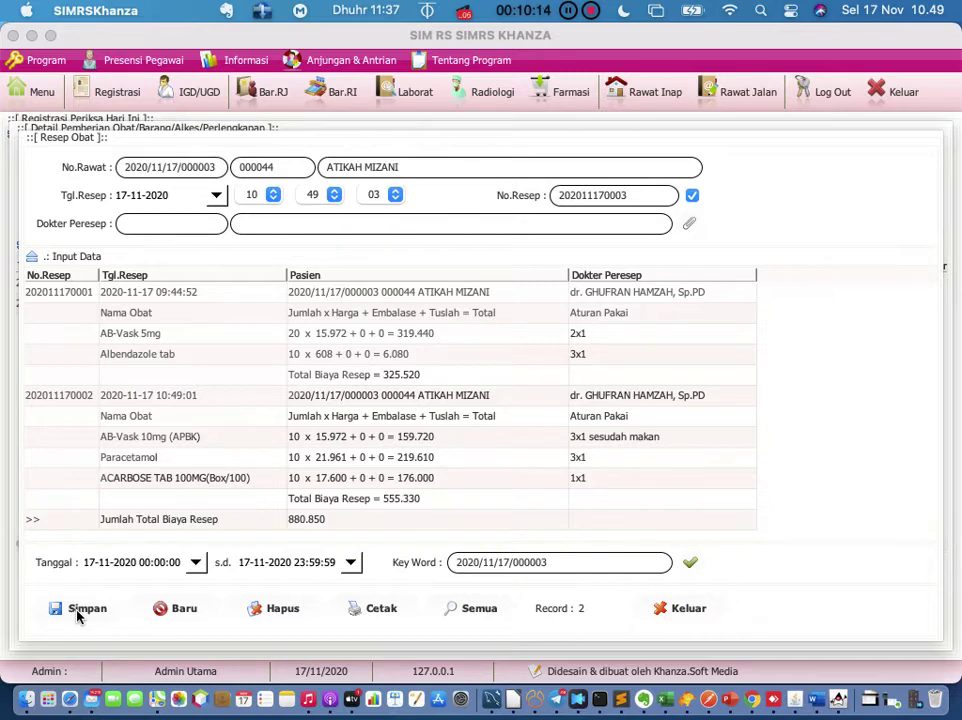
pyautogui.click(125, 98)
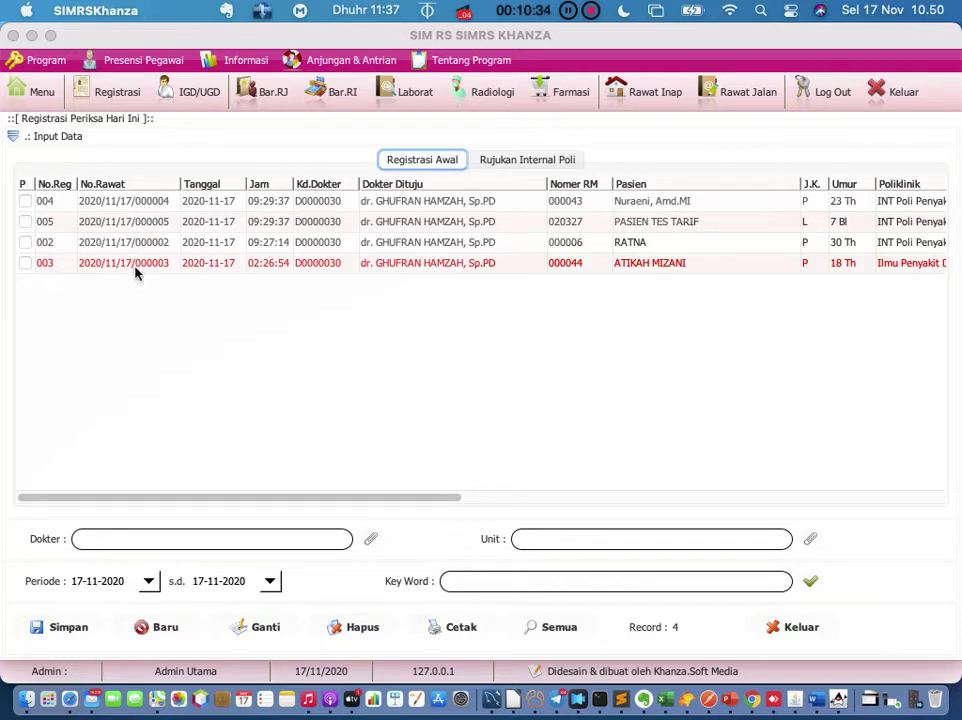
# Step: Open Obat > Pemberian Obat/BHP for registration 003 from its context menu
pyautogui.click(137, 201)
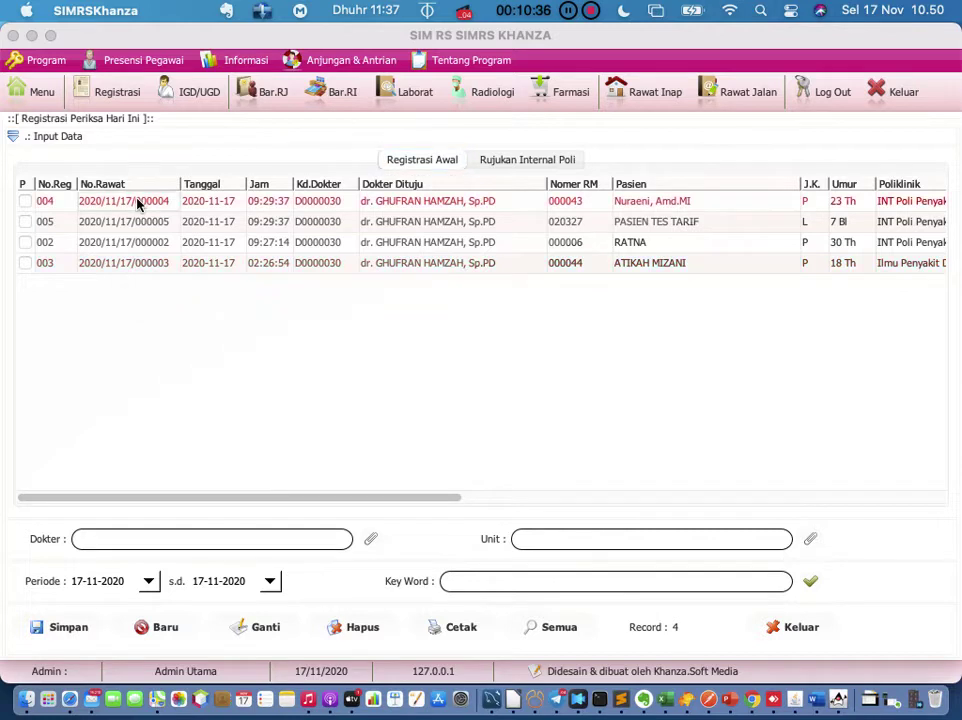
pyautogui.click(140, 243)
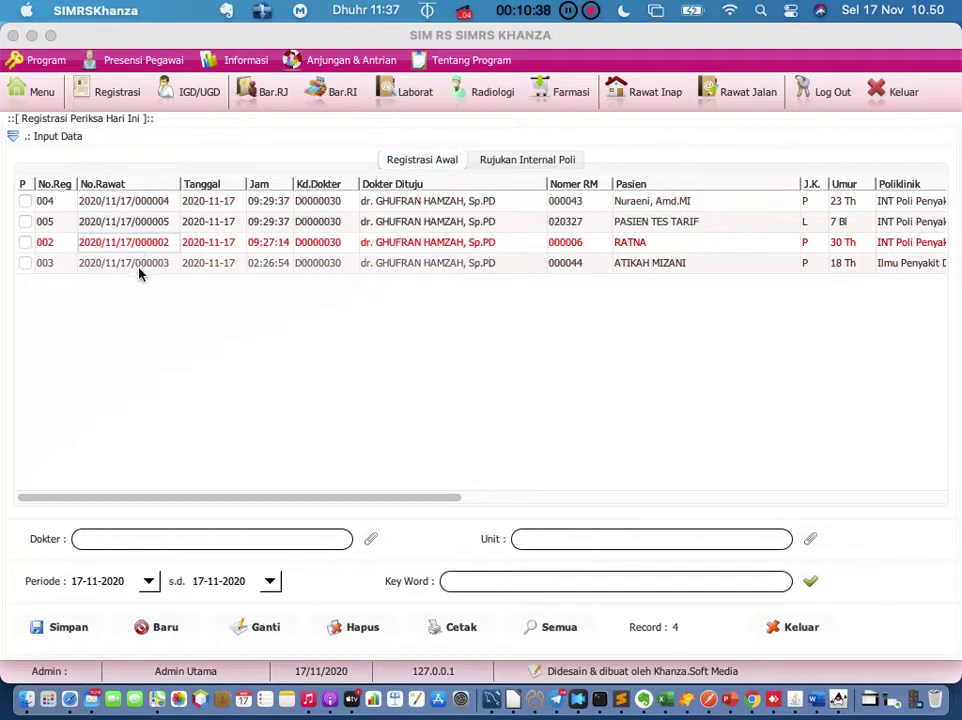
pyautogui.click(139, 264)
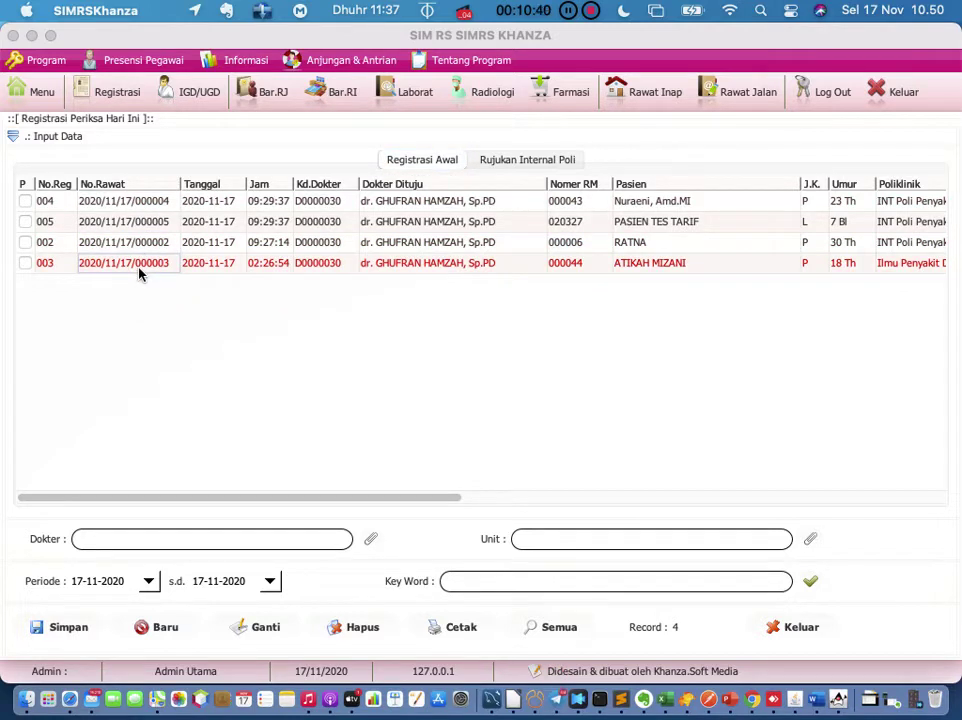
pyautogui.rightClick(140, 274)
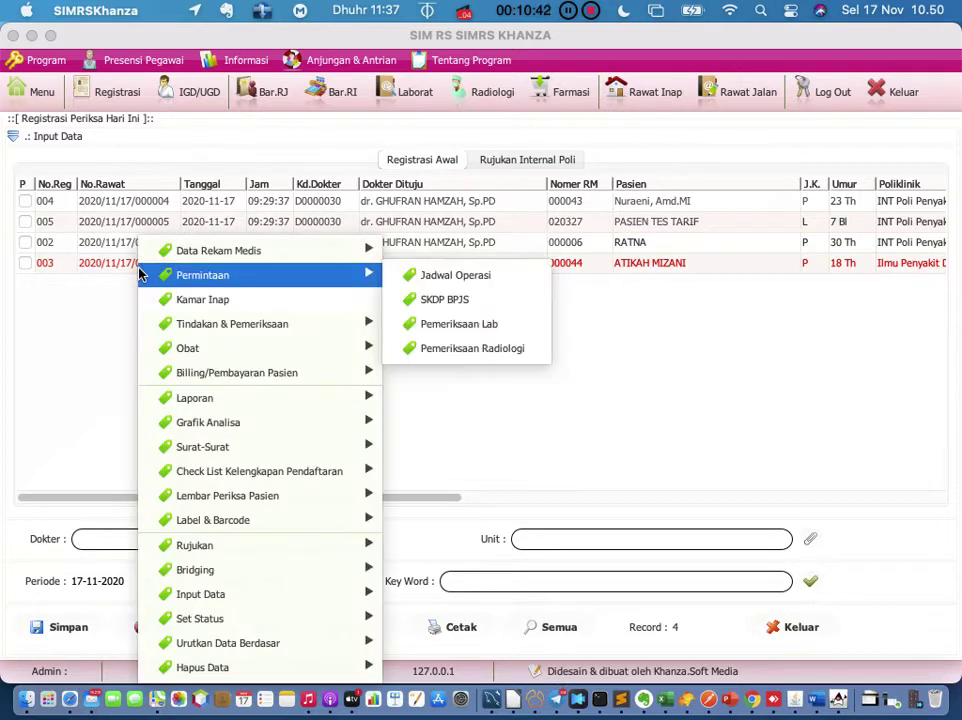
pyautogui.moveTo(188, 356)
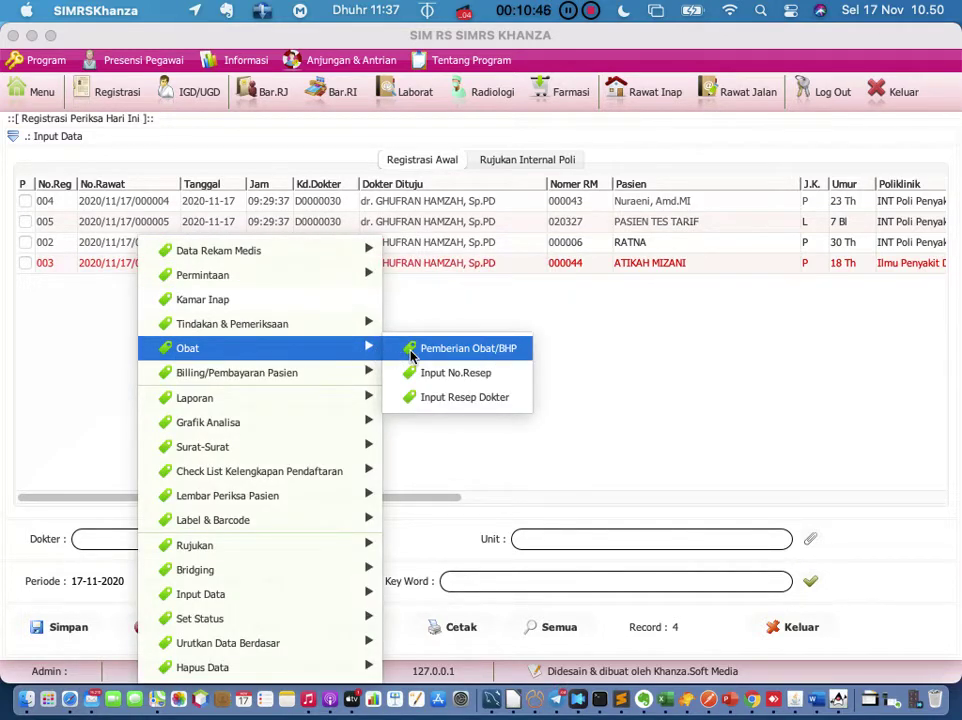
pyautogui.click(465, 348)
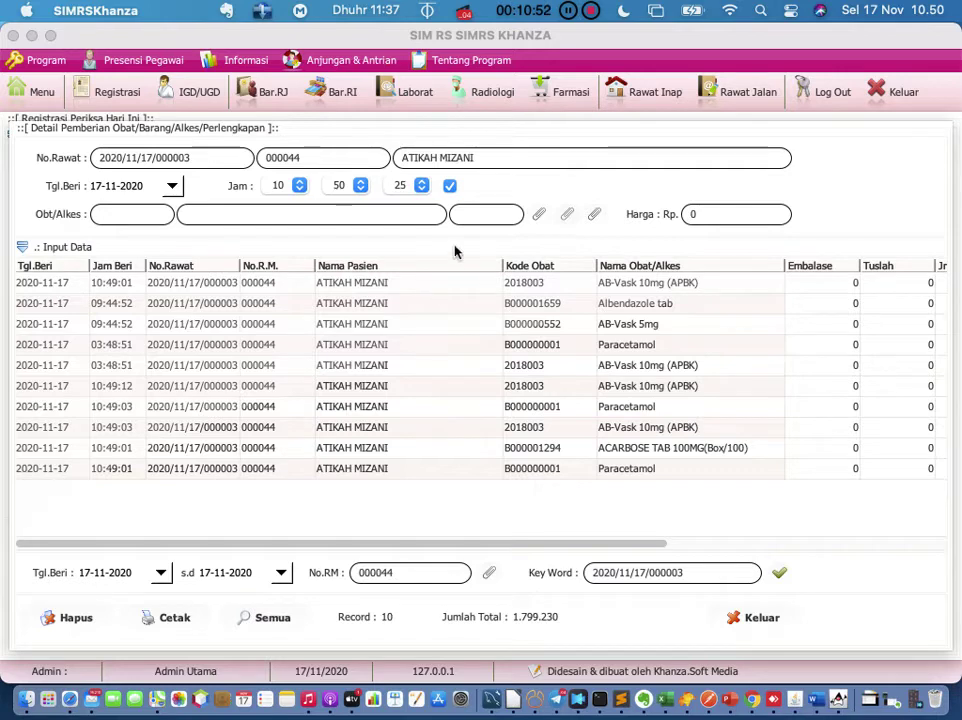
# Step: Open Data Obat, Alkes & BHP Medis using the paperclip button beside Obt/Alkes
pyautogui.click(540, 217)
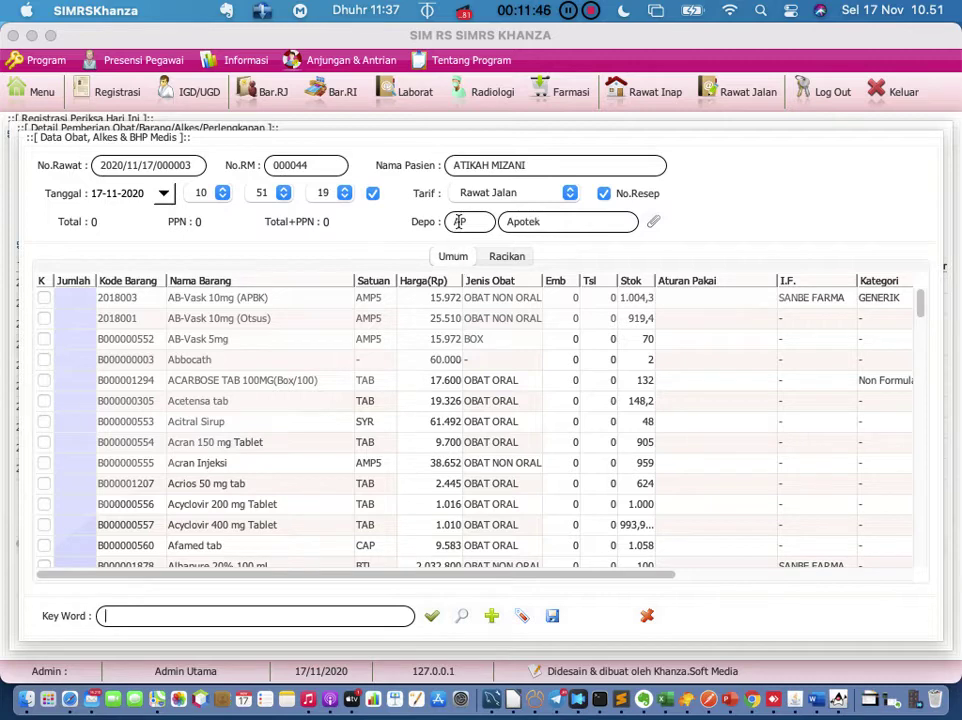
# Step: Open Input Penjualan Obat & BHP from the Farmasi module
pyautogui.click(558, 97)
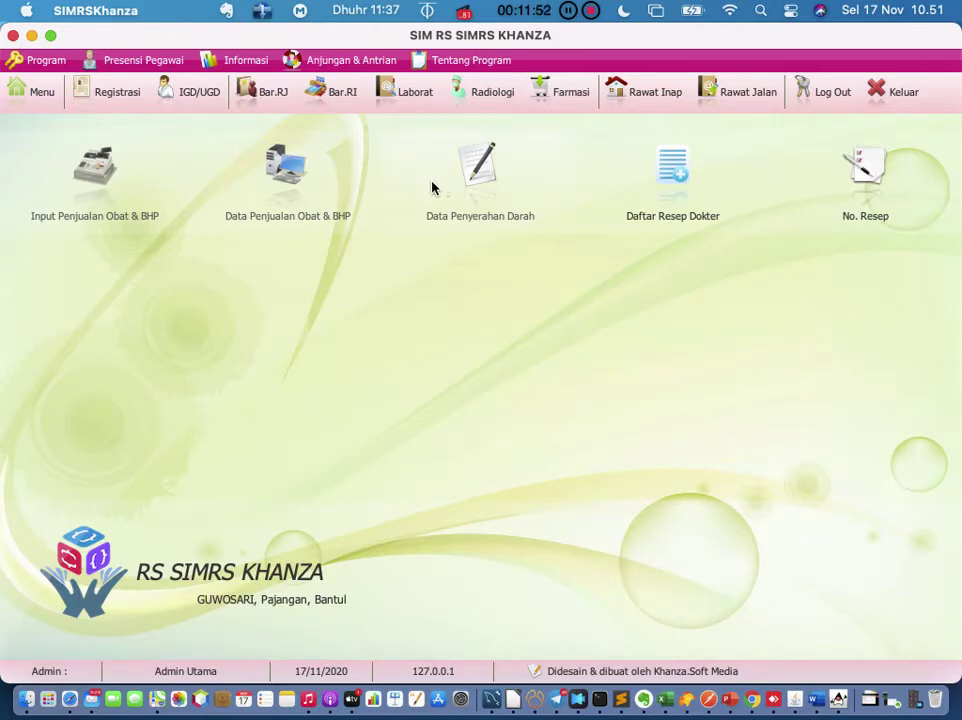
pyautogui.click(107, 179)
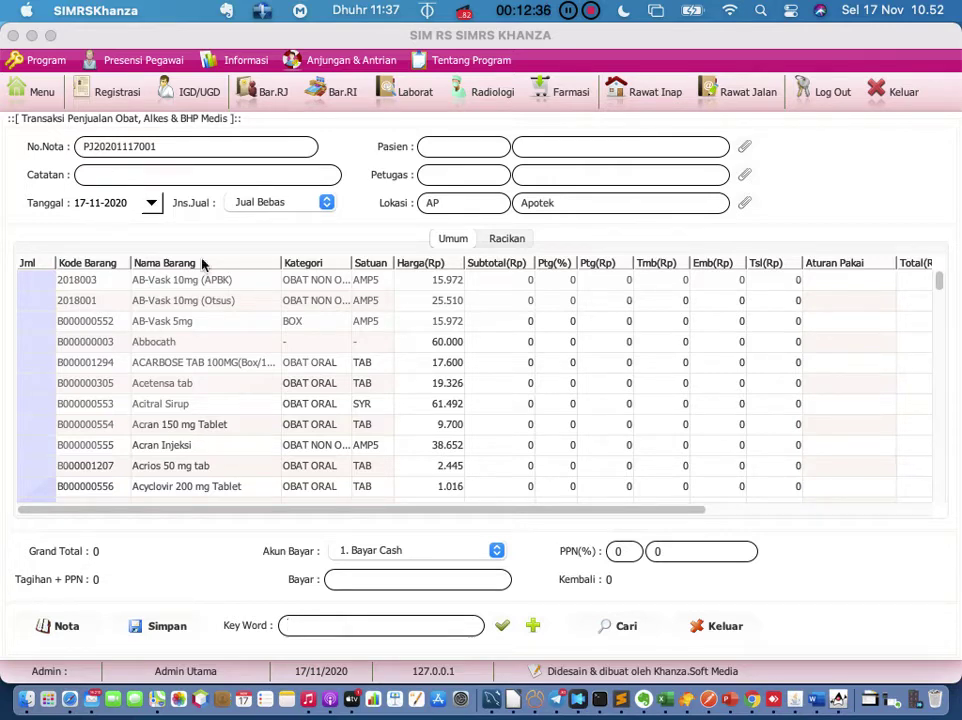
# Step: Close the sales form and open No. Resep by searching 'resep' in the main menu
pyautogui.click(727, 634)
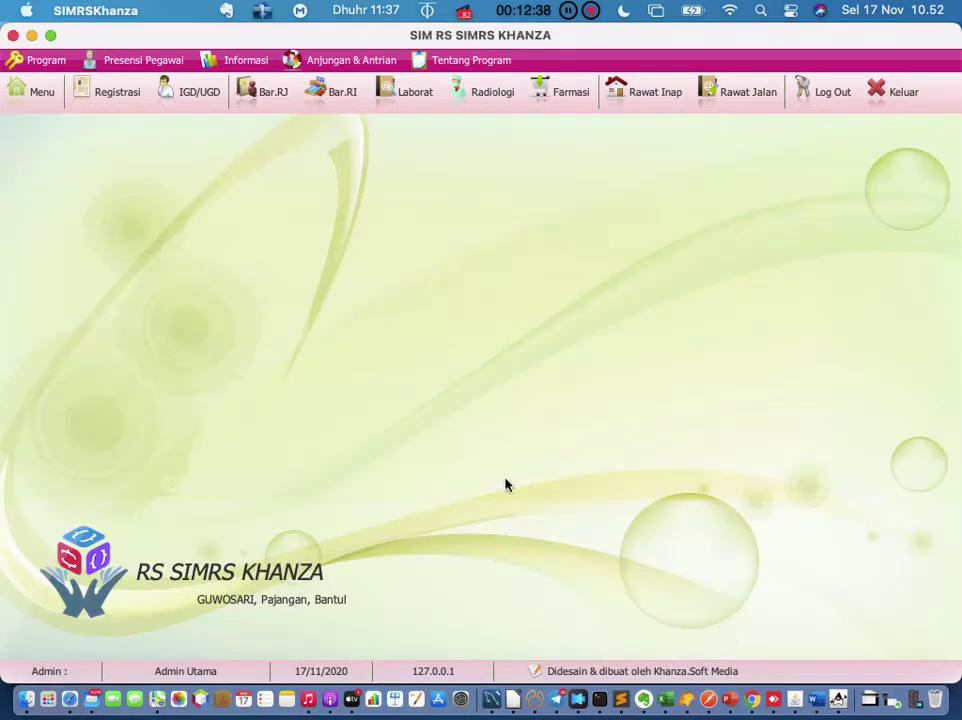
pyautogui.click(58, 102)
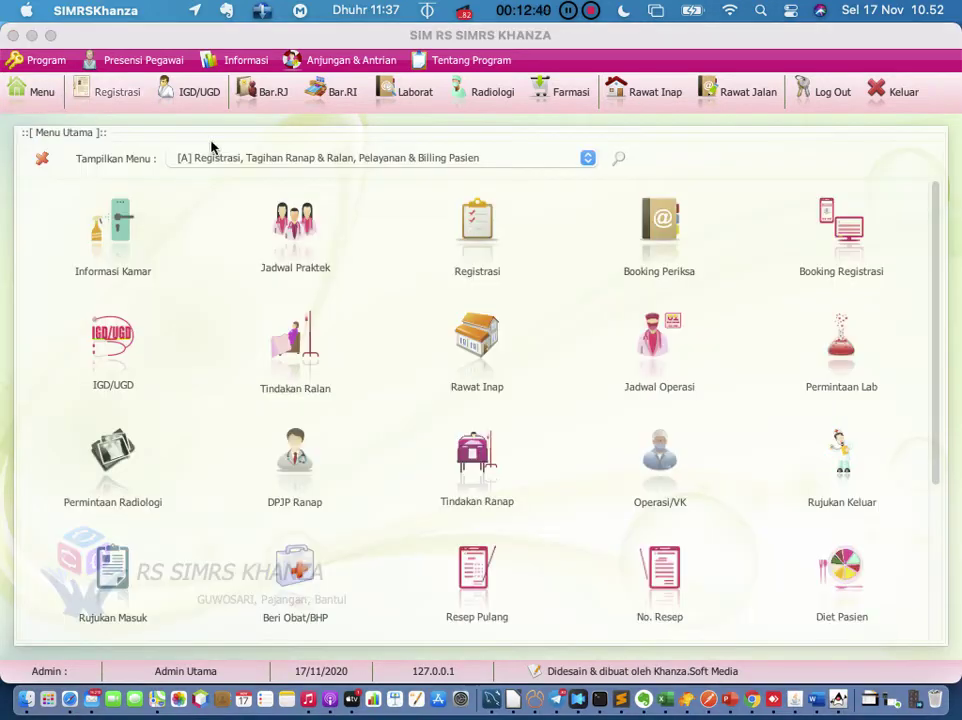
pyautogui.click(617, 162)
pyautogui.write('resep')
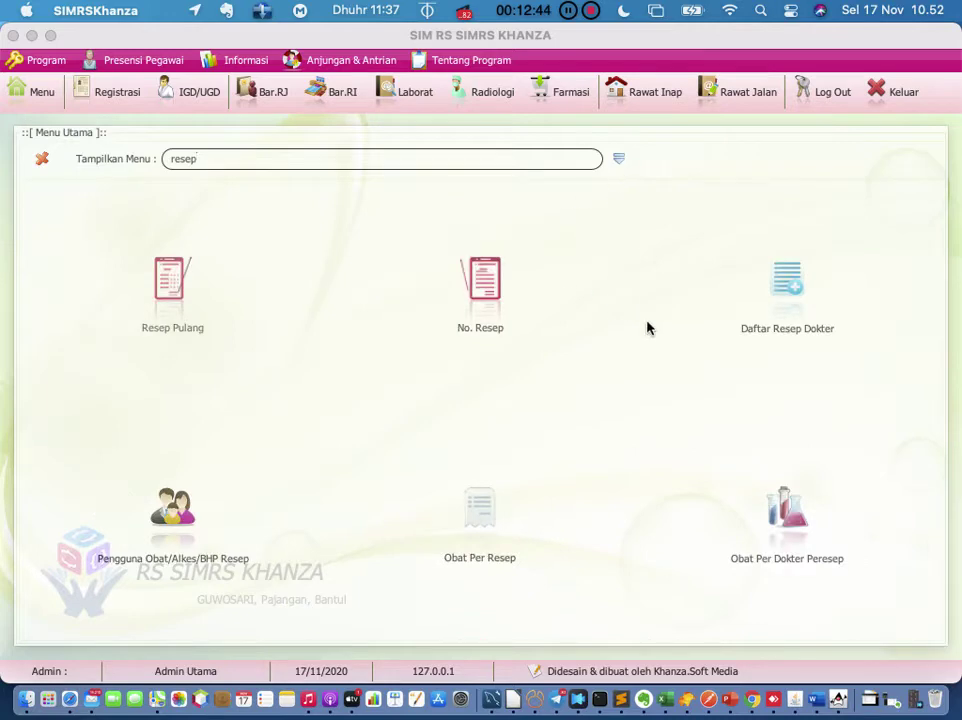
pyautogui.click(485, 289)
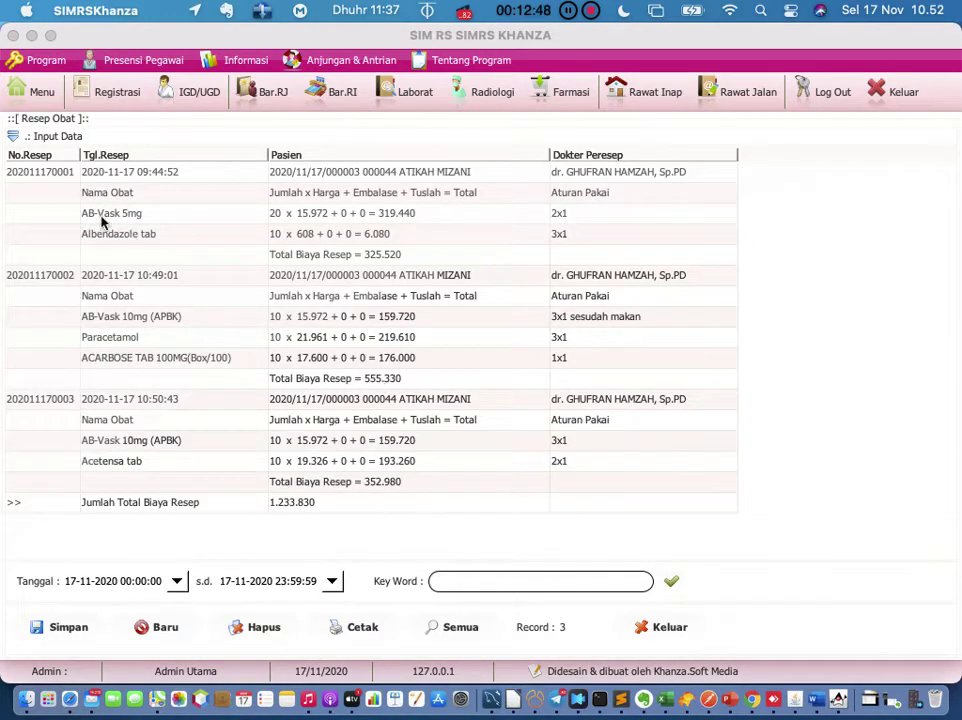
pyautogui.click(14, 137)
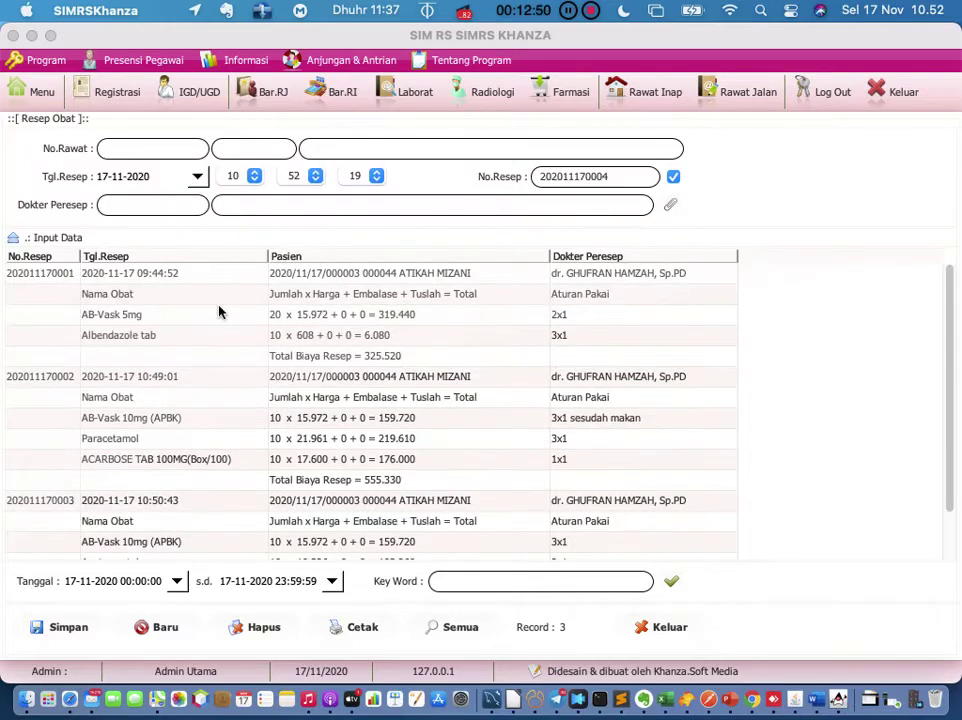
pyautogui.scroll(-3, 313, 440)
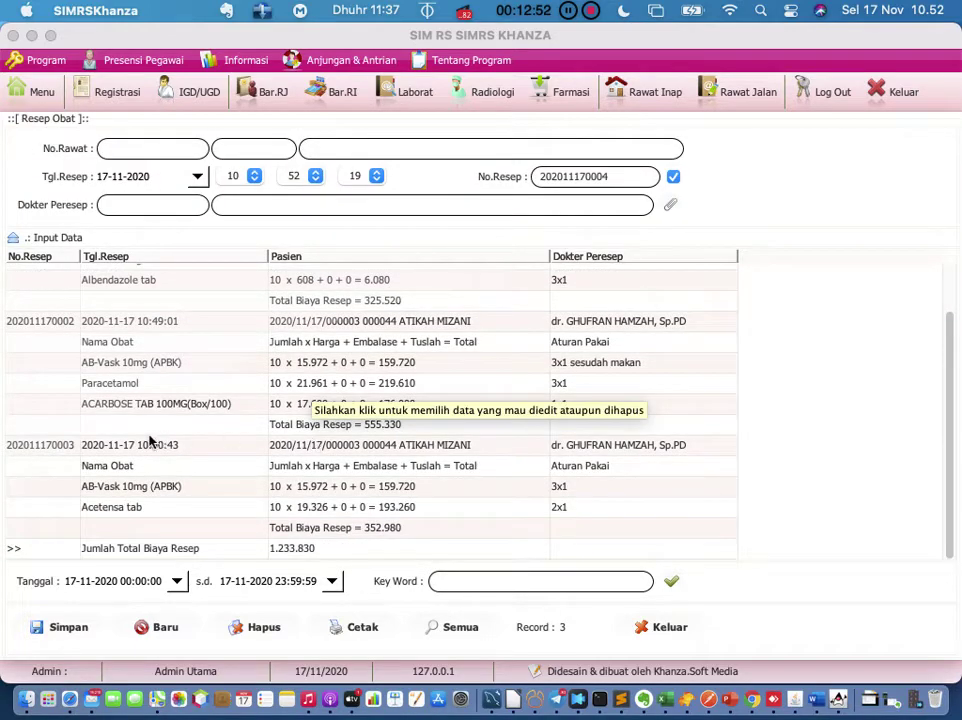
pyautogui.click(75, 445)
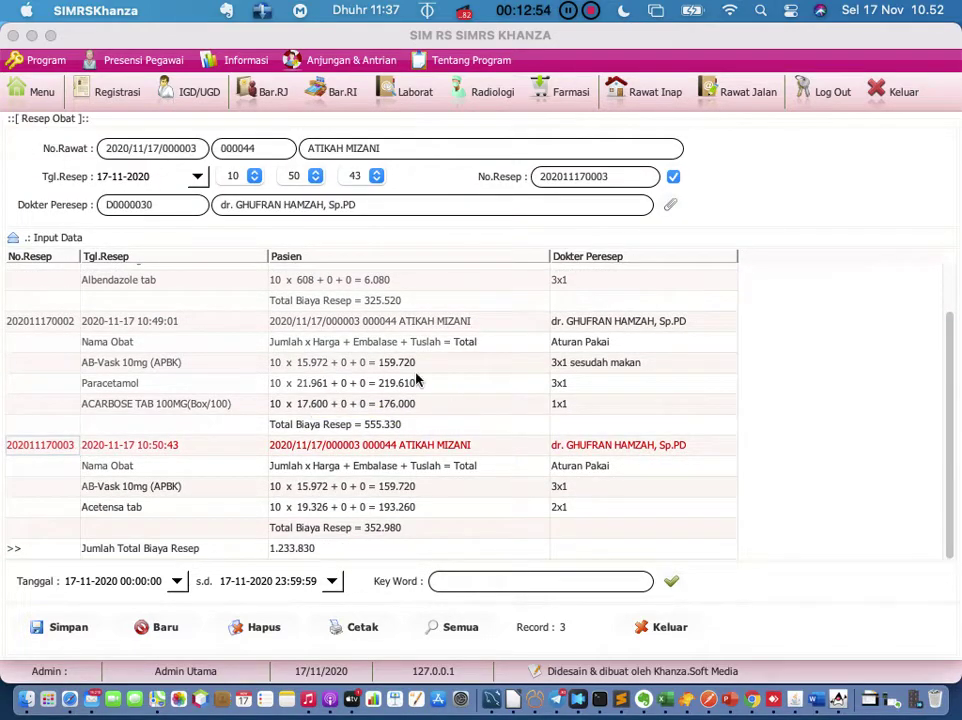
pyautogui.scroll(3, 417, 378)
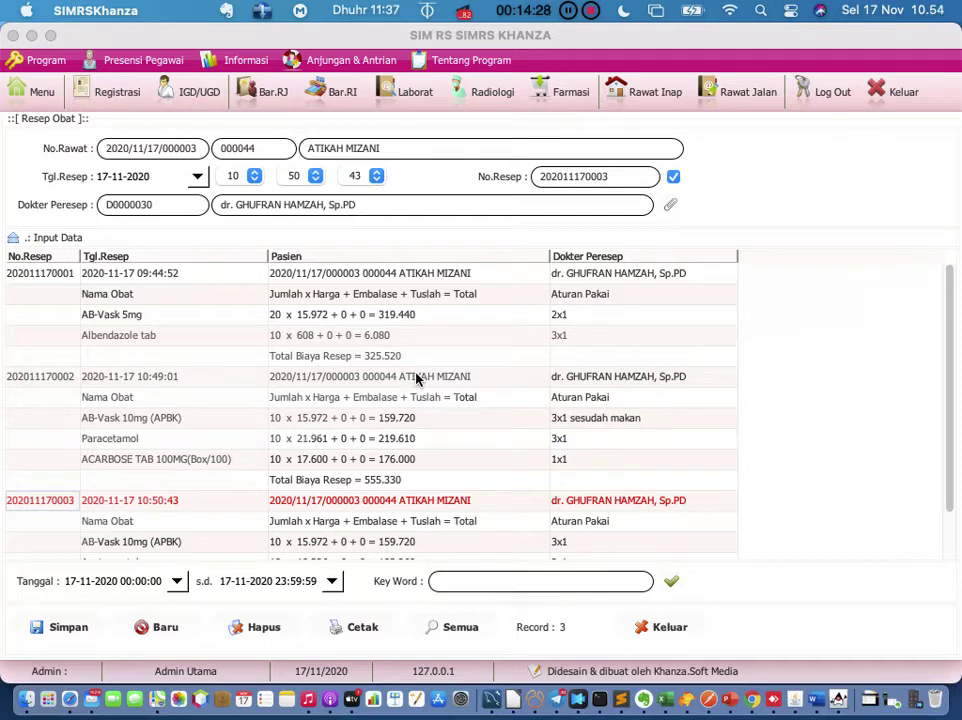
# Step: Open Pemberian Obat/BHP for registration 004 and bring up the Data Obat, Alkes & BHP Medis list
pyautogui.click(110, 101)
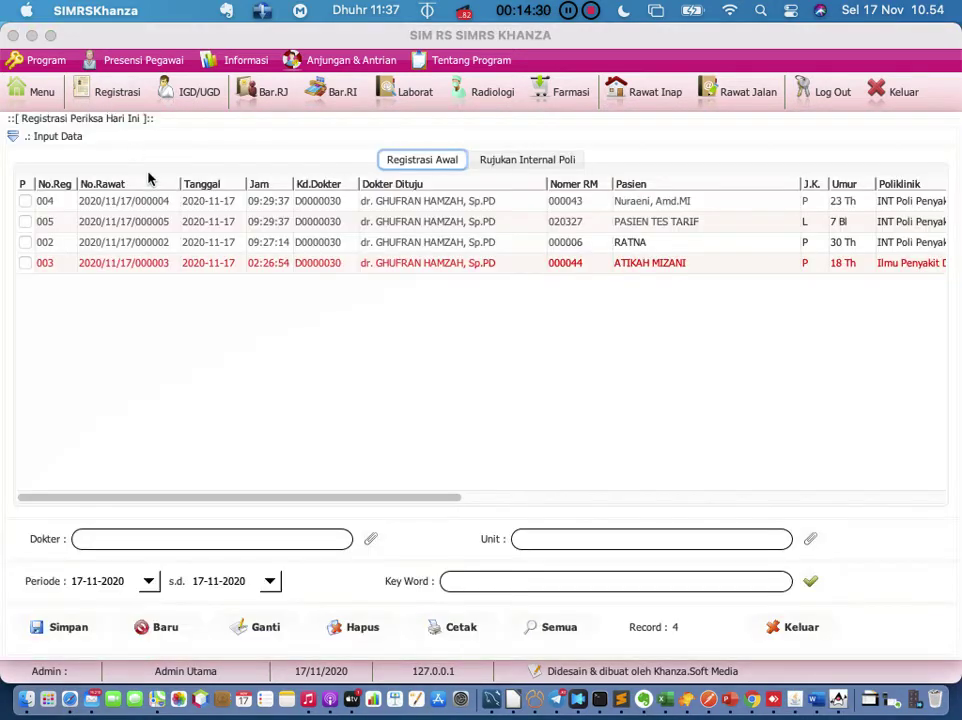
pyautogui.click(166, 205)
pyautogui.rightClick(166, 205)
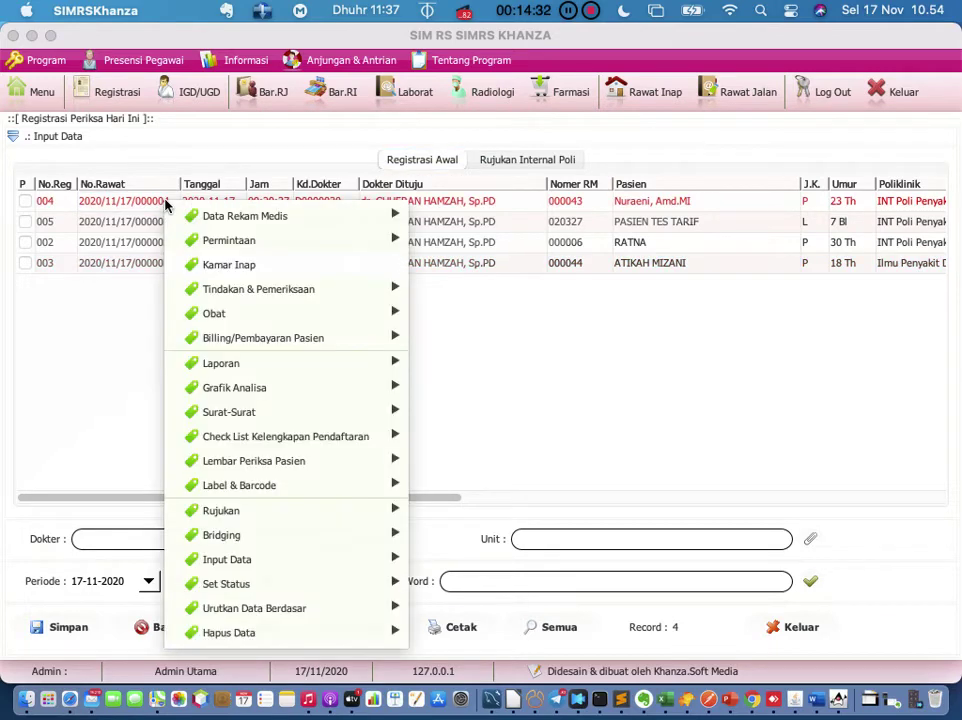
pyautogui.moveTo(265, 225)
pyautogui.moveTo(405, 314)
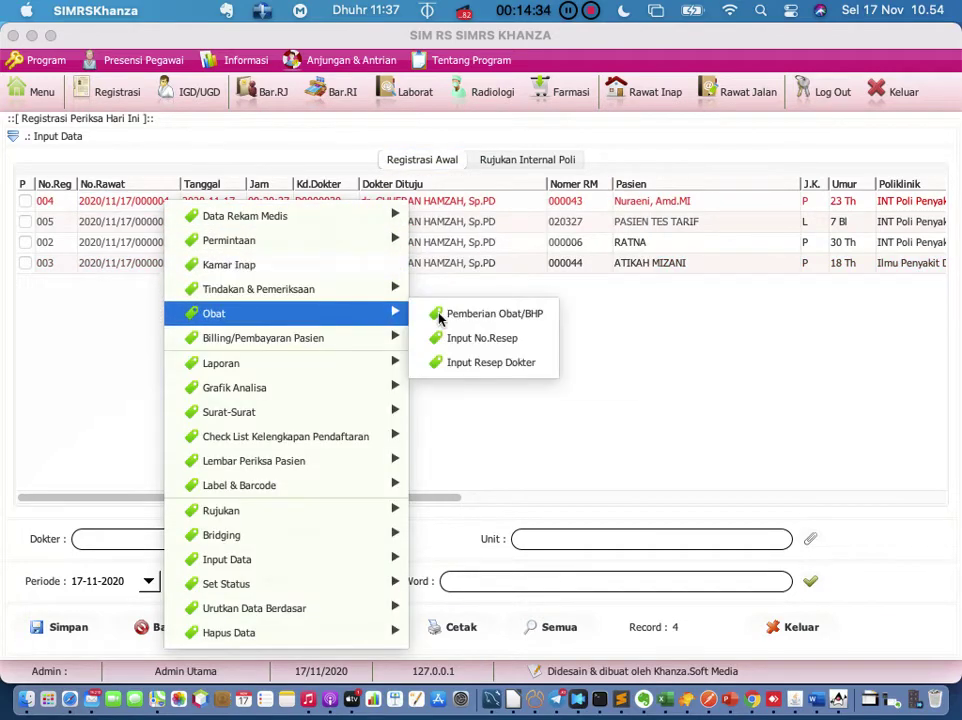
pyautogui.click(442, 314)
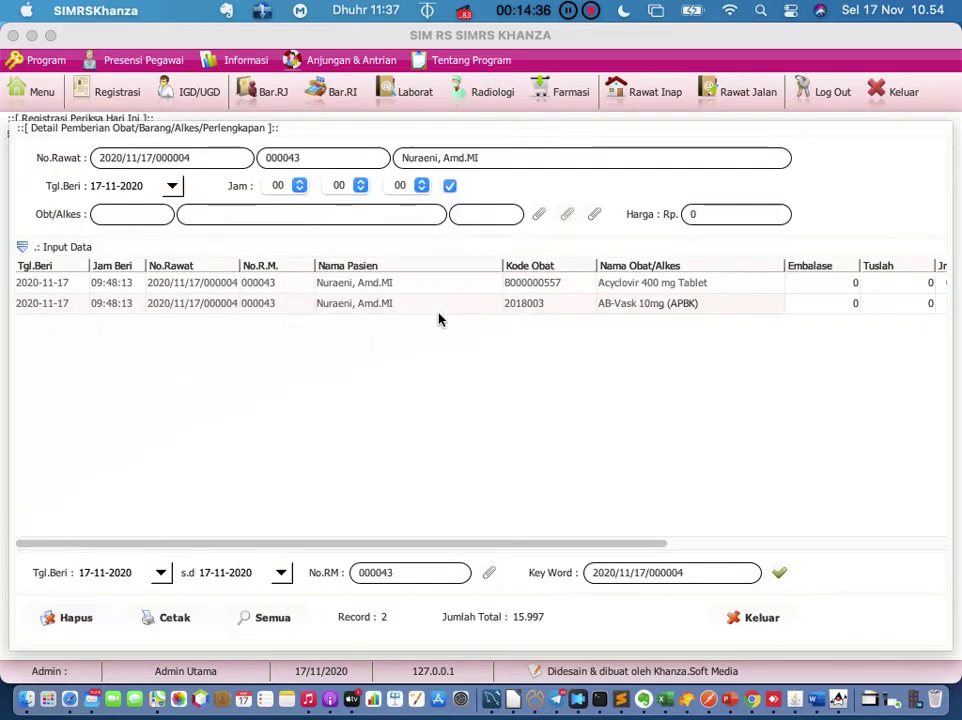
pyautogui.click(535, 215)
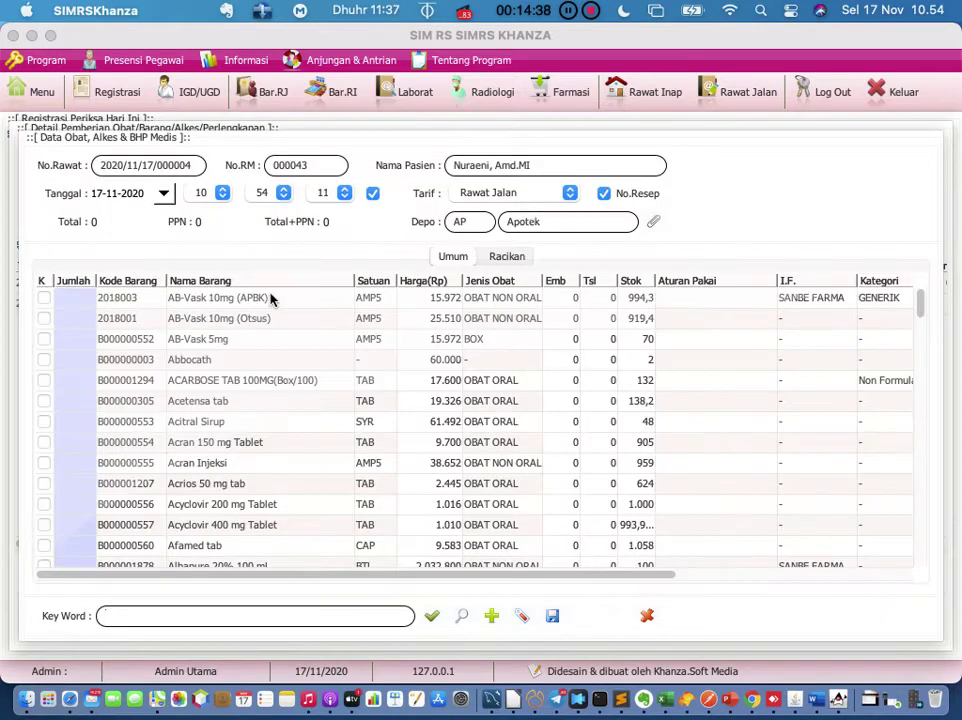
# Step: Set the AB-Vask 10mg (APBK) quantity to 10, bringing the total to 159.720
pyautogui.doubleClick(74, 296)
pyautogui.write('10')
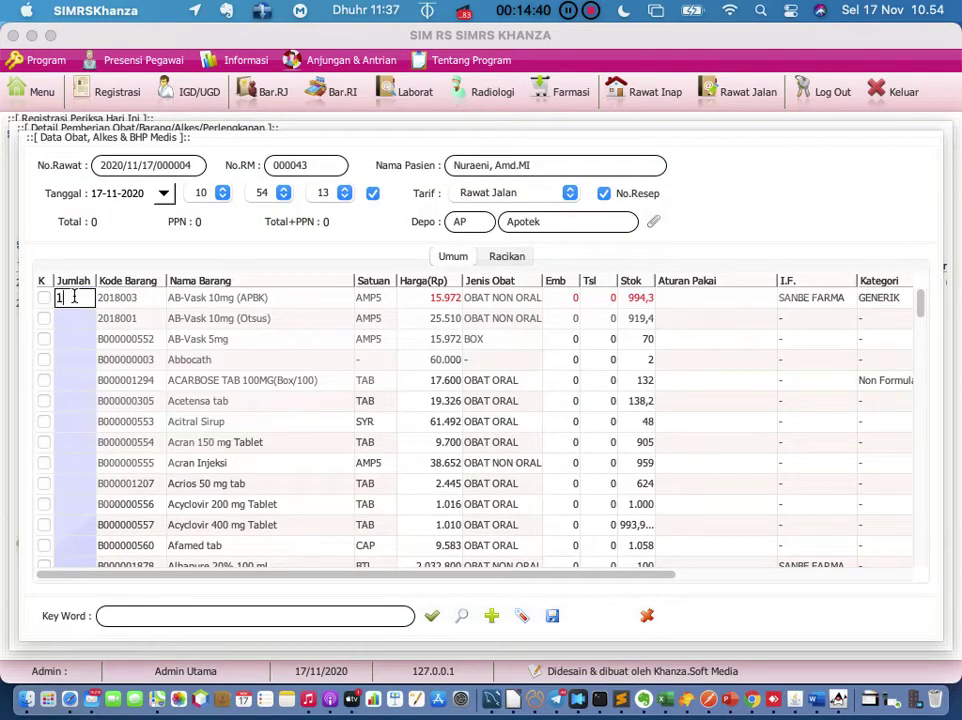
pyautogui.press('Return')
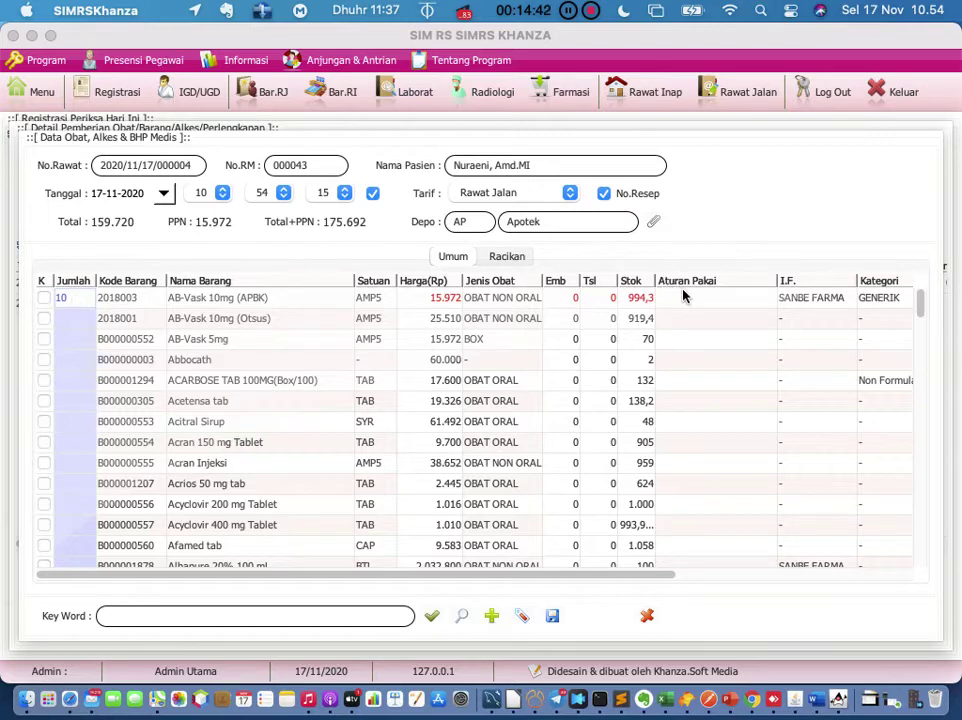
# Step: Try editing the Aturan Pakai usage-rule cell of AB-Vask 10mg (APBK)
pyautogui.click(684, 298)
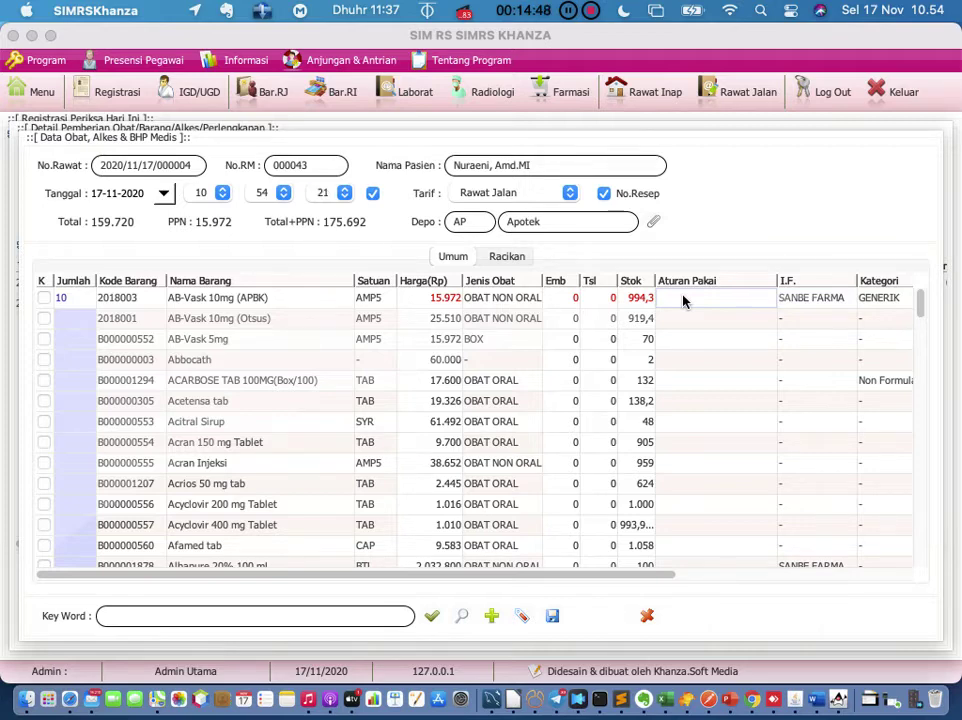
pyautogui.doubleClick(684, 298)
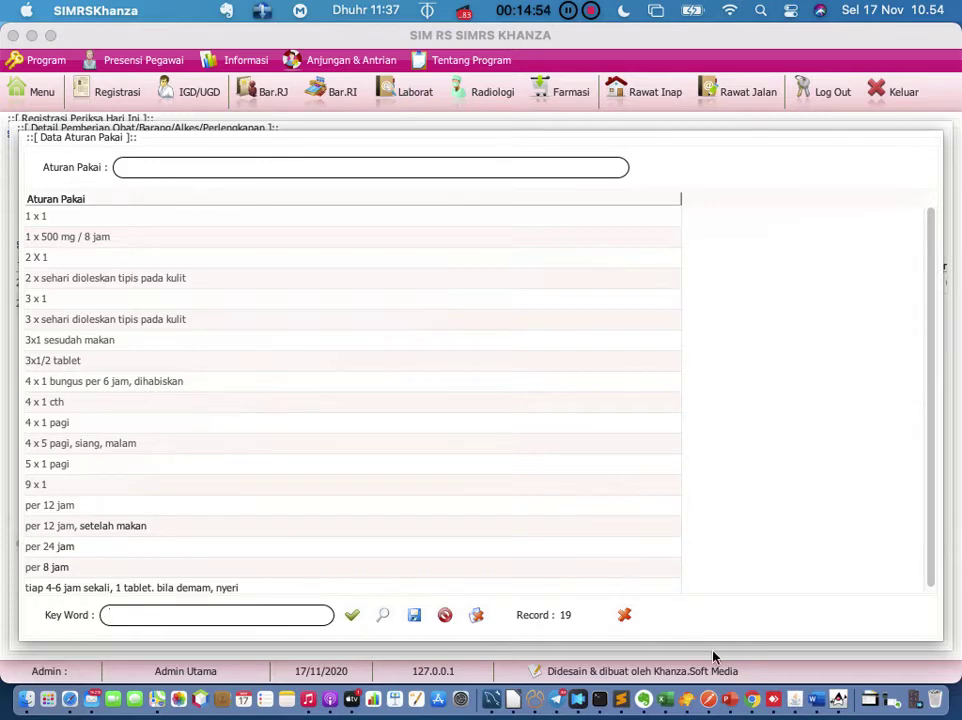
pyautogui.click(624, 614)
pyautogui.click(711, 300)
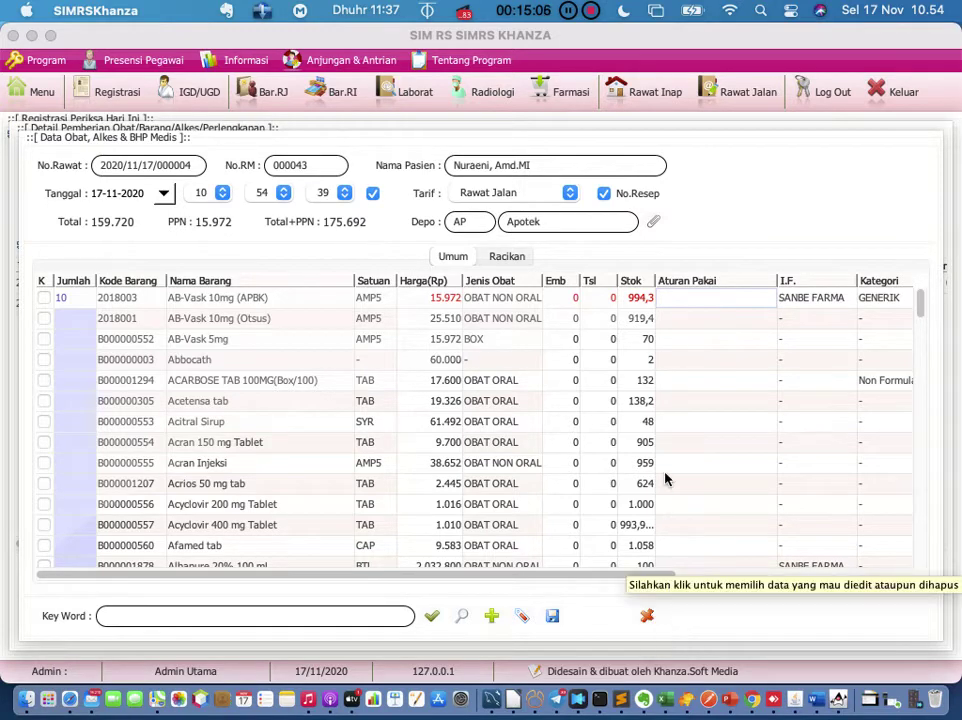
pyautogui.doubleClick(700, 298)
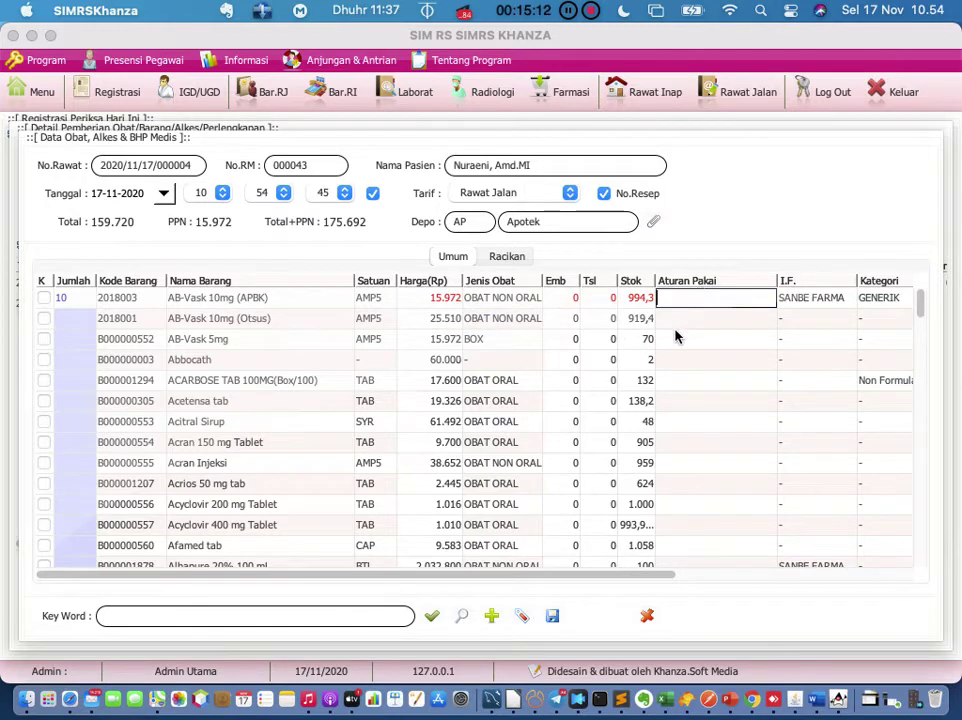
pyautogui.click(676, 334)
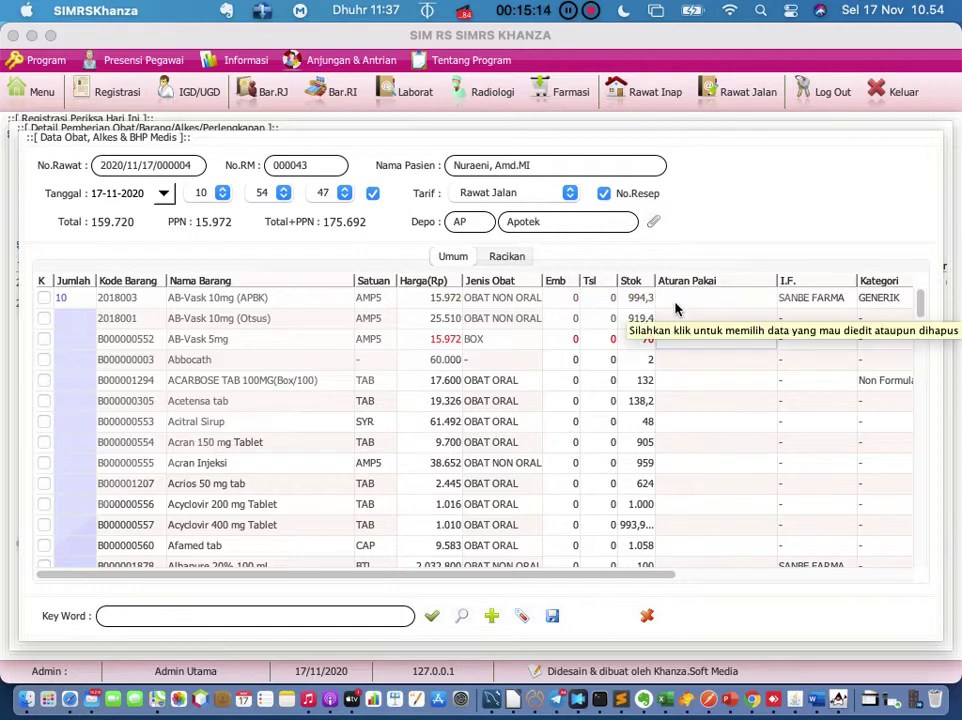
pyautogui.doubleClick(675, 300)
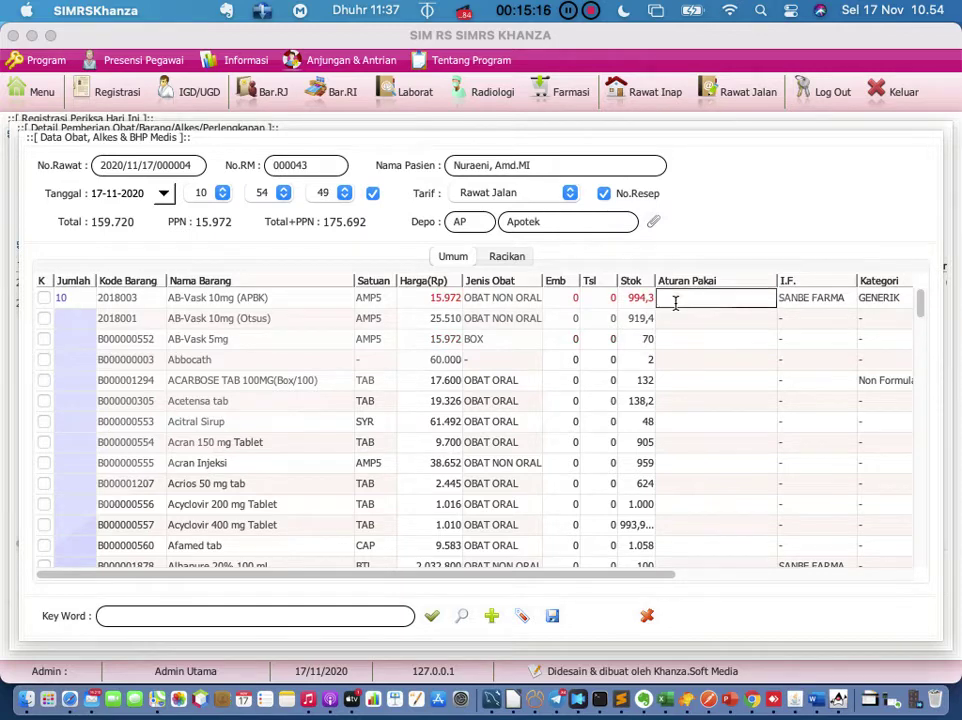
pyautogui.click(674, 342)
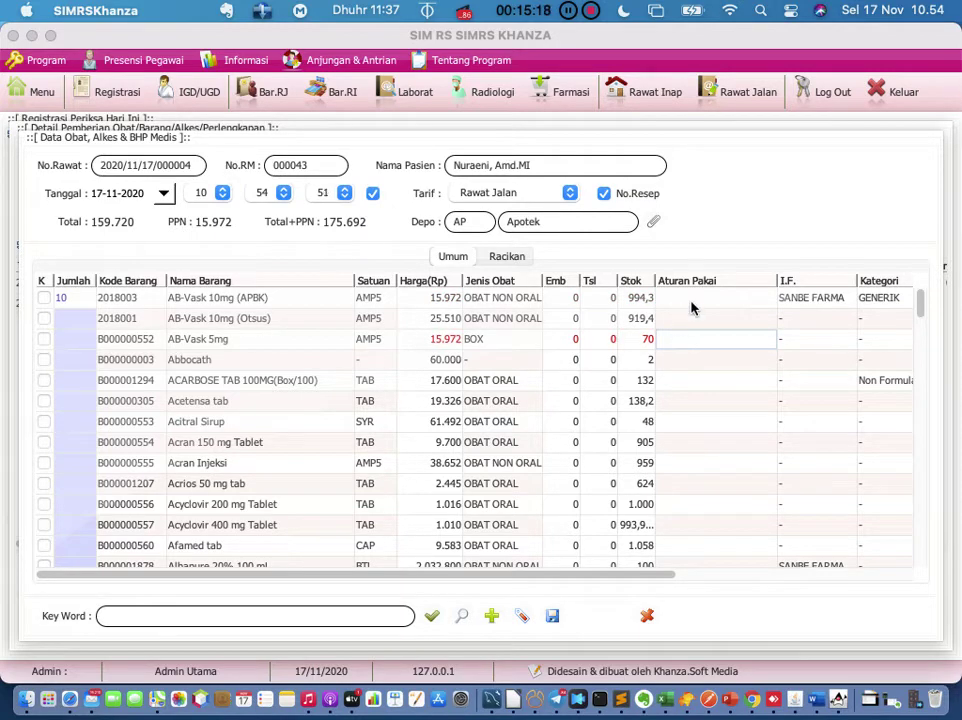
pyautogui.click(690, 302)
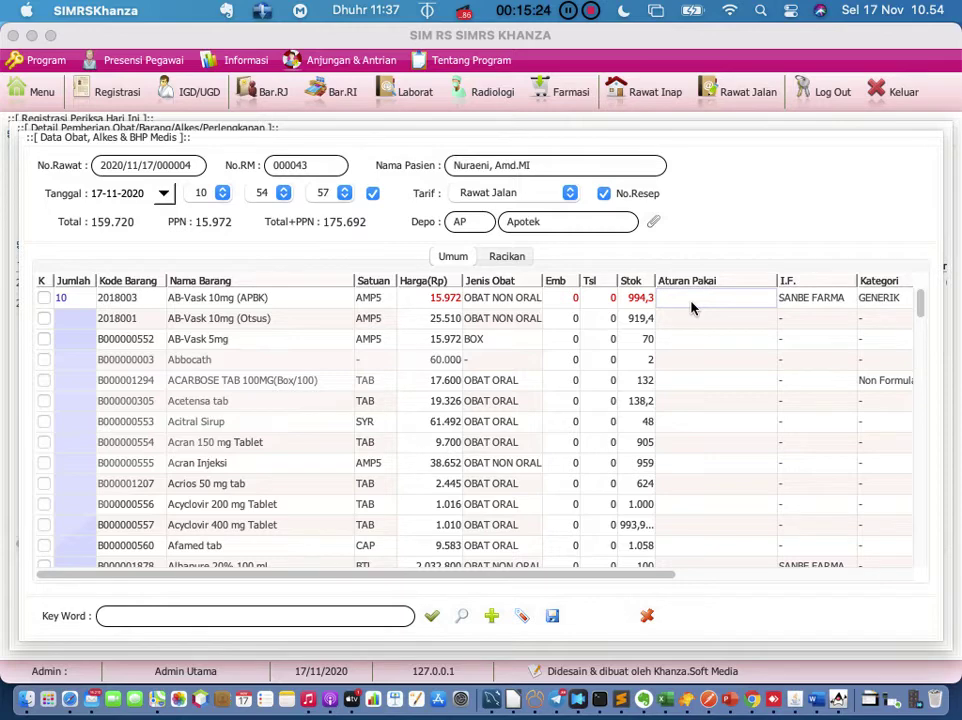
# Step: Bring up the Data Aturan Pakai lookup listing 19 usage rules, including '3x1 sesudah makan'
pyautogui.click(690, 308)
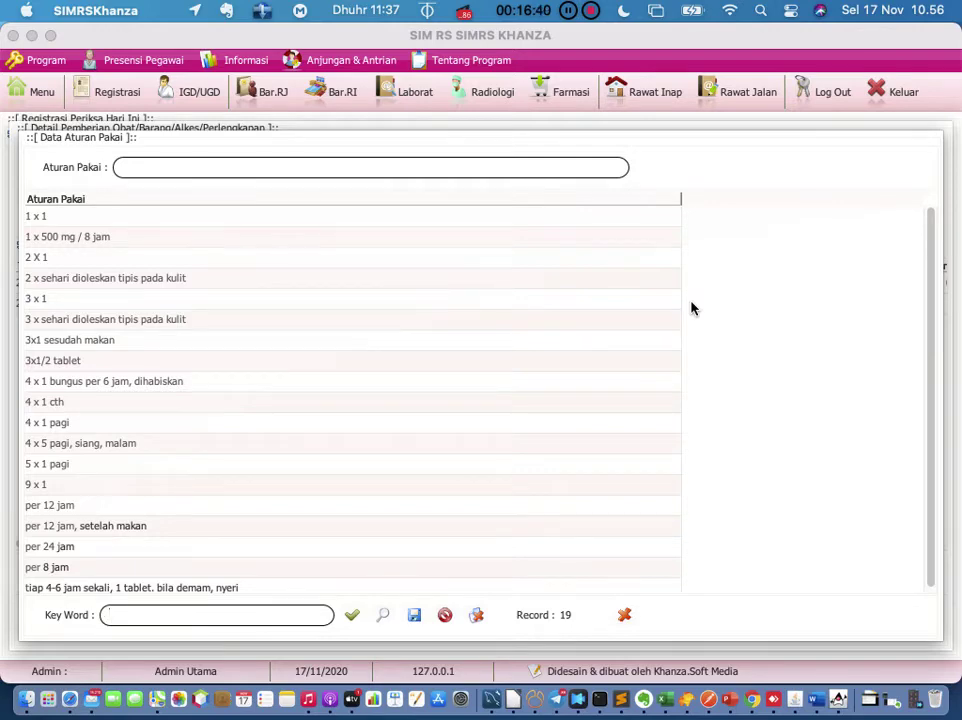
pyautogui.click(41, 93)
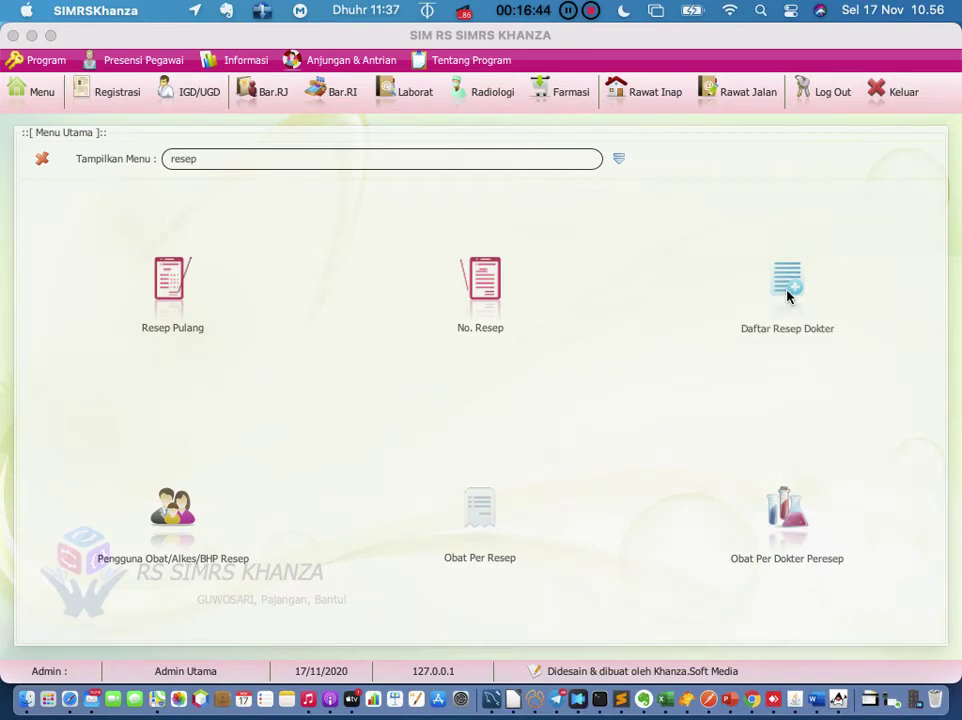
pyautogui.click(497, 297)
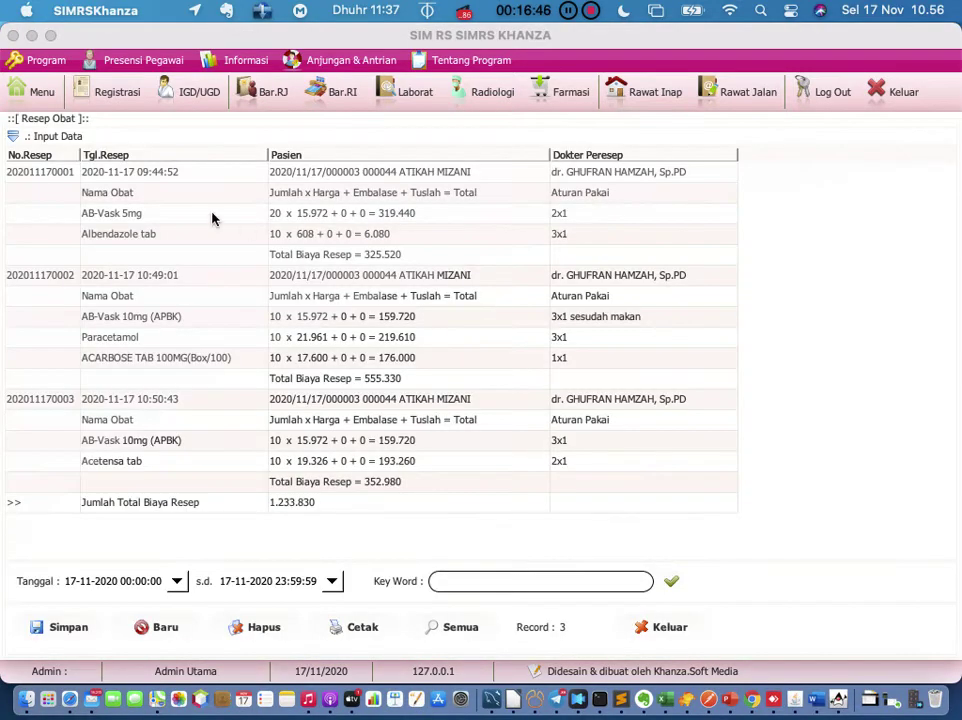
pyautogui.click(12, 137)
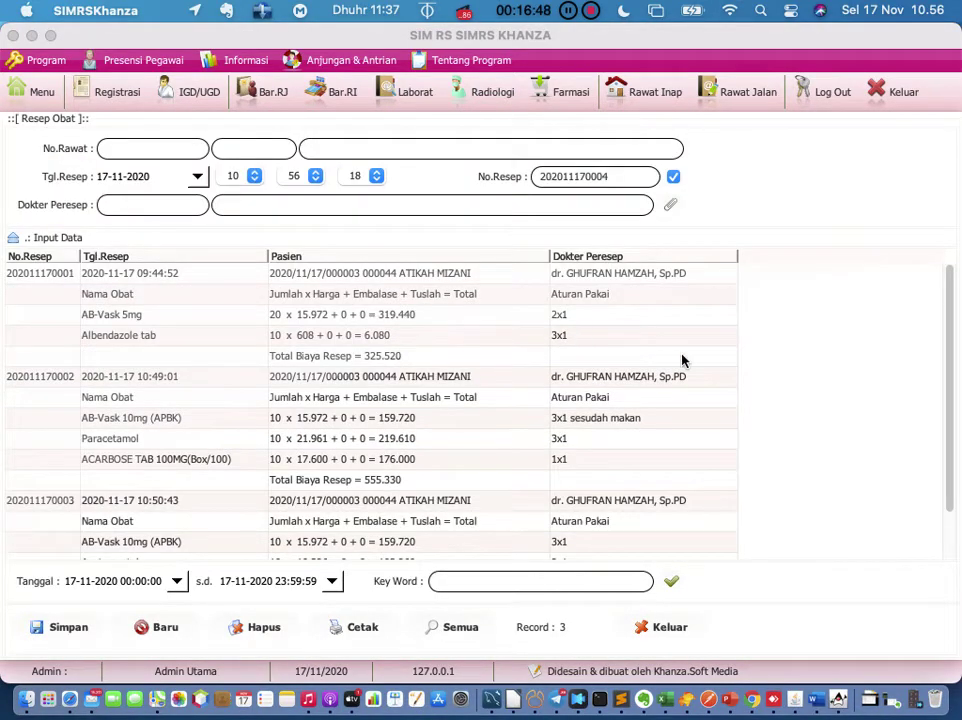
pyautogui.click(76, 282)
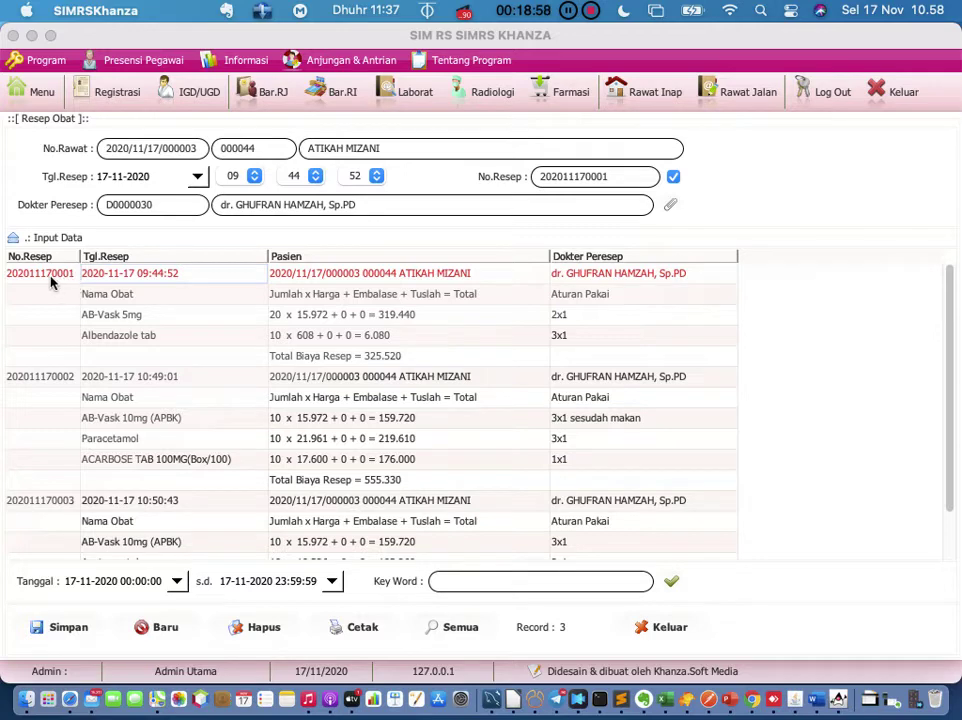
pyautogui.rightClick(50, 283)
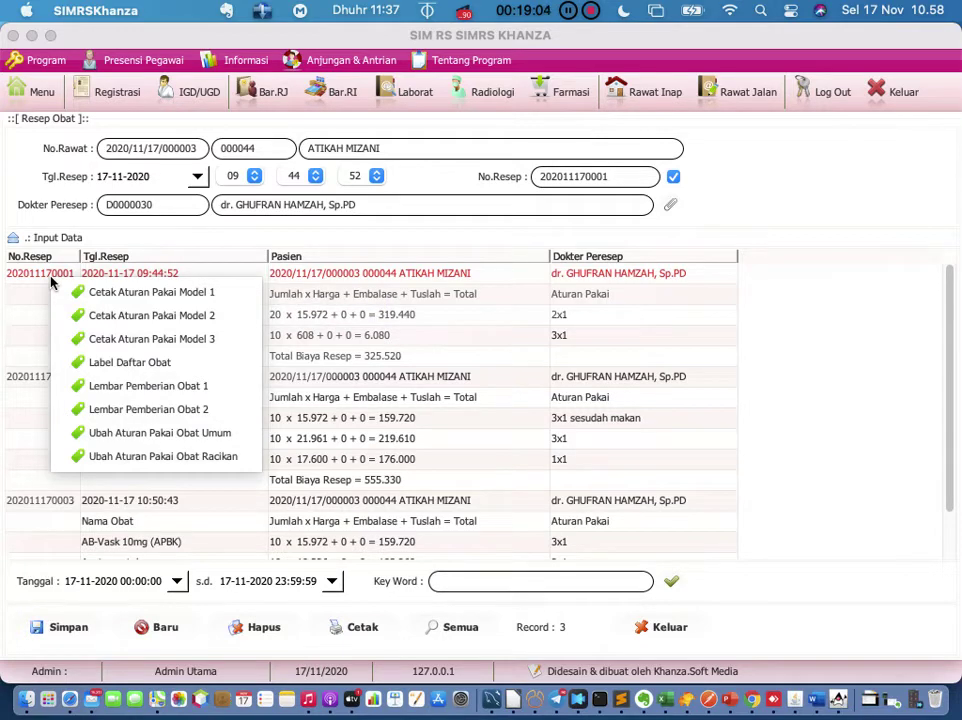
pyautogui.click(95, 296)
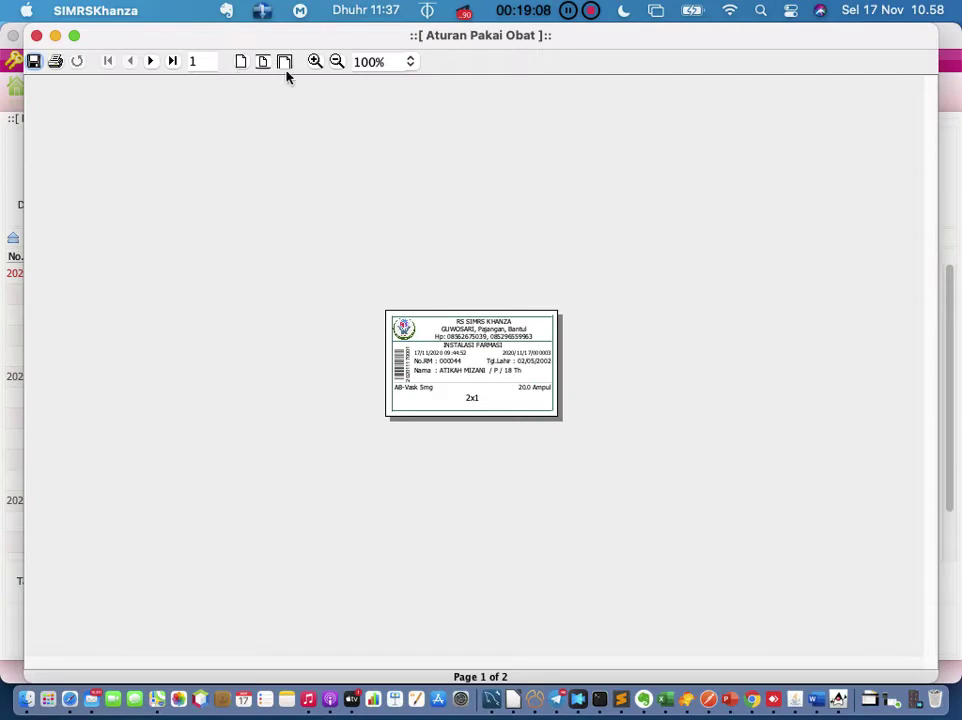
pyautogui.click(314, 62)
pyautogui.click(314, 62)
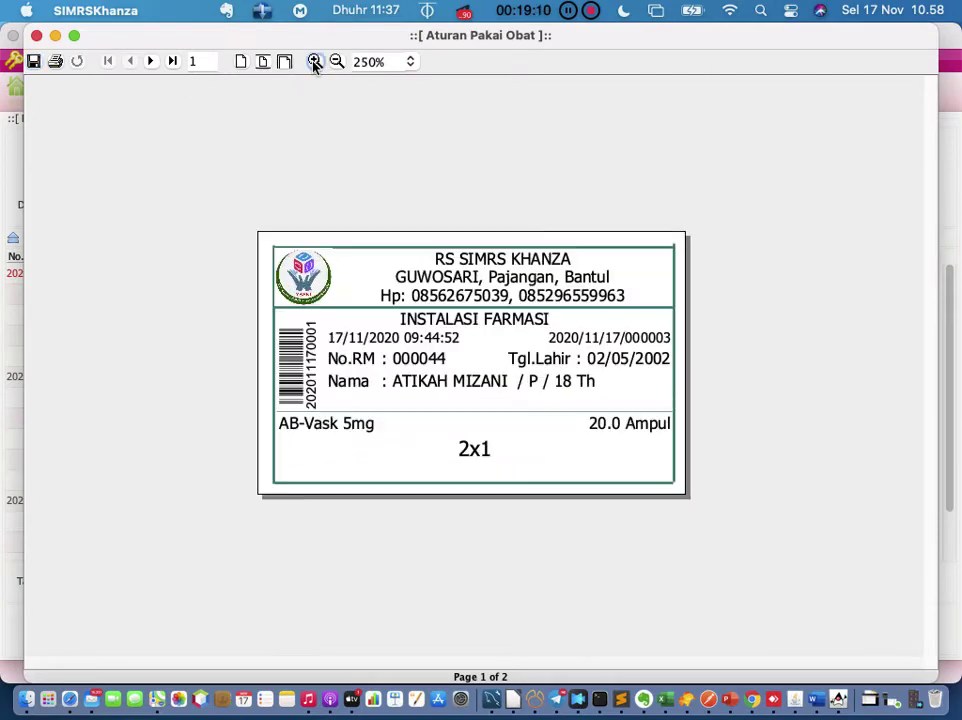
pyautogui.click(314, 62)
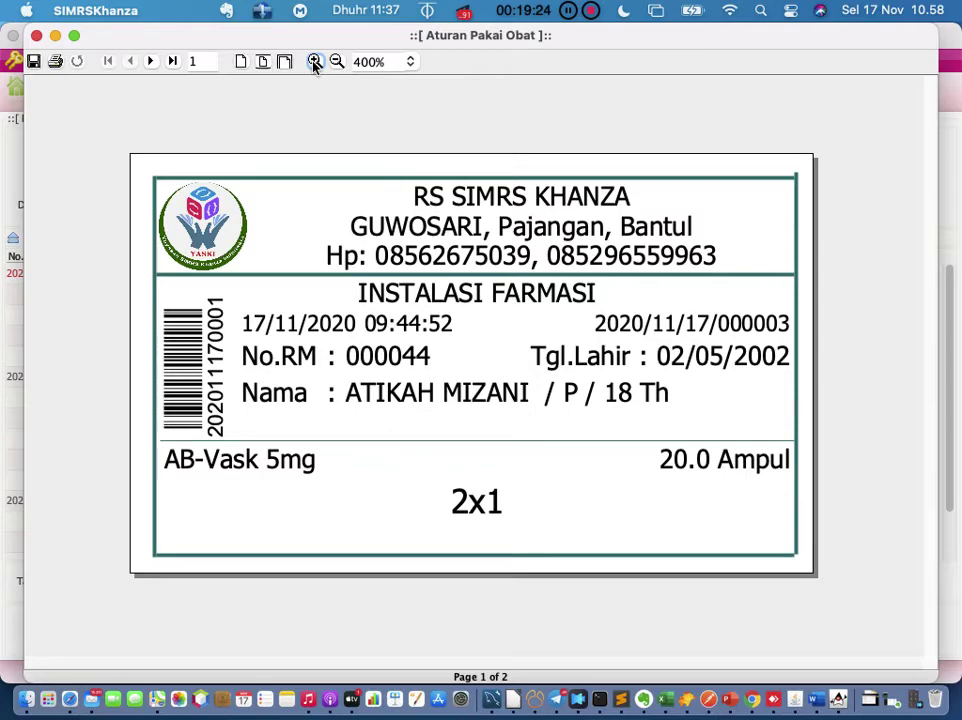
# Step: Add a 'Printer etiket Zebra' line below 'Slip dokter' in the Evernote note
pyautogui.click(643, 699)
pyautogui.click(659, 565)
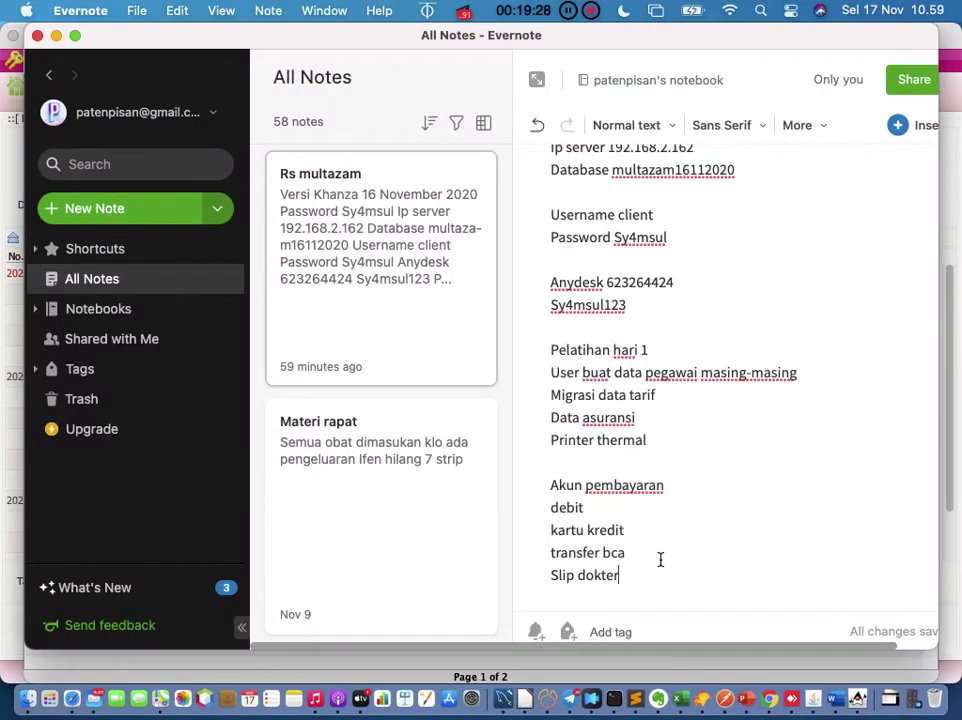
pyautogui.press('Return')
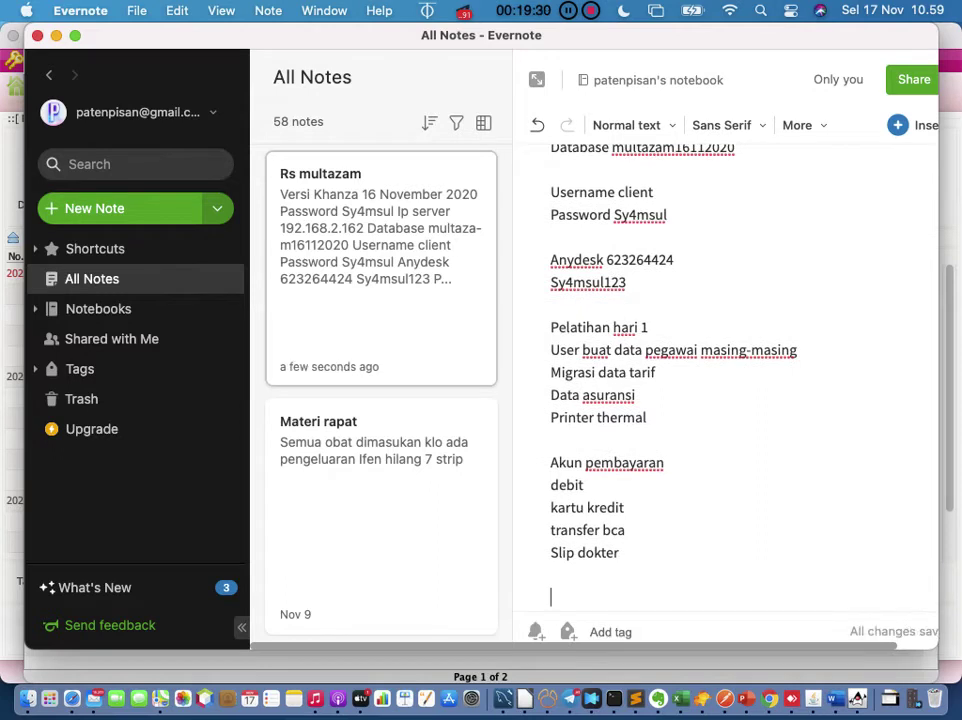
pyautogui.write('Pri')
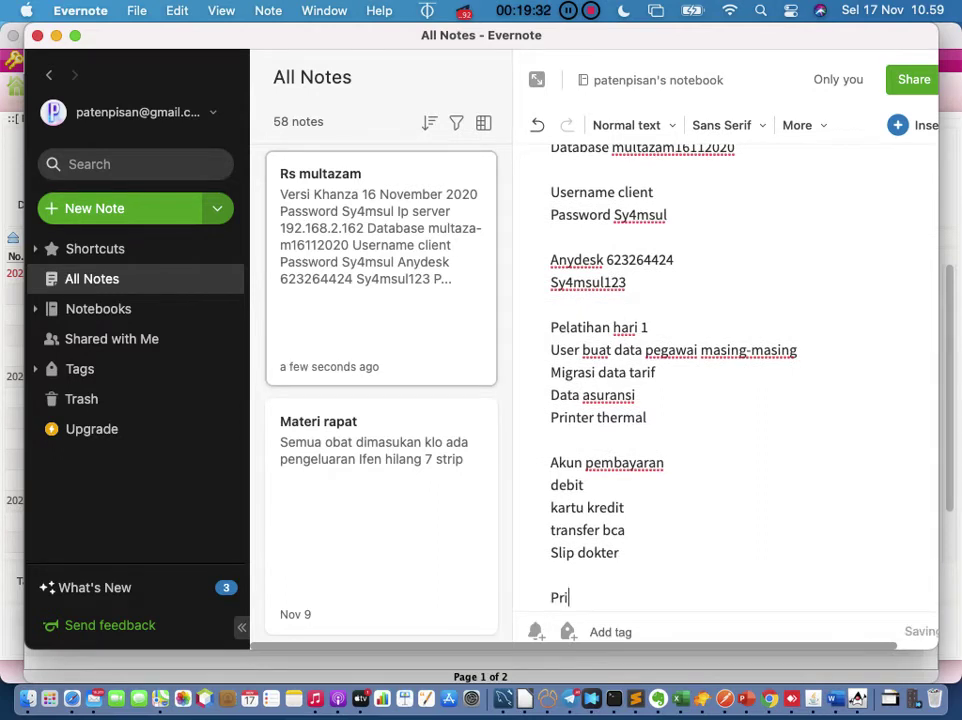
pyautogui.write('nter etiket ')
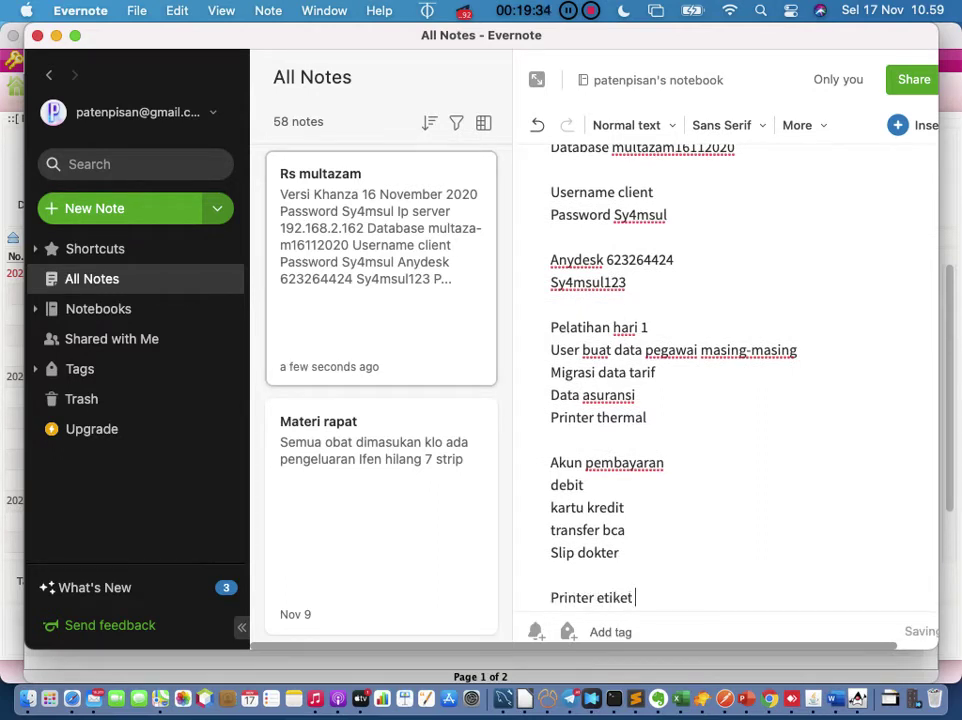
pyautogui.write('Zebra')
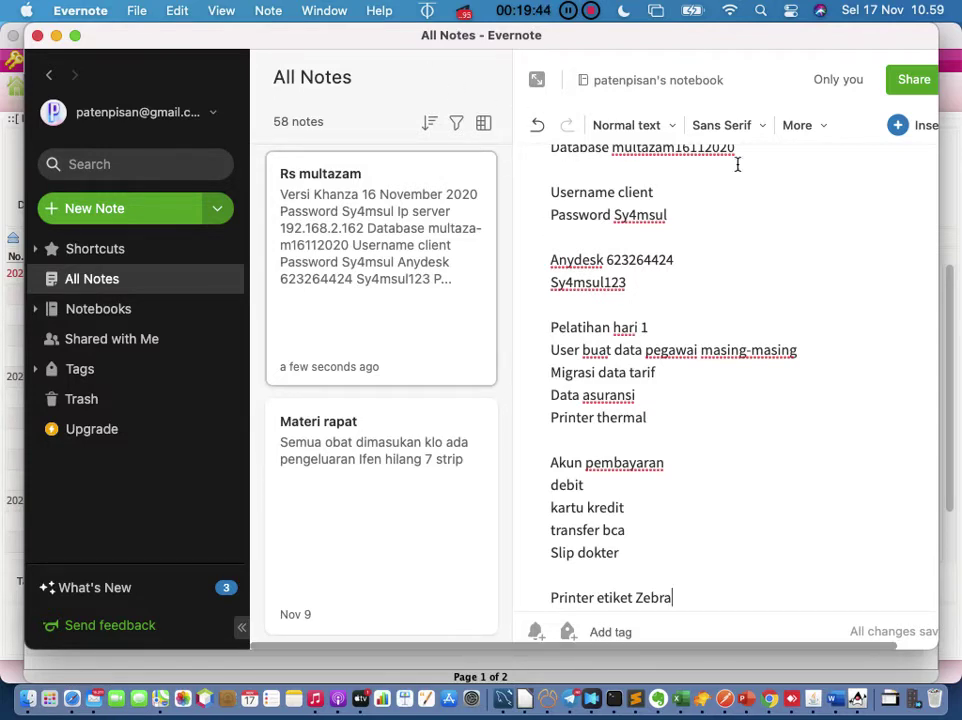
pyautogui.click(947, 274)
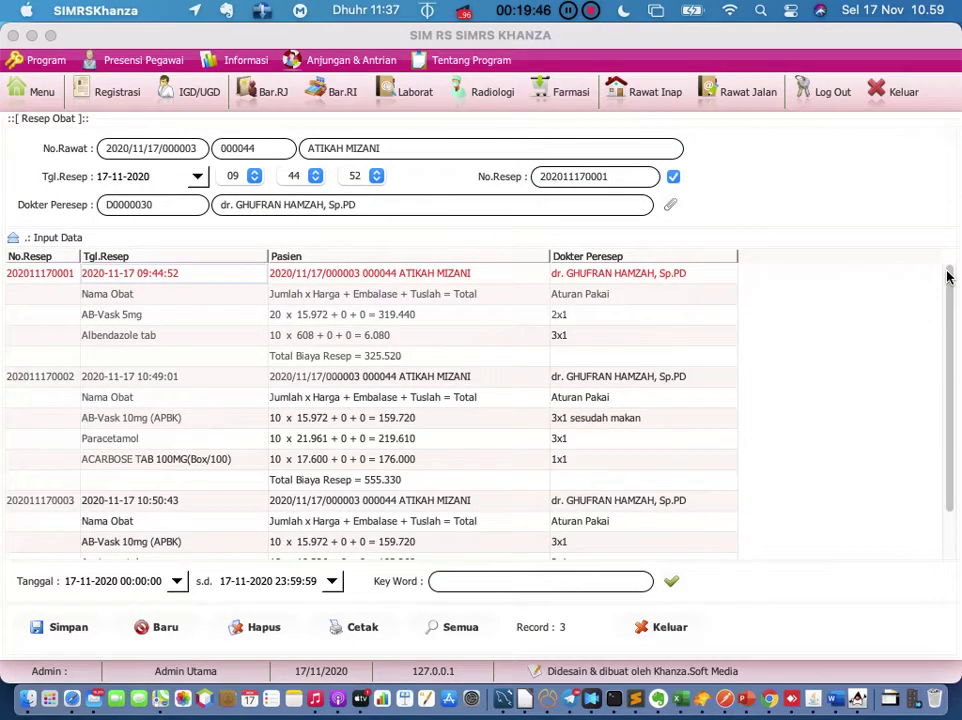
# Step: Reopen the Model 1 label preview (AB-Vask 5mg, 20.0 Ampul, 2x1) and magnify it
pyautogui.rightClick(38, 274)
pyautogui.click(69, 288)
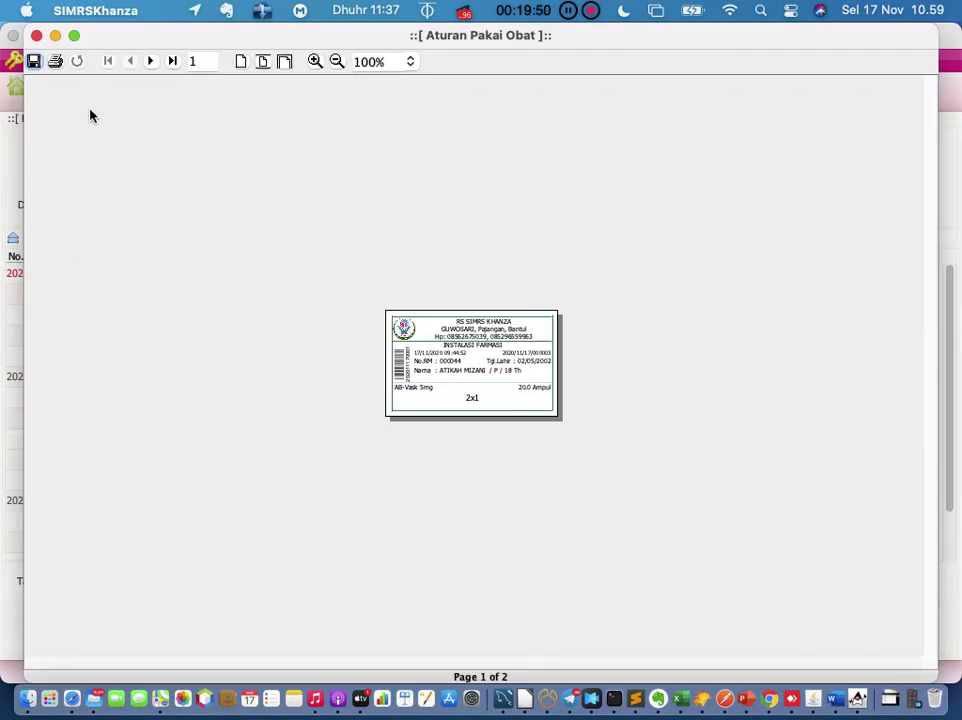
pyautogui.click(313, 62)
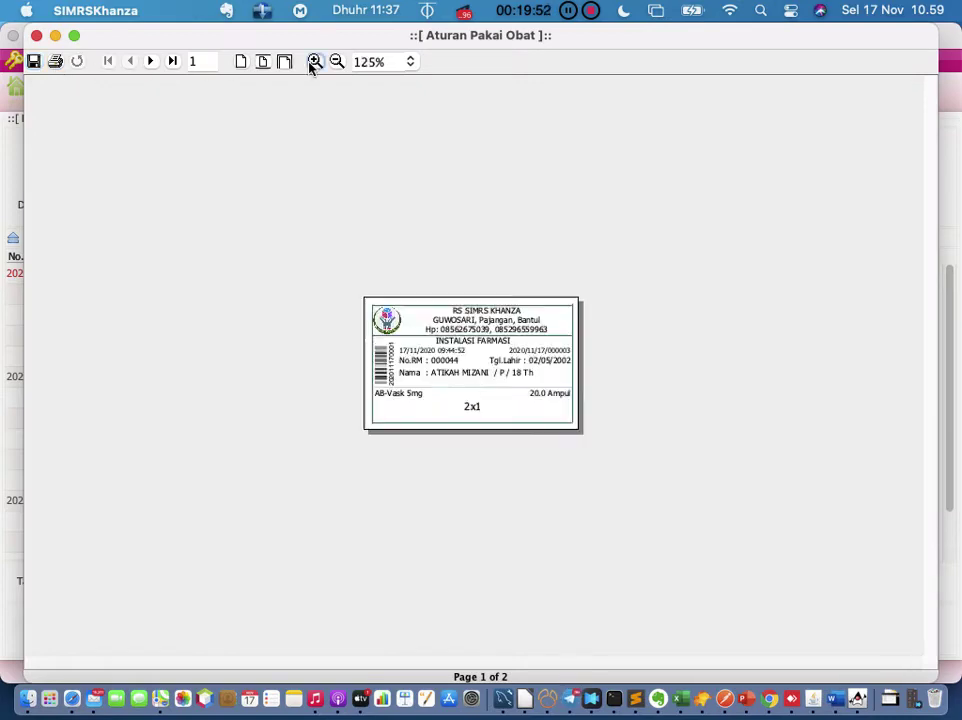
pyautogui.click(313, 62)
pyautogui.click(313, 62)
pyautogui.click(313, 62)
pyautogui.click(313, 62)
pyautogui.click(313, 62)
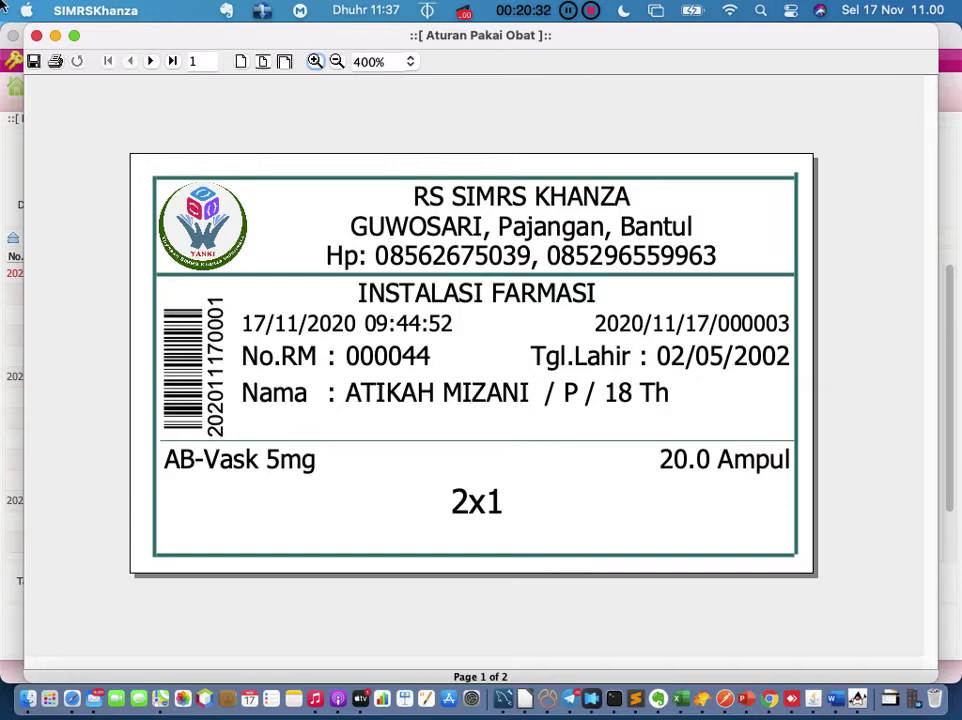
pyautogui.click(36, 36)
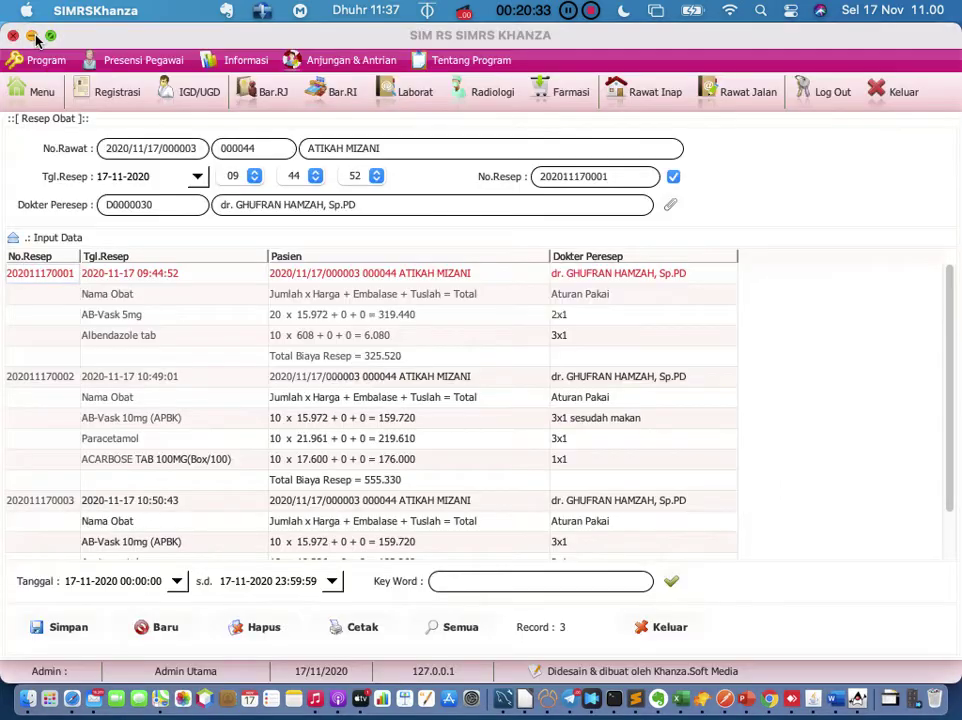
pyautogui.rightClick(123, 279)
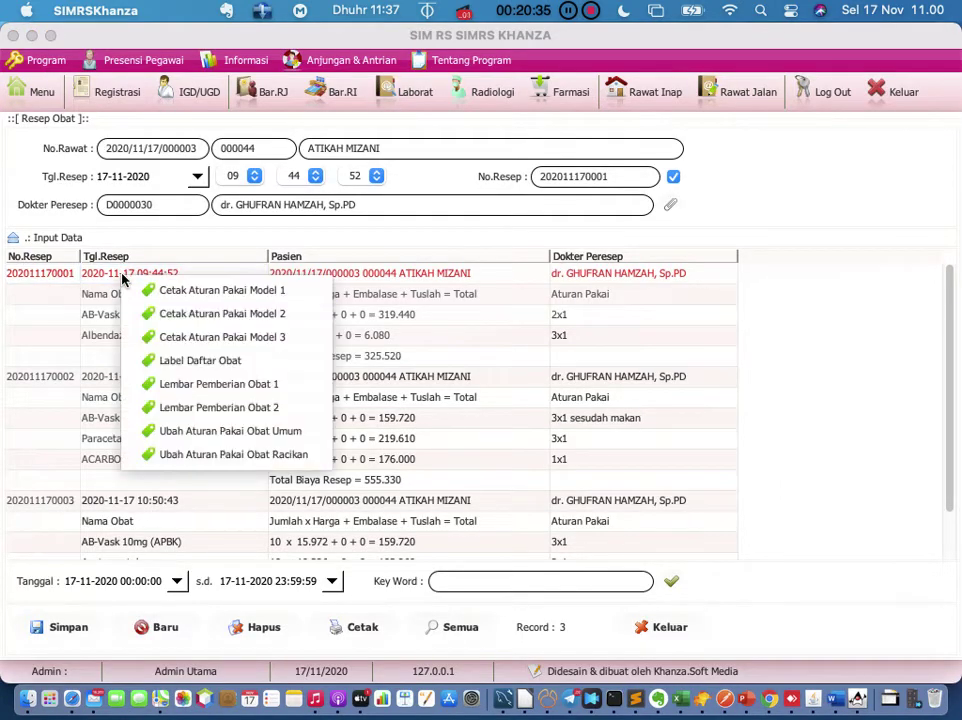
pyautogui.click(166, 316)
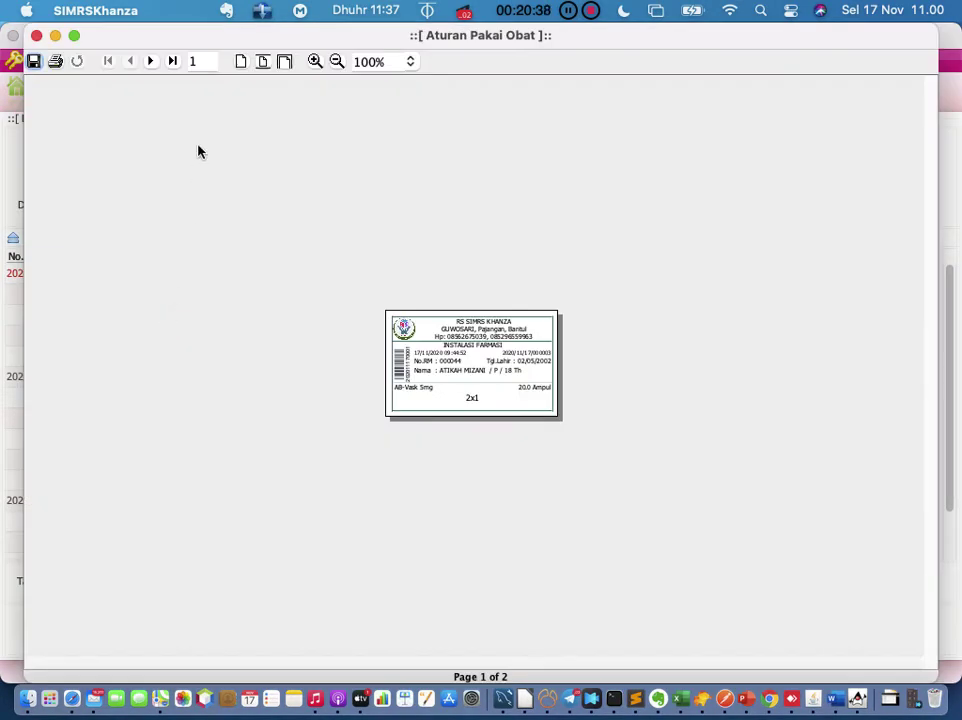
pyautogui.click(314, 61)
pyautogui.click(314, 61)
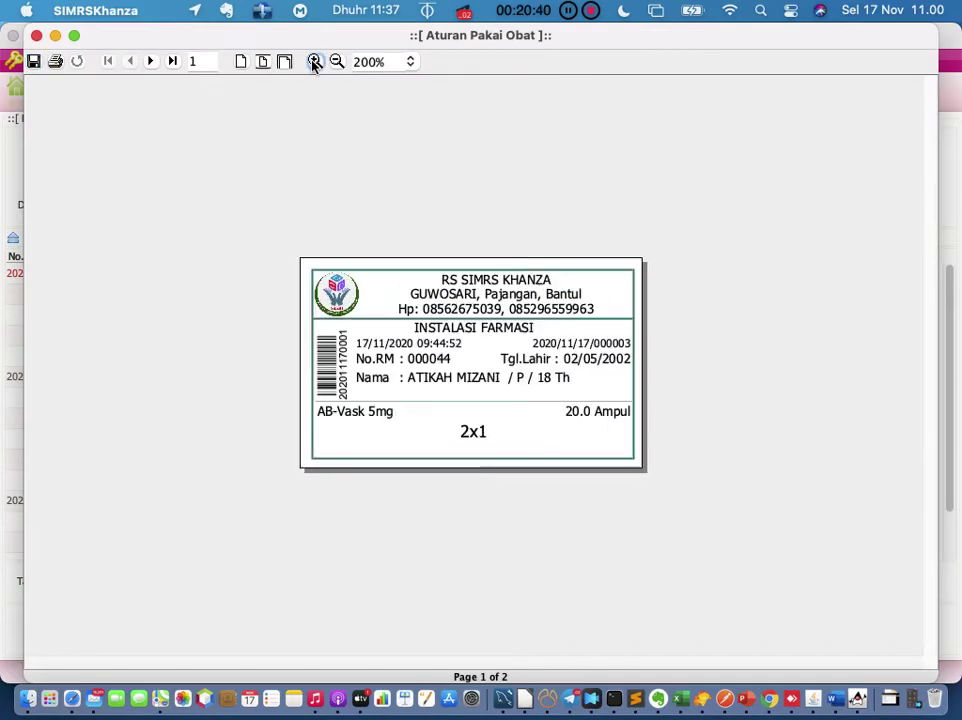
pyautogui.click(314, 61)
pyautogui.click(314, 61)
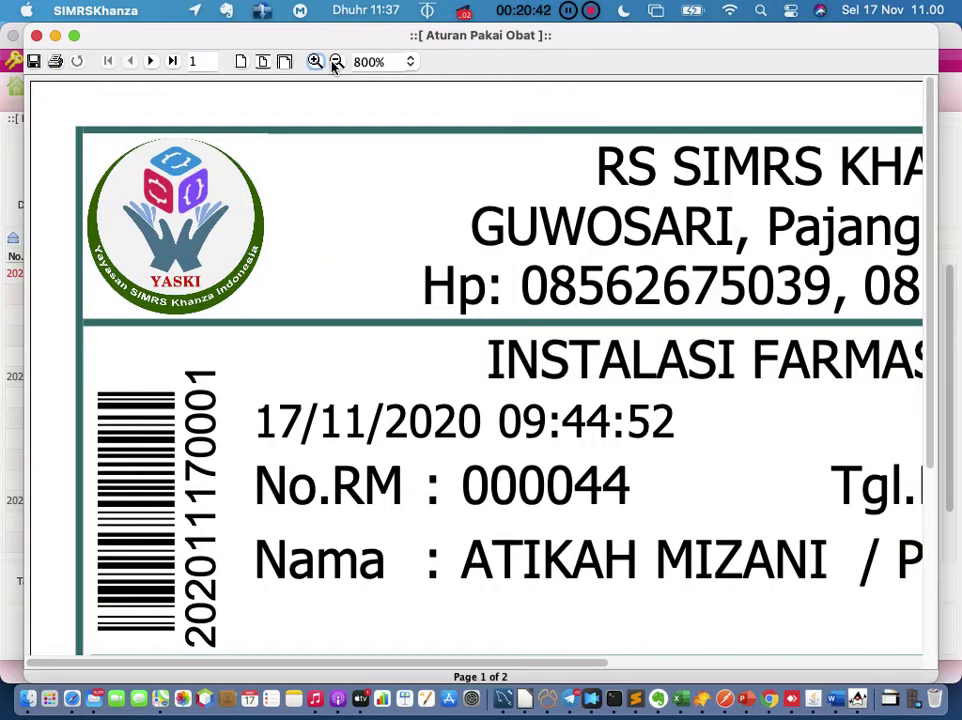
pyautogui.click(336, 62)
pyautogui.click(336, 62)
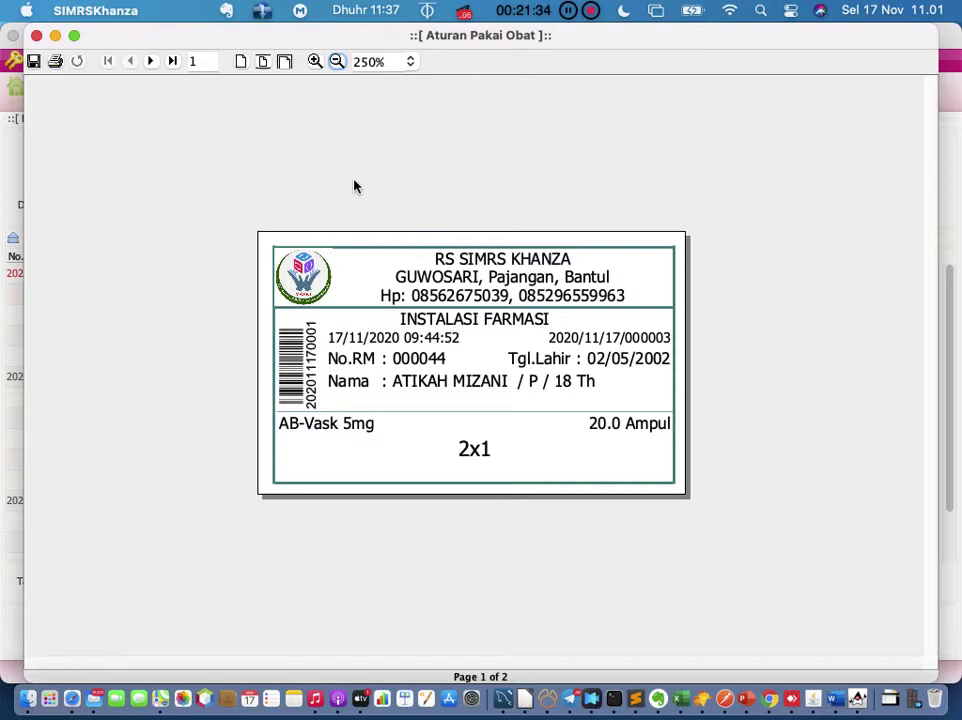
pyautogui.click(36, 35)
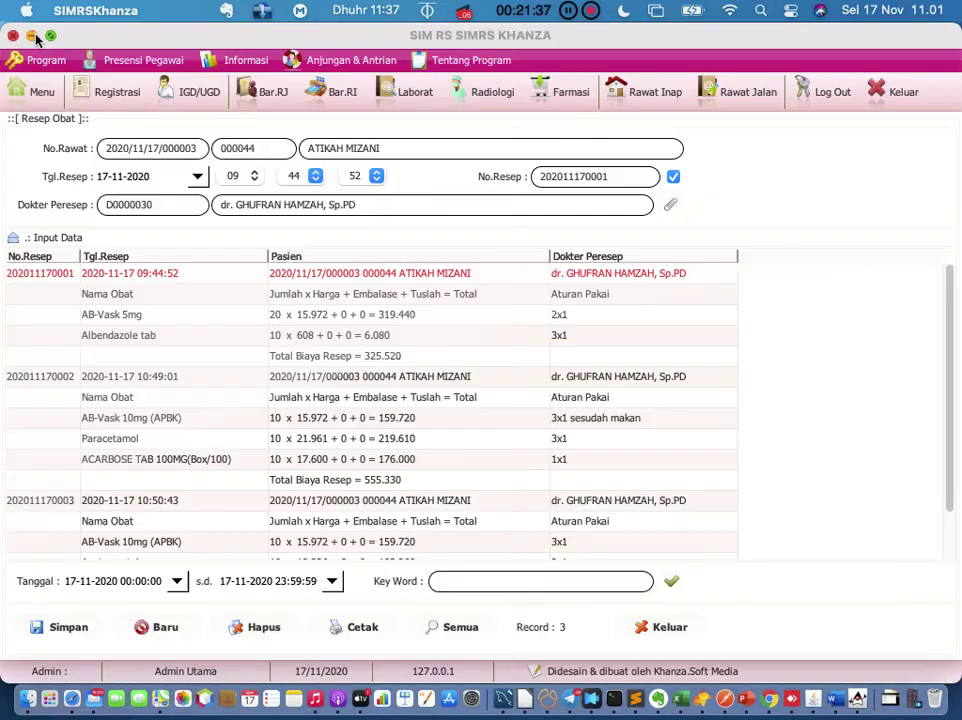
pyautogui.rightClick(40, 284)
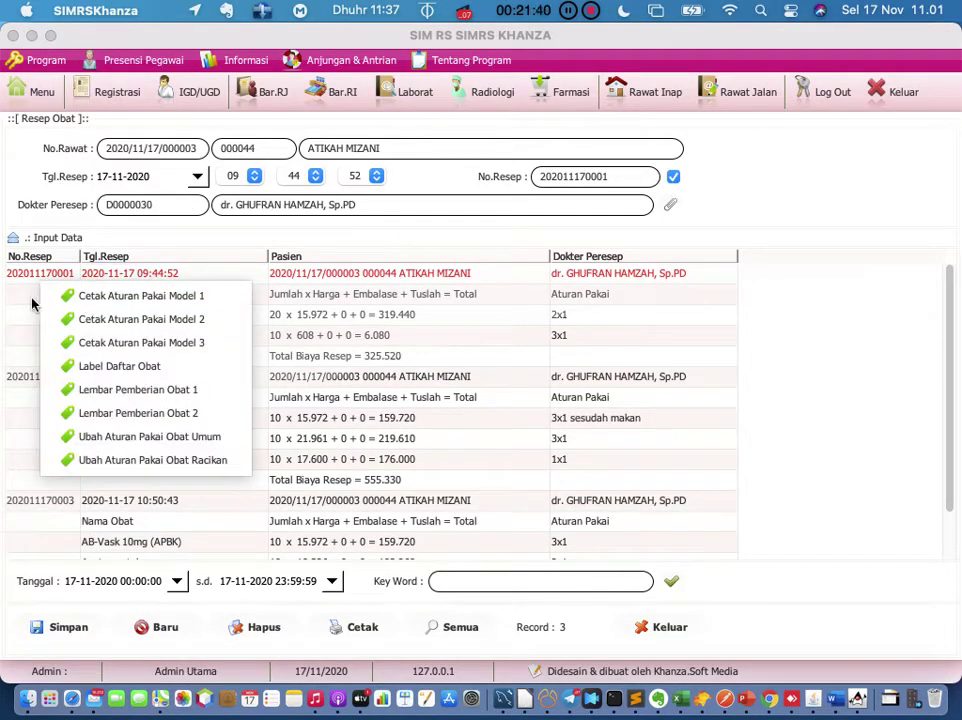
pyautogui.click(26, 314)
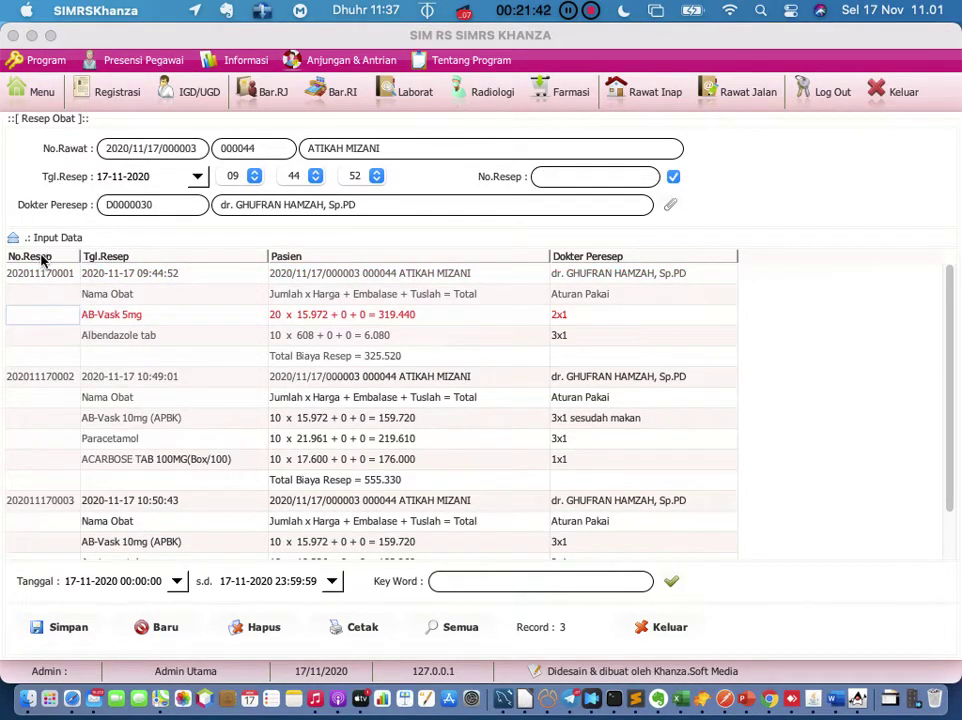
pyautogui.click(42, 273)
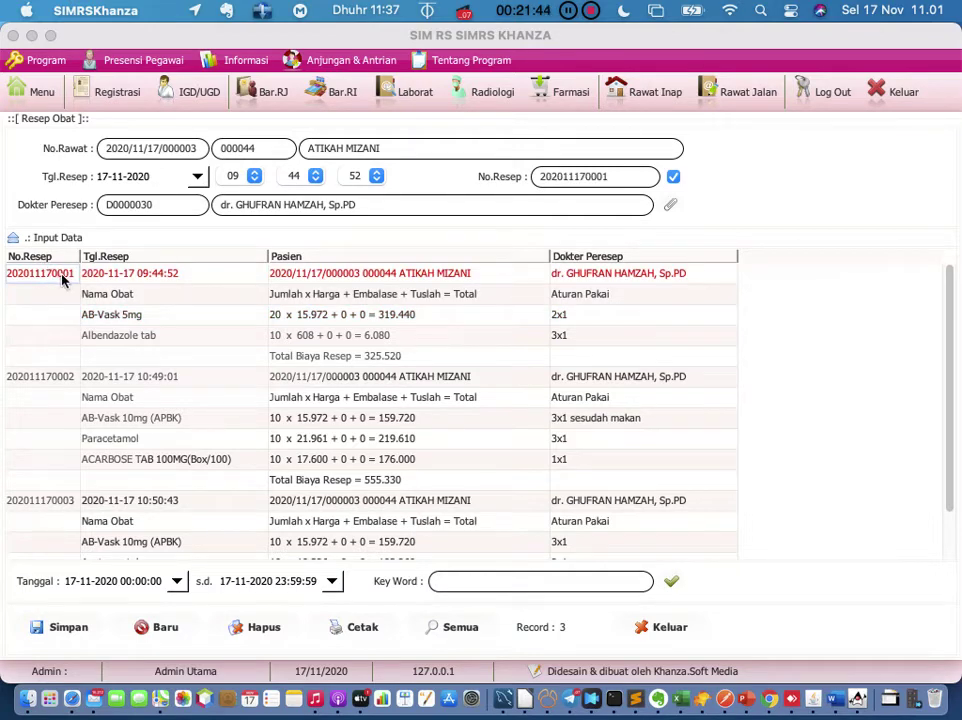
pyautogui.rightClick(72, 281)
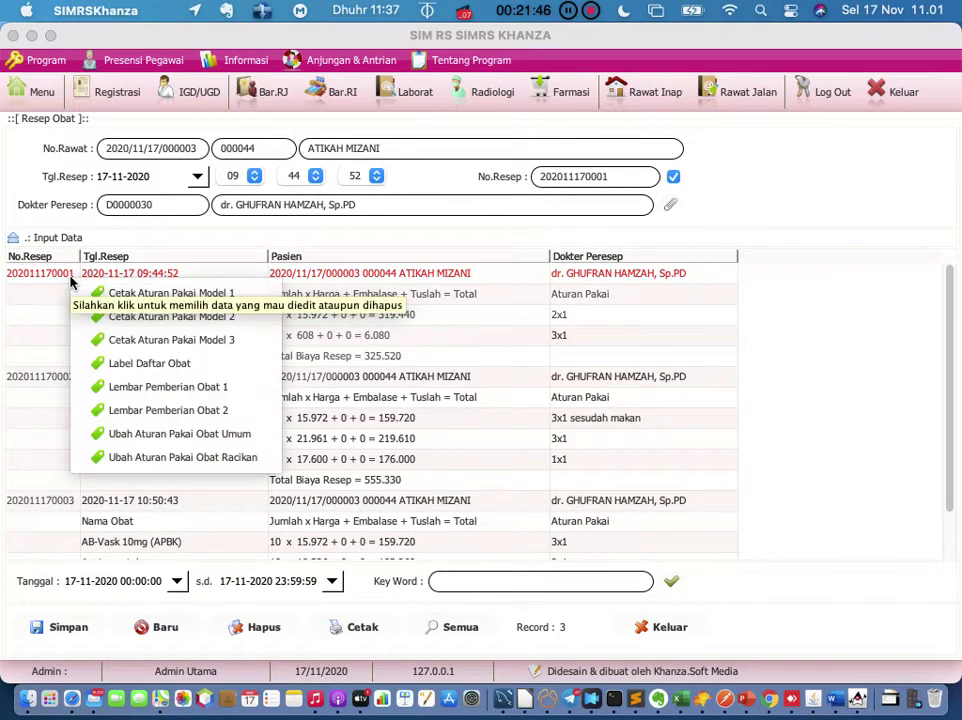
pyautogui.click(95, 292)
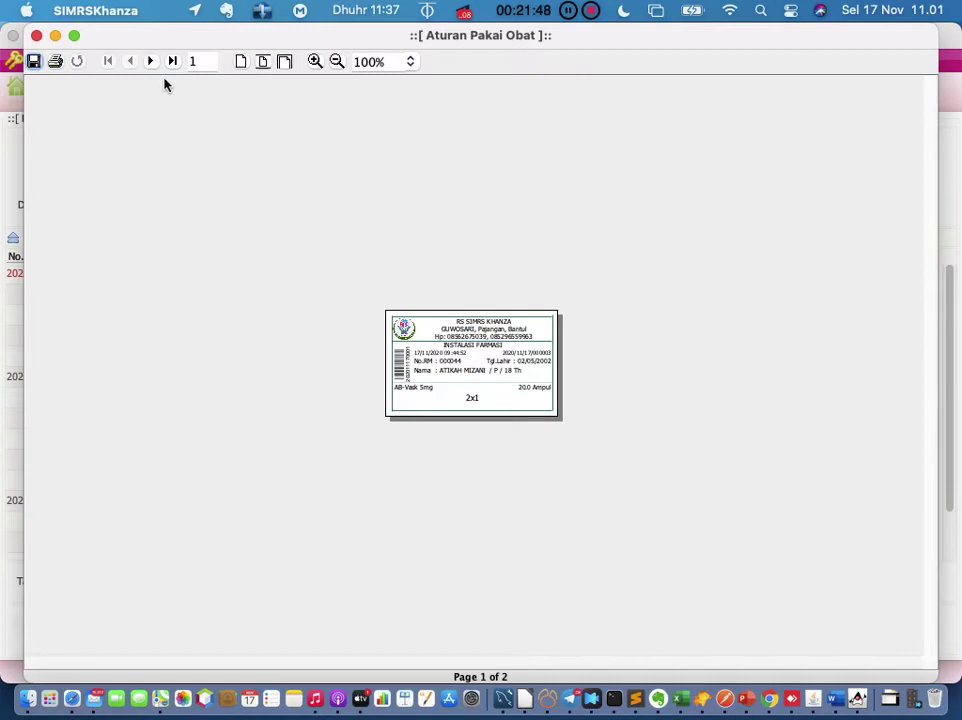
pyautogui.click(314, 62)
pyautogui.click(314, 62)
pyautogui.click(314, 62)
pyautogui.click(314, 62)
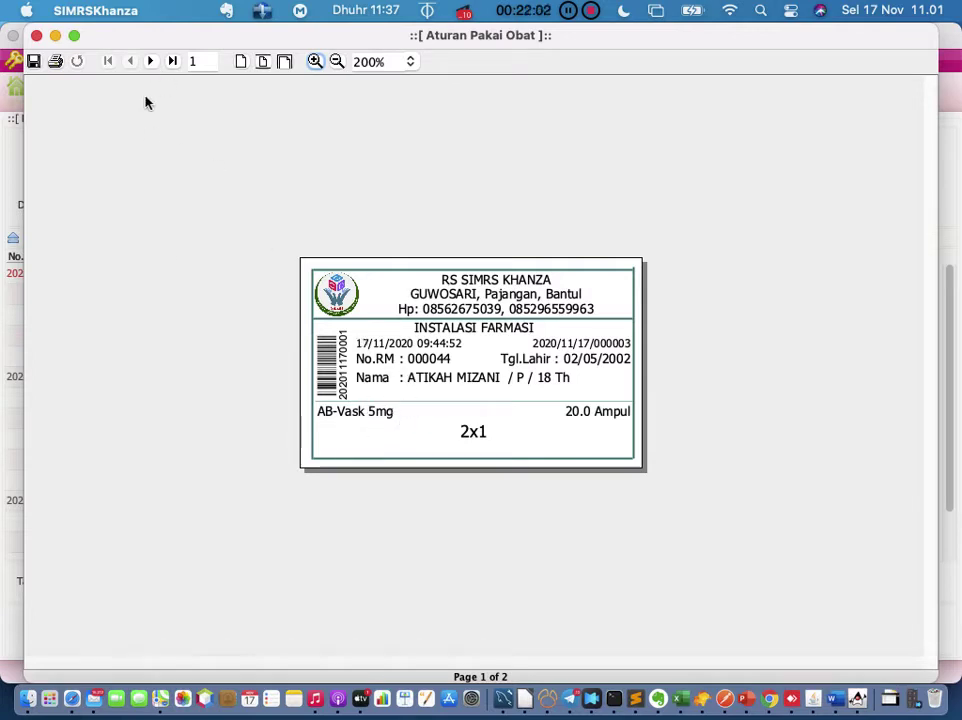
pyautogui.click(151, 61)
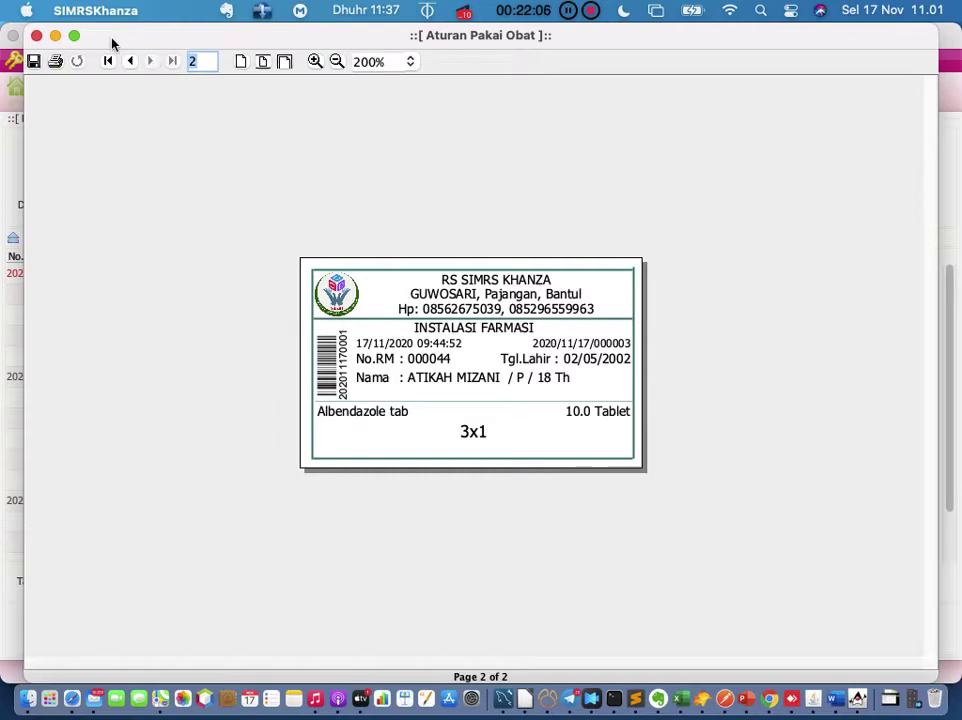
pyautogui.click(36, 36)
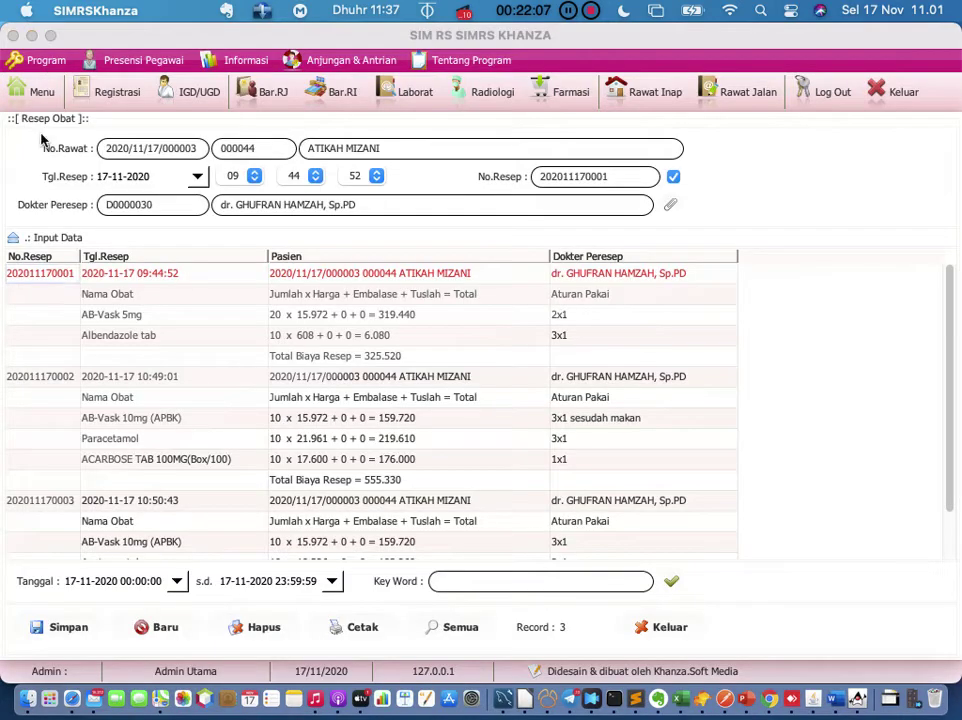
# Step: Reopen the Model 2 label preview at 200% and page to the Albendazole tab label
pyautogui.rightClick(58, 276)
pyautogui.click(92, 312)
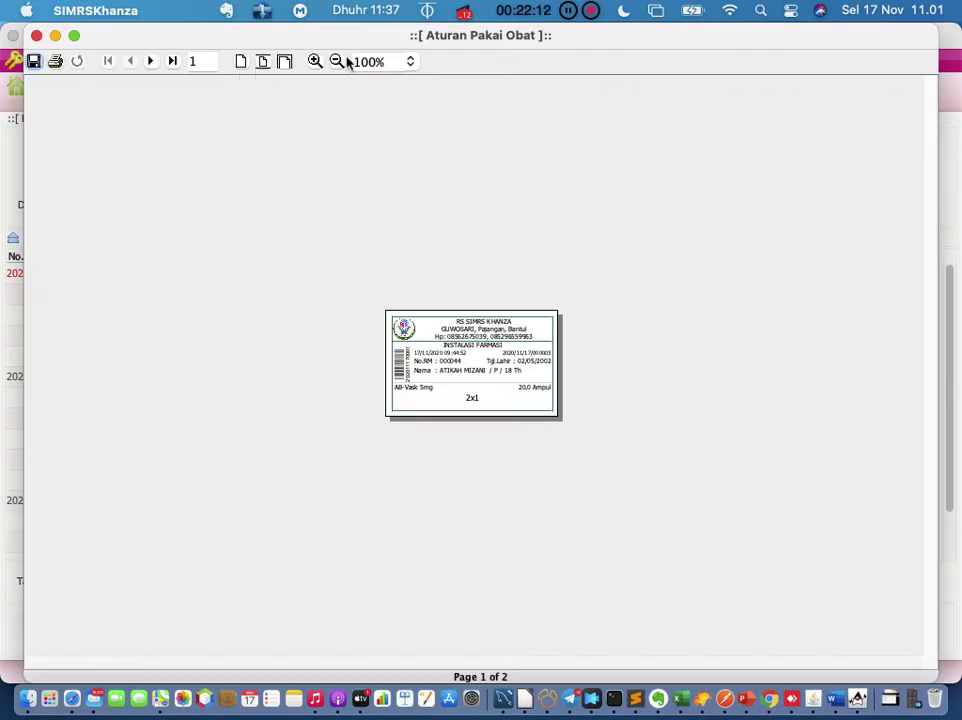
pyautogui.click(315, 62)
pyautogui.click(315, 62)
pyautogui.click(315, 62)
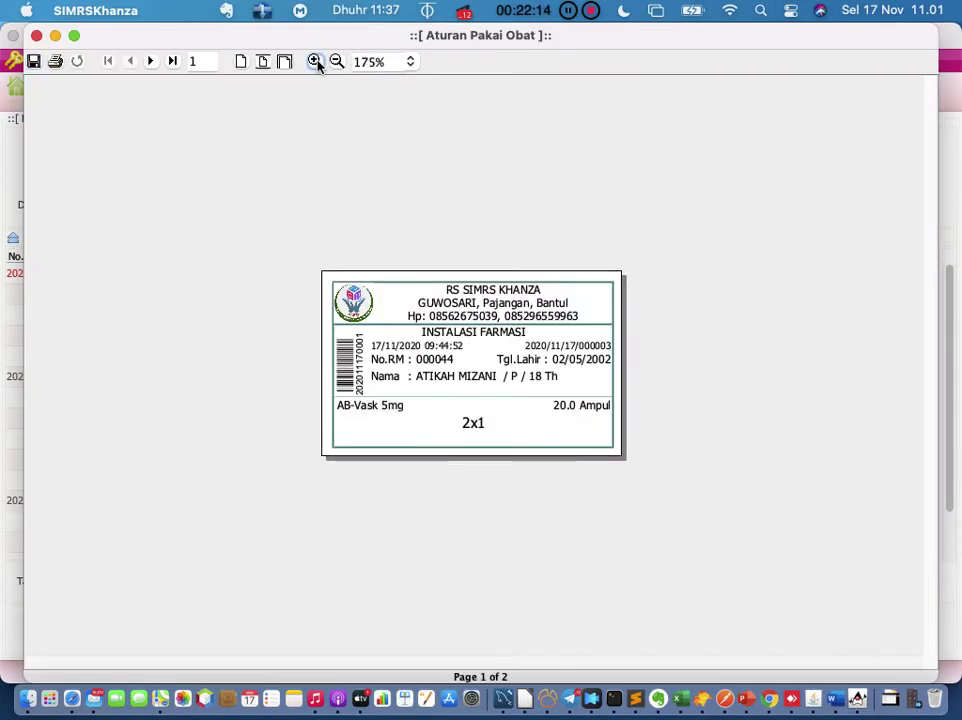
pyautogui.click(315, 62)
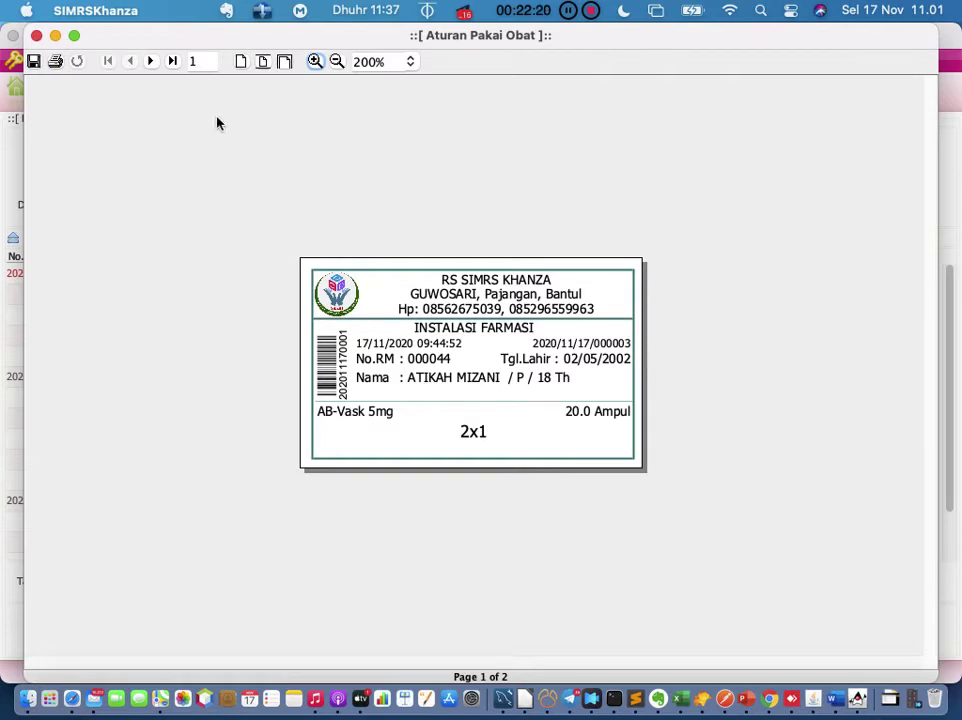
pyautogui.click(151, 62)
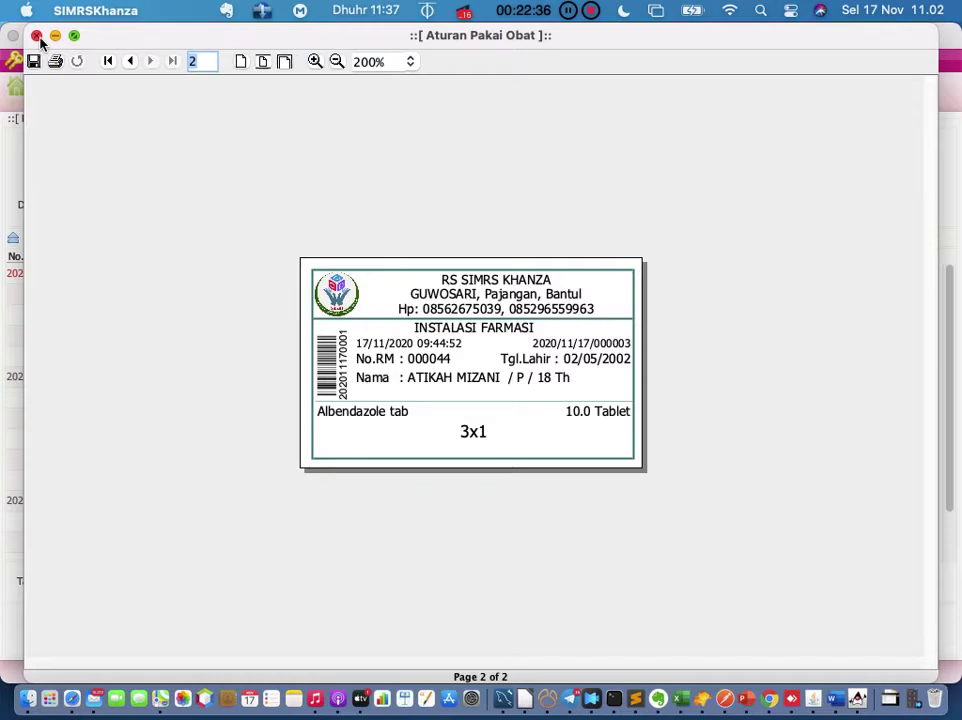
pyautogui.click(37, 36)
pyautogui.rightClick(47, 278)
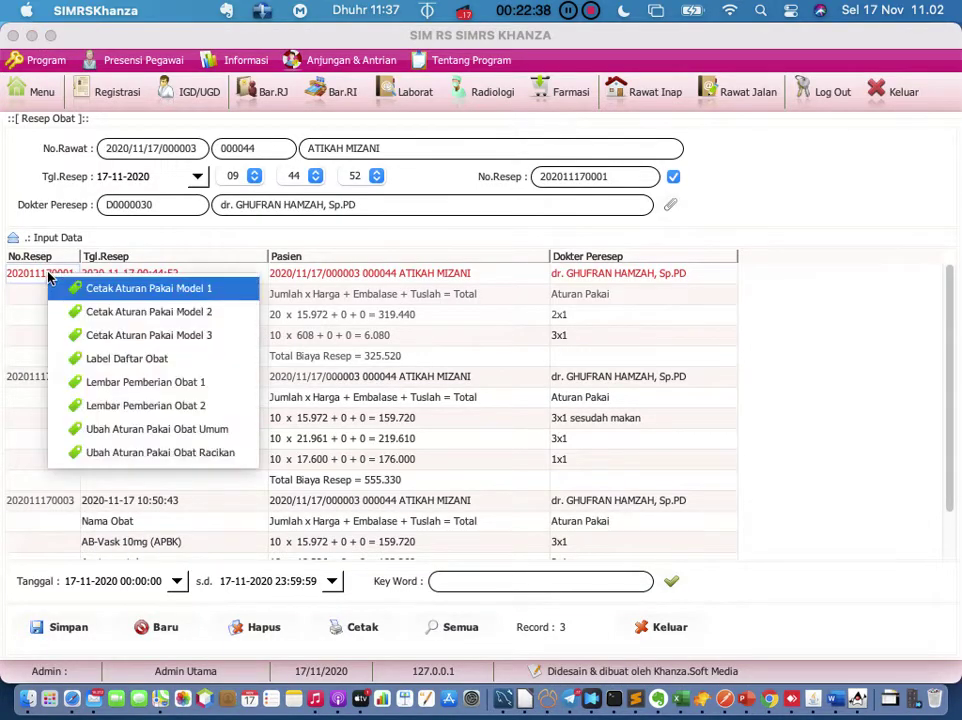
pyautogui.click(134, 340)
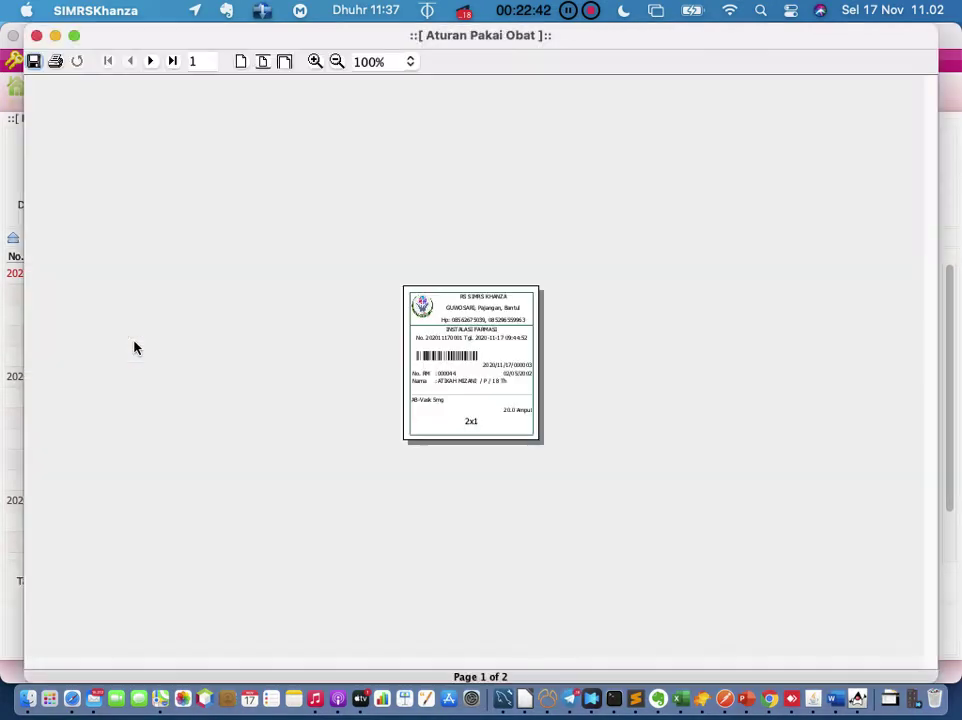
pyautogui.tripleClick(314, 62)
pyautogui.doubleClick(314, 62)
pyautogui.click(314, 62)
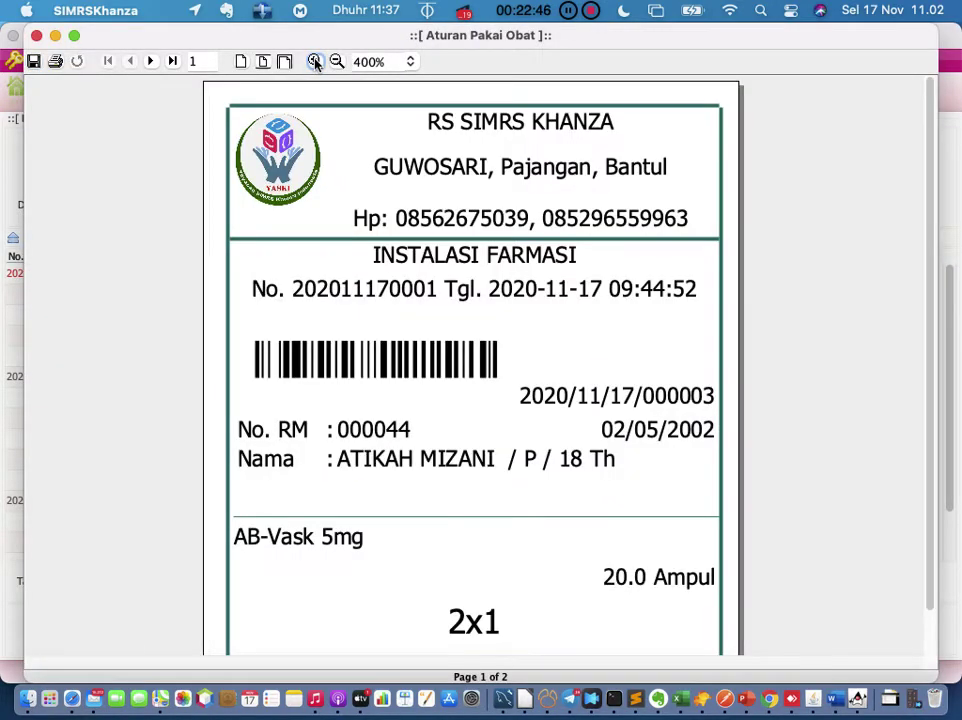
pyautogui.click(336, 62)
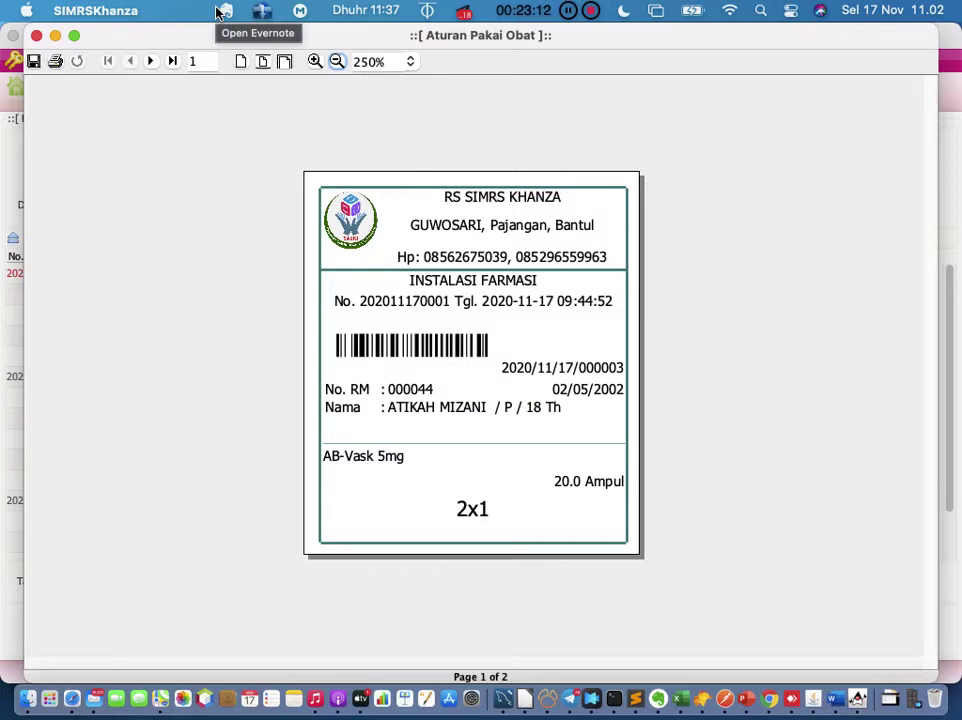
pyautogui.click(36, 36)
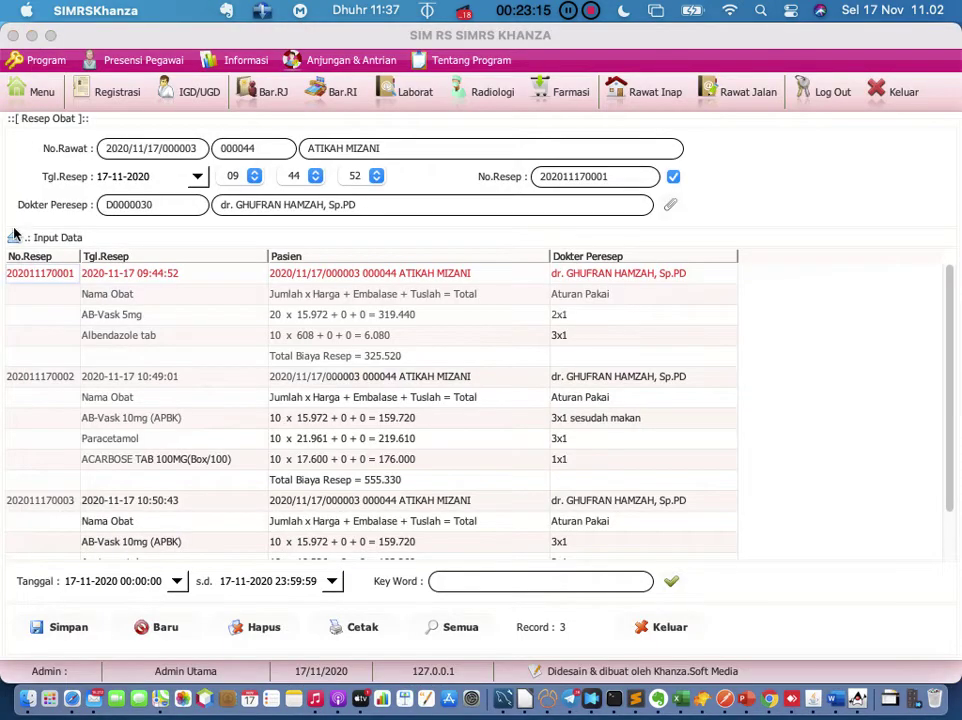
pyautogui.rightClick(33, 283)
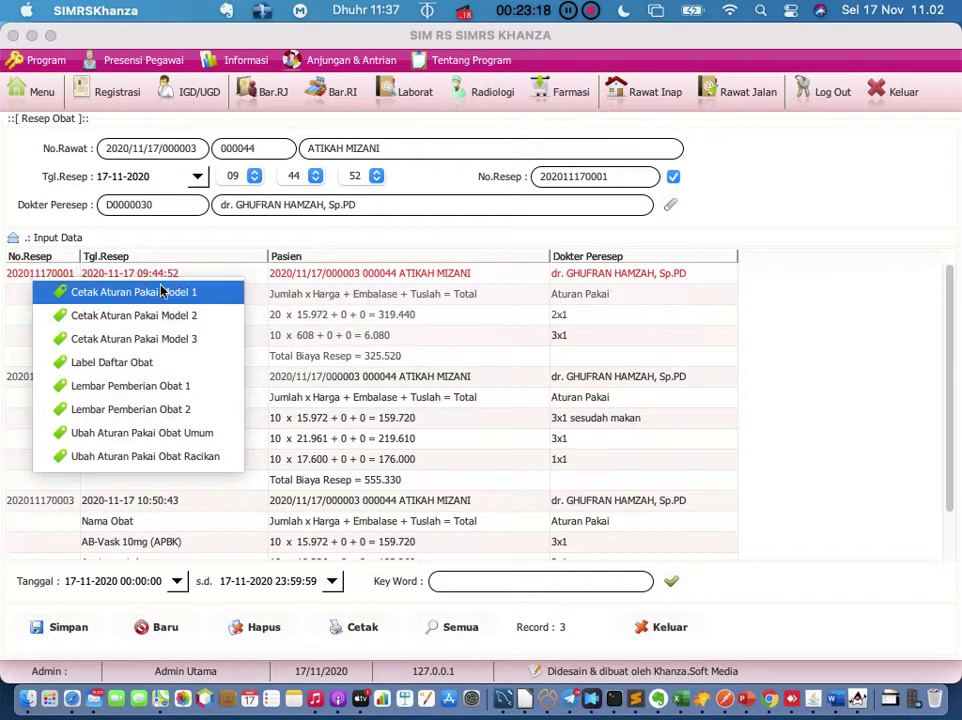
pyautogui.click(333, 295)
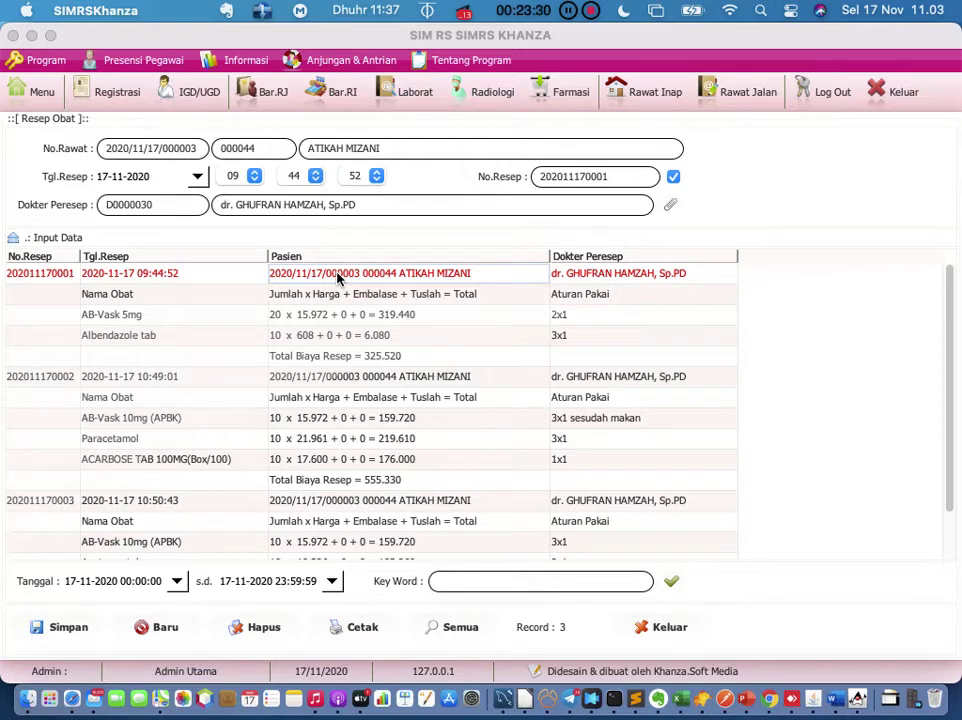
# Step: Check the test patient's outpatient bill on the Pembayaran tab, then exit without saving
pyautogui.click(741, 92)
pyautogui.doubleClick(281, 224)
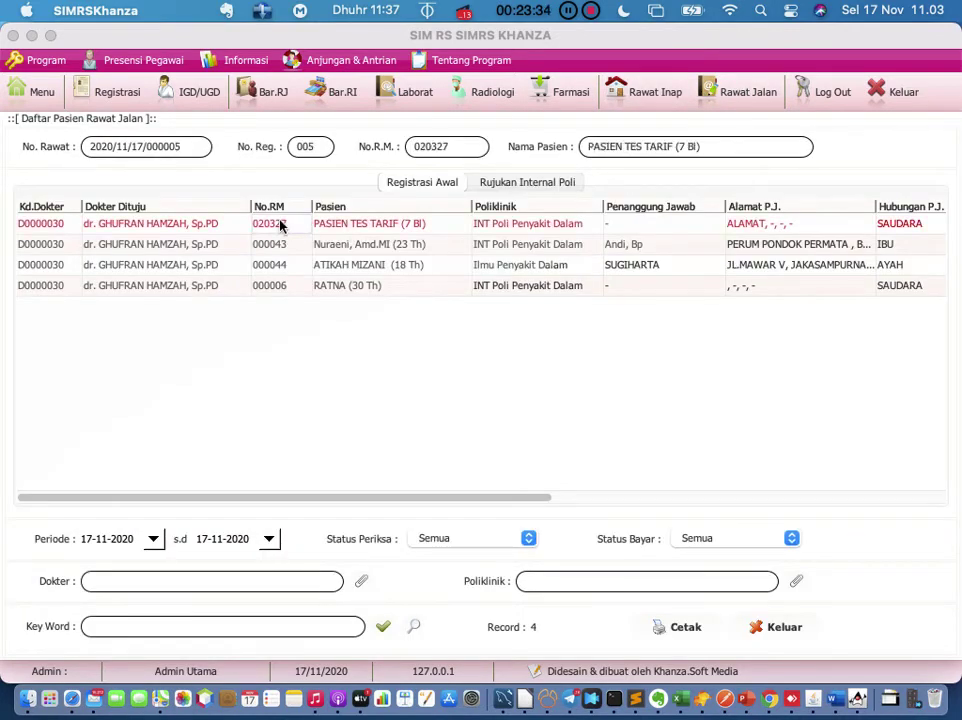
pyautogui.scroll(-1, 309, 414)
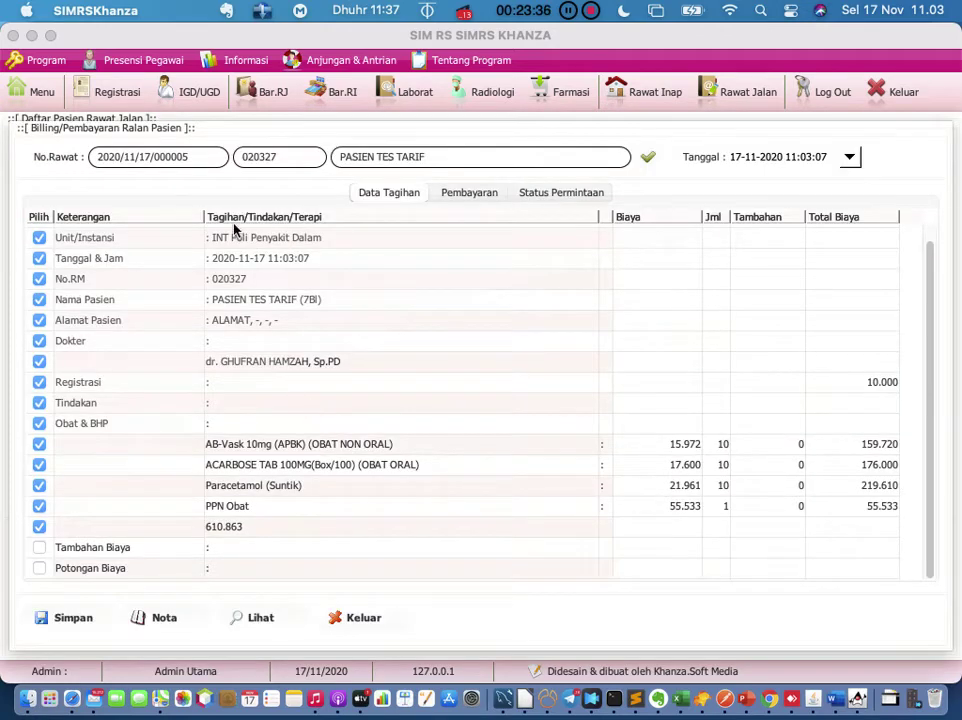
pyautogui.click(474, 199)
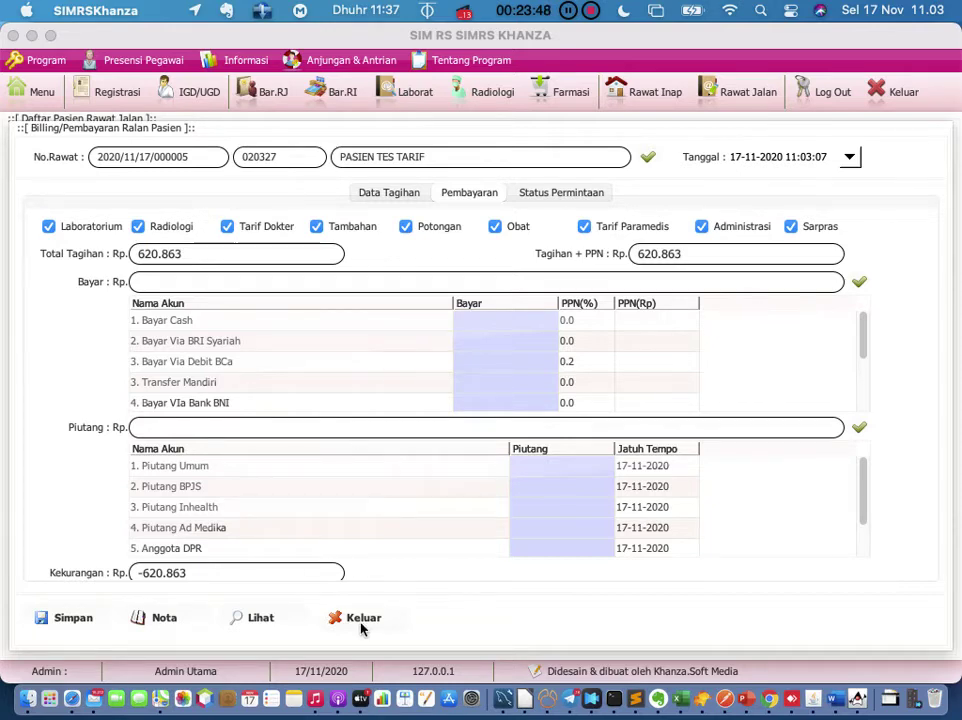
pyautogui.click(49, 77)
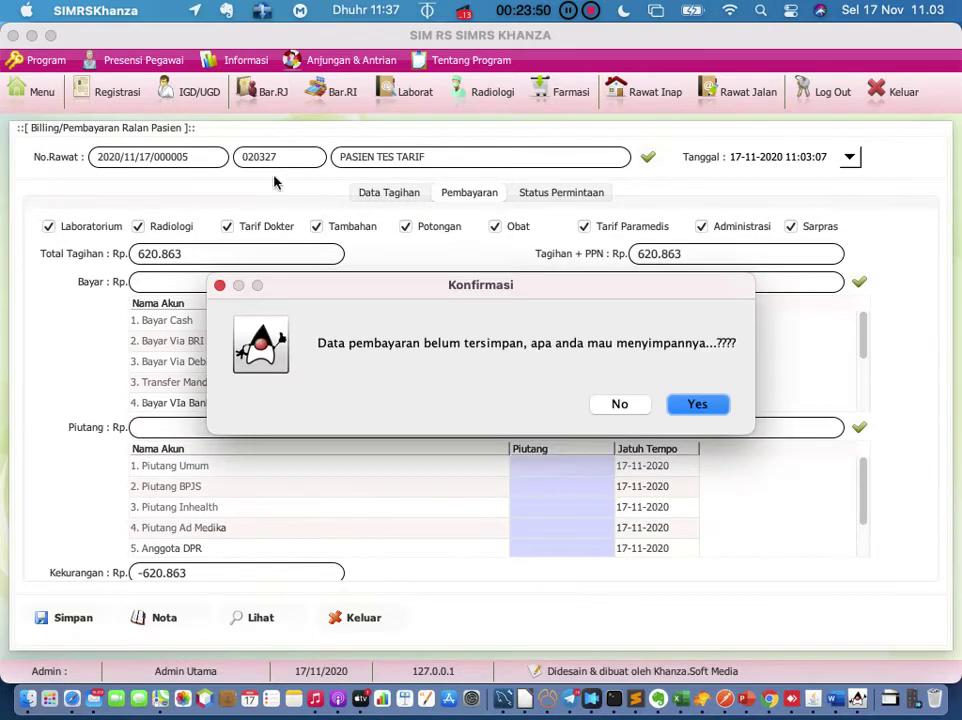
pyautogui.click(630, 407)
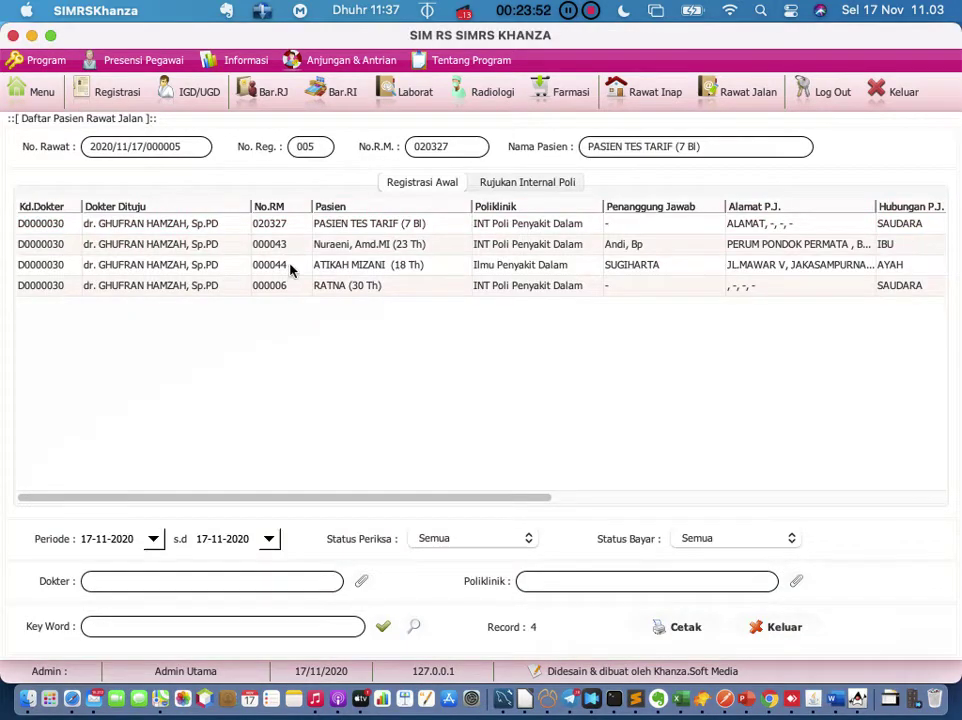
pyautogui.click(44, 100)
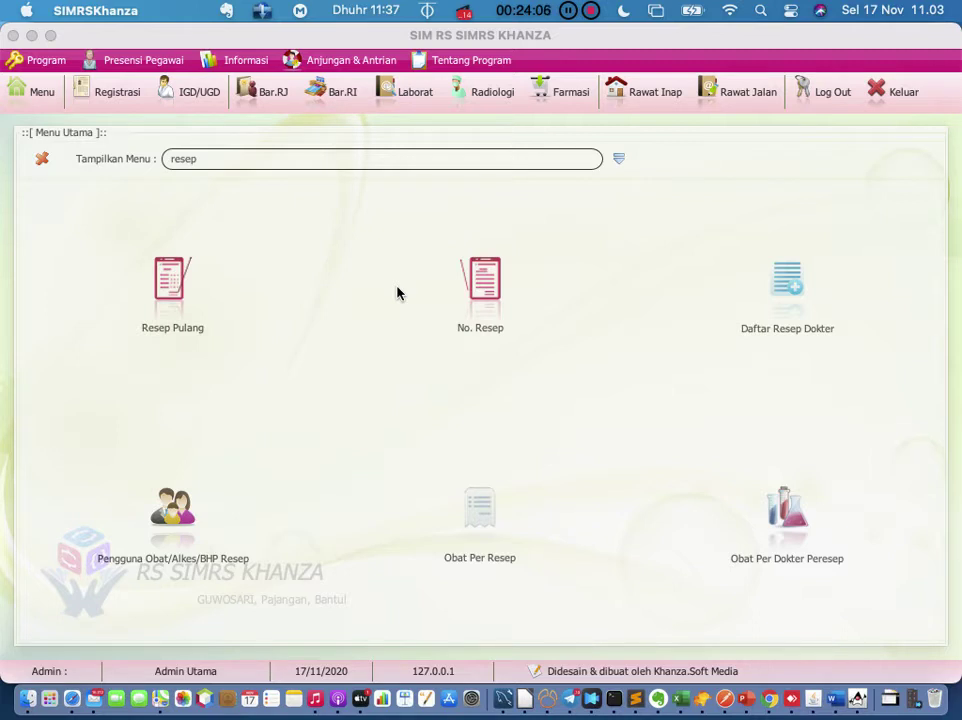
# Step: Filter Registrasi Periksa Hari Ini to the Ilmu Penyakit Dalam unit, then close the list
pyautogui.click(100, 90)
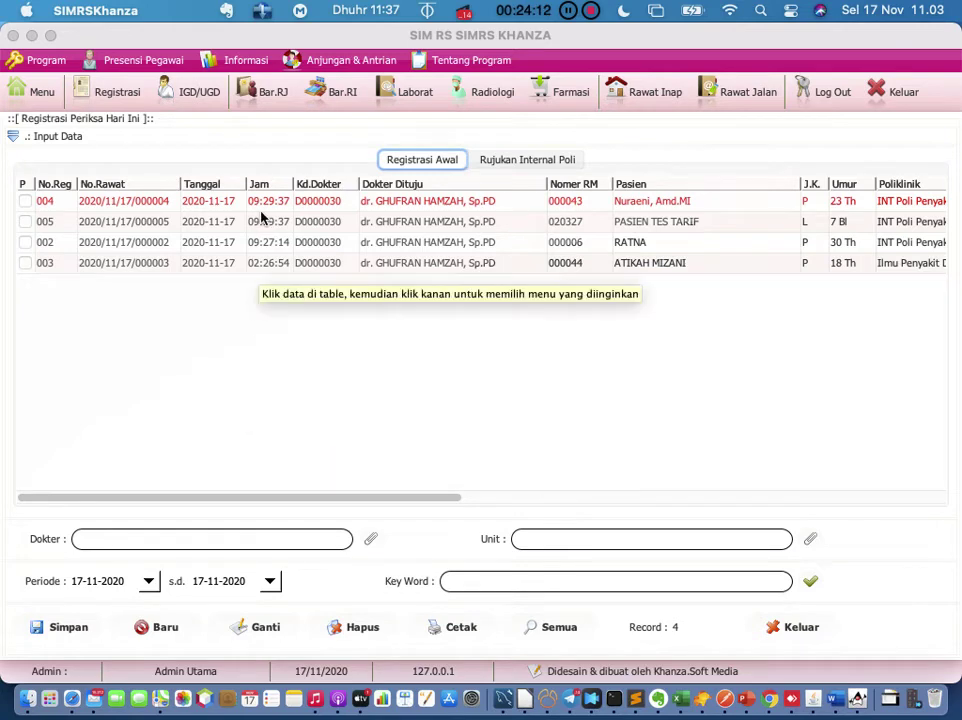
pyautogui.hscroll(5, 251, 449)
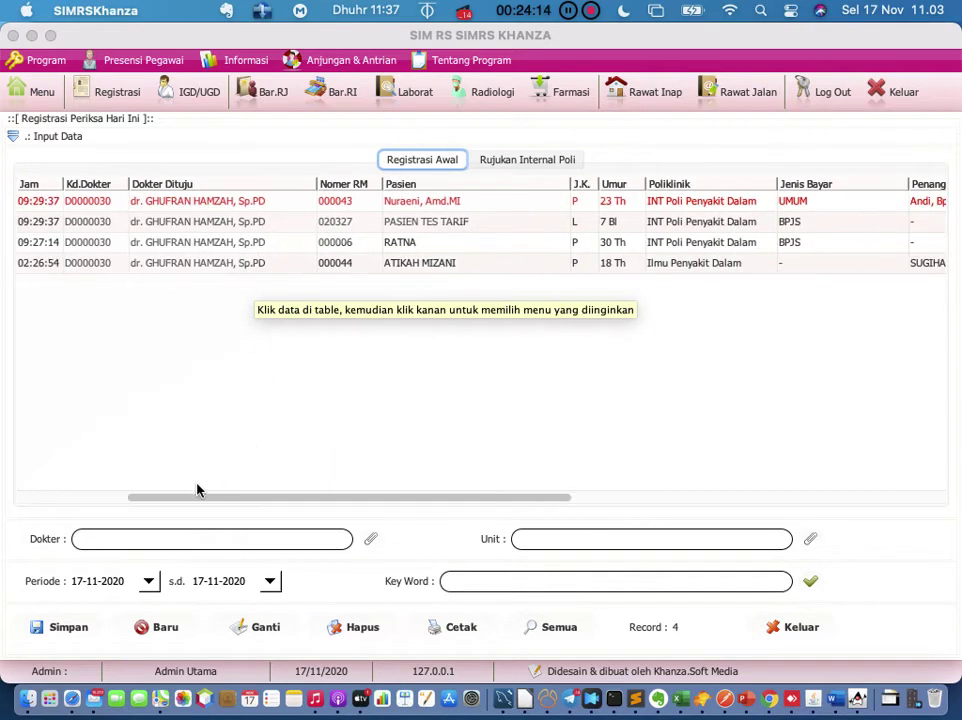
pyautogui.moveTo(189, 500); pyautogui.dragTo(47, 500)
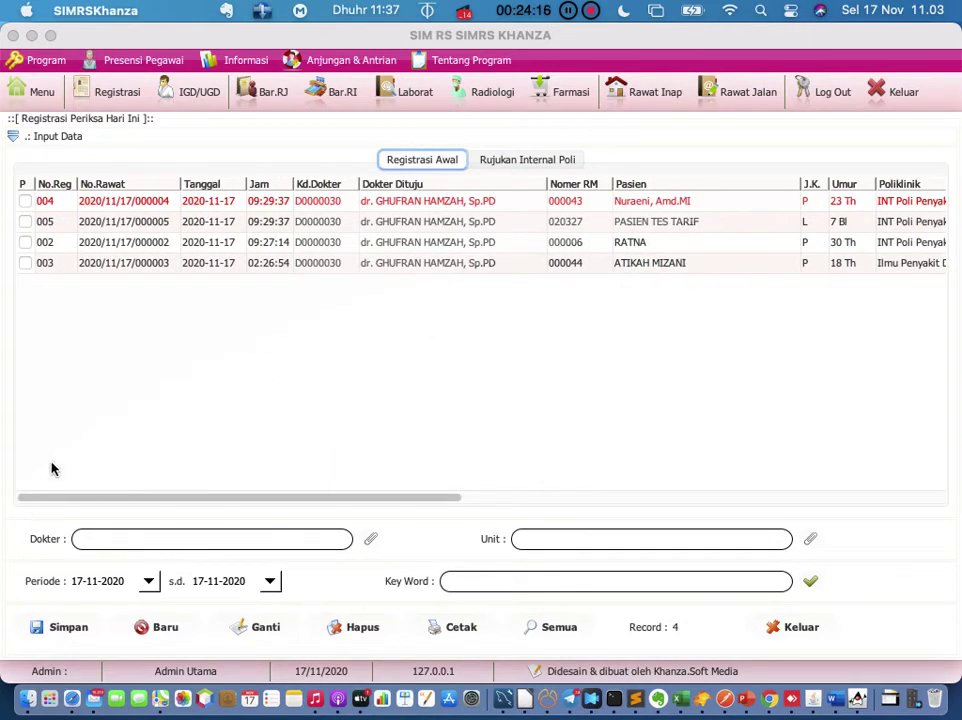
pyautogui.click(489, 580)
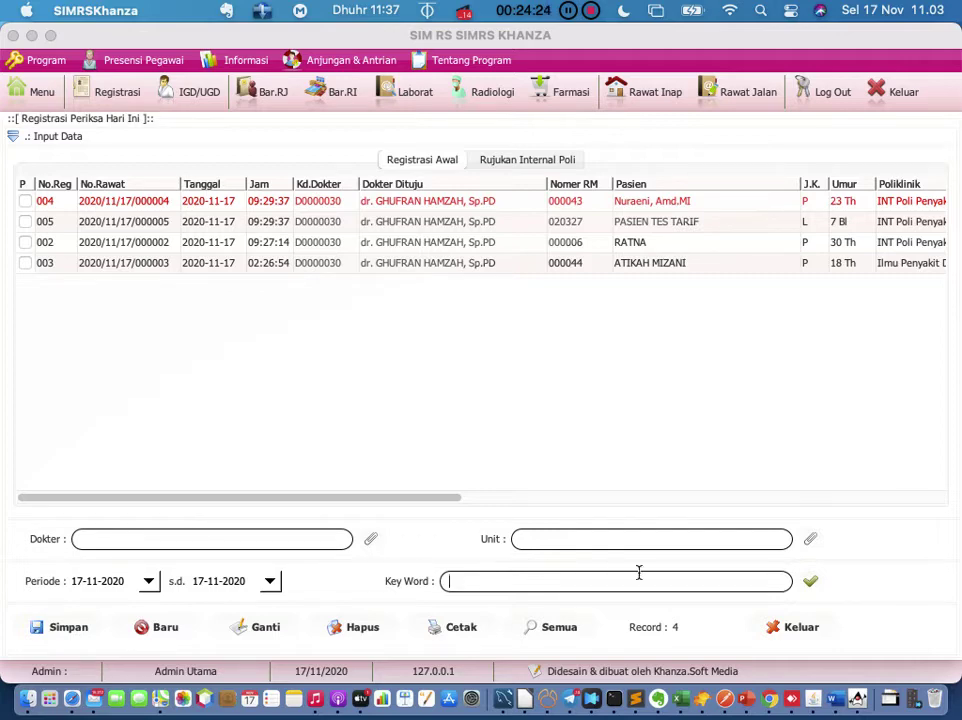
pyautogui.click(809, 539)
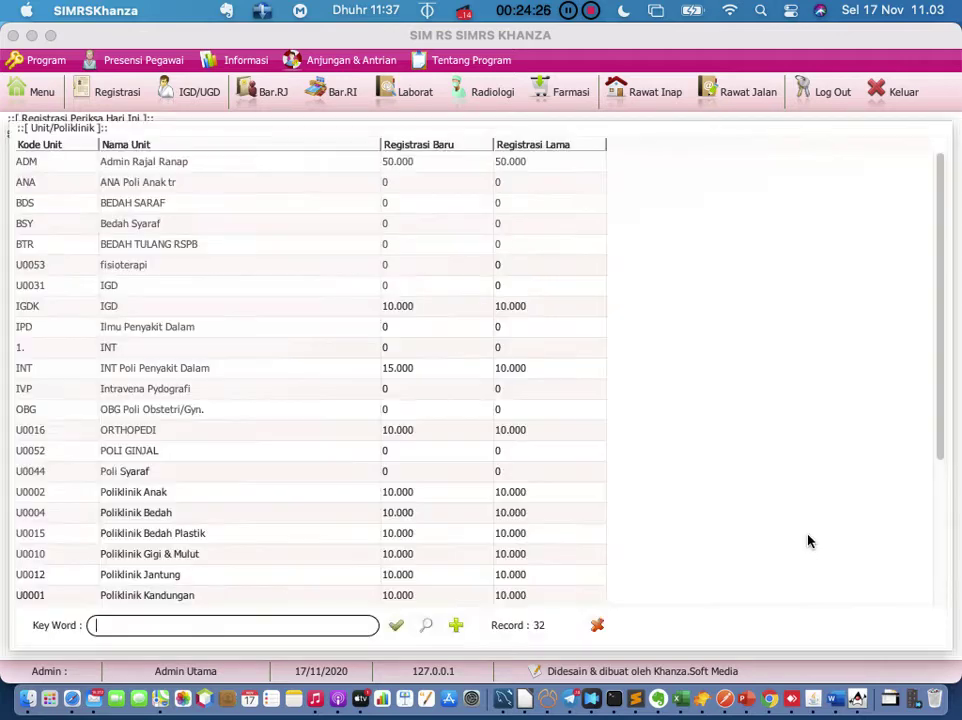
pyautogui.doubleClick(166, 326)
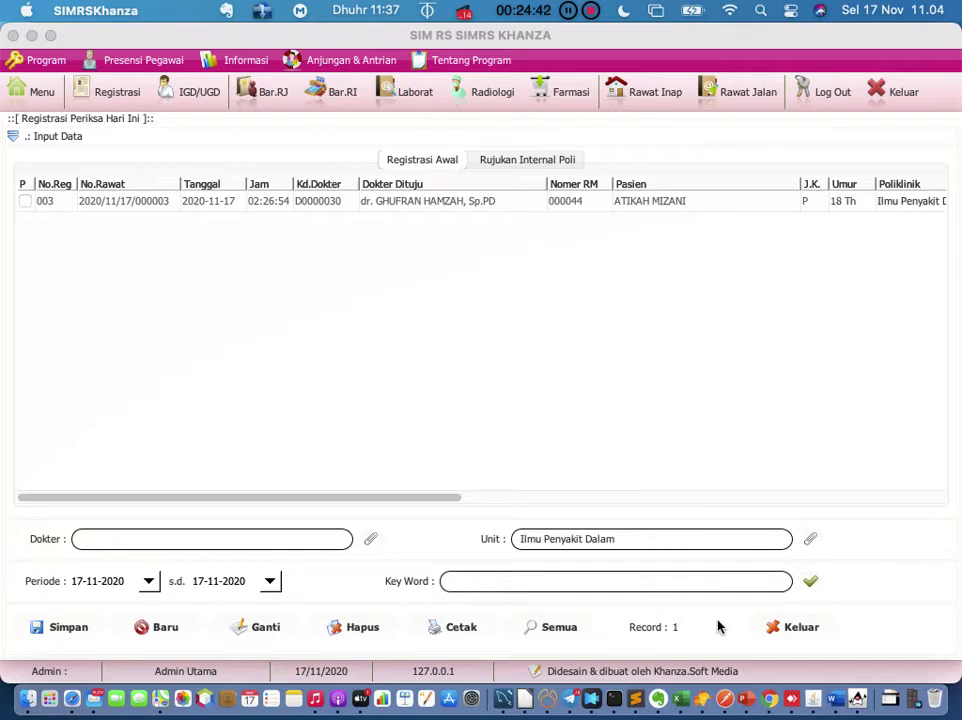
pyautogui.click(702, 582)
pyautogui.click(789, 627)
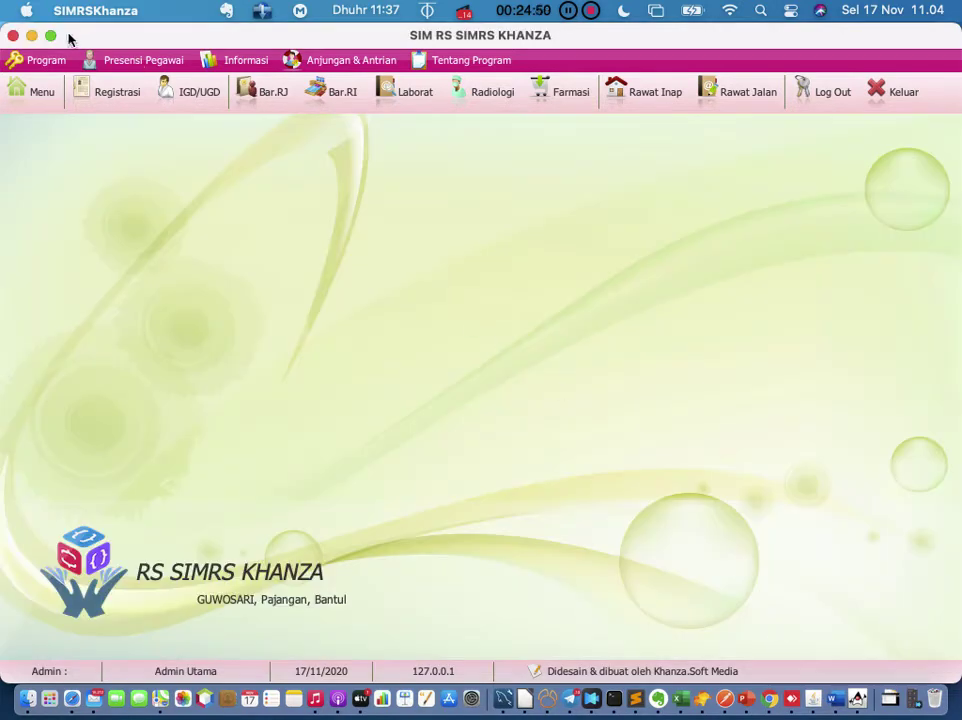
# Step: Go to the Resep Obat prescription list from the main menu
pyautogui.click(52, 96)
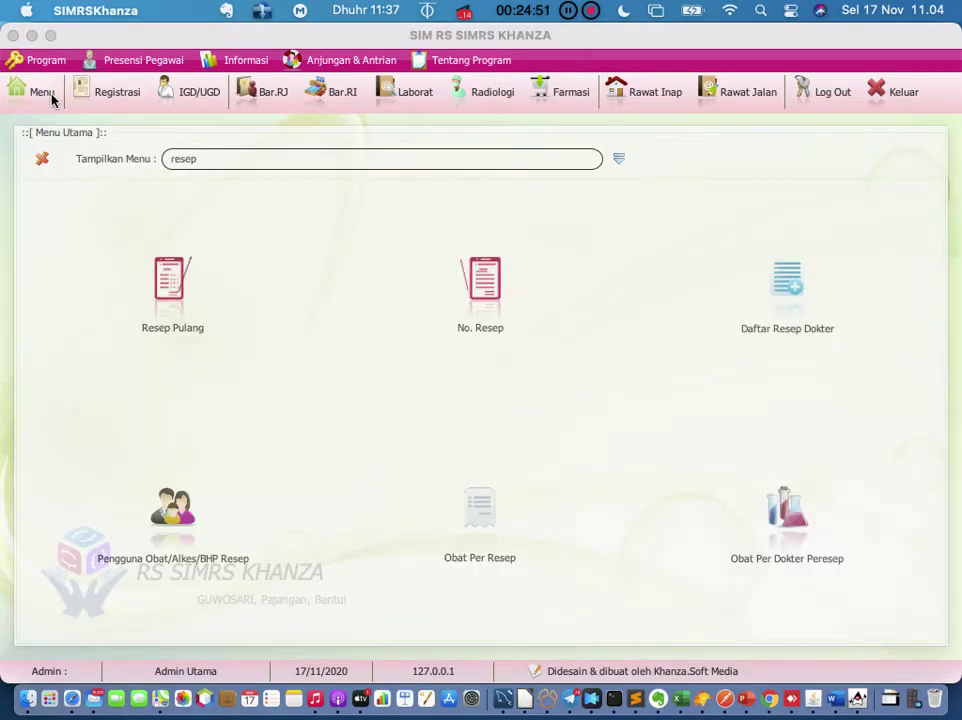
pyautogui.click(787, 285)
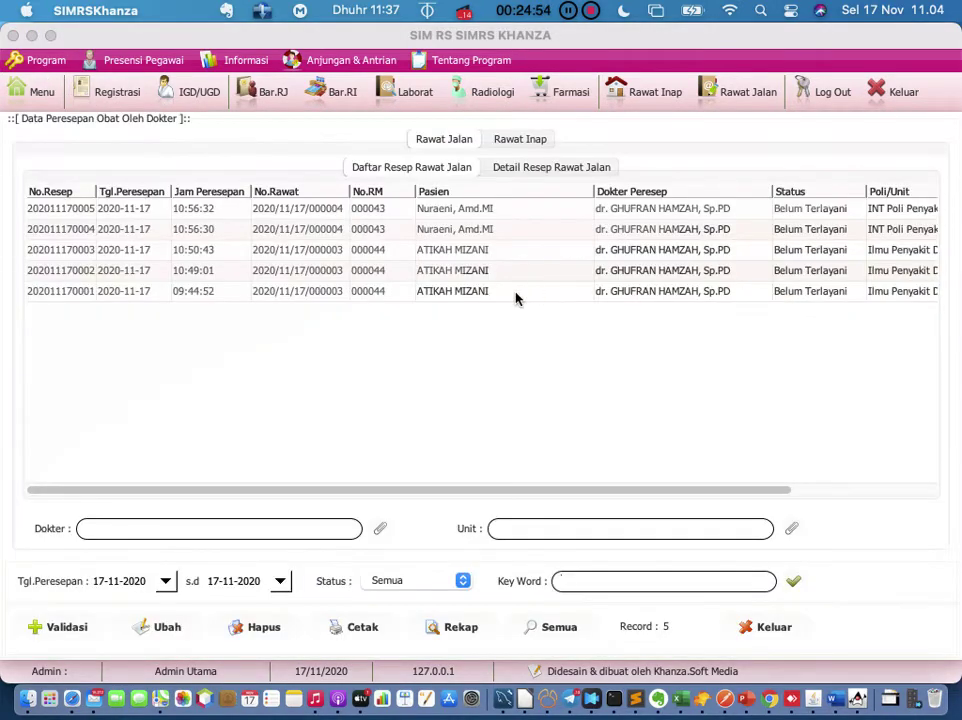
pyautogui.click(752, 627)
pyautogui.click(33, 100)
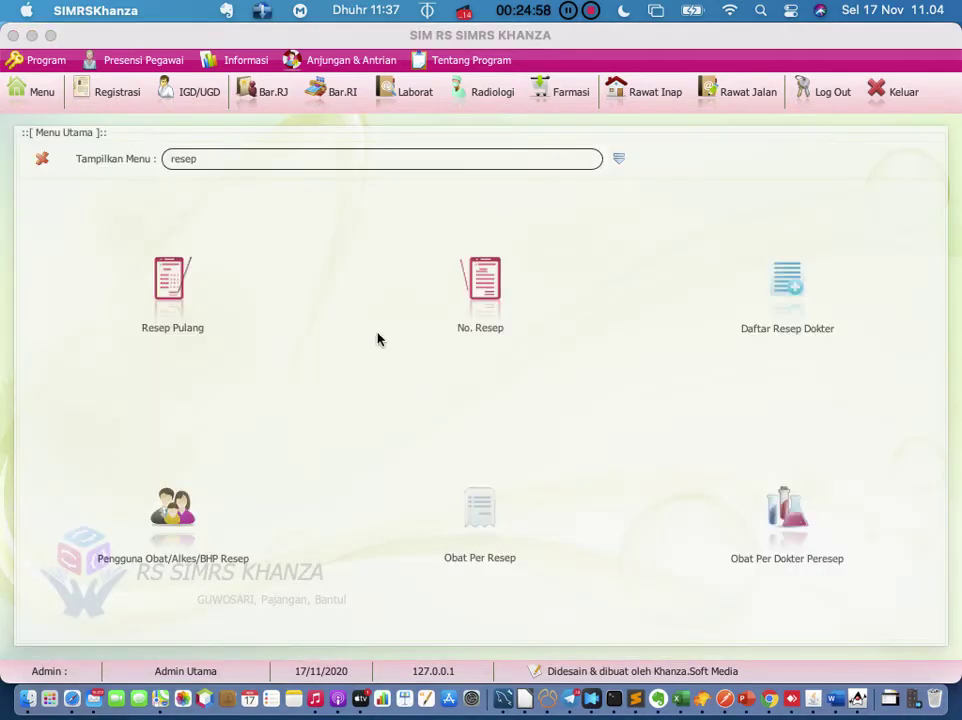
pyautogui.click(471, 304)
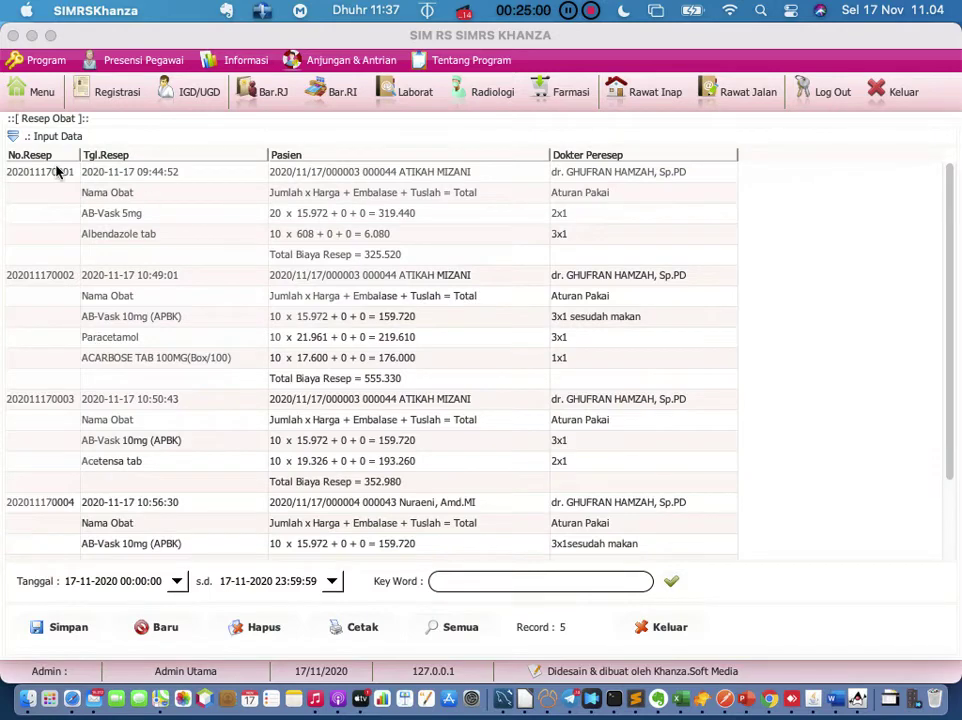
pyautogui.click(55, 173)
pyautogui.rightClick(57, 173)
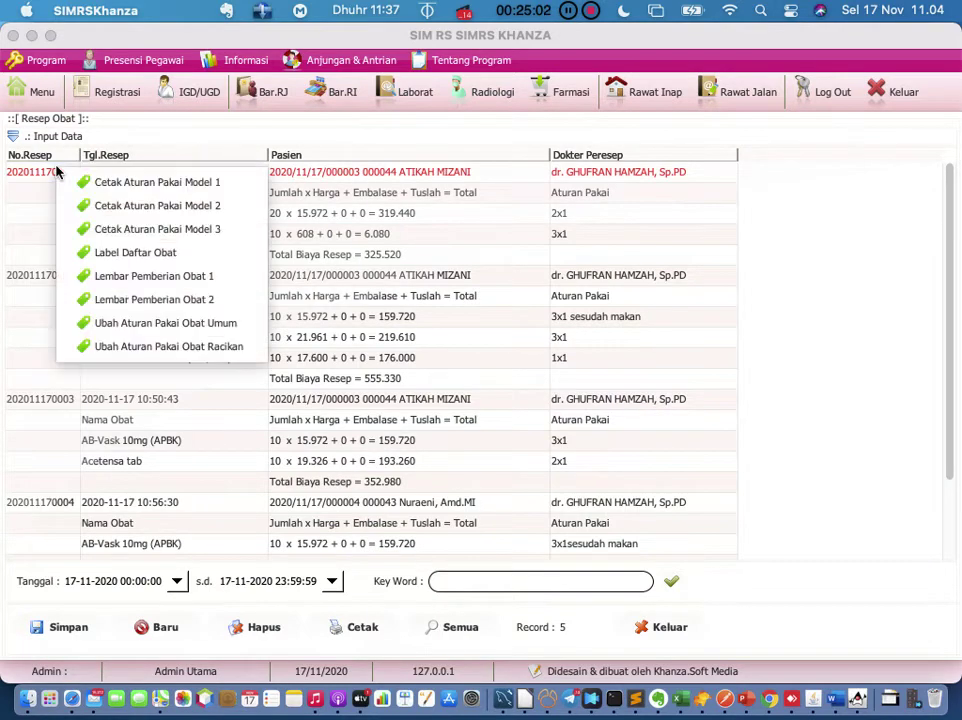
pyautogui.click(103, 253)
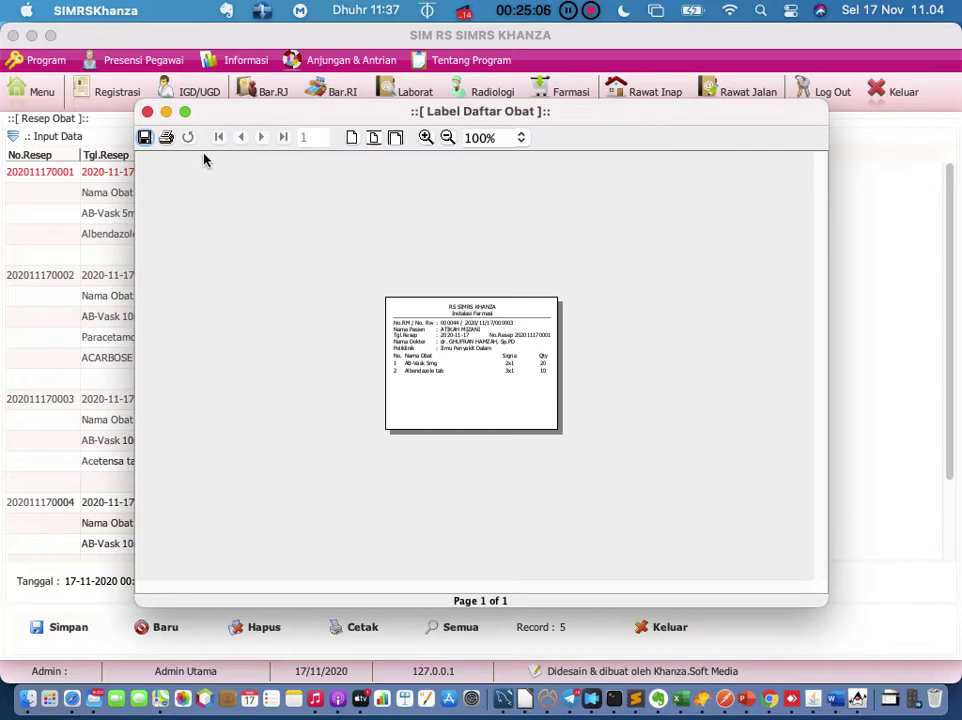
pyautogui.click(147, 111)
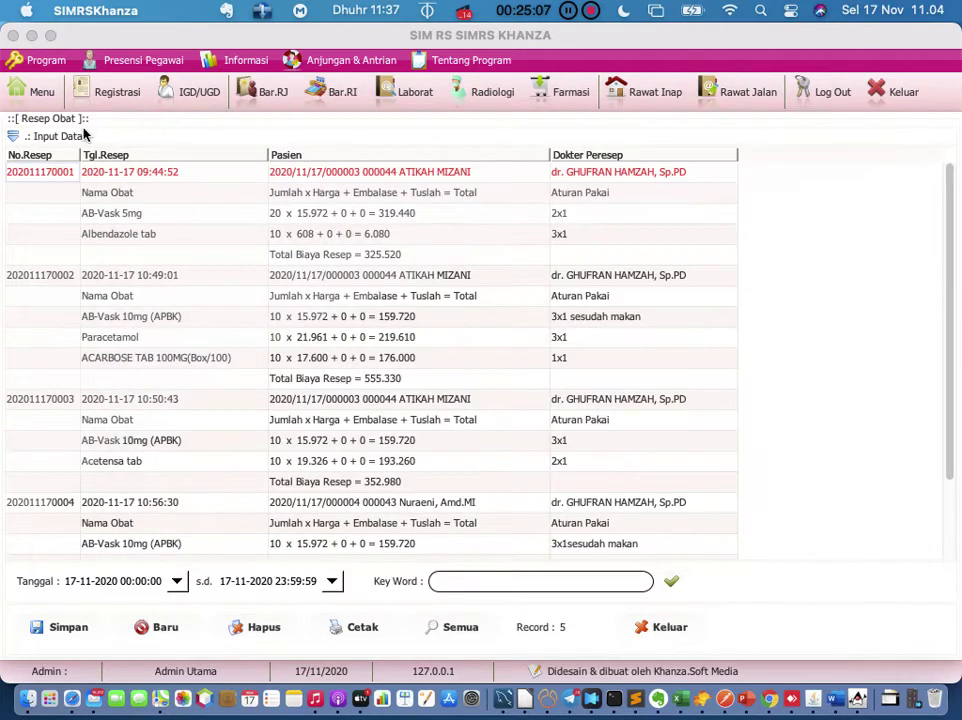
pyautogui.rightClick(47, 173)
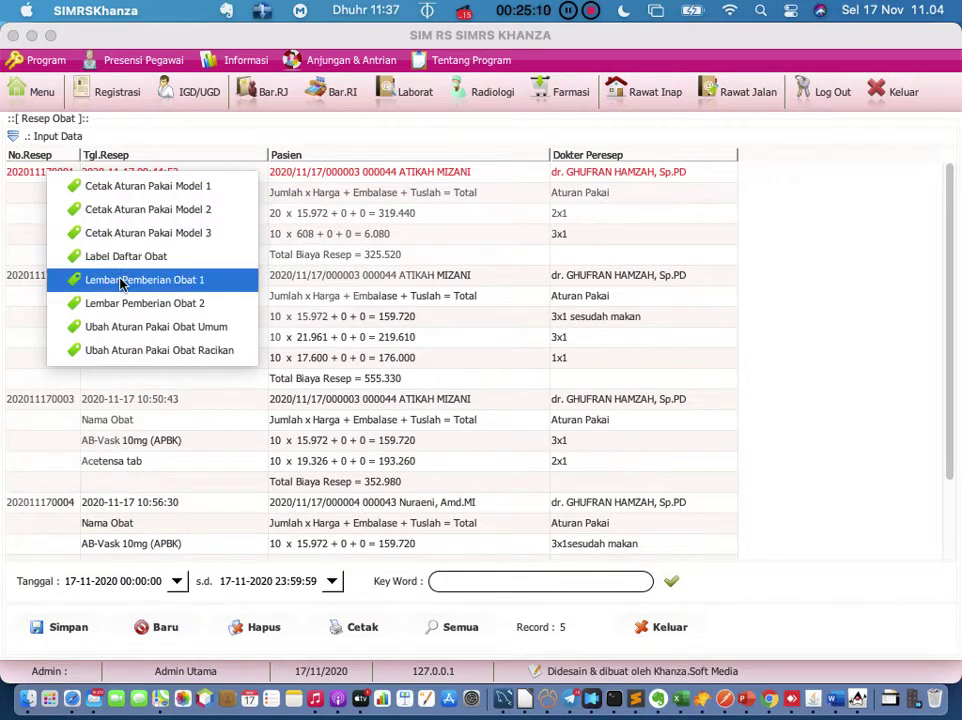
pyautogui.click(121, 280)
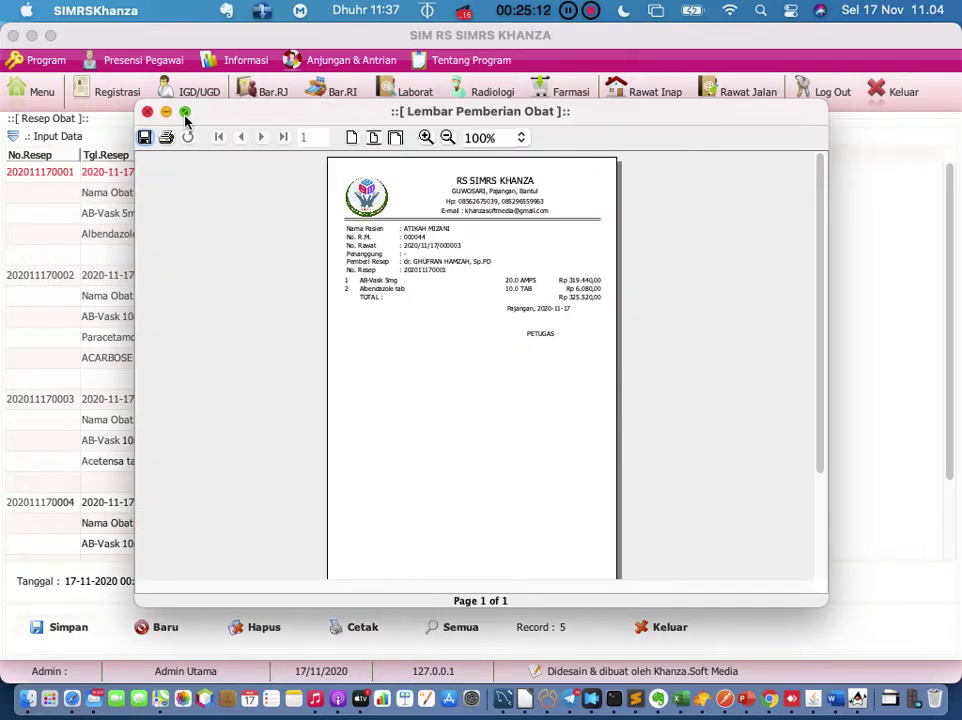
pyautogui.moveTo(185, 113)
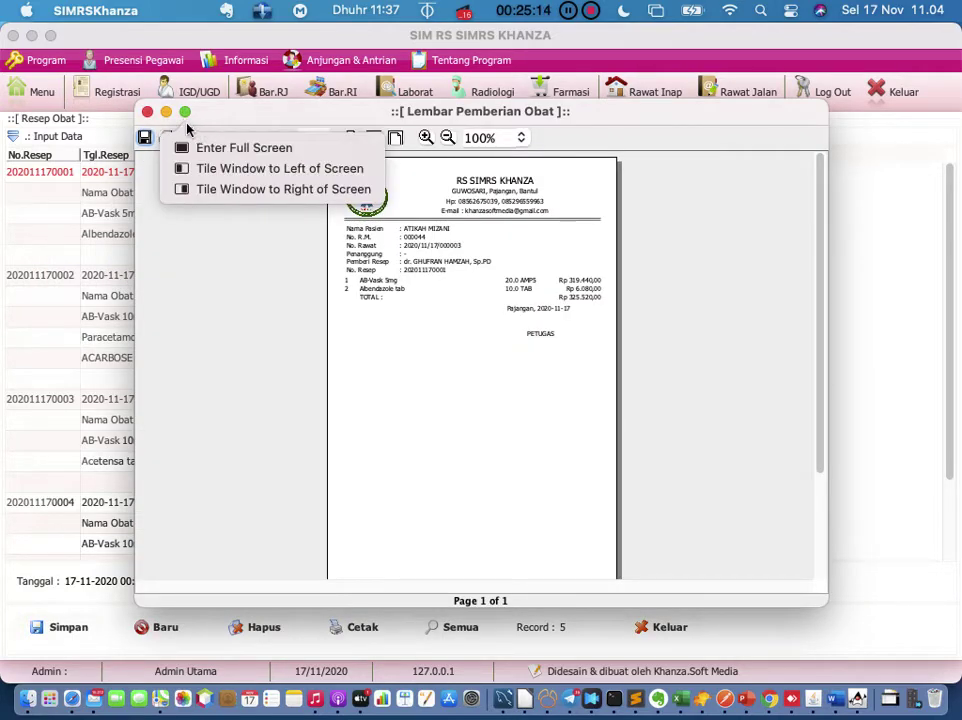
pyautogui.click(147, 112)
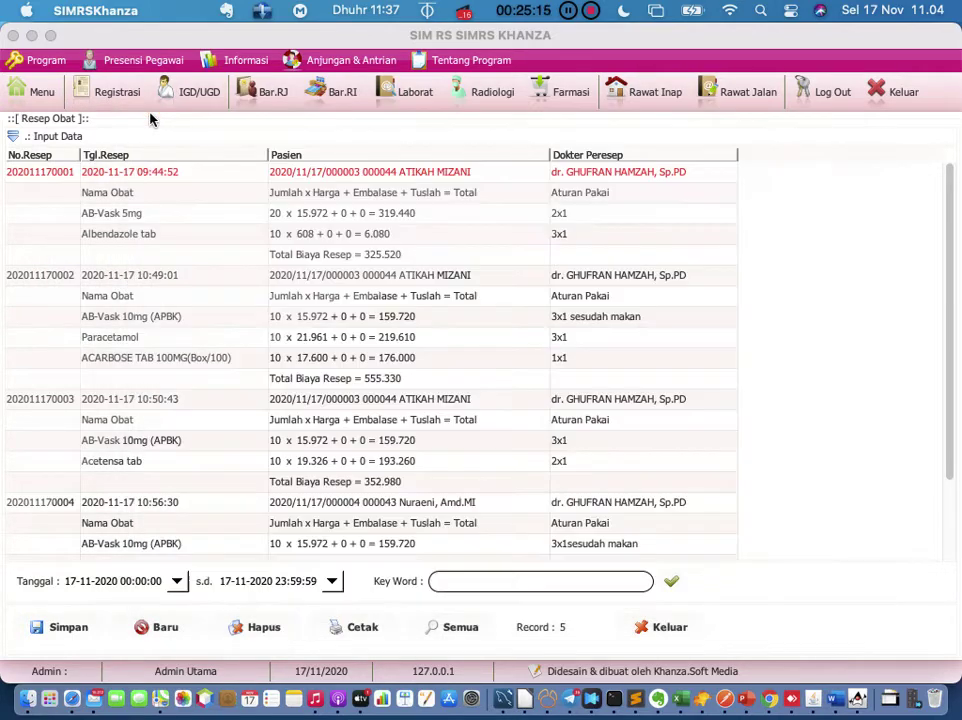
pyautogui.rightClick(71, 172)
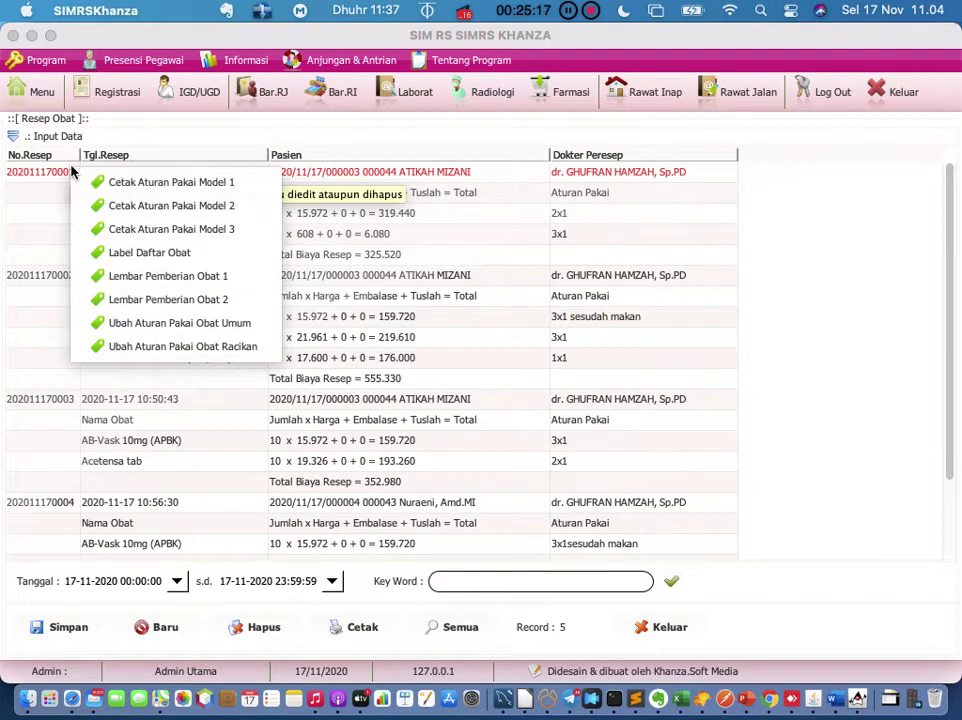
pyautogui.click(165, 300)
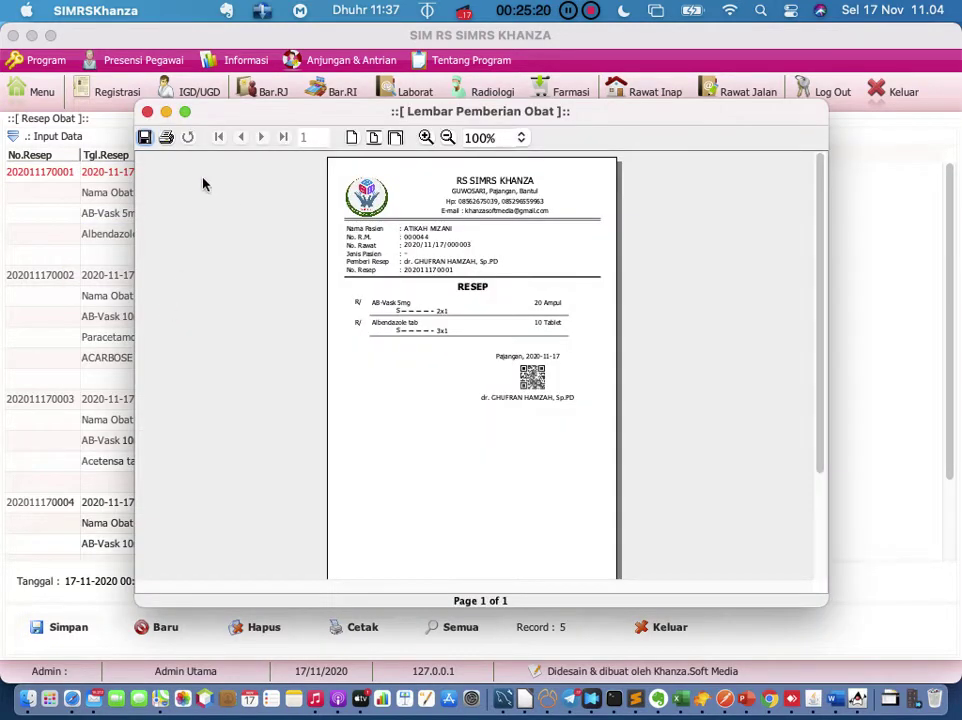
pyautogui.click(185, 112)
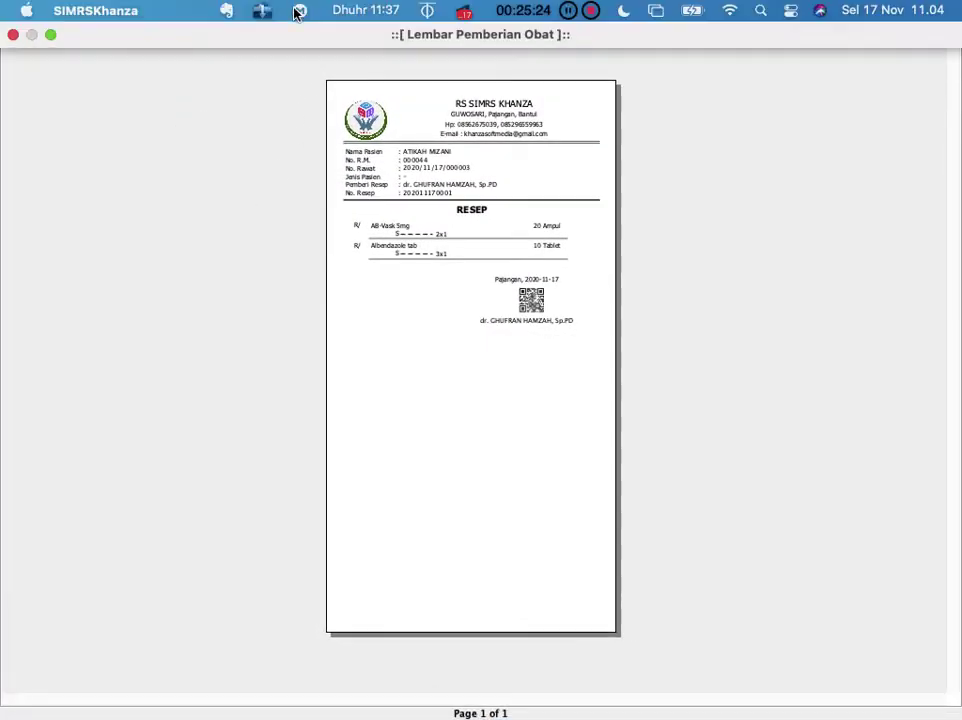
# Step: Zoom the Lembar Pemberian Obat preview to 250%, review it, then close it
pyautogui.click(291, 11)
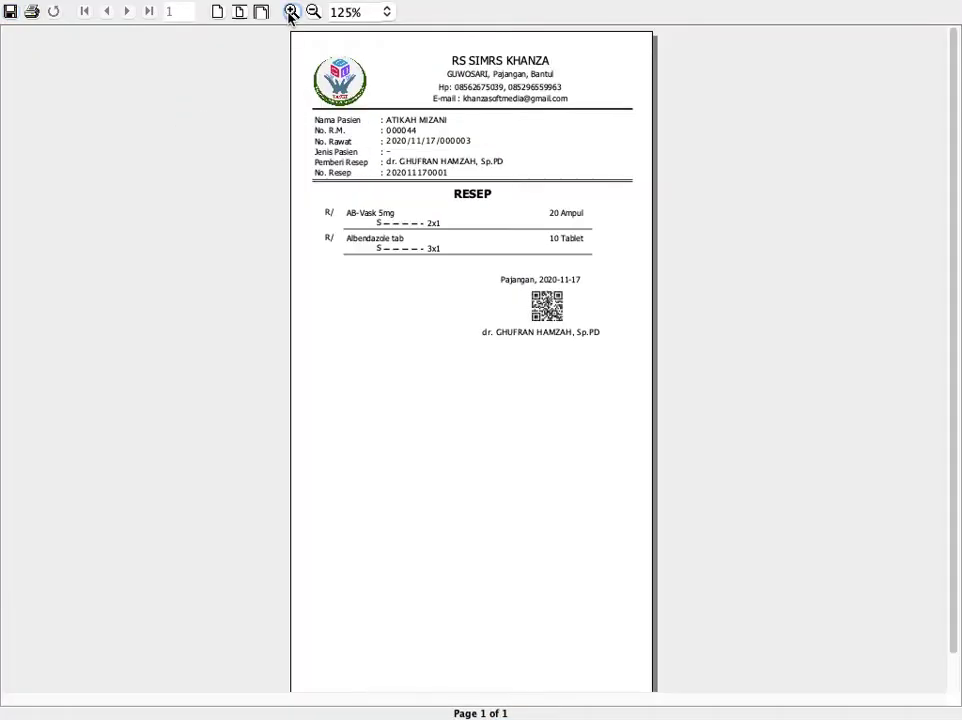
pyautogui.click(291, 11)
pyautogui.click(291, 11)
pyautogui.click(291, 11)
pyautogui.click(291, 11)
pyautogui.moveTo(471, 698)
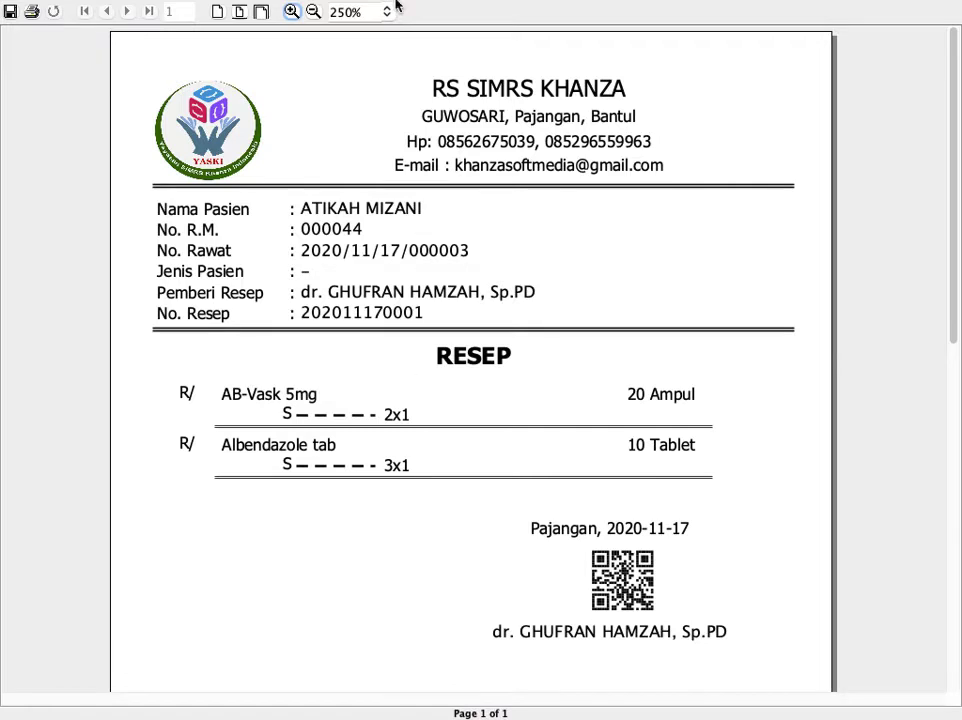
pyautogui.moveTo(395, 5)
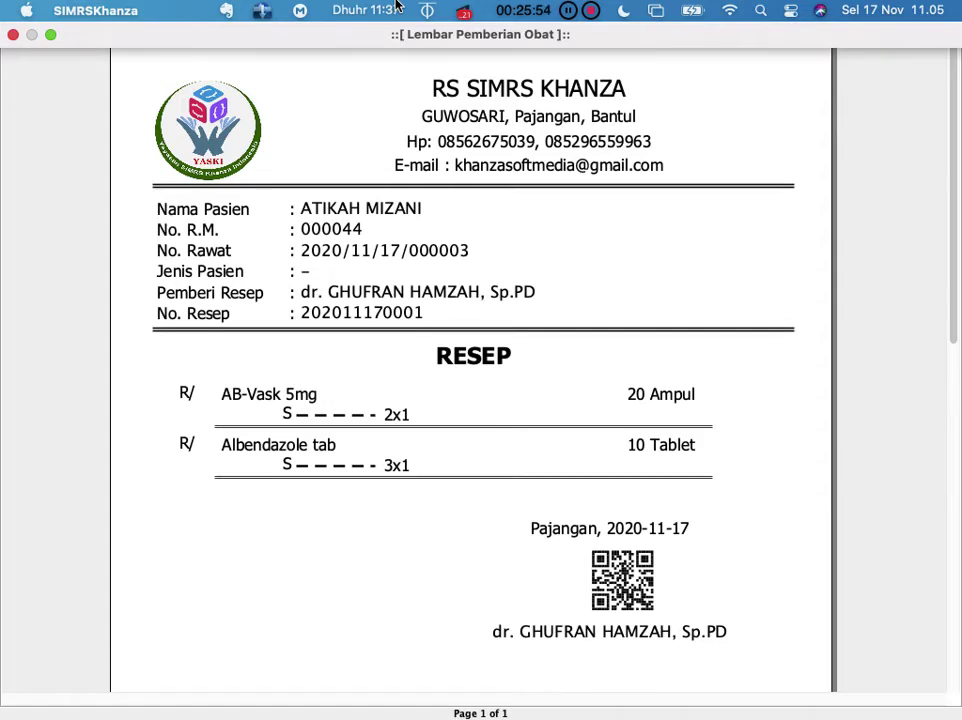
pyautogui.click(14, 36)
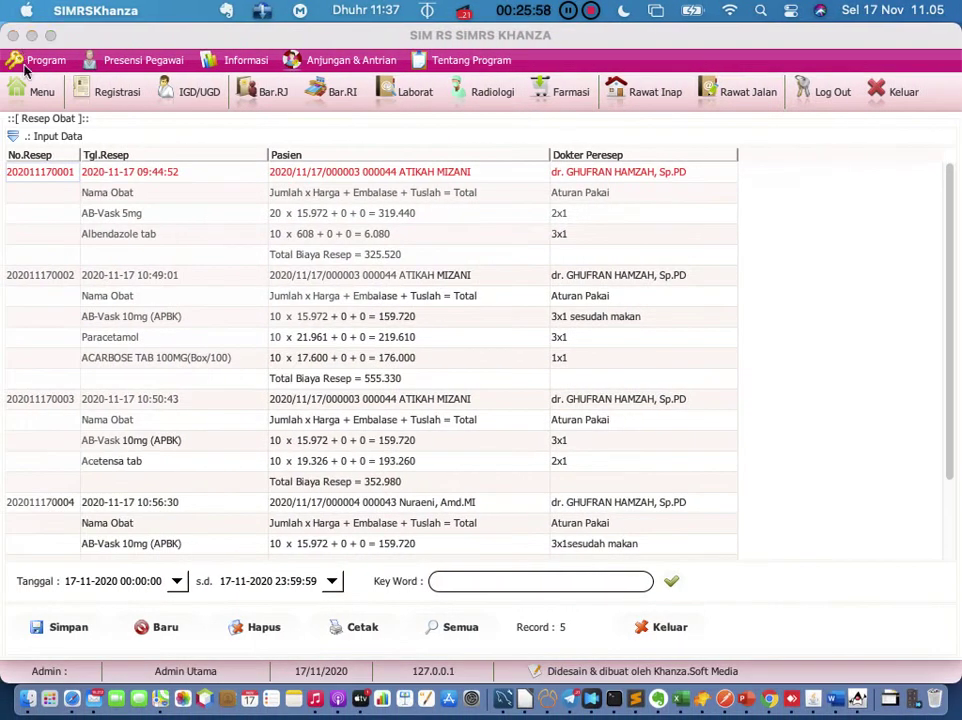
pyautogui.rightClick(57, 177)
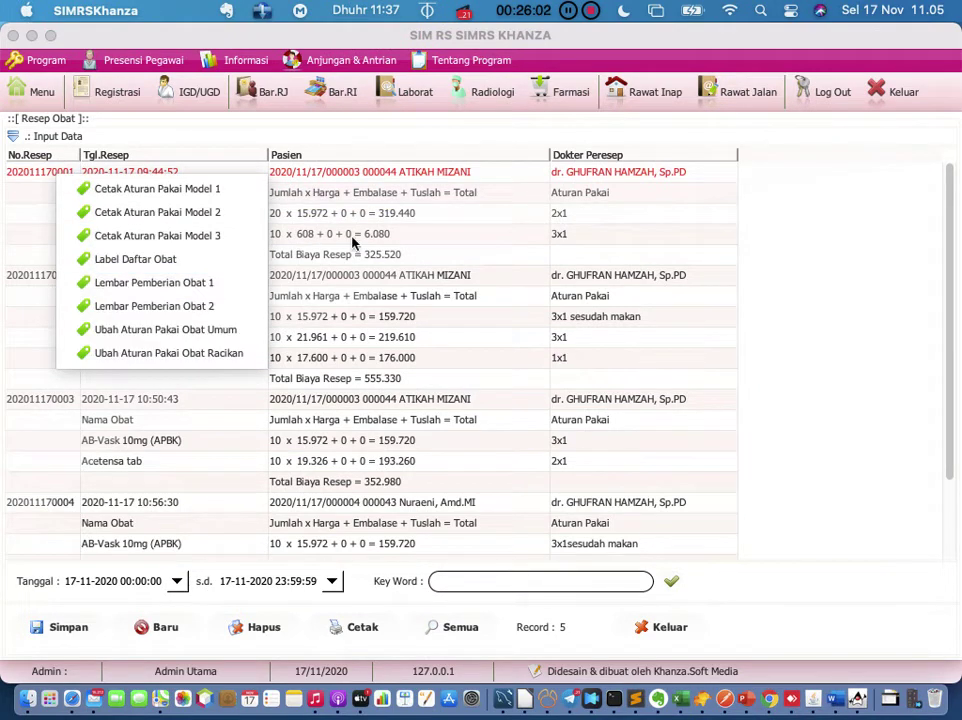
pyautogui.click(409, 272)
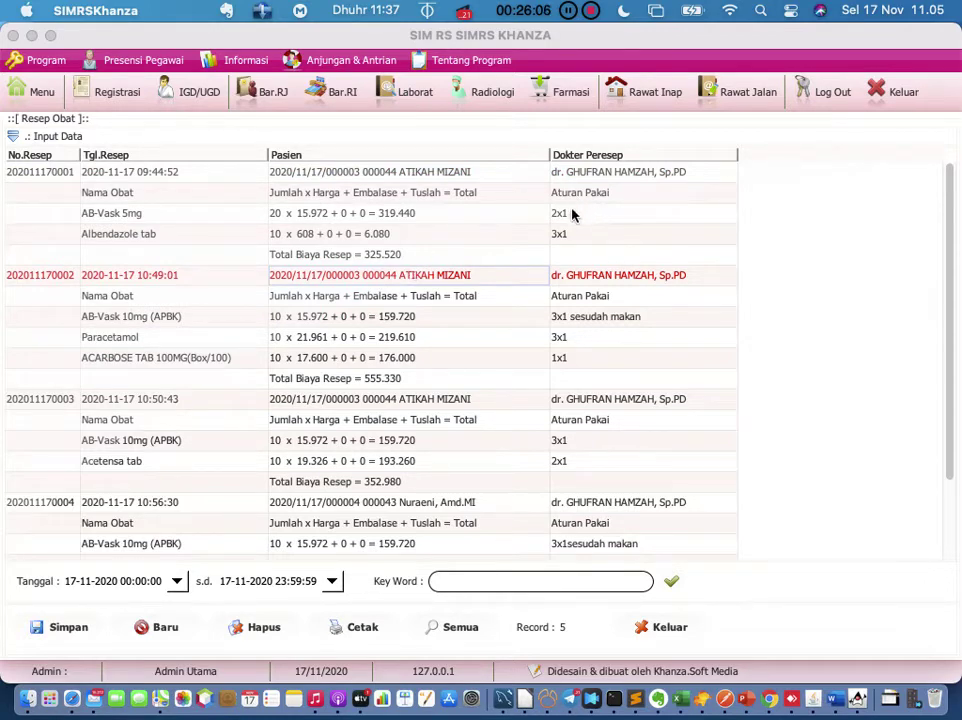
pyautogui.click(587, 238)
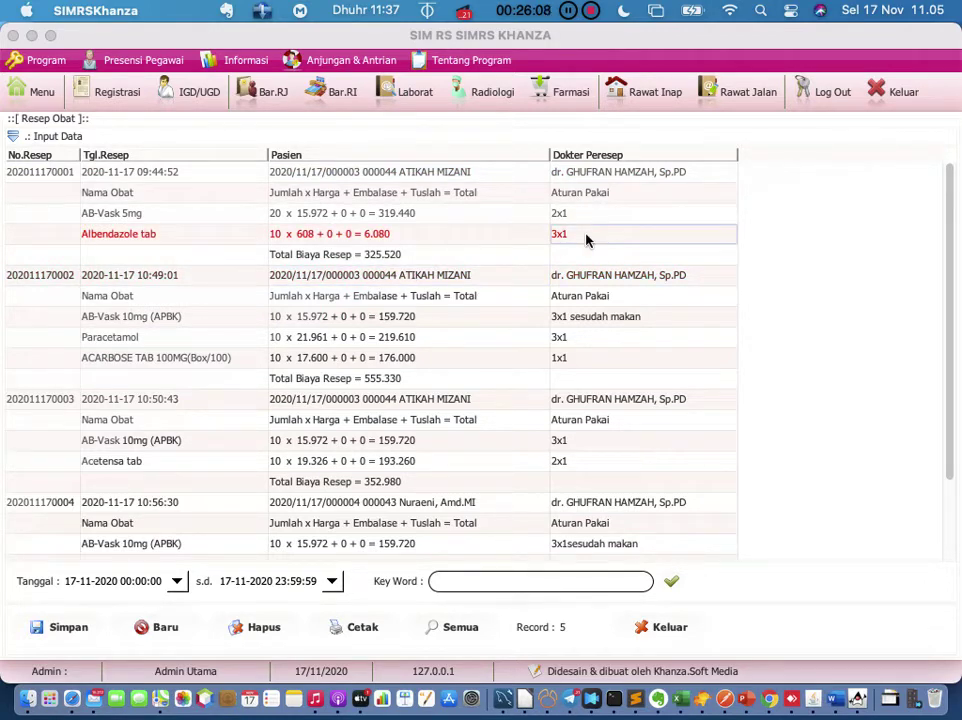
pyautogui.click(62, 174)
pyautogui.rightClick(62, 174)
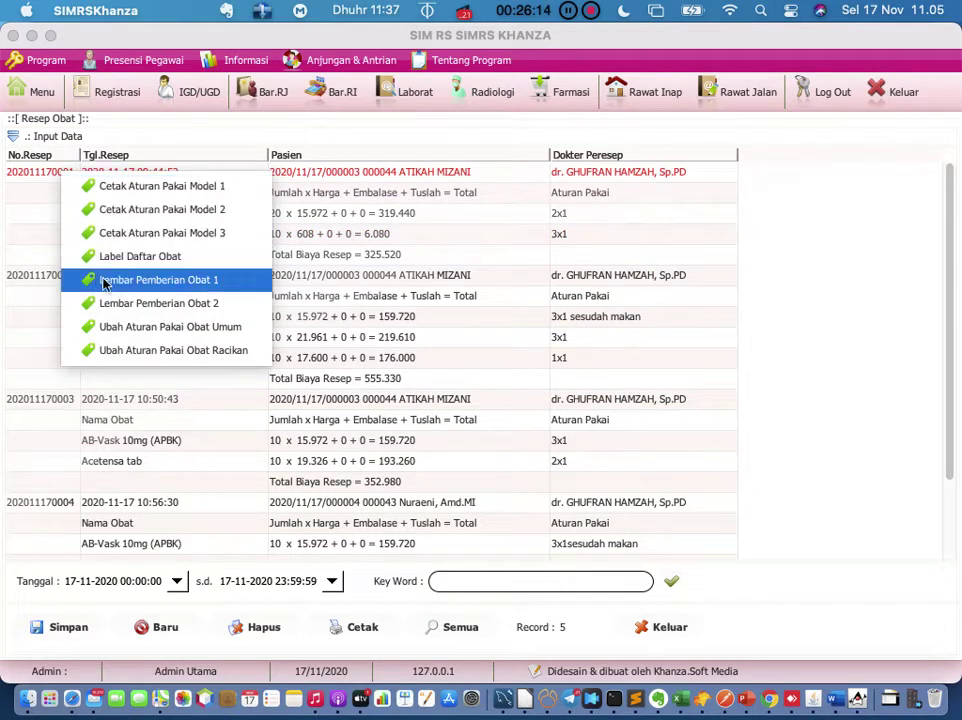
pyautogui.click(127, 330)
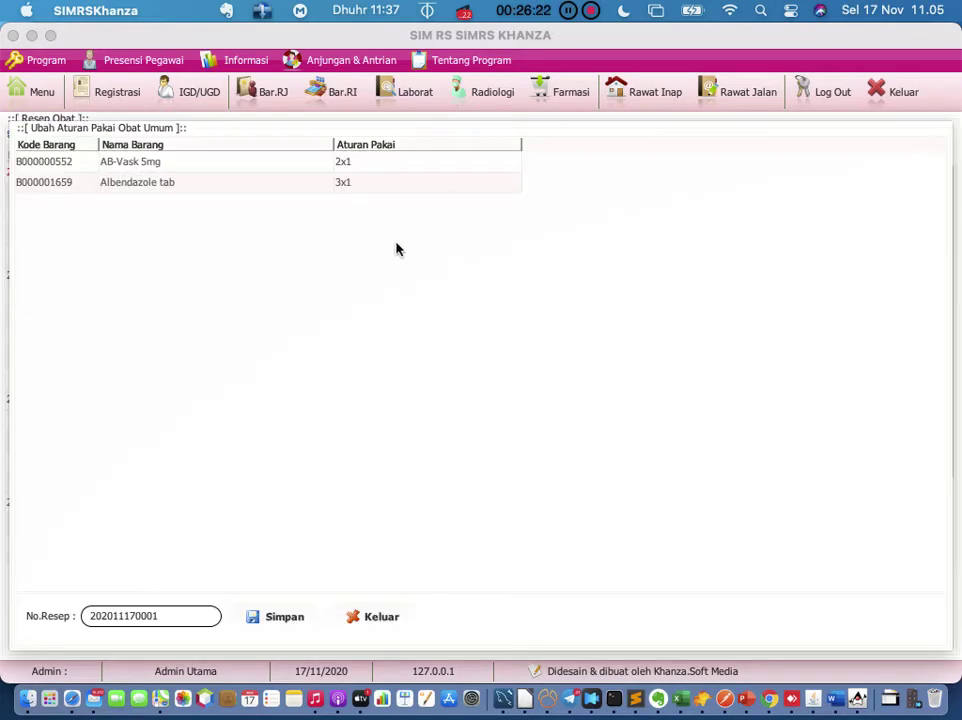
pyautogui.click(437, 166)
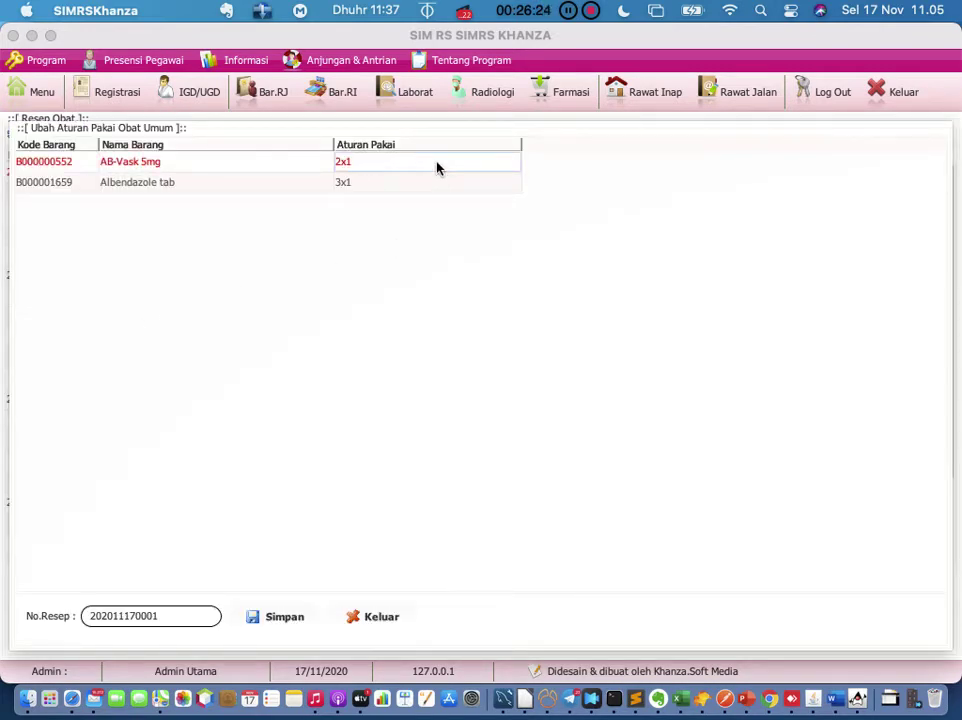
pyautogui.doubleClick(437, 163)
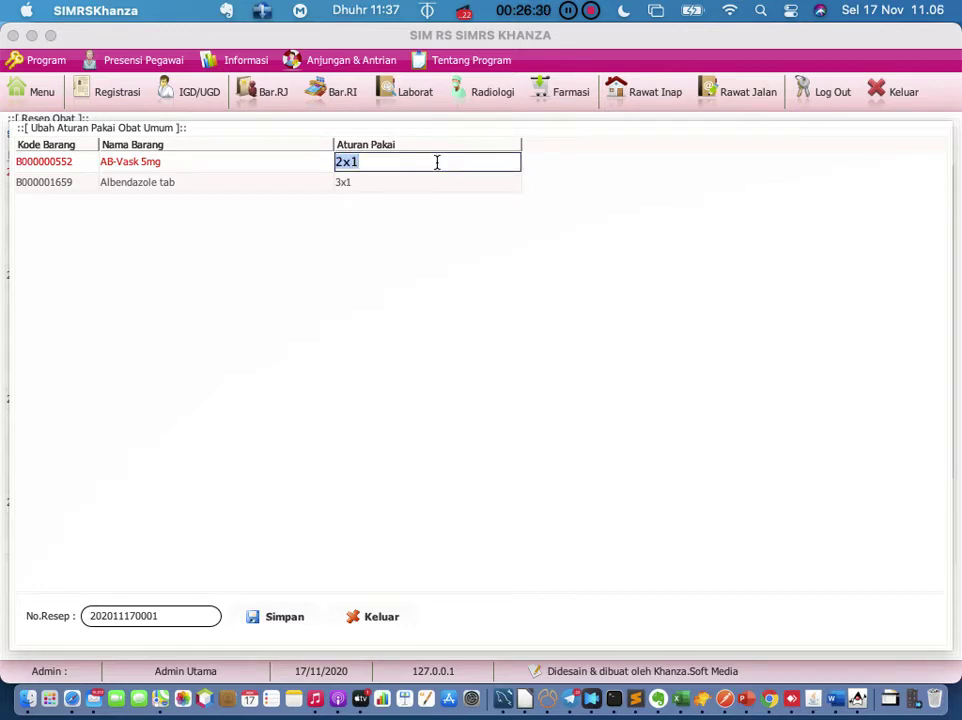
pyautogui.write('3x1')
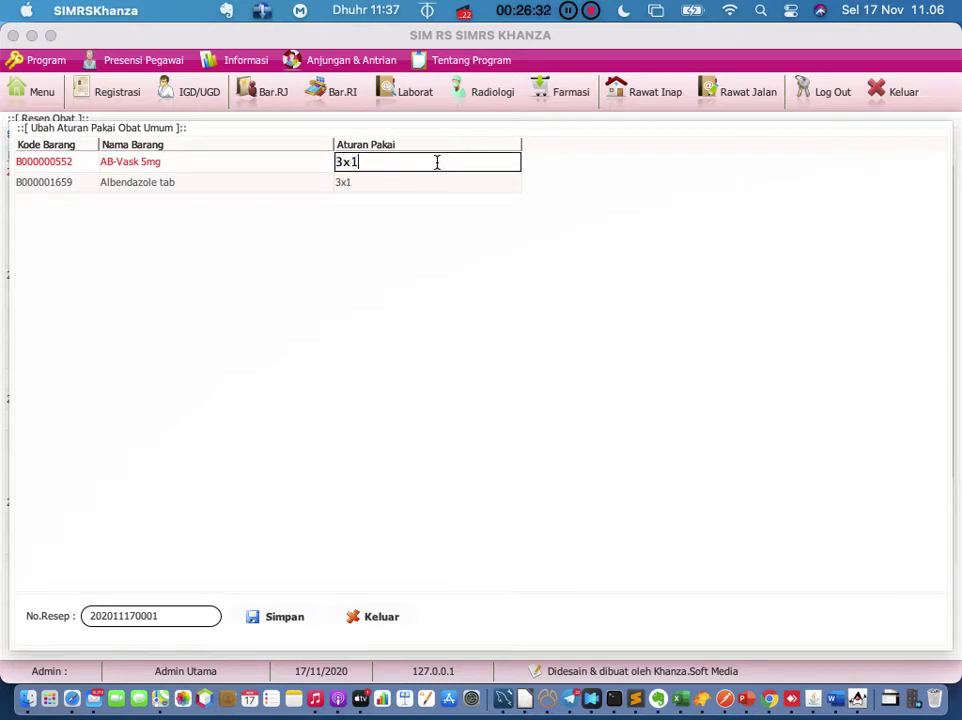
pyautogui.press('Return')
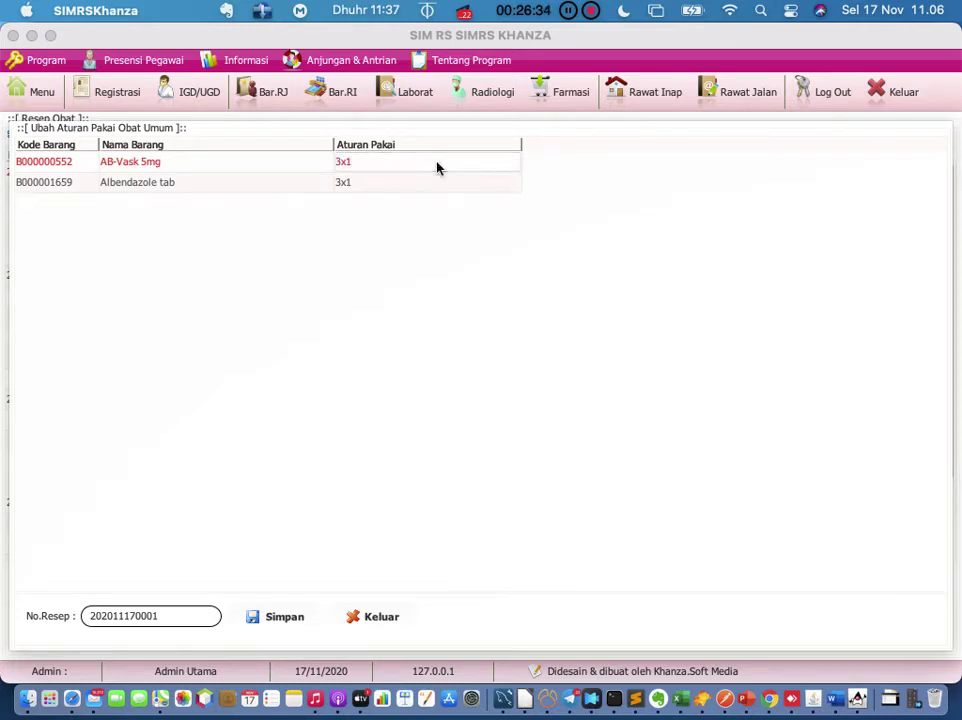
pyautogui.doubleClick(437, 162)
pyautogui.press('Return')
pyautogui.click(277, 618)
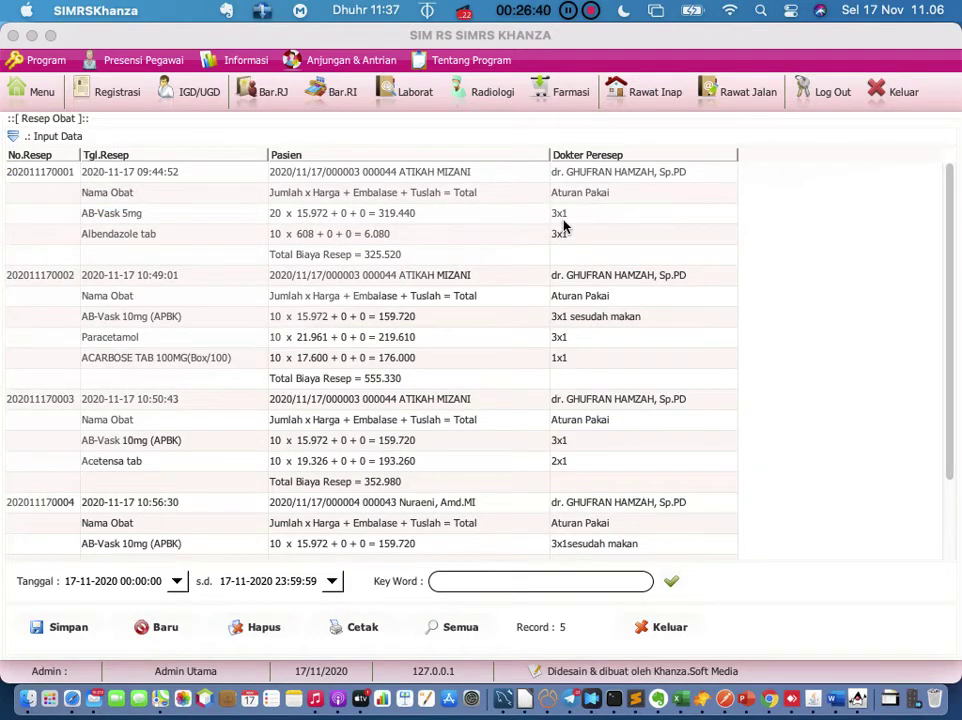
pyautogui.click(562, 219)
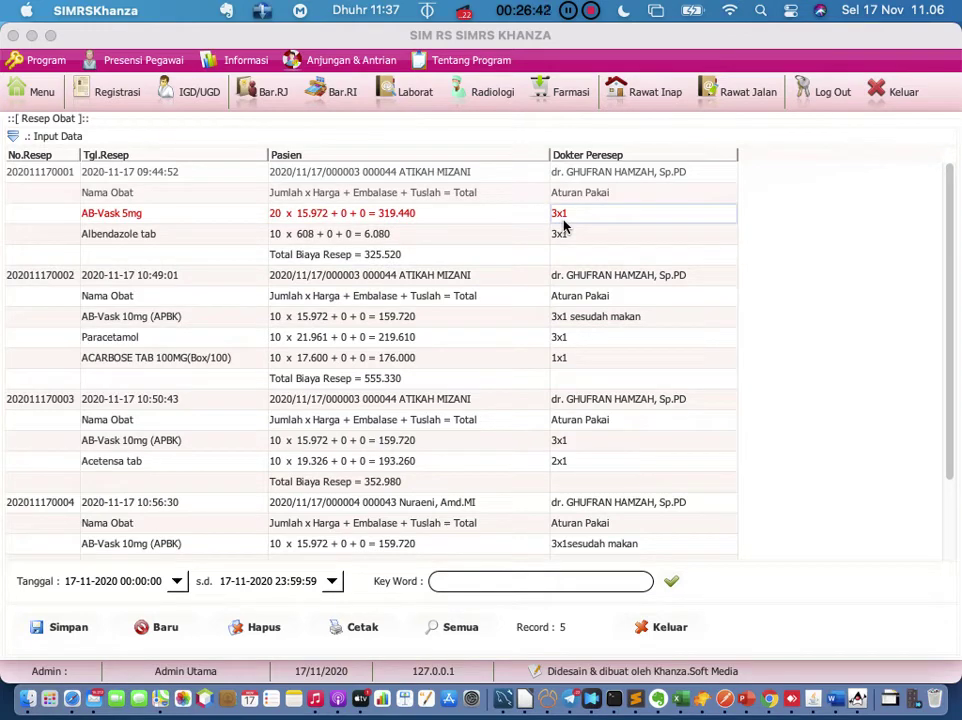
pyautogui.click(30, 175)
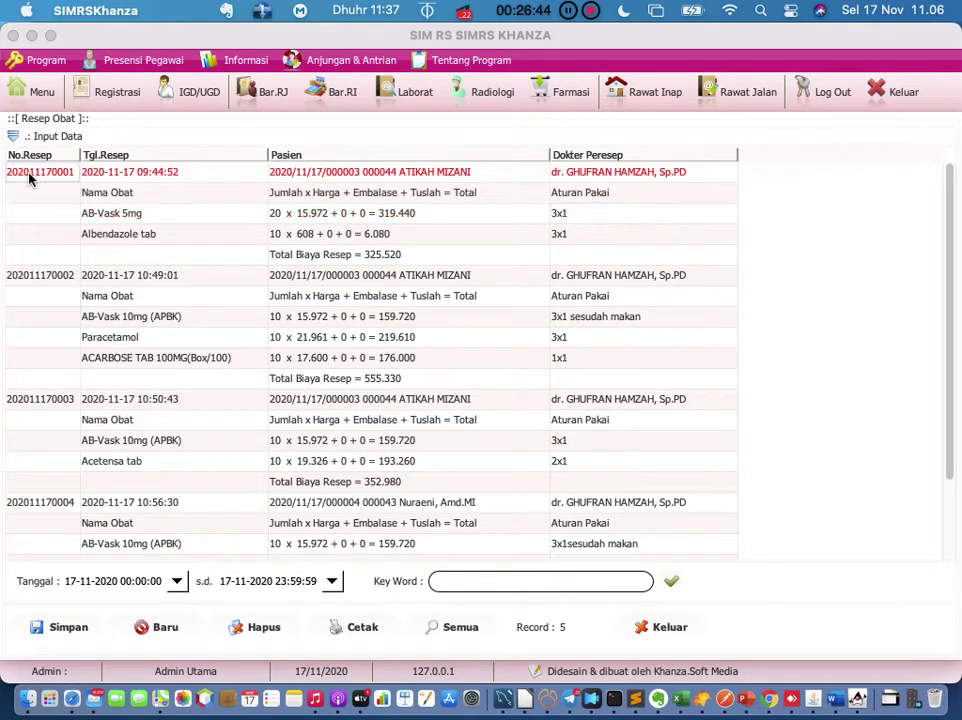
pyautogui.rightClick(30, 177)
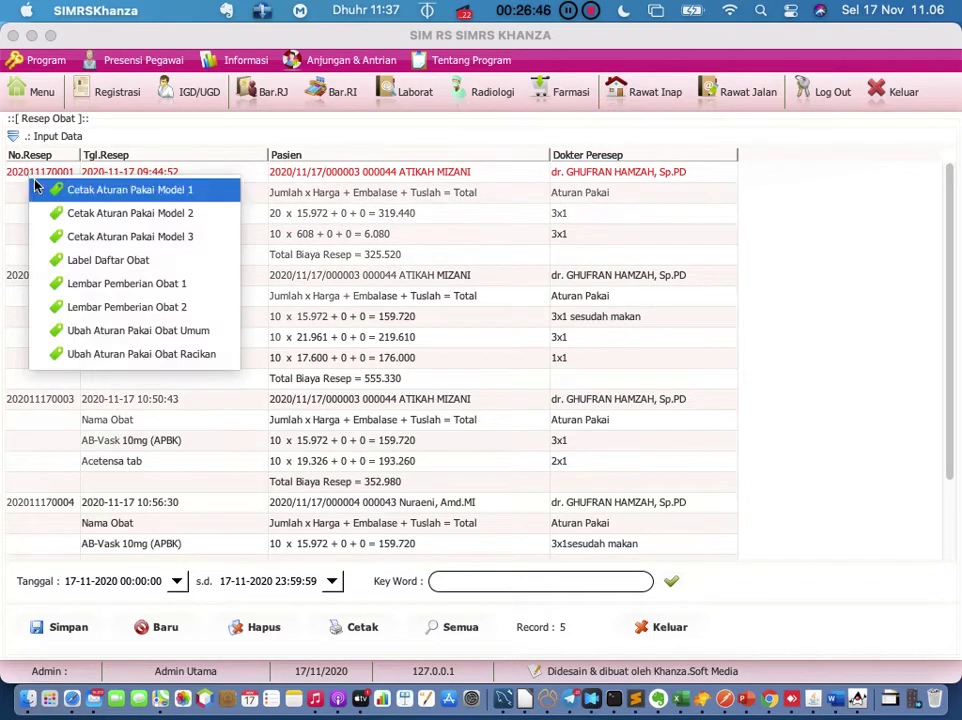
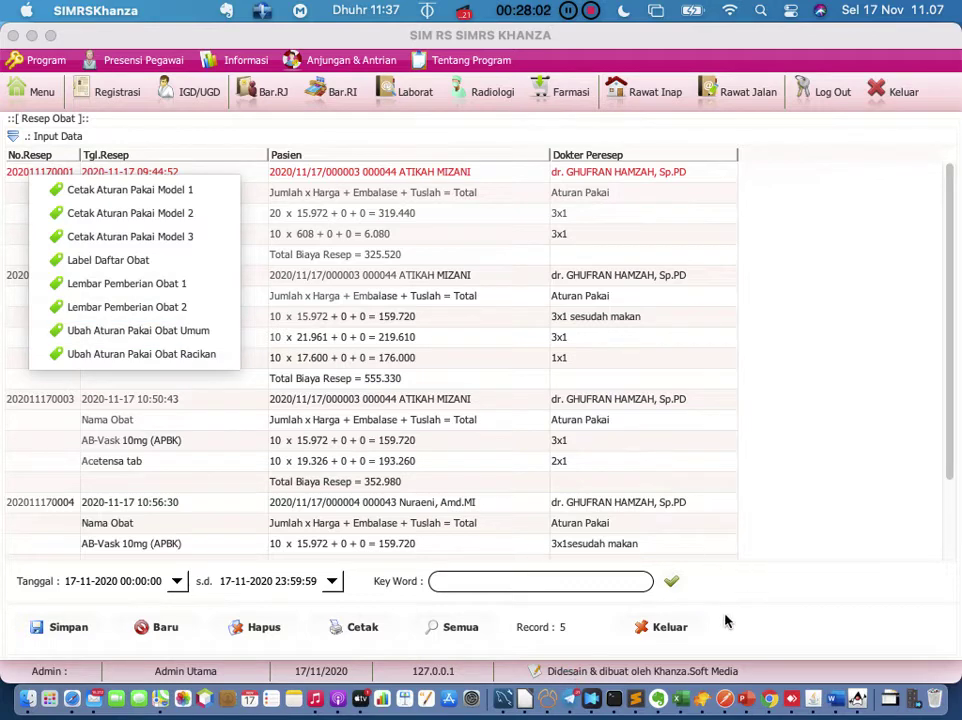
# Step: Close the Resep Obat prescription list window with Keluar
pyautogui.click(665, 628)
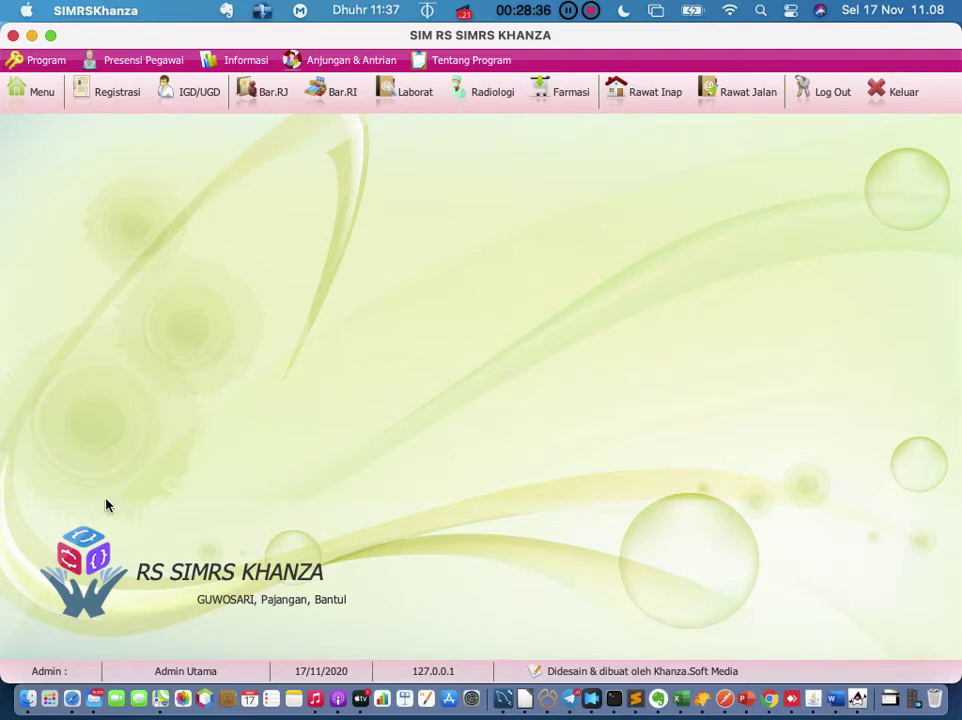
# Step: In Menu, clear the 'resep' search and show the [D] Transaksi Inventory Obat category
pyautogui.click(40, 100)
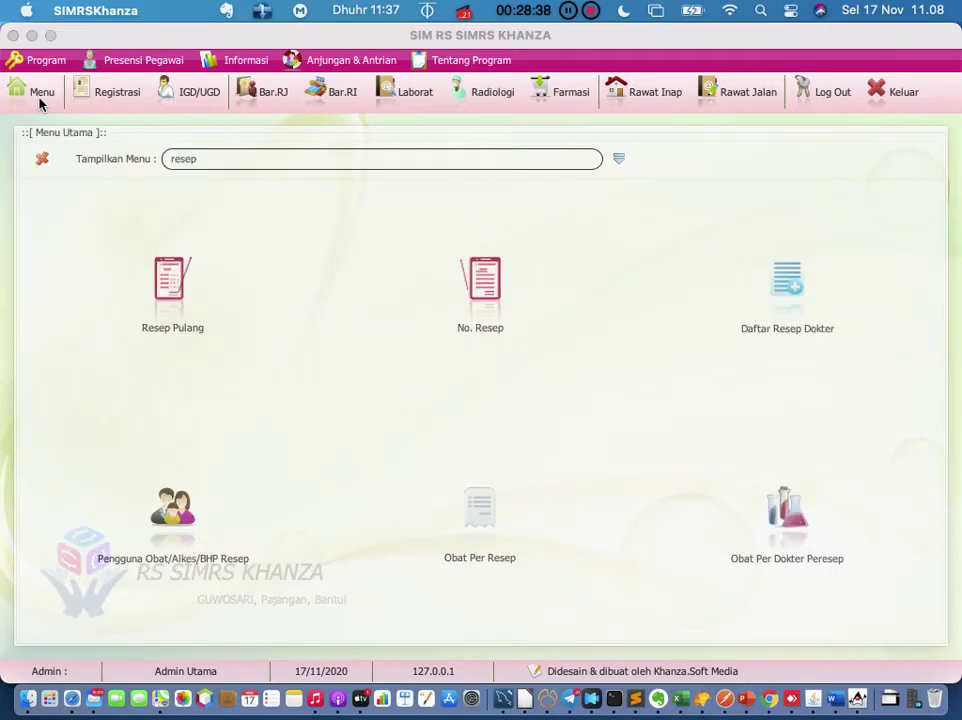
pyautogui.click(620, 161)
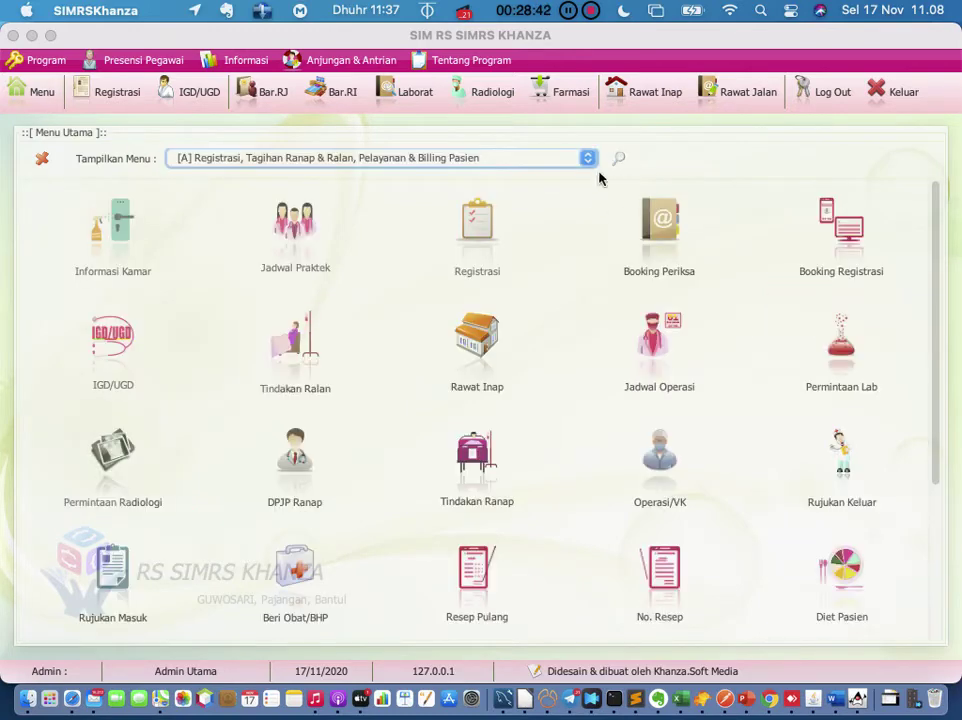
pyautogui.click(619, 160)
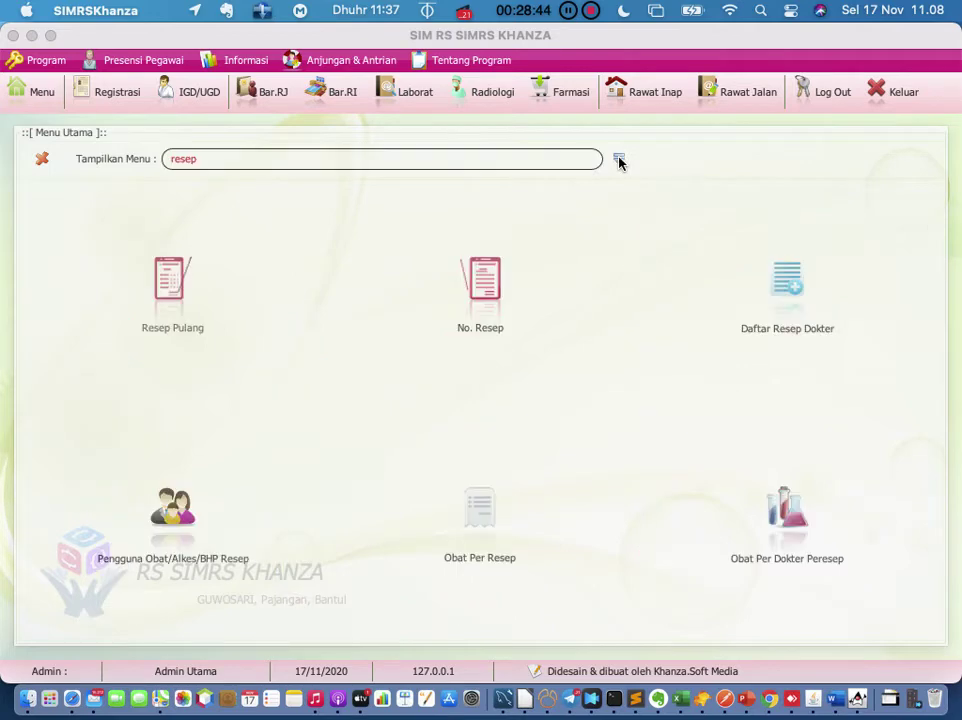
pyautogui.click(556, 159)
pyautogui.press('BackSpace')
pyautogui.press('BackSpace')
pyautogui.press('BackSpace')
pyautogui.press('BackSpace')
pyautogui.press('BackSpace')
pyautogui.click(619, 162)
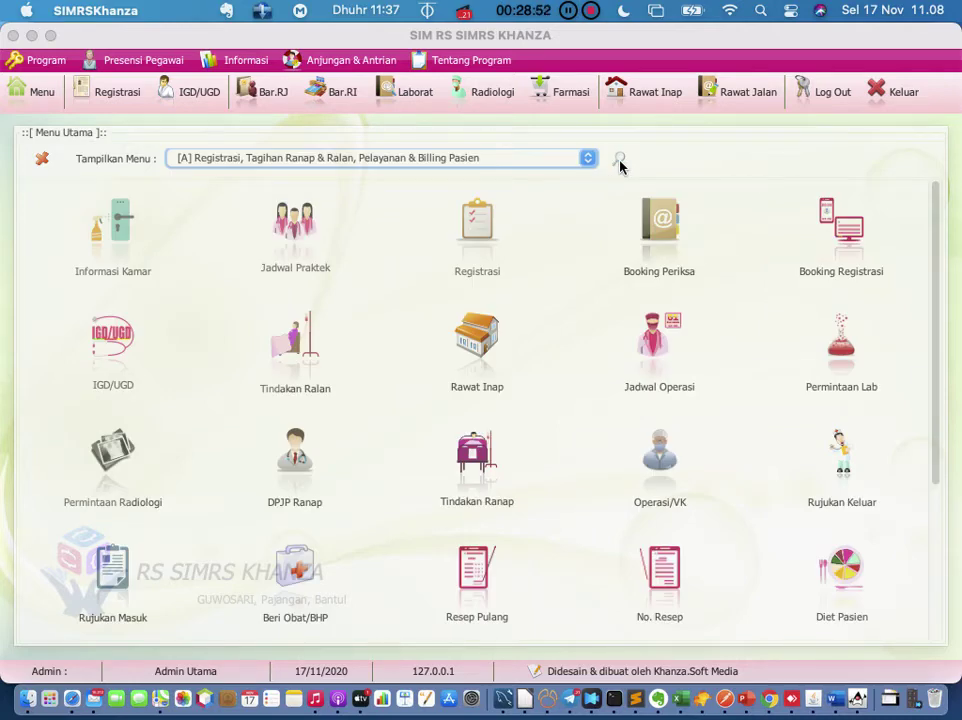
pyautogui.click(588, 159)
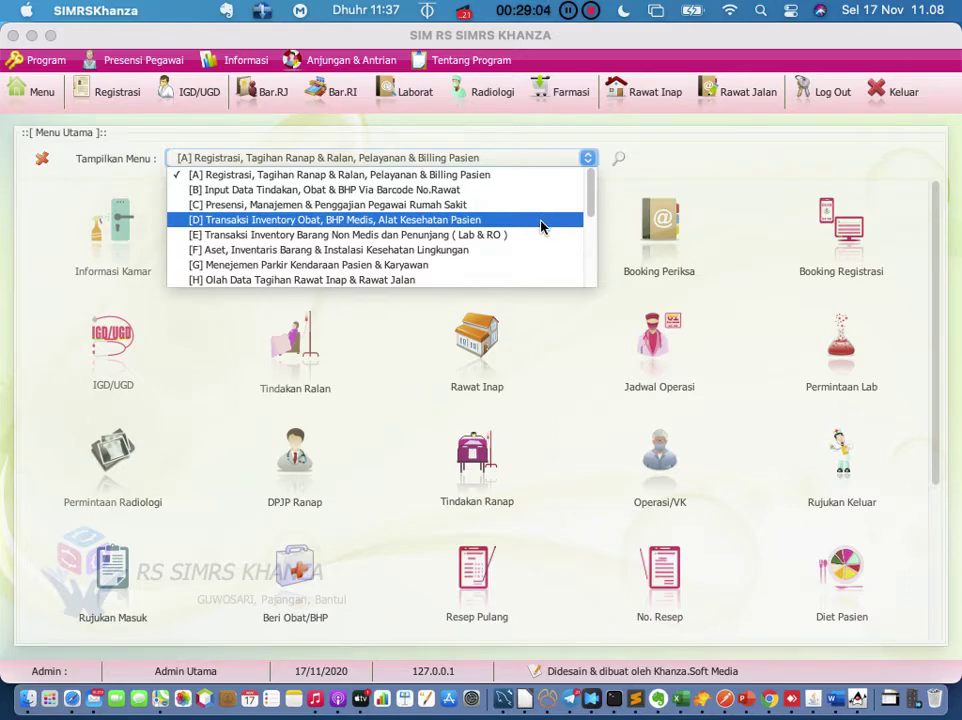
pyautogui.click(540, 222)
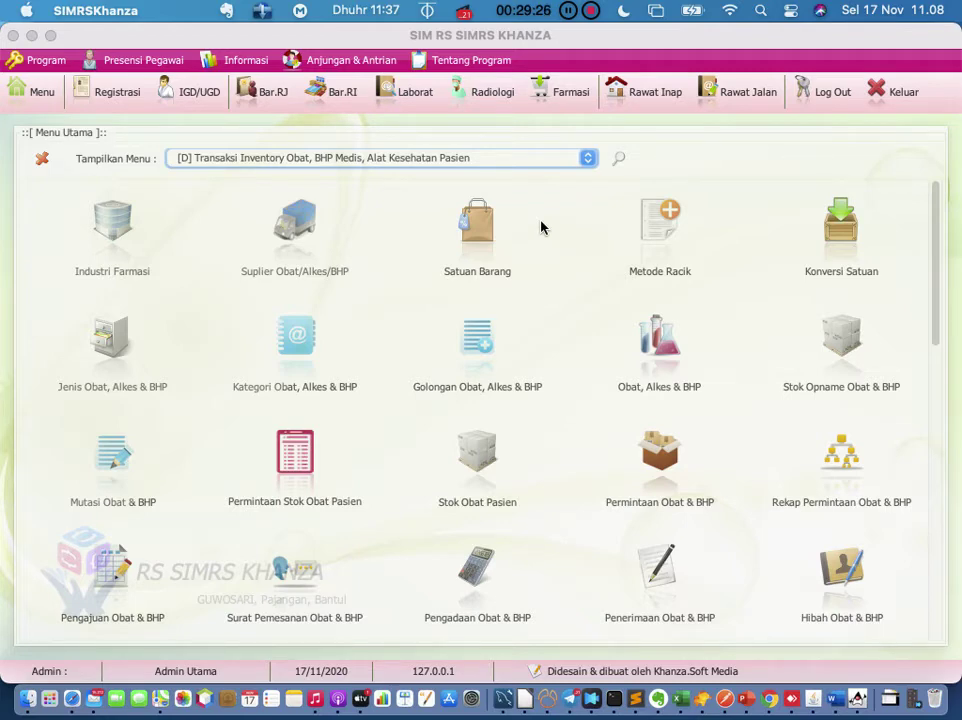
# Step: Launch Surat Pemesanan Obat & BHP from the inventory transaction menus
pyautogui.scroll(-1, 556, 367)
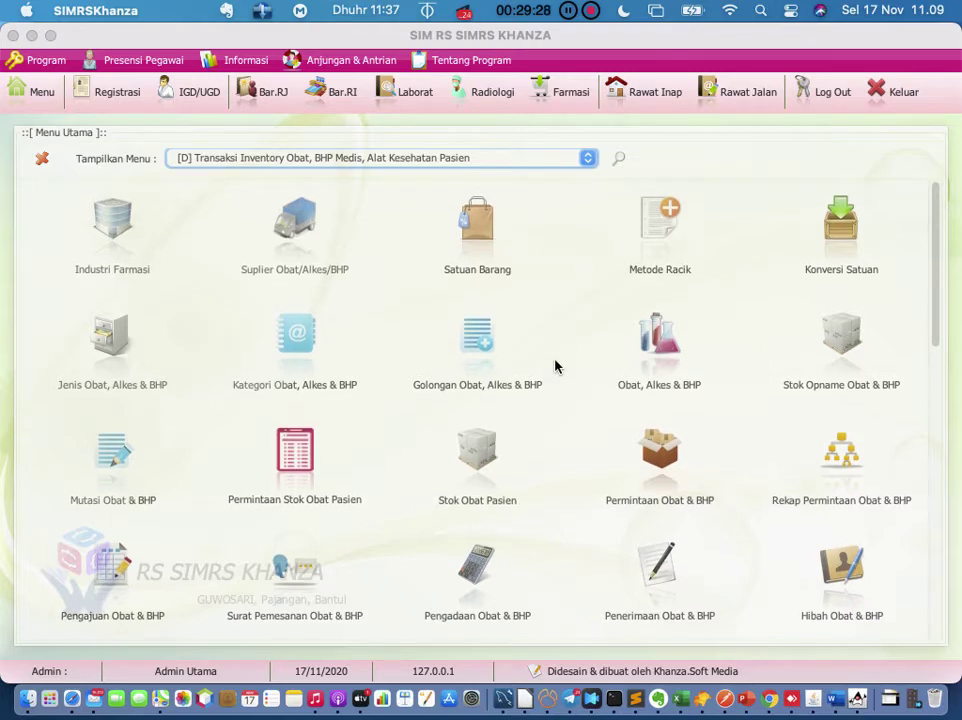
pyautogui.scroll(-3, 556, 367)
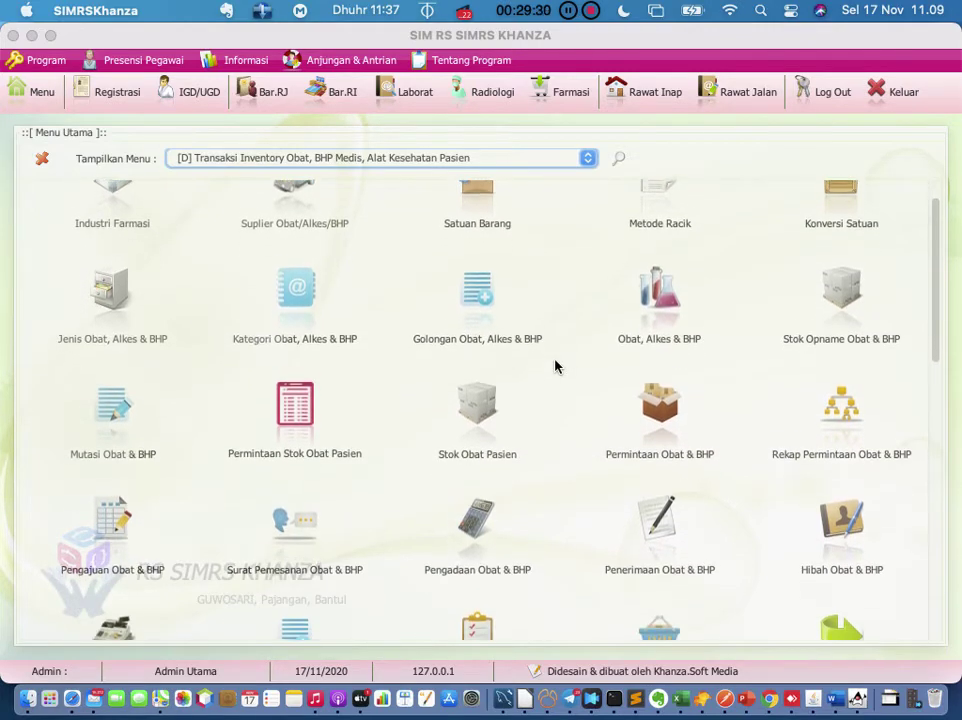
pyautogui.scroll(-7, 556, 367)
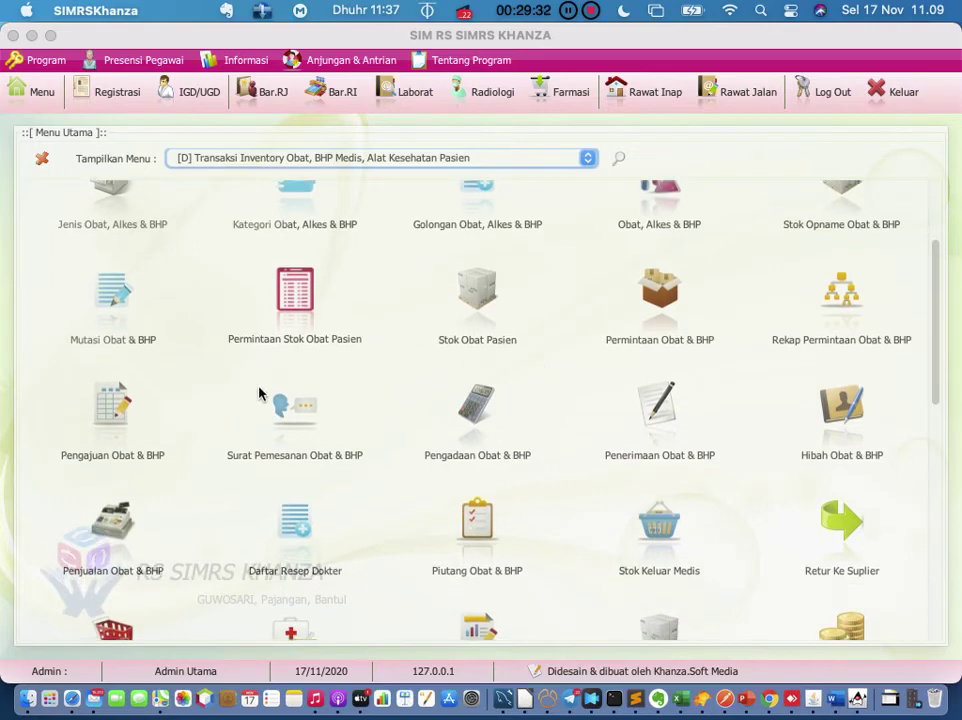
pyautogui.click(298, 430)
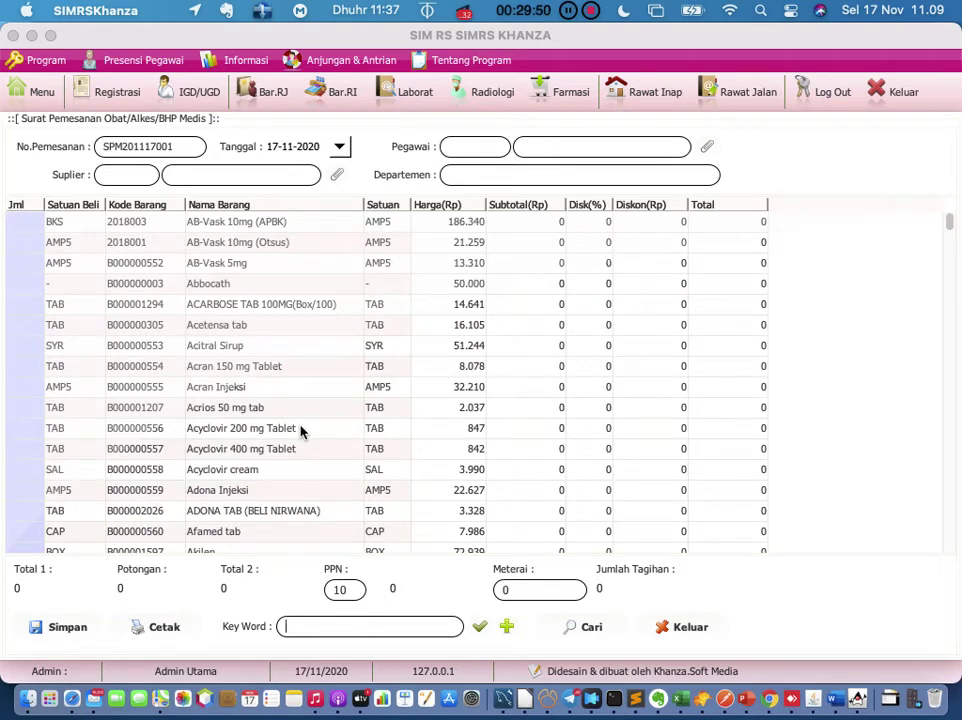
# Step: Set the order's supplier to S0001 PENTA SUMBAWA
pyautogui.click(338, 177)
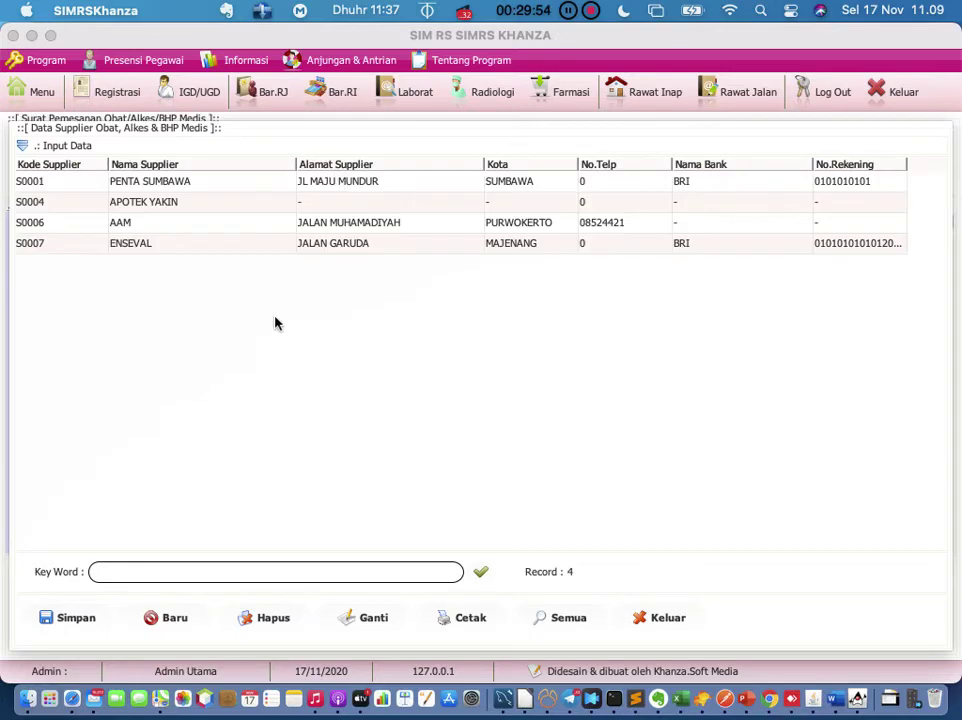
pyautogui.click(192, 186)
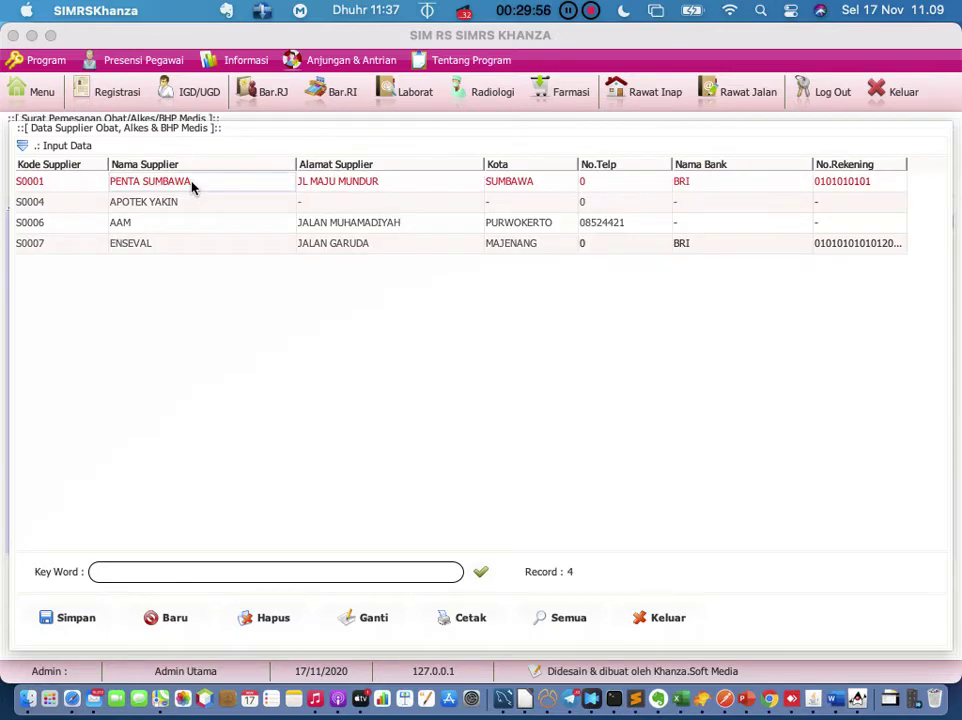
pyautogui.doubleClick(192, 186)
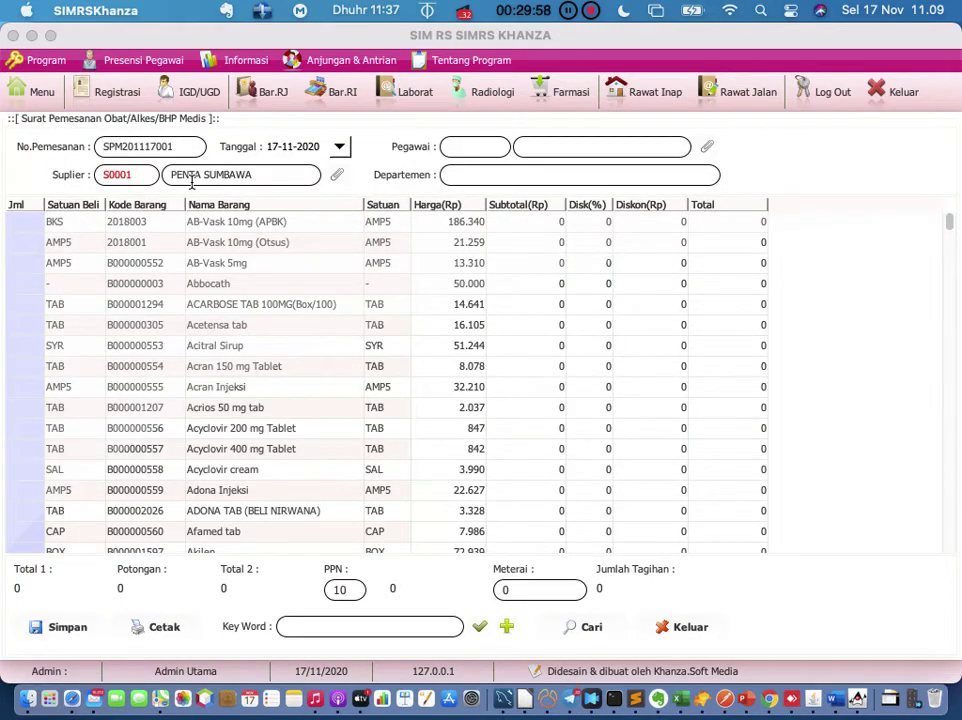
# Step: Fill in the ordering employee from the Pegawai lookup list
pyautogui.click(707, 146)
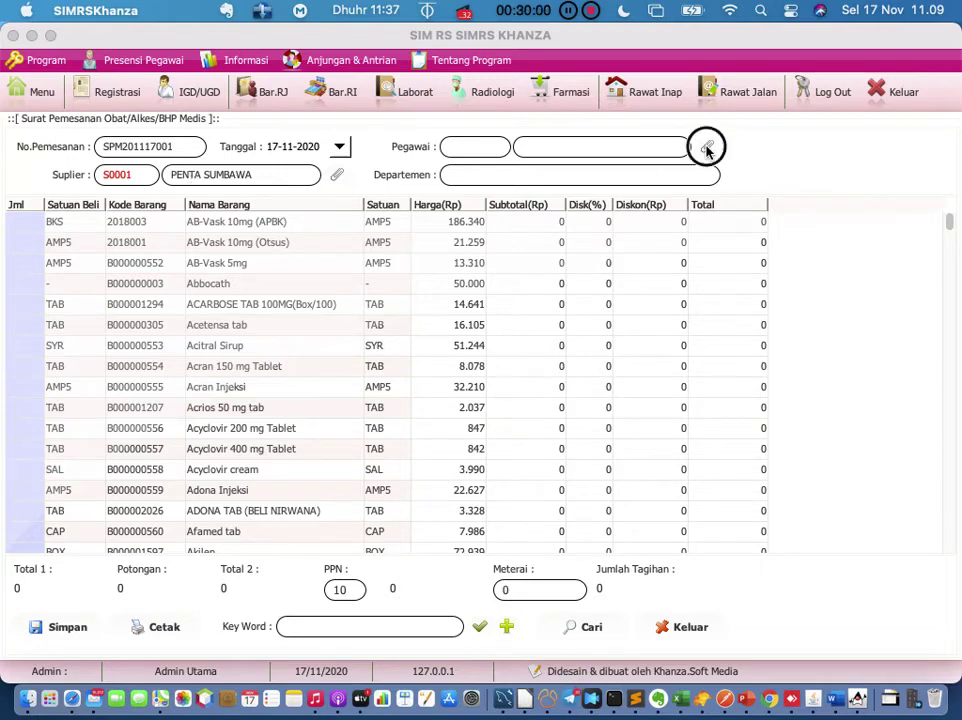
pyautogui.click(196, 224)
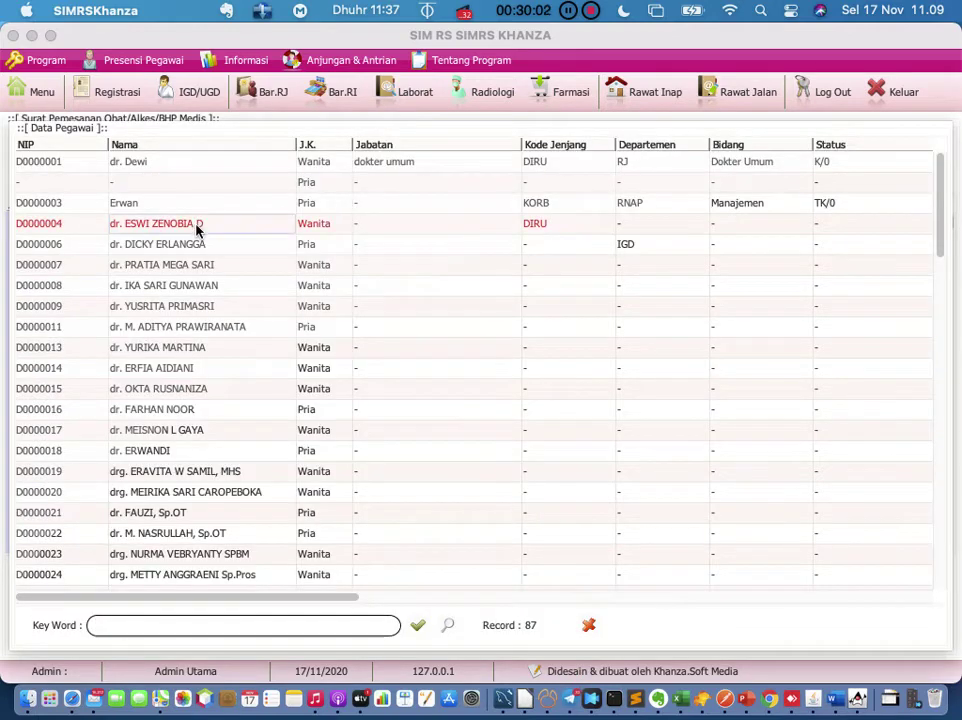
pyautogui.click(589, 625)
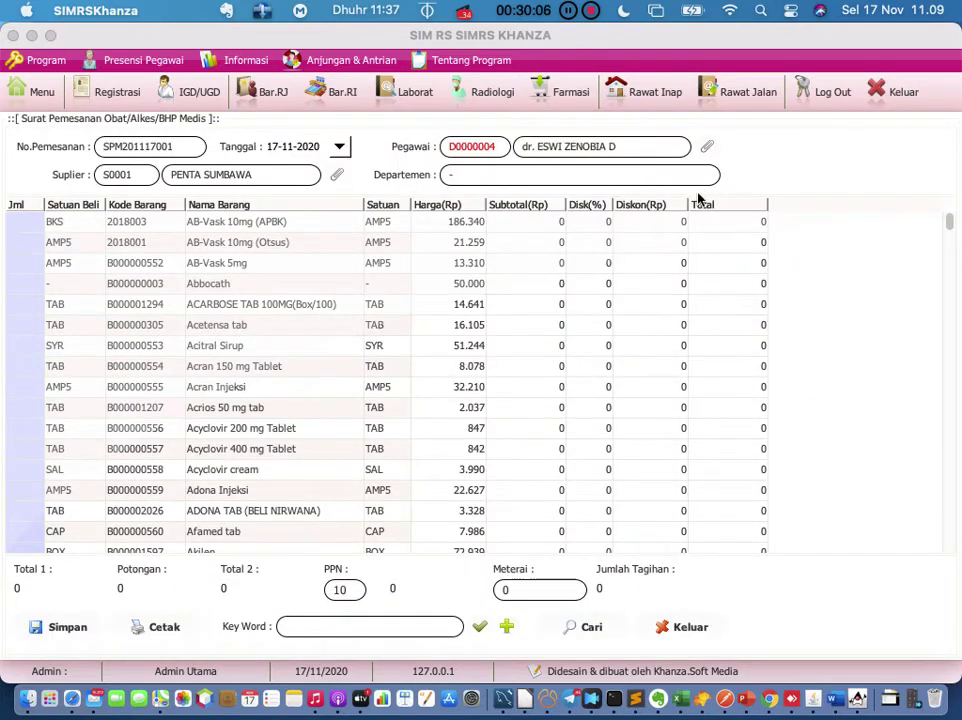
pyautogui.click(707, 146)
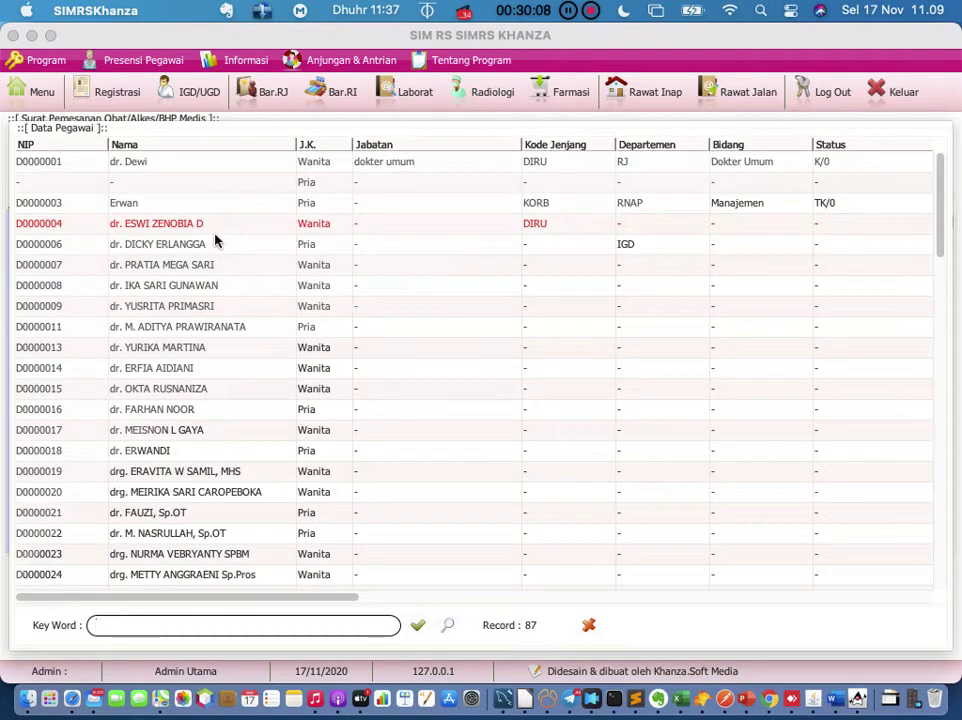
pyautogui.click(186, 225)
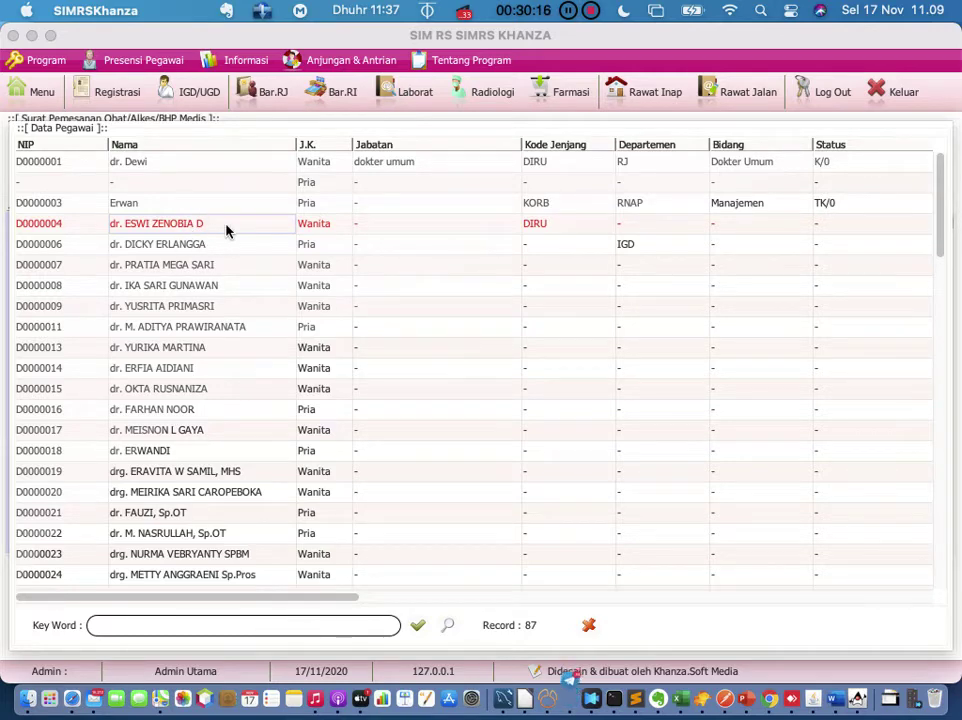
pyautogui.doubleClick(226, 231)
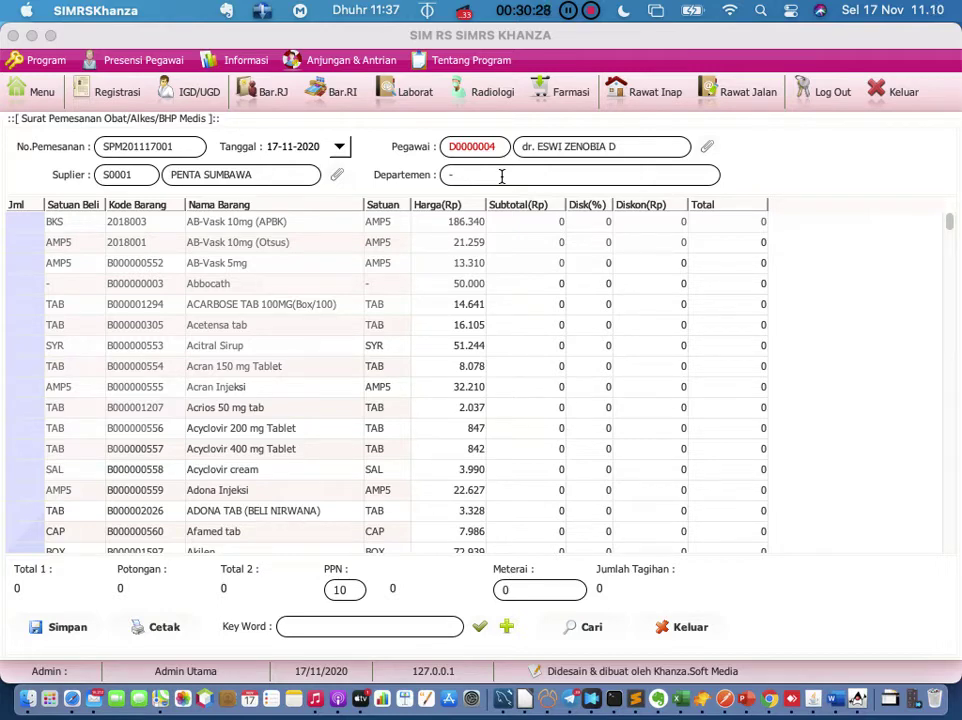
# Step: Enter Jml 100 for AB-Vask 10mg (APBK), Acran Injeksi and Acyclovir 400 mg Tablet
pyautogui.doubleClick(25, 222)
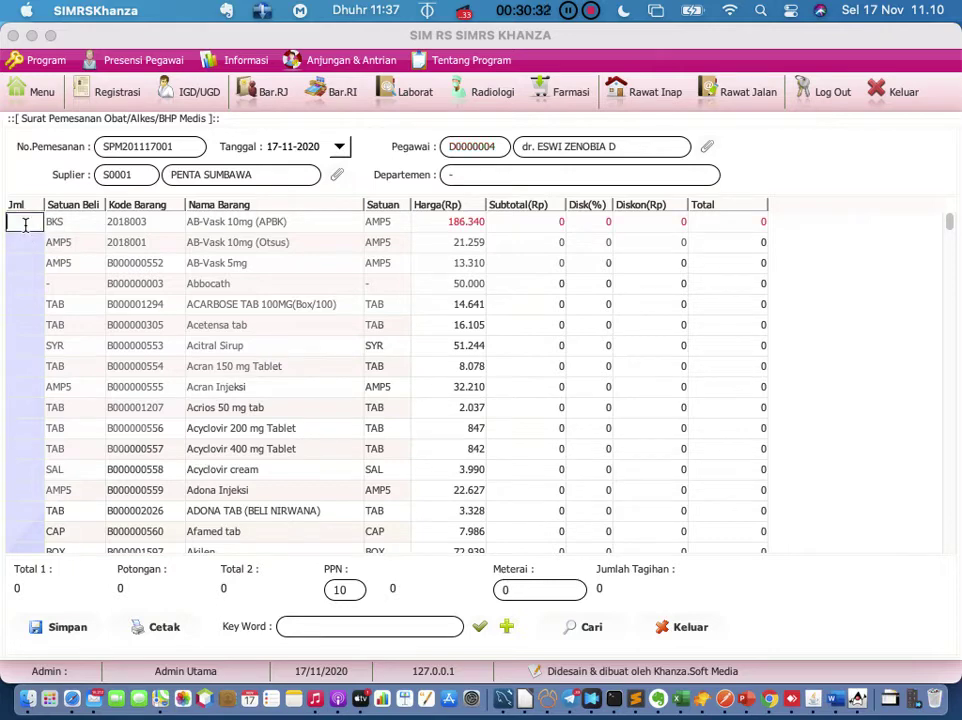
pyautogui.write('100')
pyautogui.press('Return')
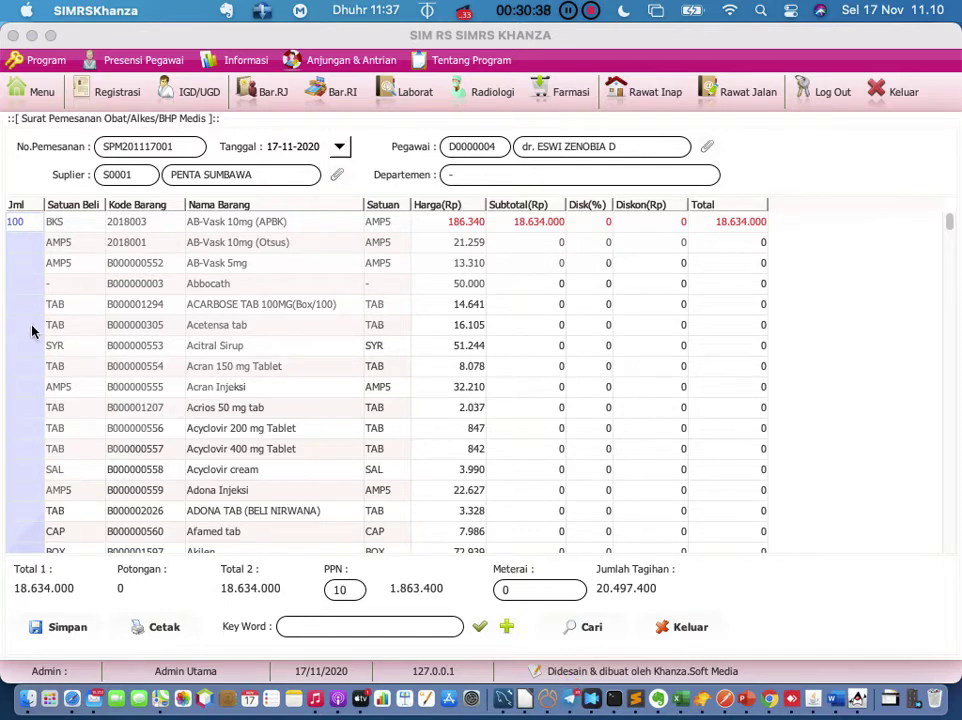
pyautogui.doubleClick(20, 386)
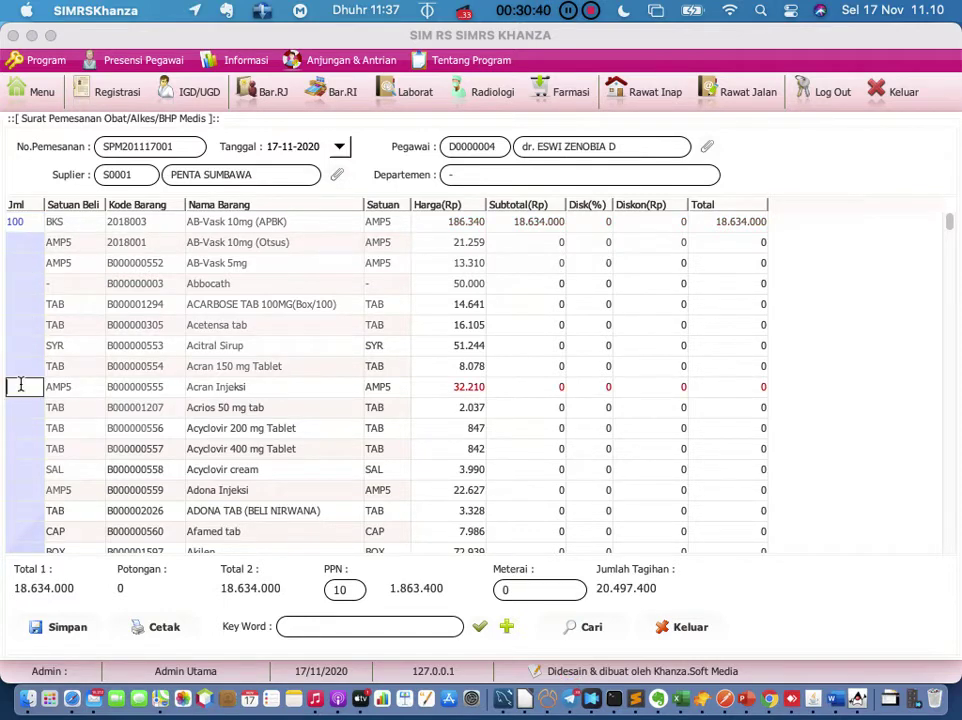
pyautogui.write('100')
pyautogui.press('Return')
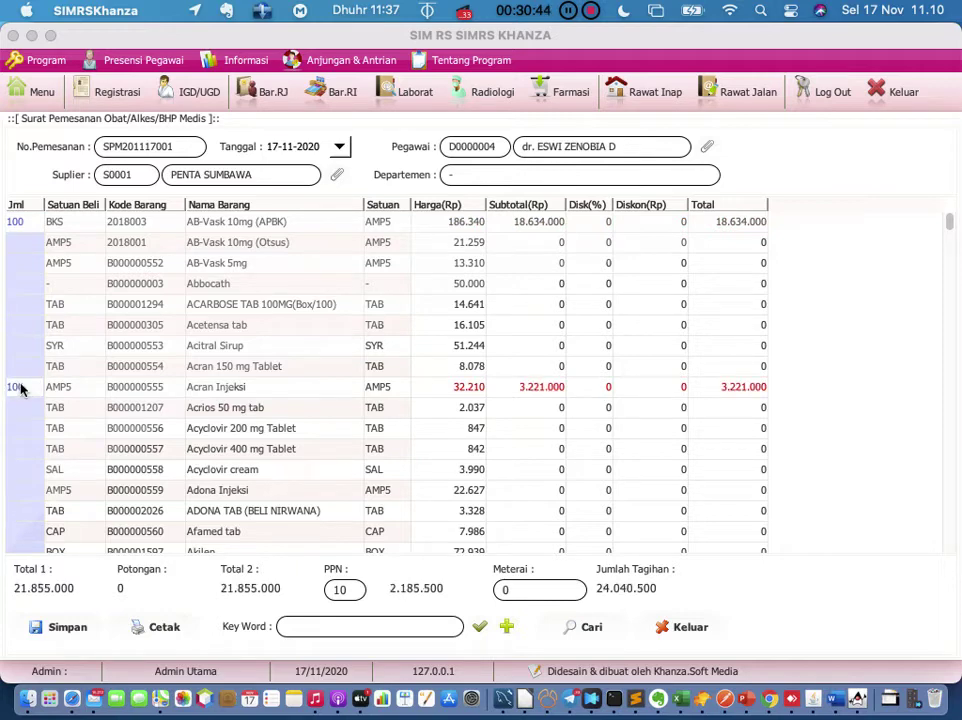
pyautogui.doubleClick(25, 449)
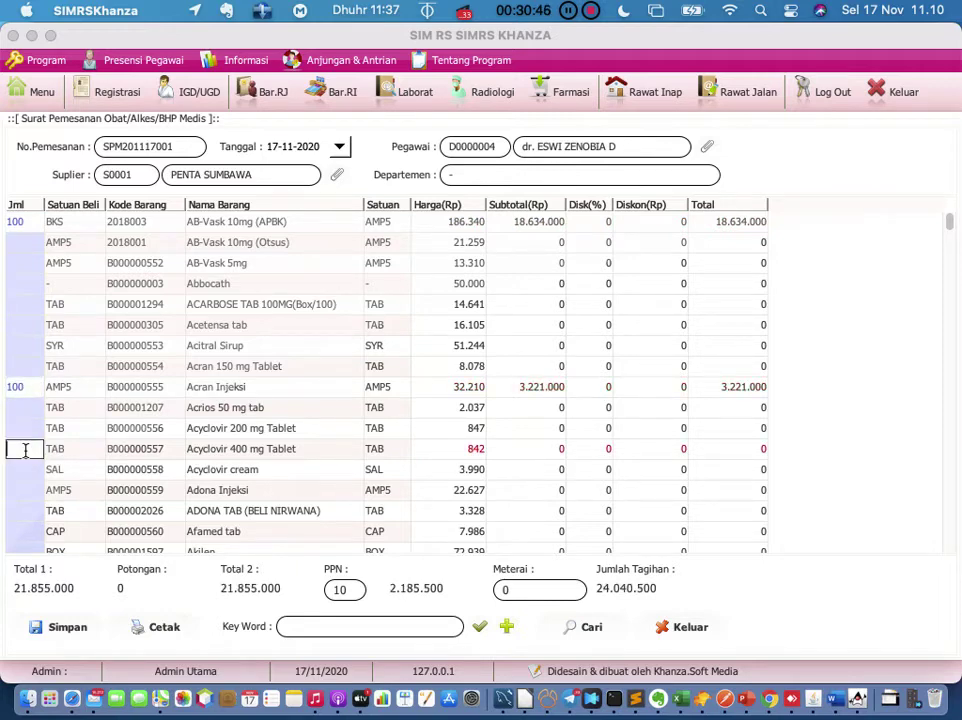
pyautogui.write('100')
pyautogui.click(26, 436)
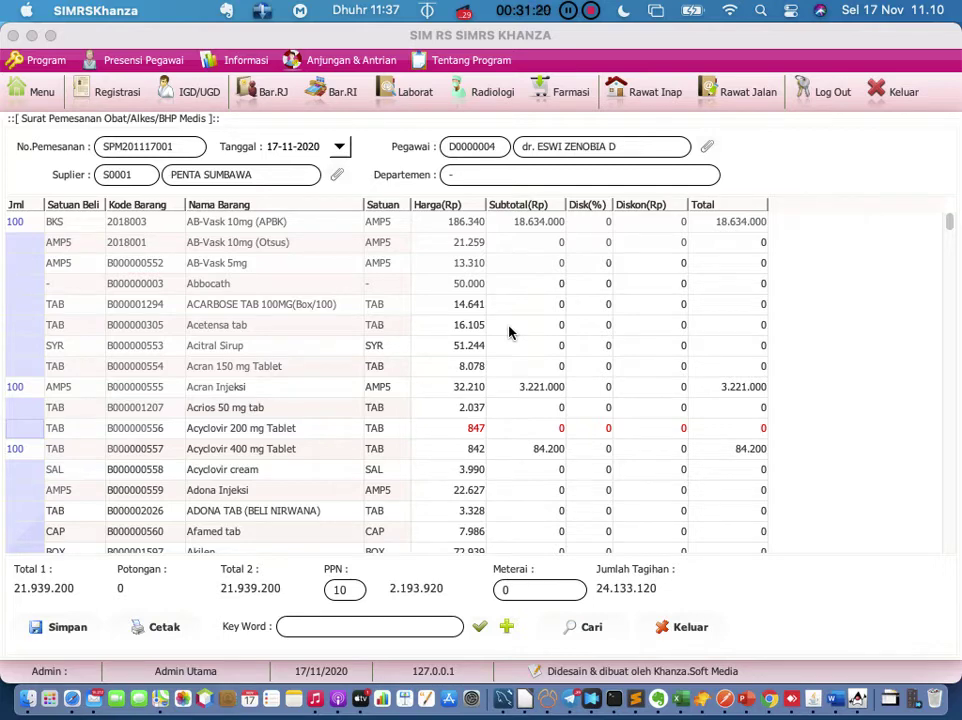
# Step: Print the order with the Mengetahui Apoteker and Kepala Bagian Keuangan signatories chosen
pyautogui.click(156, 630)
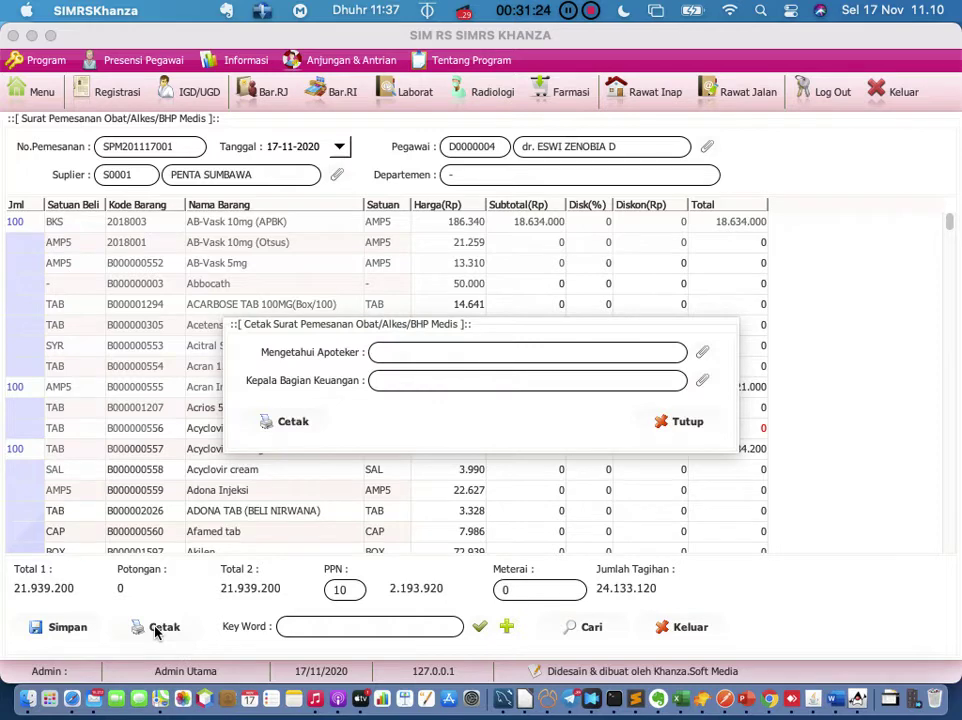
pyautogui.click(702, 352)
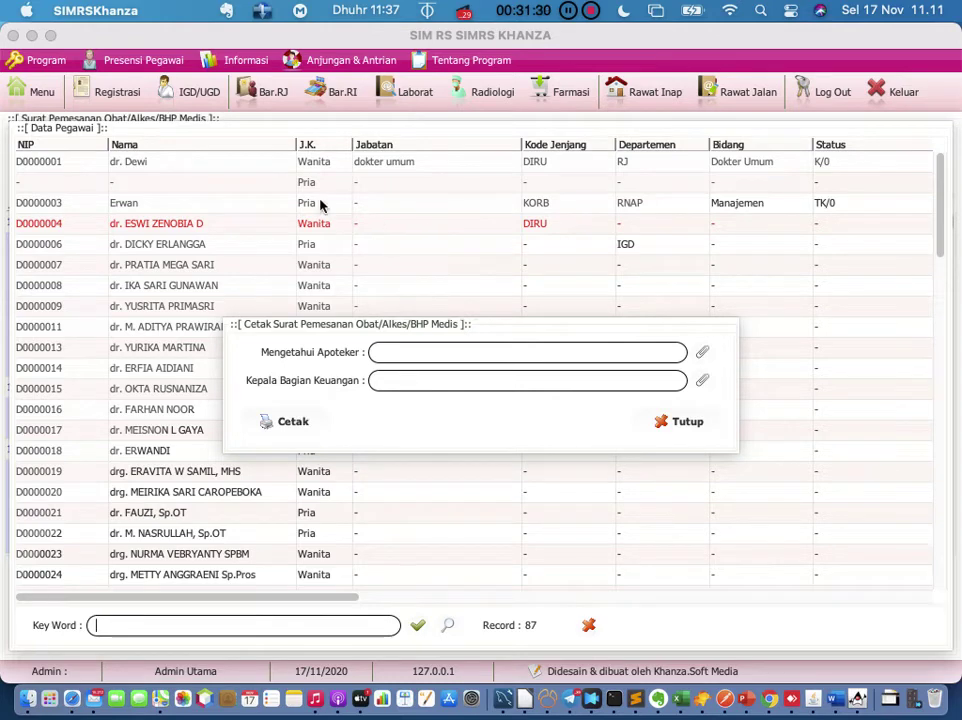
pyautogui.click(205, 223)
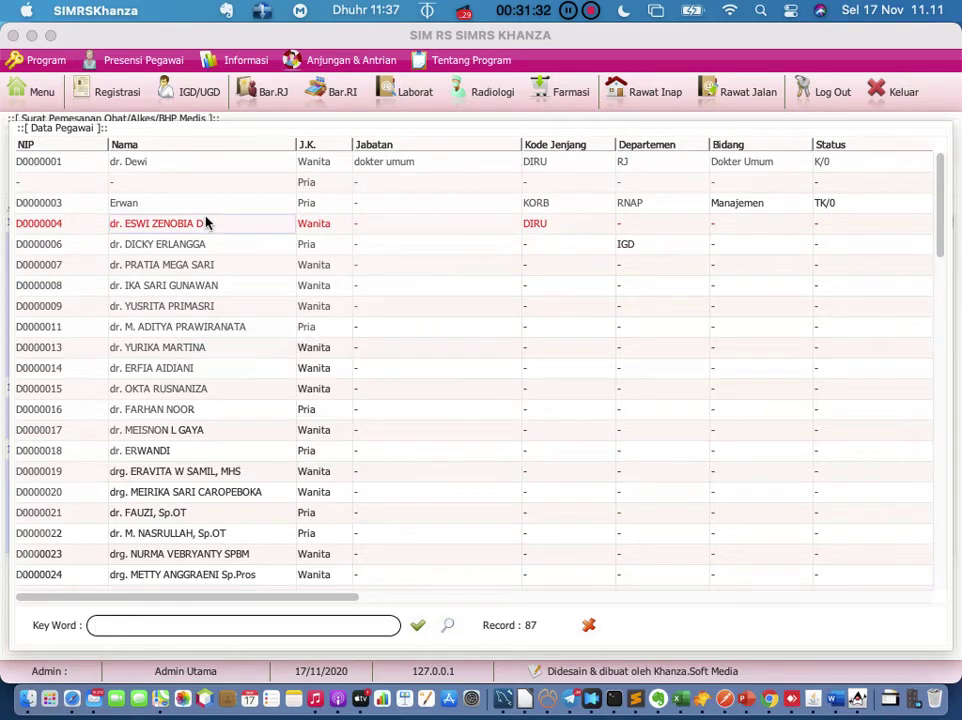
pyautogui.doubleClick(205, 223)
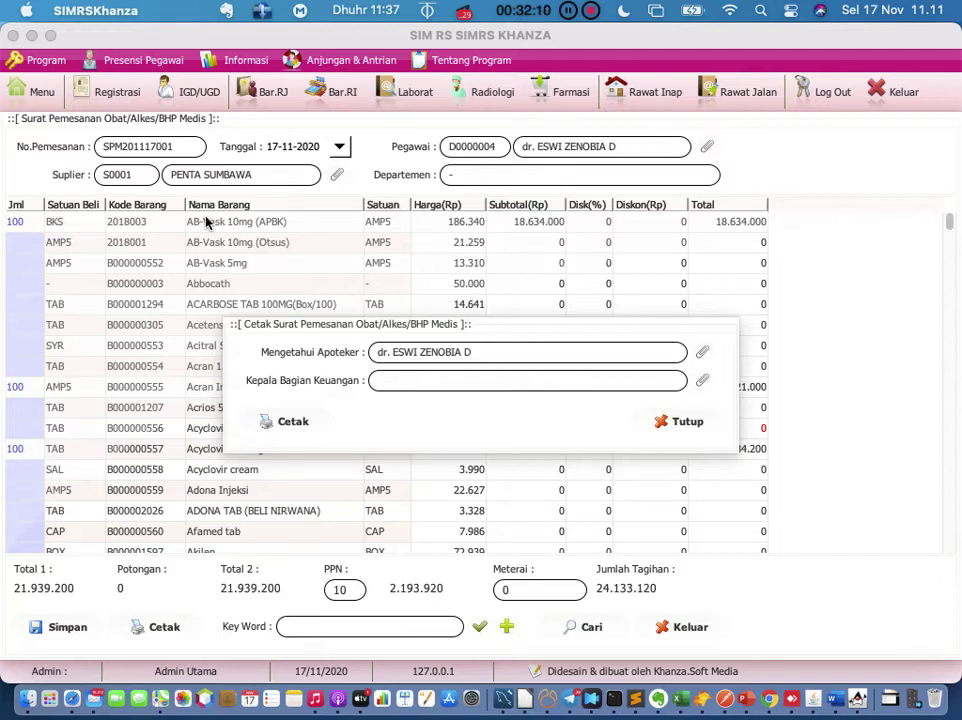
pyautogui.click(702, 381)
pyautogui.doubleClick(176, 266)
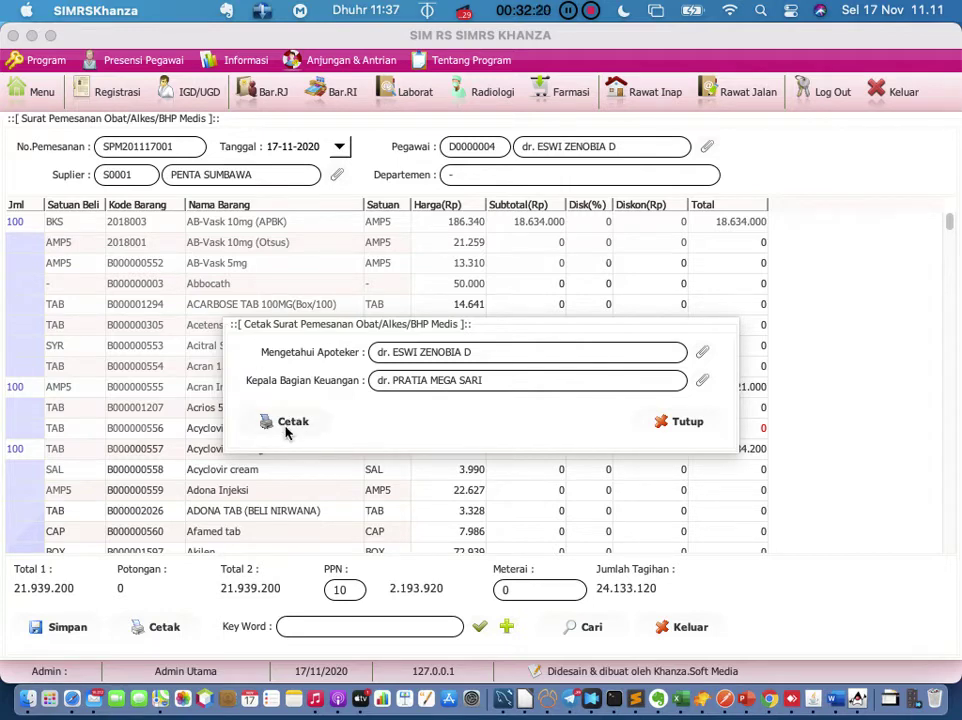
pyautogui.click(287, 424)
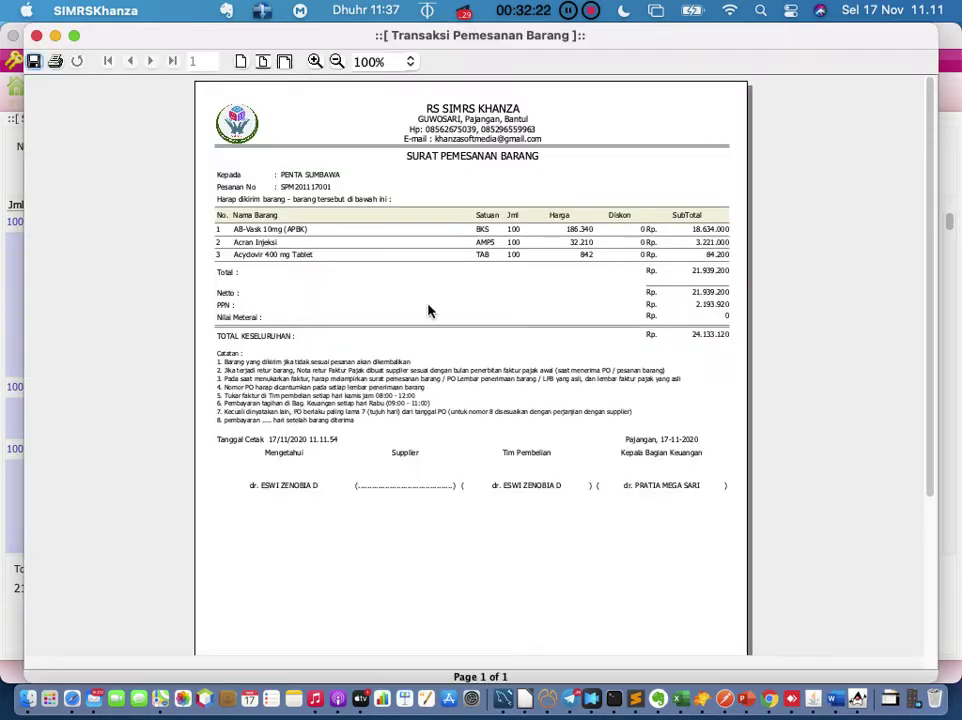
# Step: Review the order preview at 150%, then close the preview and print options
pyautogui.click(315, 62)
pyautogui.click(315, 62)
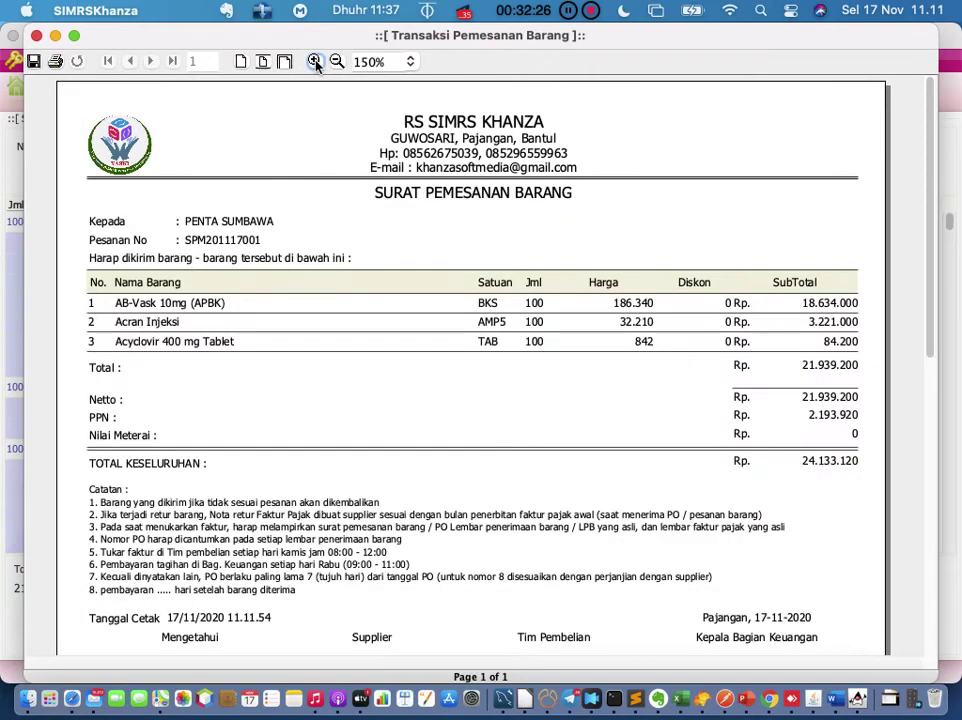
pyautogui.scroll(-3, 365, 303)
pyautogui.scroll(-5, 365, 305)
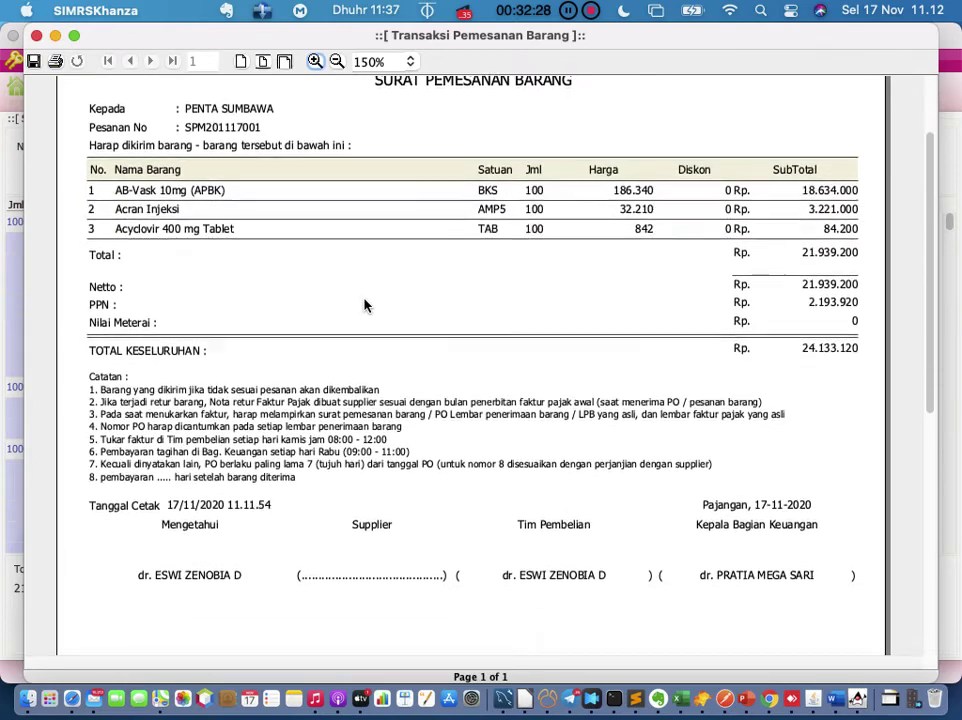
pyautogui.scroll(-3, 365, 304)
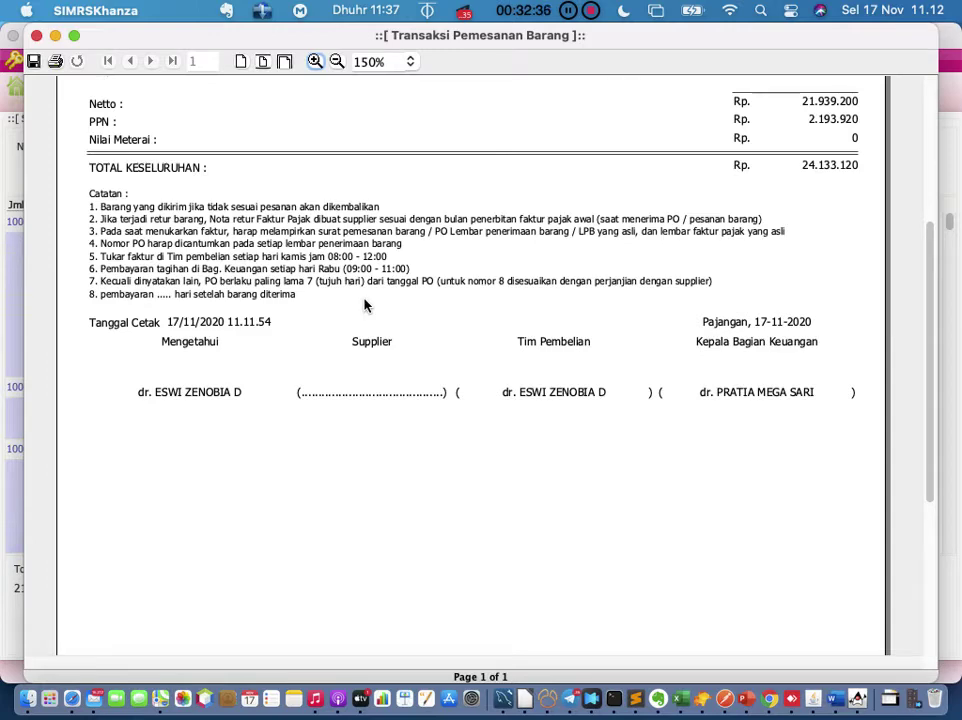
pyautogui.scroll(5, 365, 305)
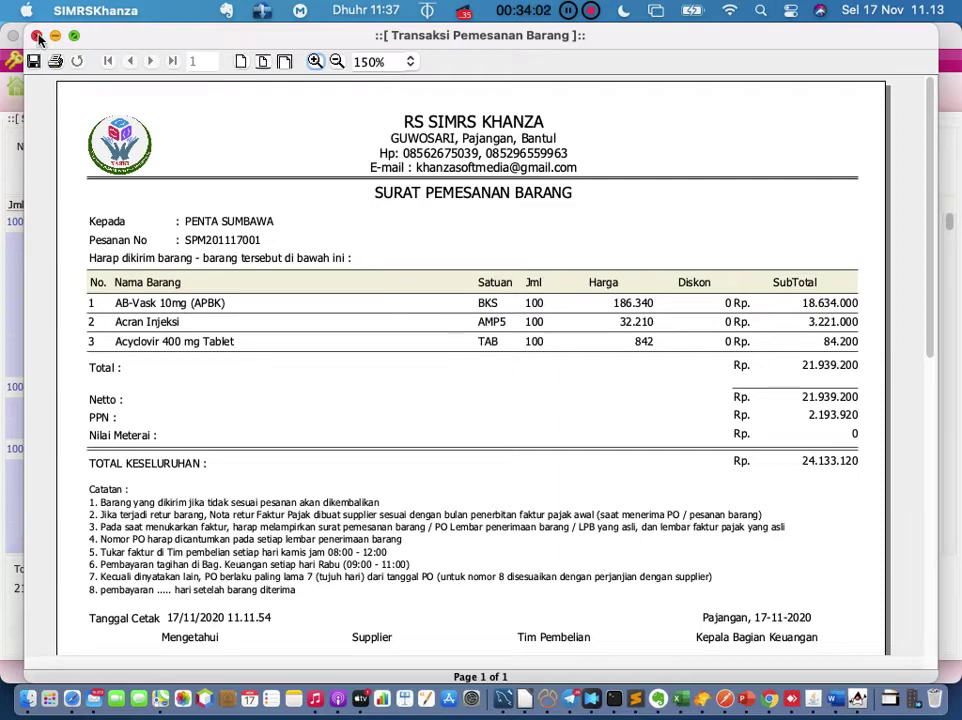
pyautogui.click(36, 36)
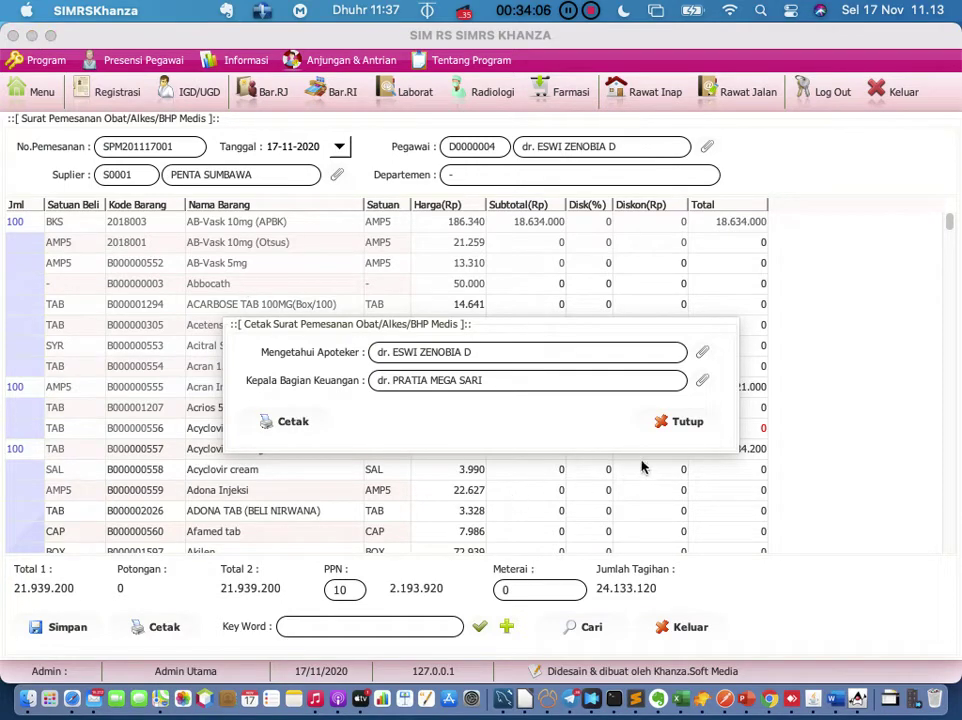
pyautogui.click(680, 422)
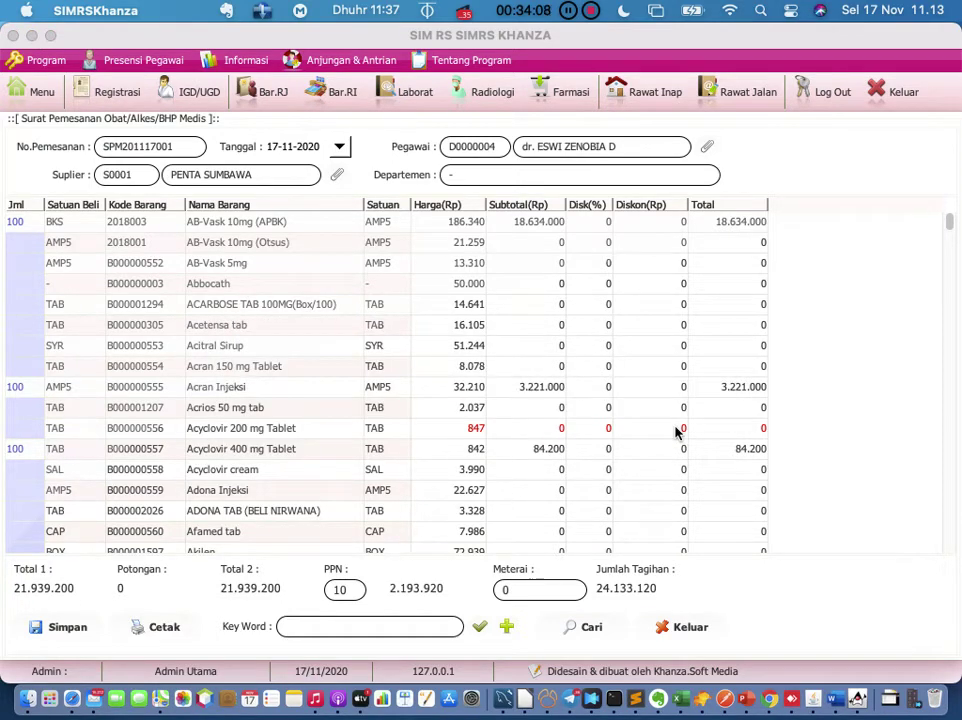
# Step: Save the order and dismiss the duplicate-number errors, leaving number SPM201117003
pyautogui.click(68, 630)
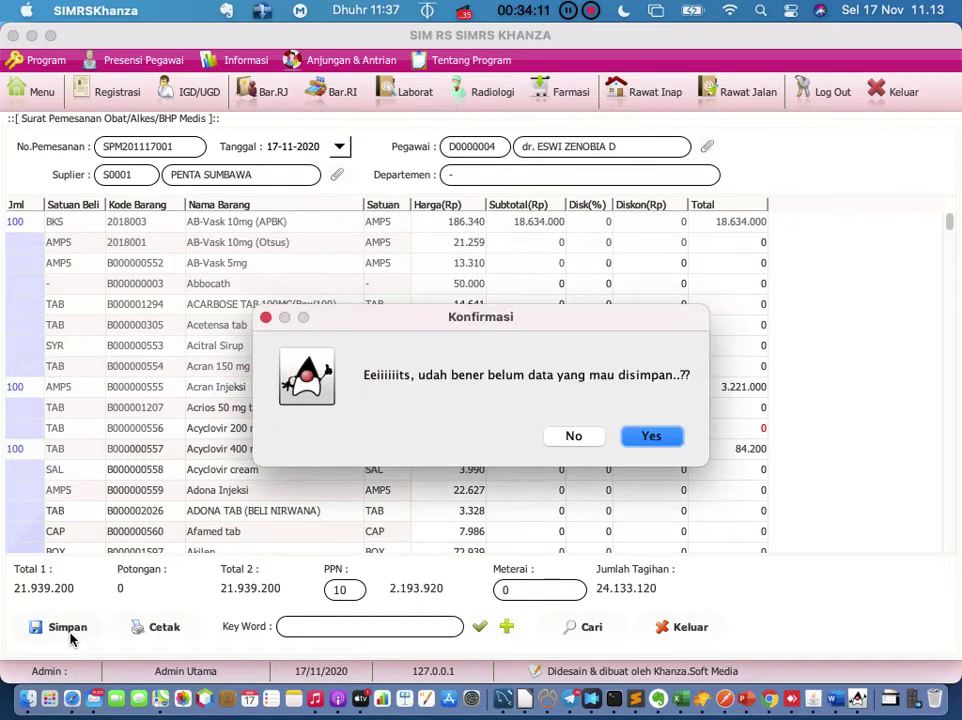
pyautogui.click(670, 437)
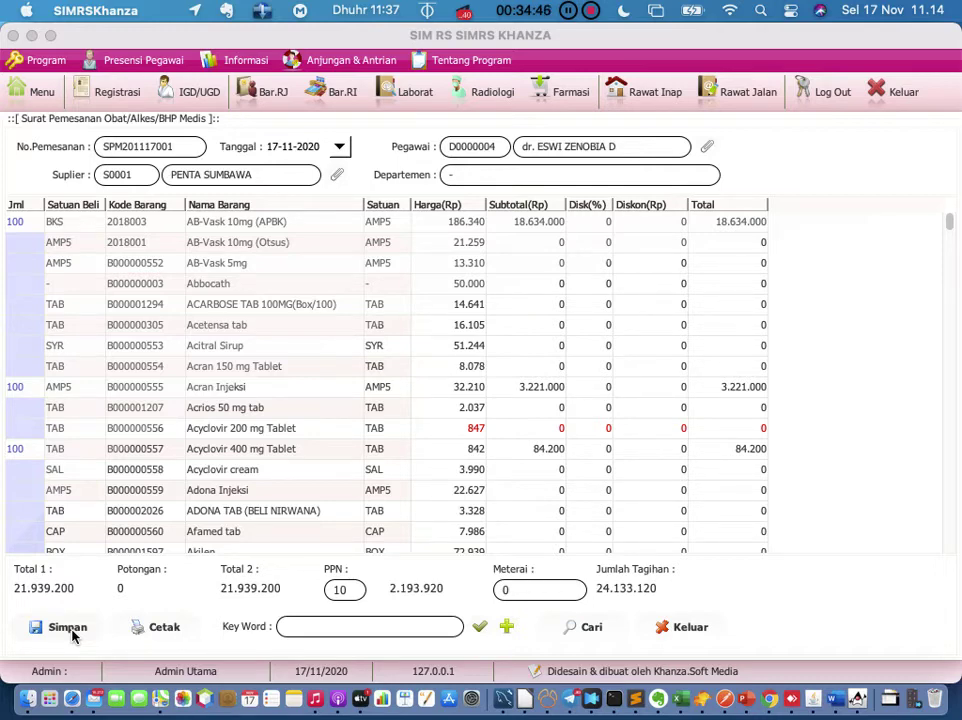
pyautogui.click(68, 628)
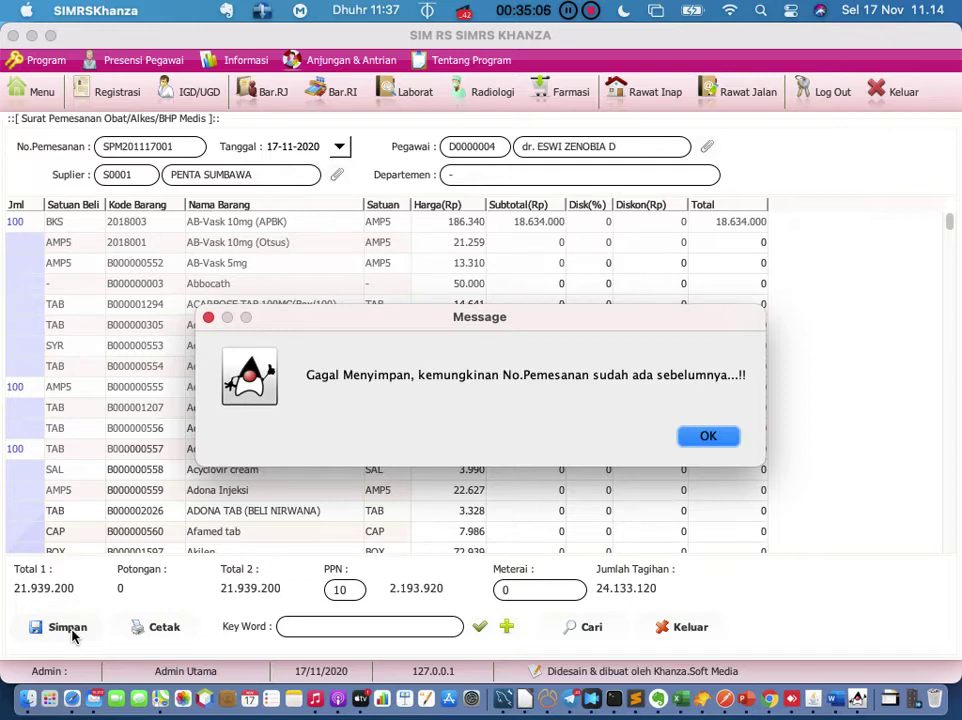
pyautogui.click(697, 427)
pyautogui.click(680, 405)
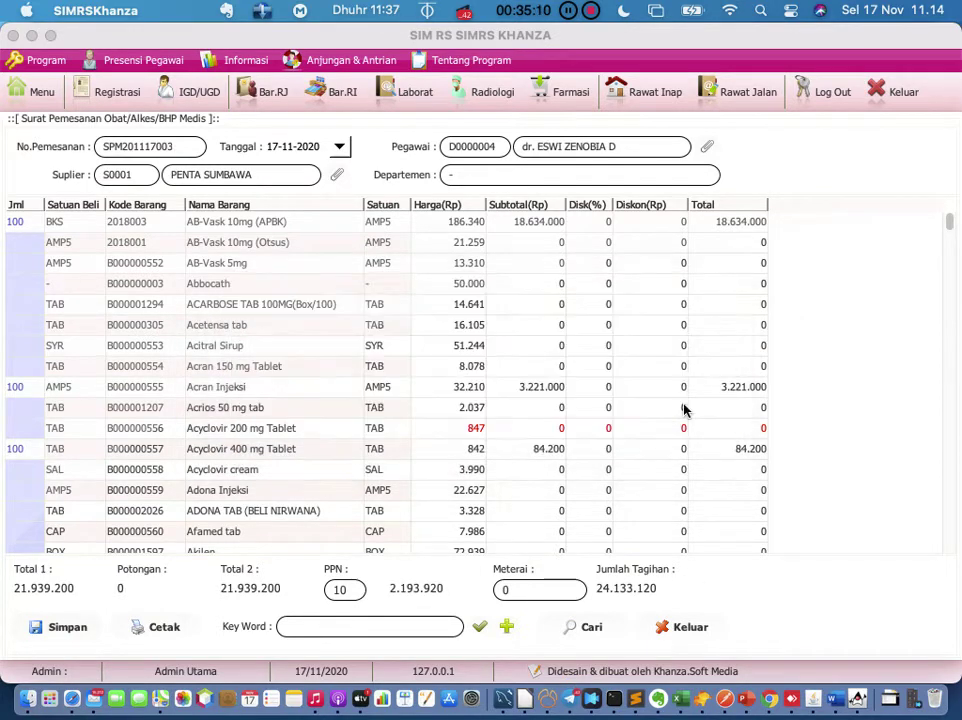
# Step: Browse saved orders SPM201117001 and SPM201117002, close the search and order form, and open Menu
pyautogui.click(590, 627)
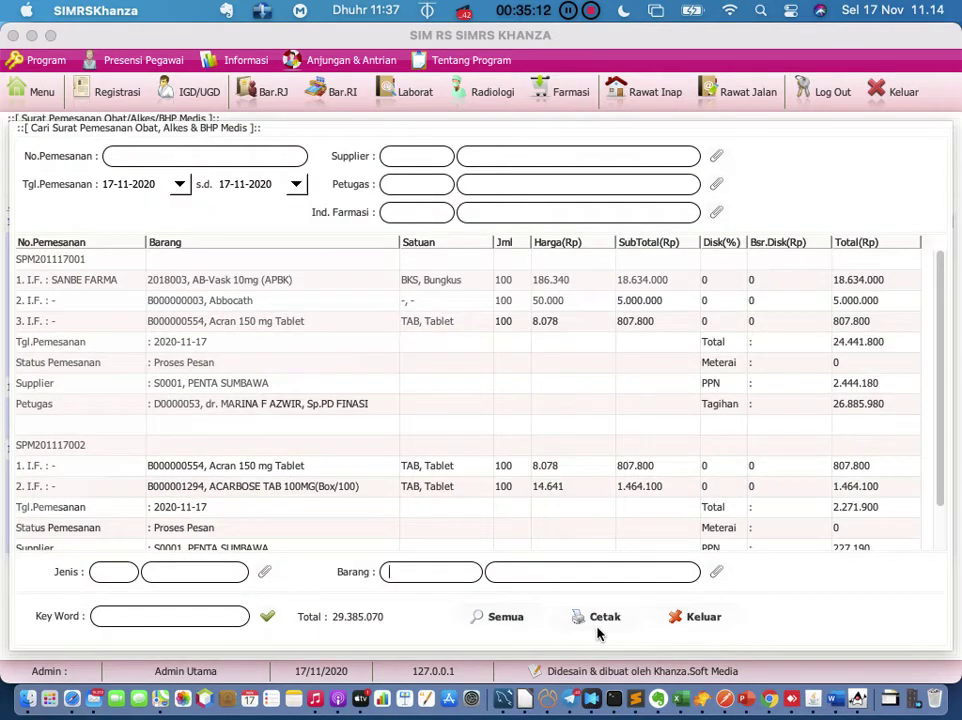
pyautogui.scroll(-3, 538, 343)
pyautogui.scroll(3, 538, 343)
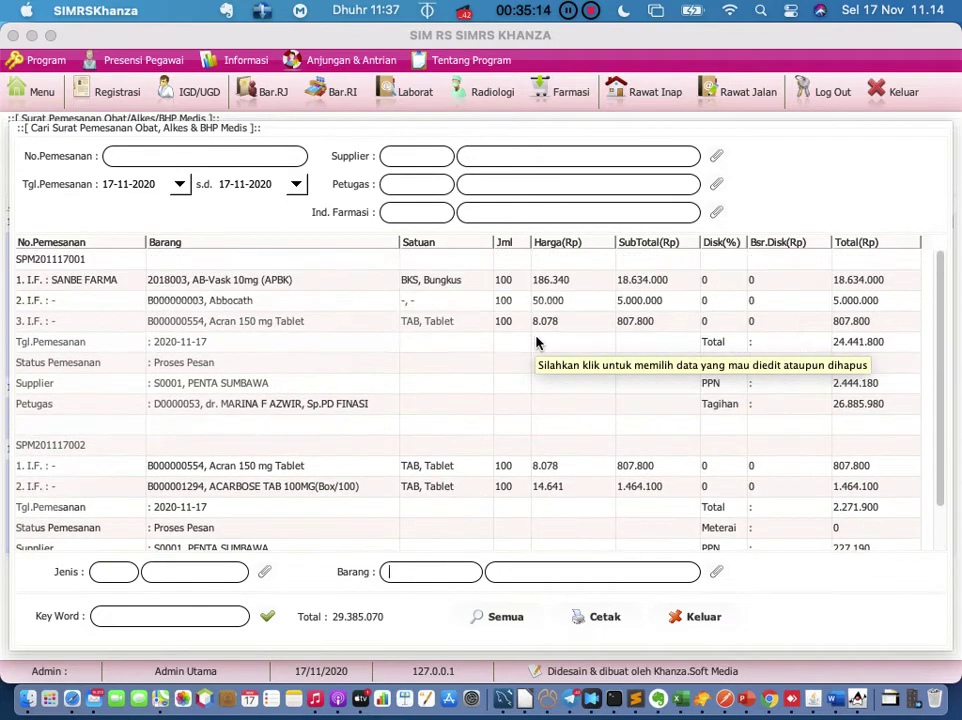
pyautogui.scroll(-2, 536, 343)
pyautogui.scroll(2, 536, 343)
pyautogui.scroll(-2, 536, 343)
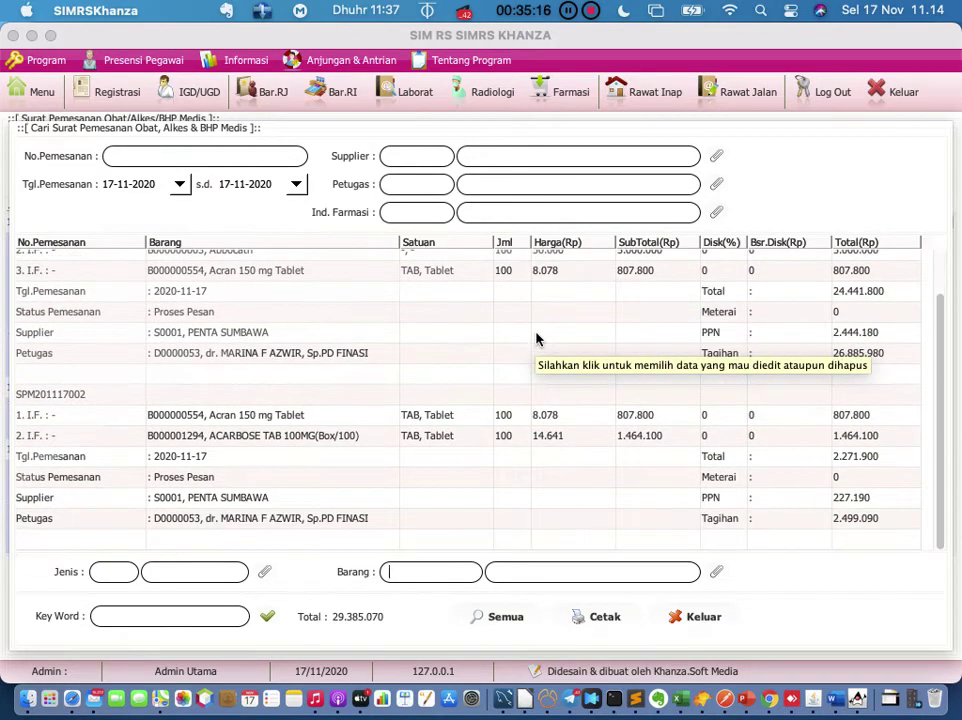
pyautogui.click(664, 618)
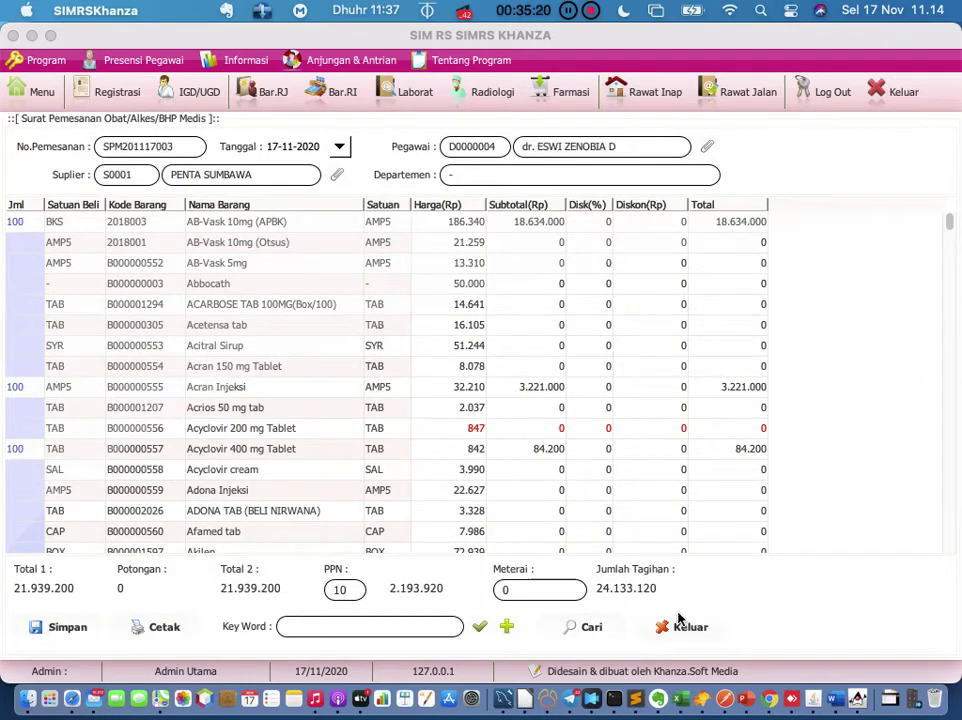
pyautogui.click(681, 625)
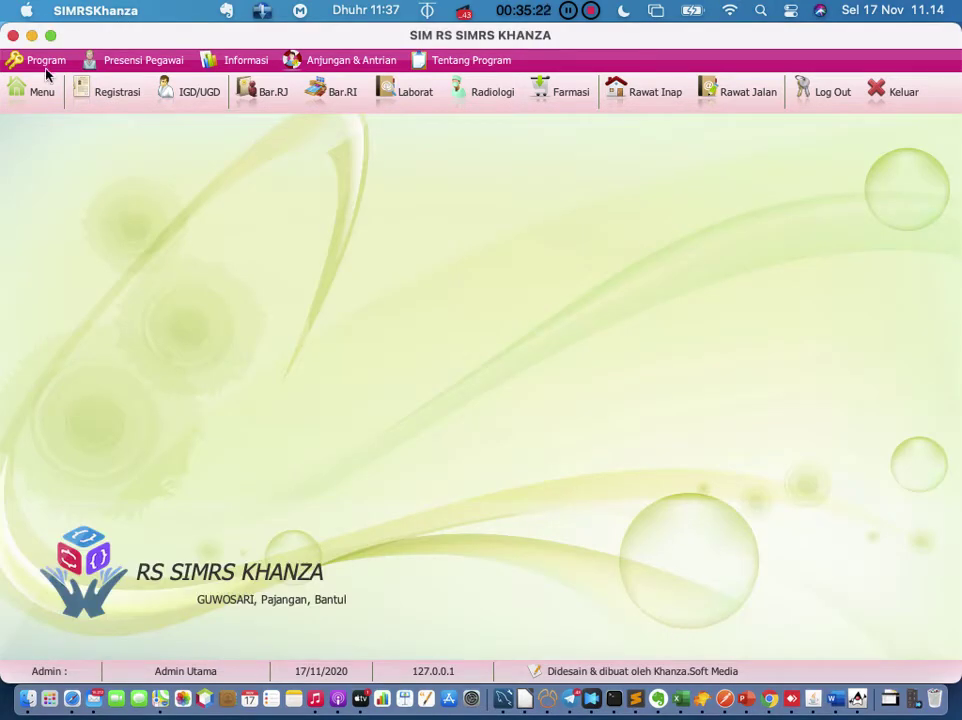
pyautogui.click(32, 90)
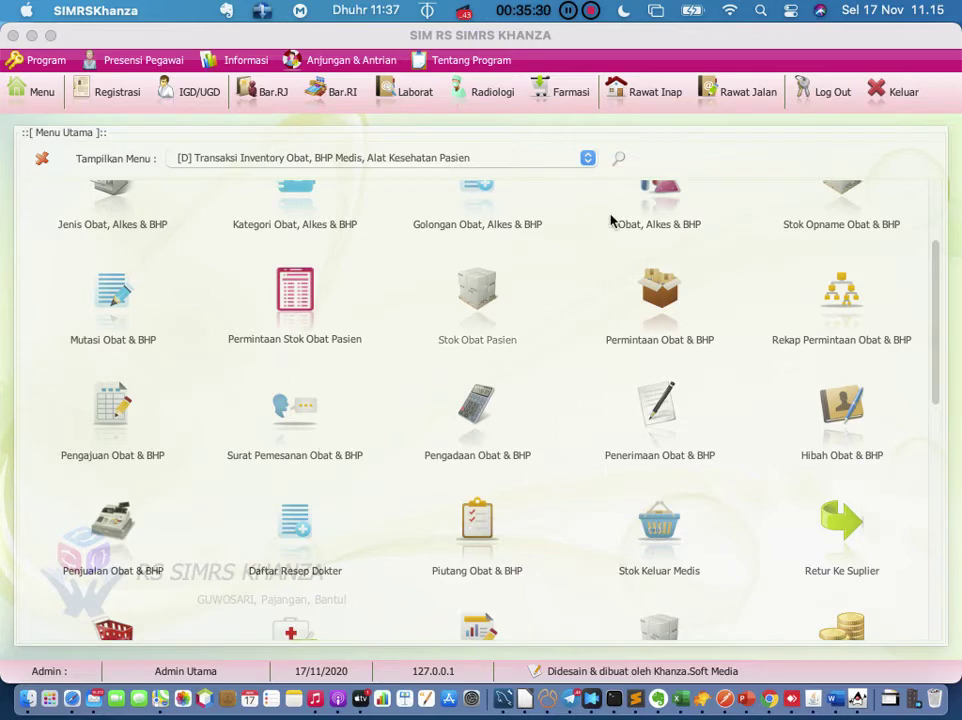
# Step: Search menus for 'surat peme' and open a fresh Surat Pemesanan Obat & BHP form
pyautogui.click(617, 161)
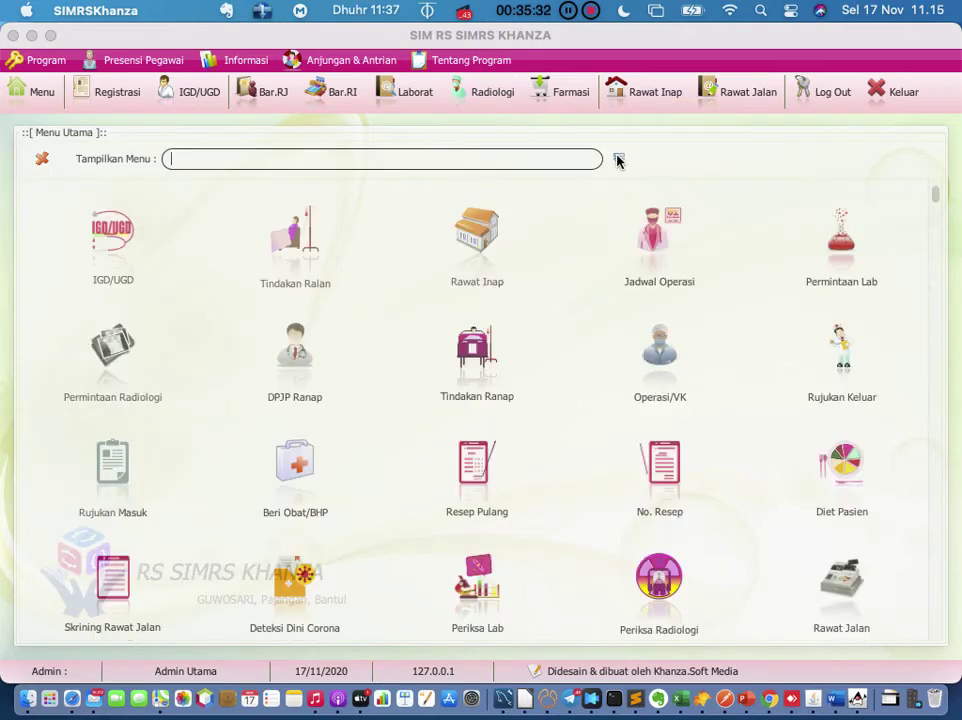
pyautogui.write('surat peme')
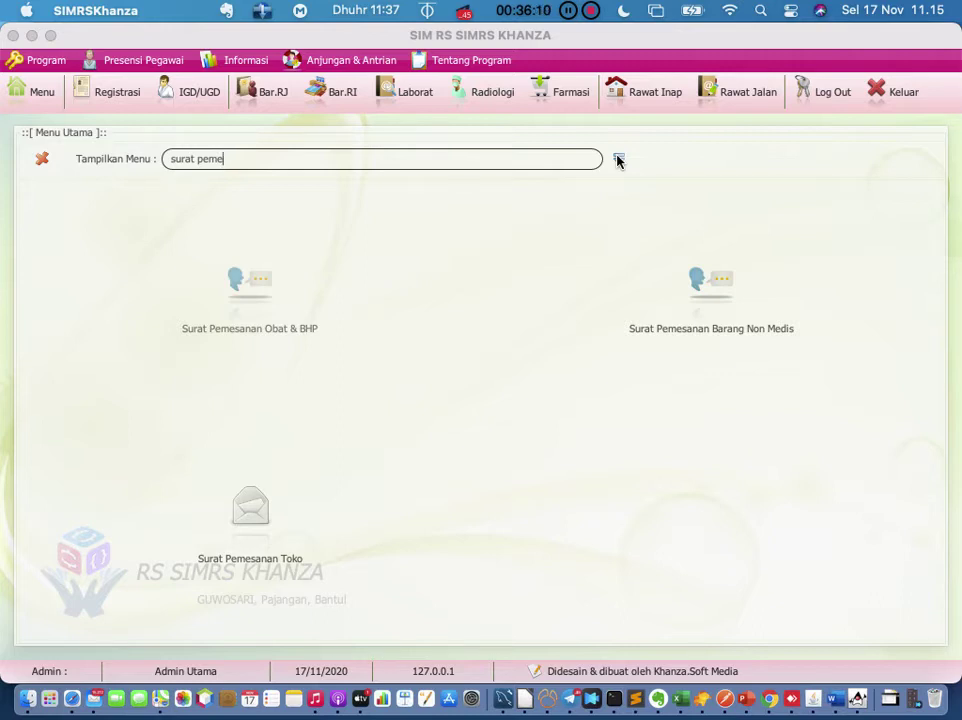
pyautogui.press('Return')
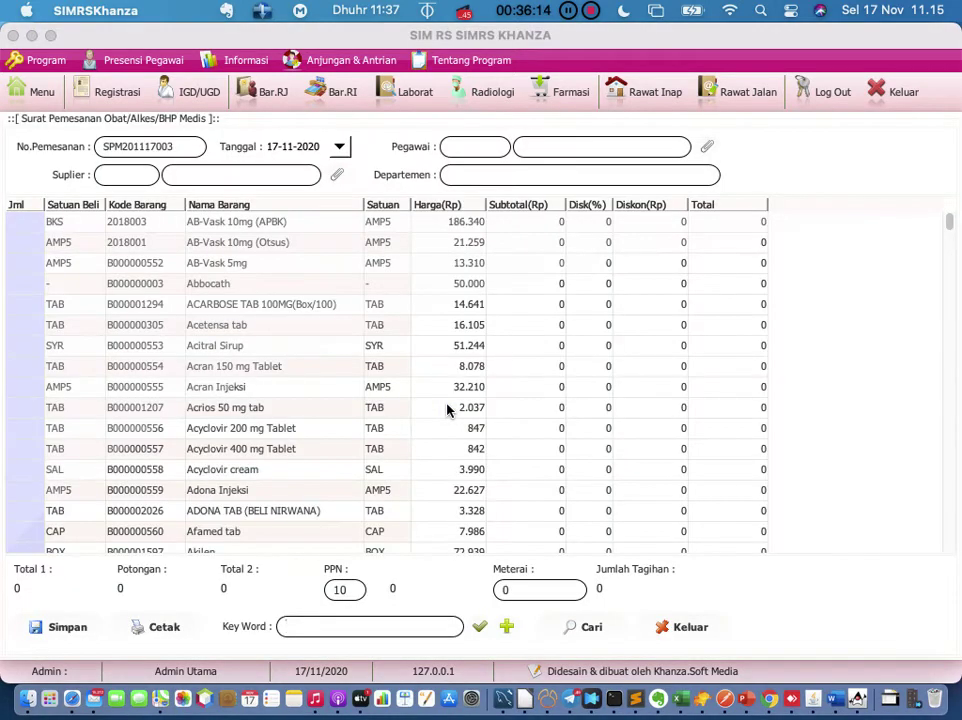
pyautogui.click(689, 627)
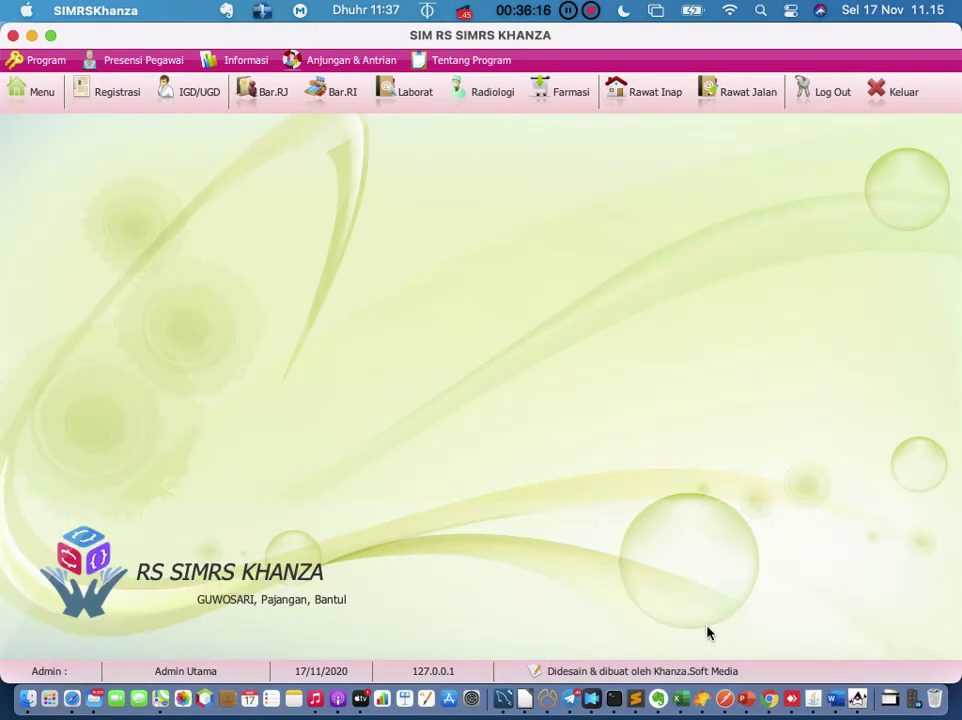
pyautogui.click(40, 100)
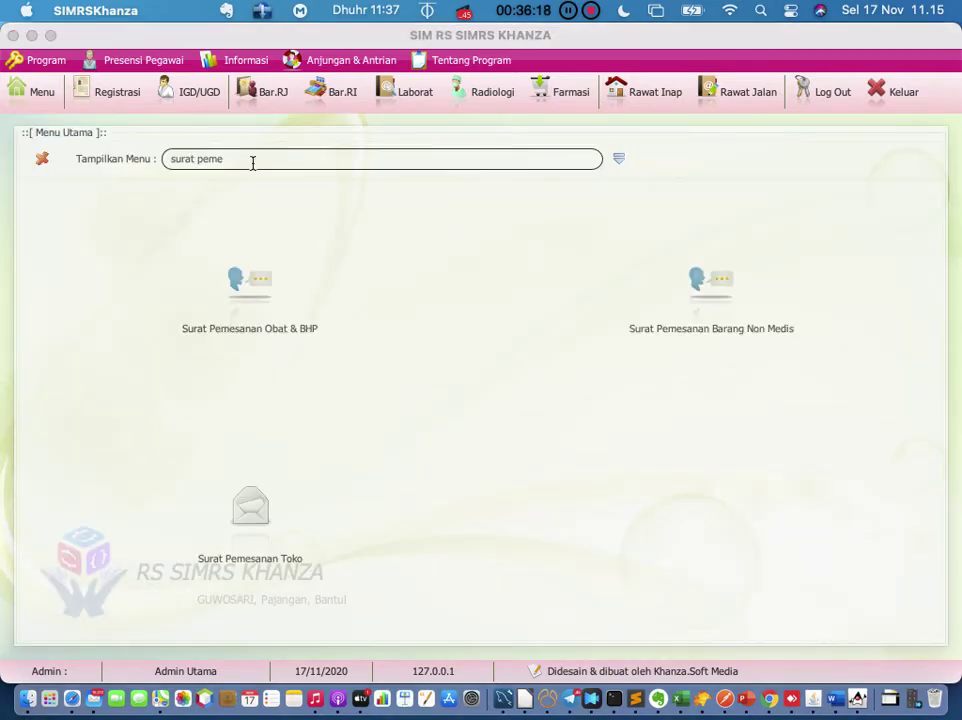
pyautogui.click(255, 310)
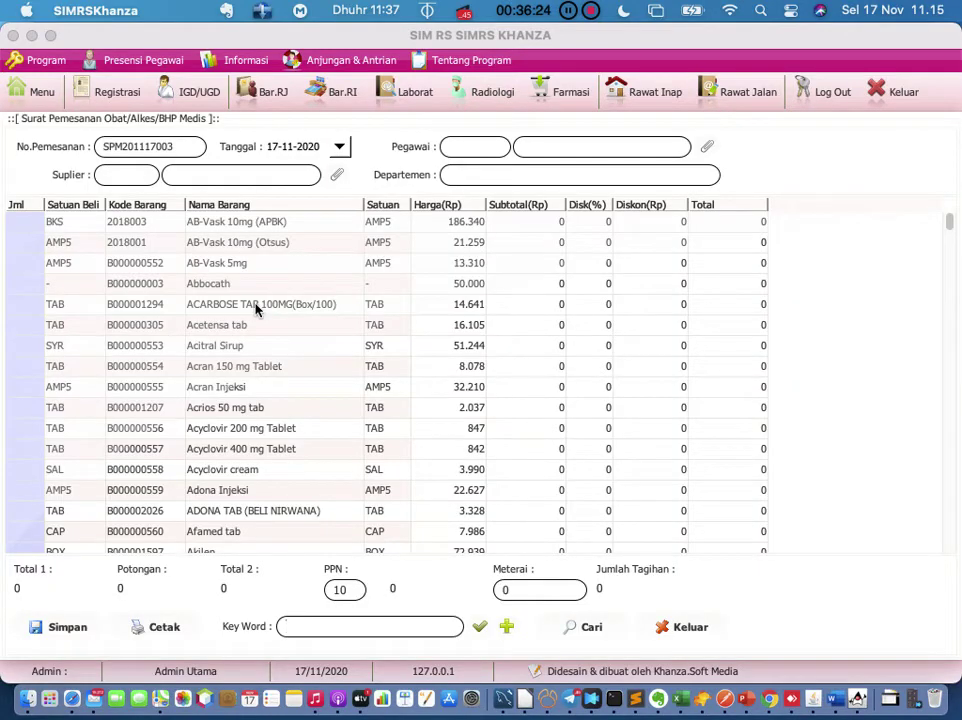
# Step: Open the purchase order search and enter the keyword 'acran'
pyautogui.click(584, 636)
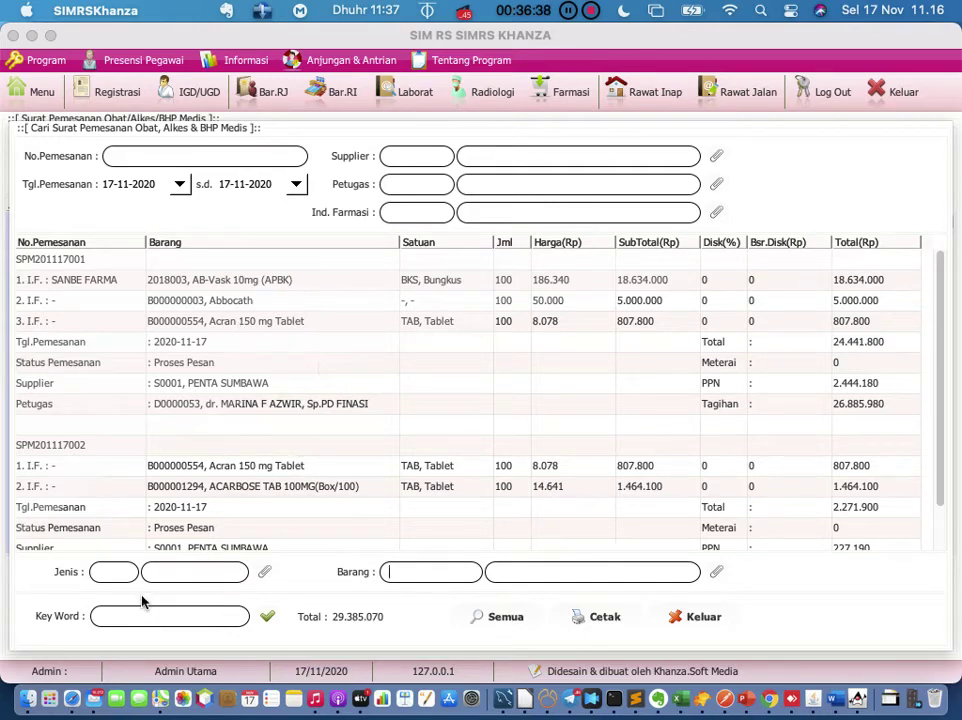
pyautogui.click(146, 620)
pyautogui.write('acran')
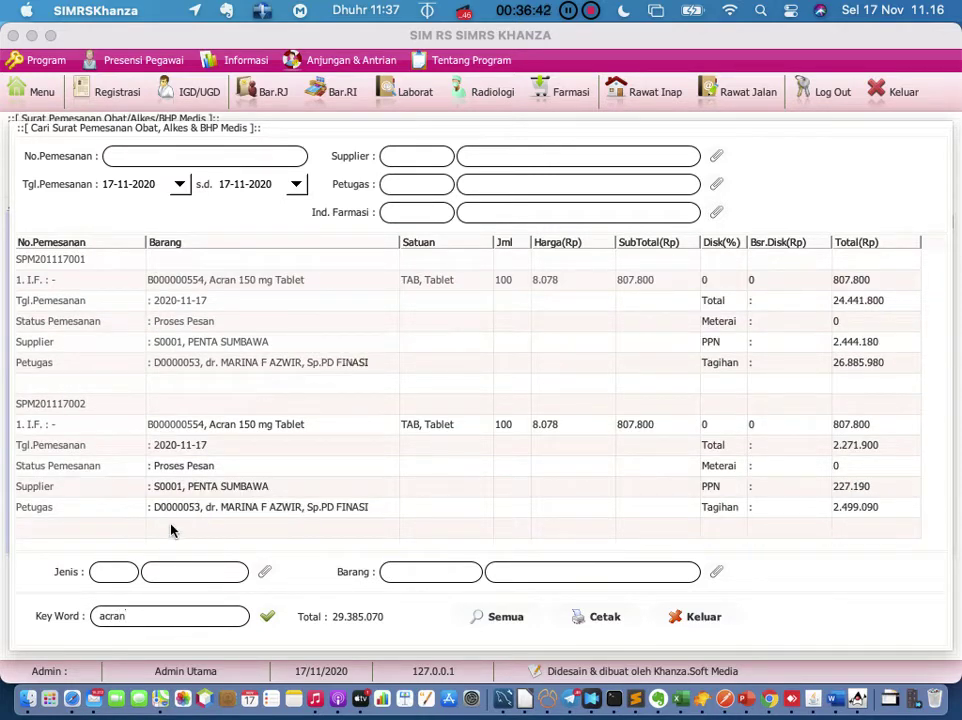
pyautogui.click(180, 185)
pyautogui.click(571, 34)
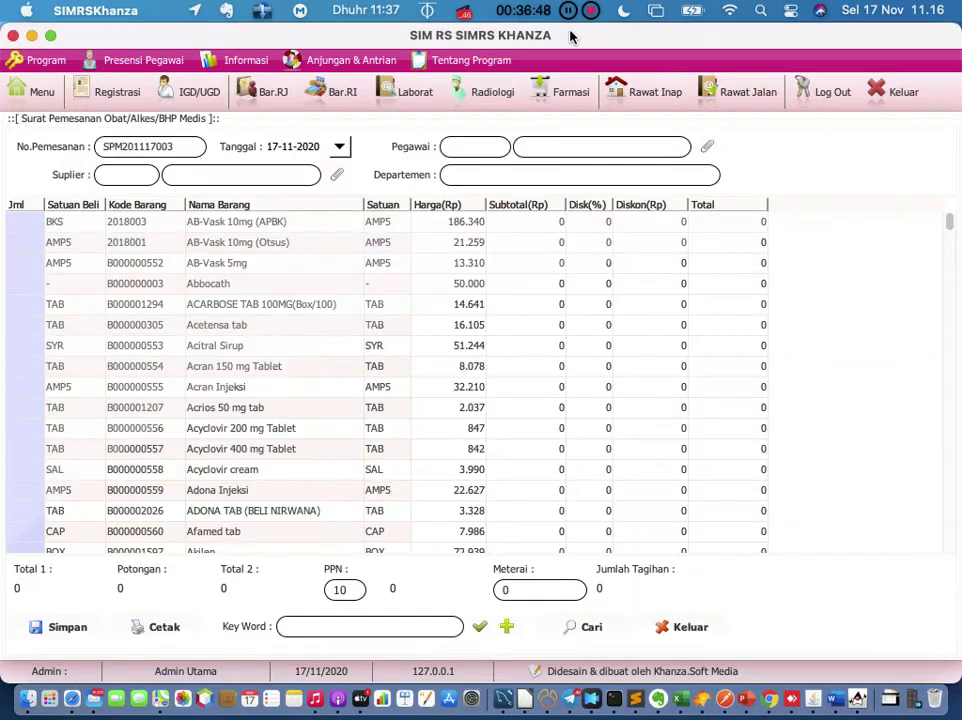
pyautogui.click(690, 636)
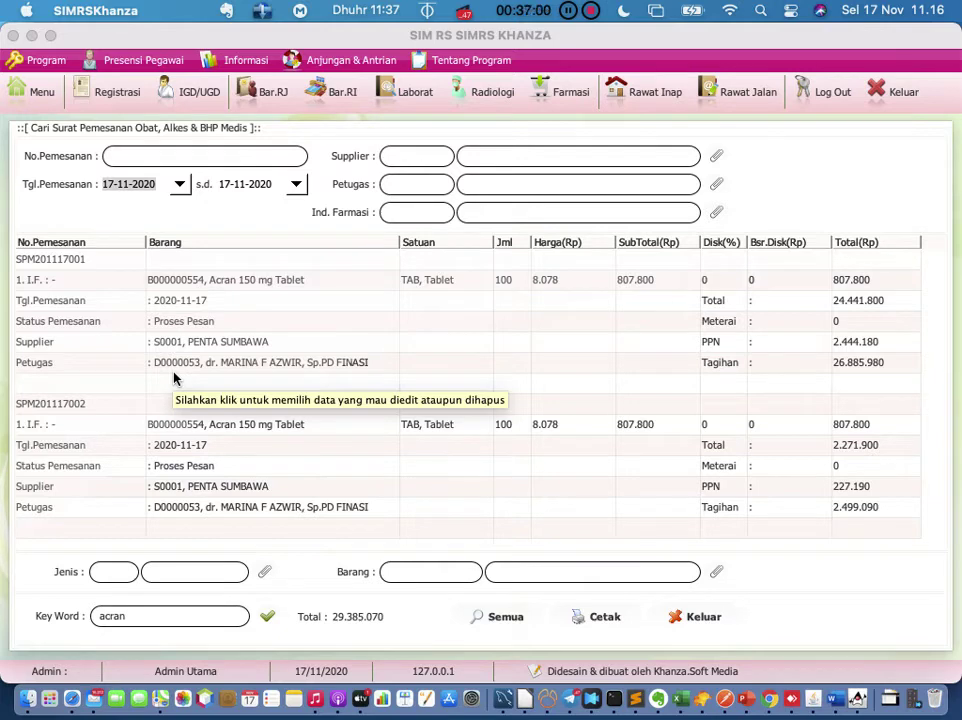
# Step: Set the start date to 17-11-2020, filter by 'acran', and select order SPM201117001
pyautogui.click(181, 188)
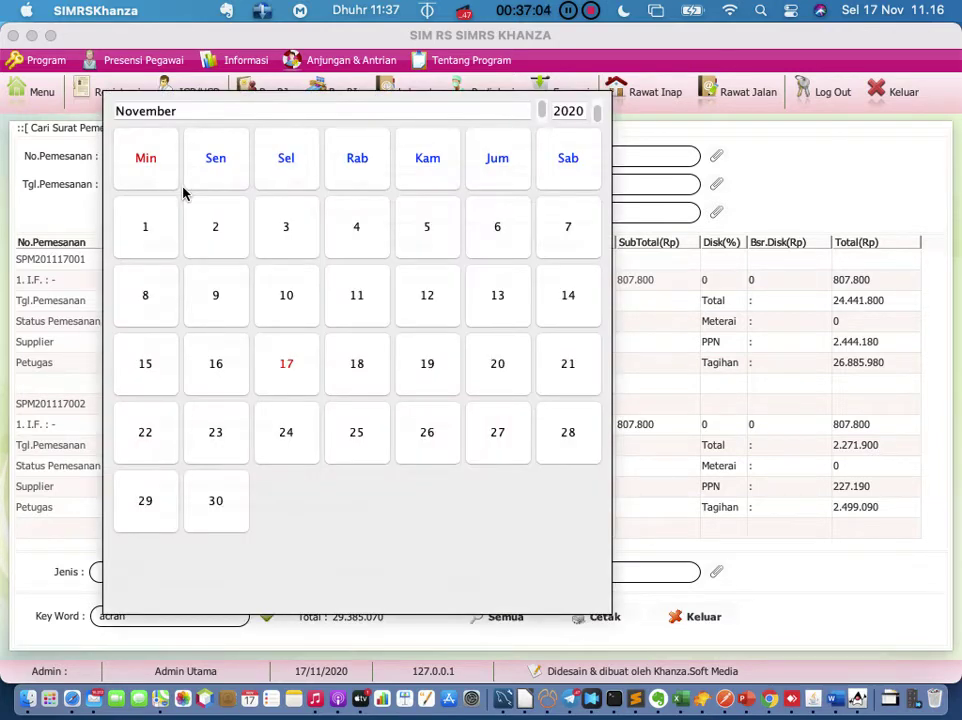
pyautogui.click(281, 370)
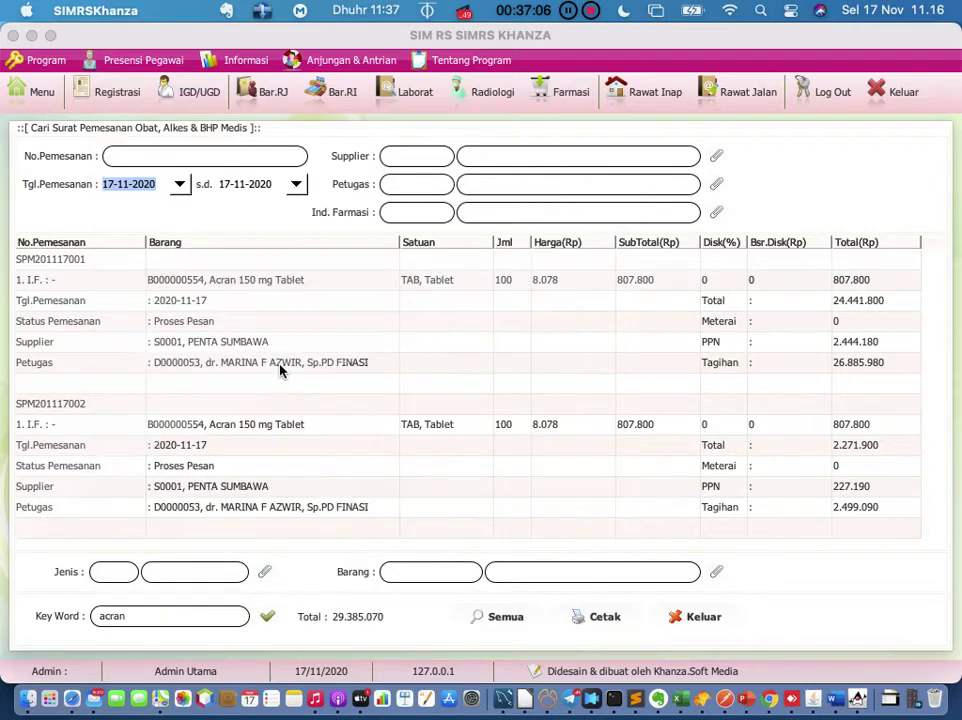
pyautogui.click(155, 617)
pyautogui.press('BackSpace')
pyautogui.press('BackSpace')
pyautogui.press('BackSpace')
pyautogui.press('BackSpace')
pyautogui.press('BackSpace')
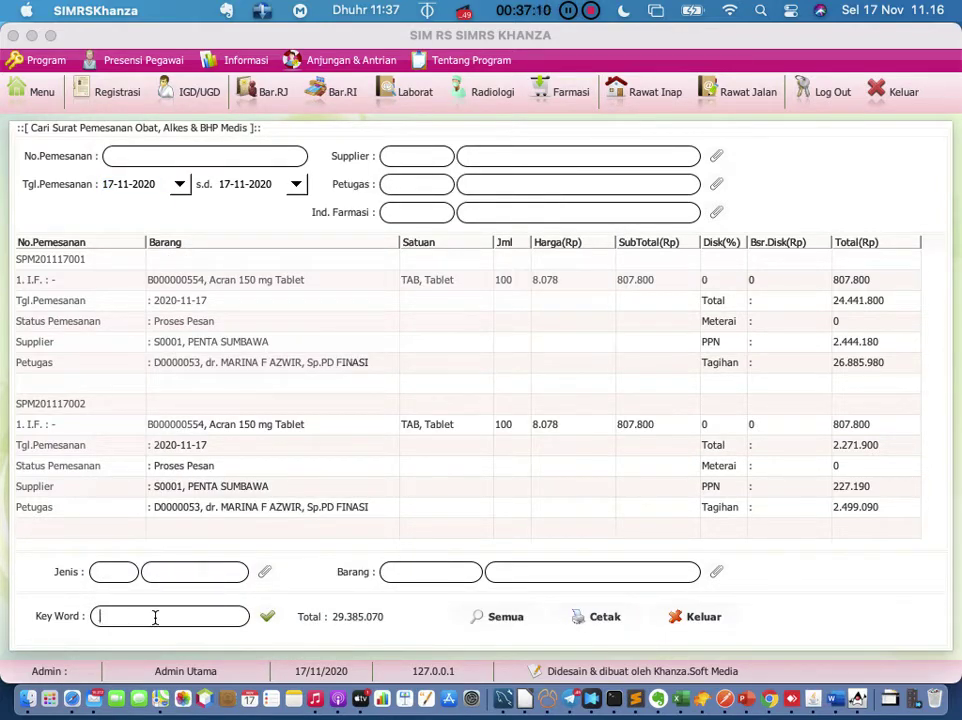
pyautogui.click(264, 616)
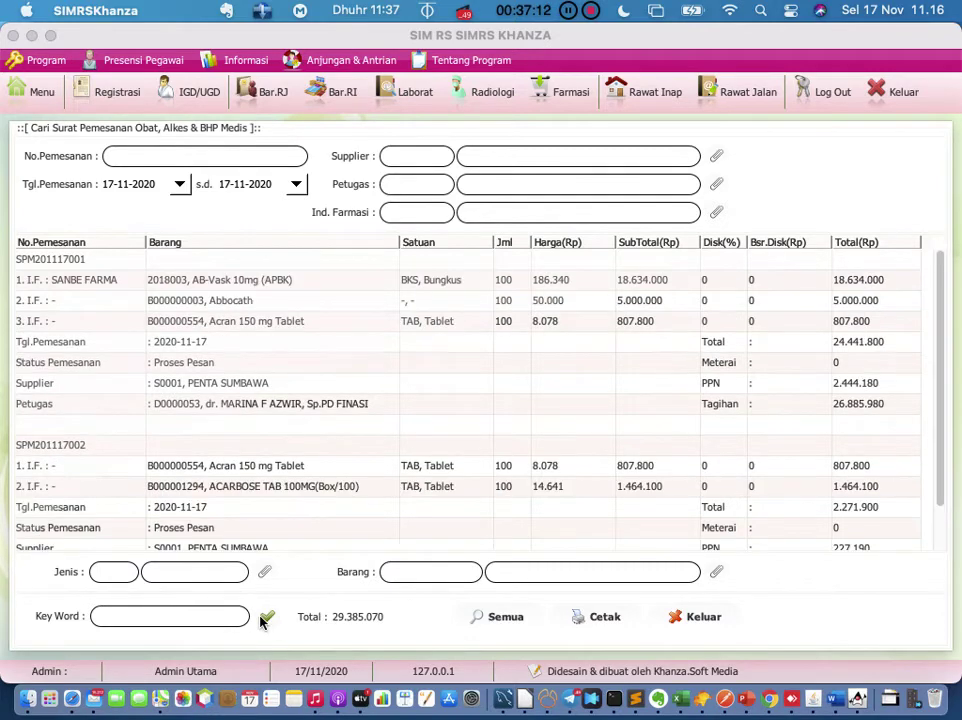
pyautogui.click(159, 617)
pyautogui.write('acran')
pyautogui.click(266, 616)
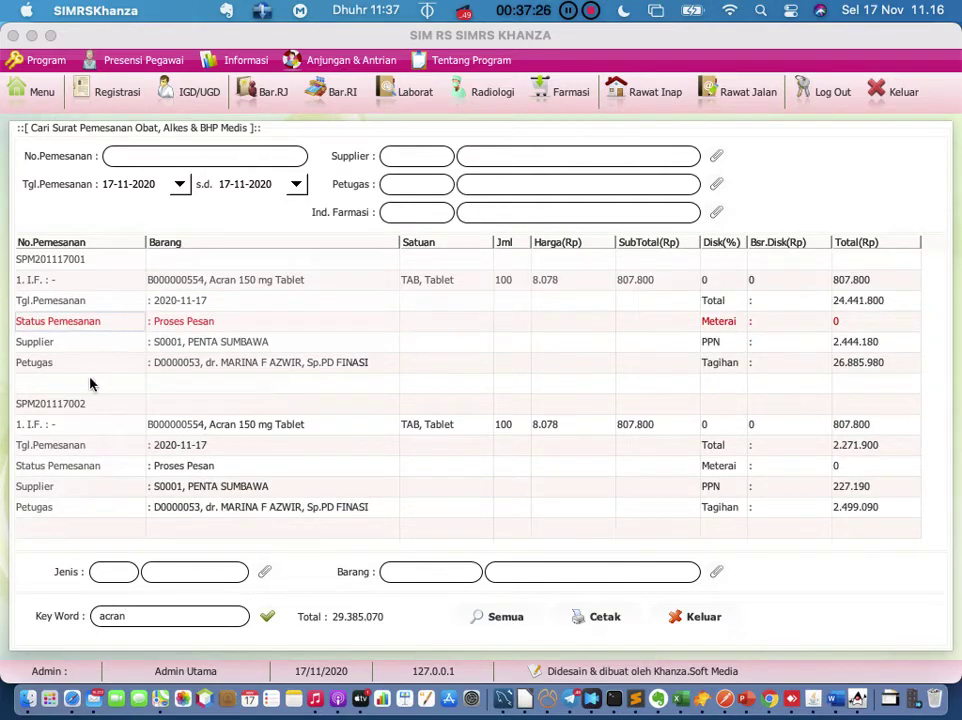
pyautogui.click(75, 262)
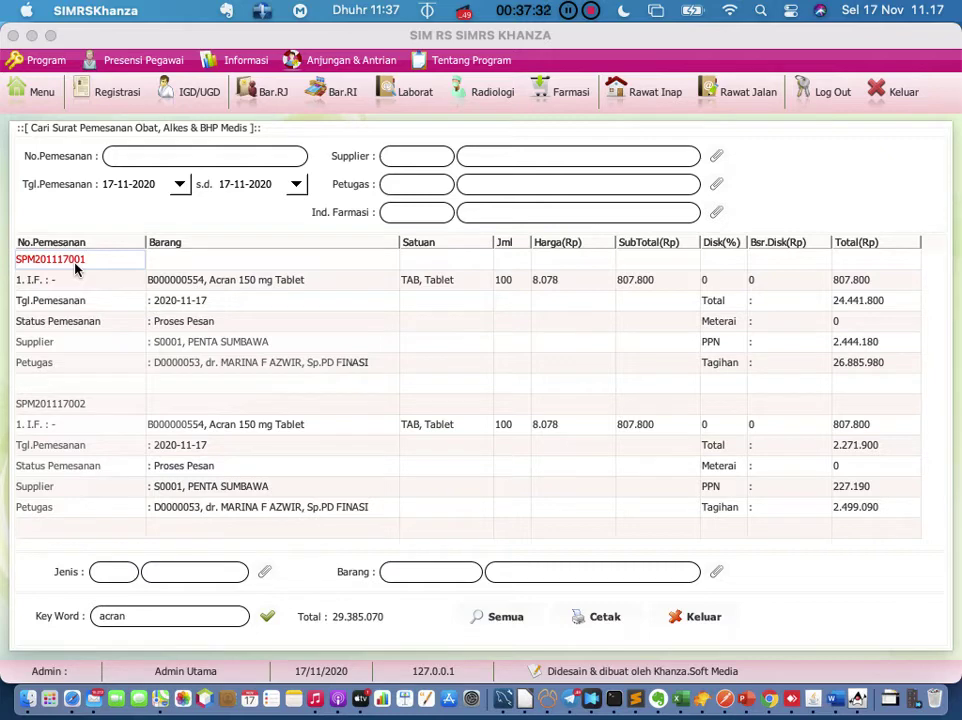
# Step: Clear the 'acran' keyword filter so every item of both drug orders is listed
pyautogui.rightClick(75, 268)
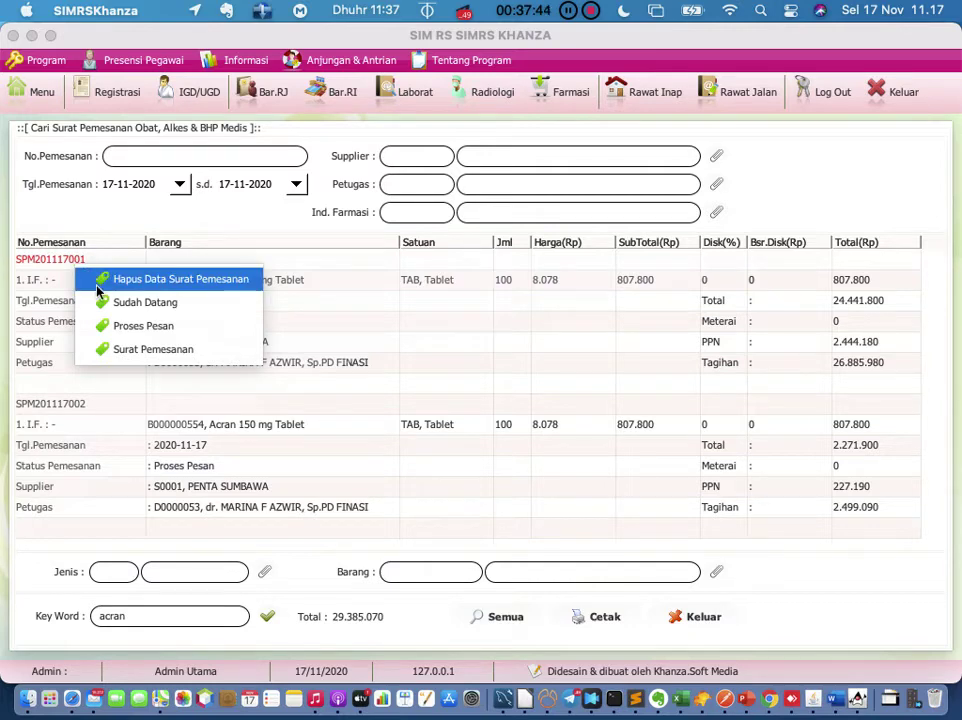
pyautogui.click(44, 320)
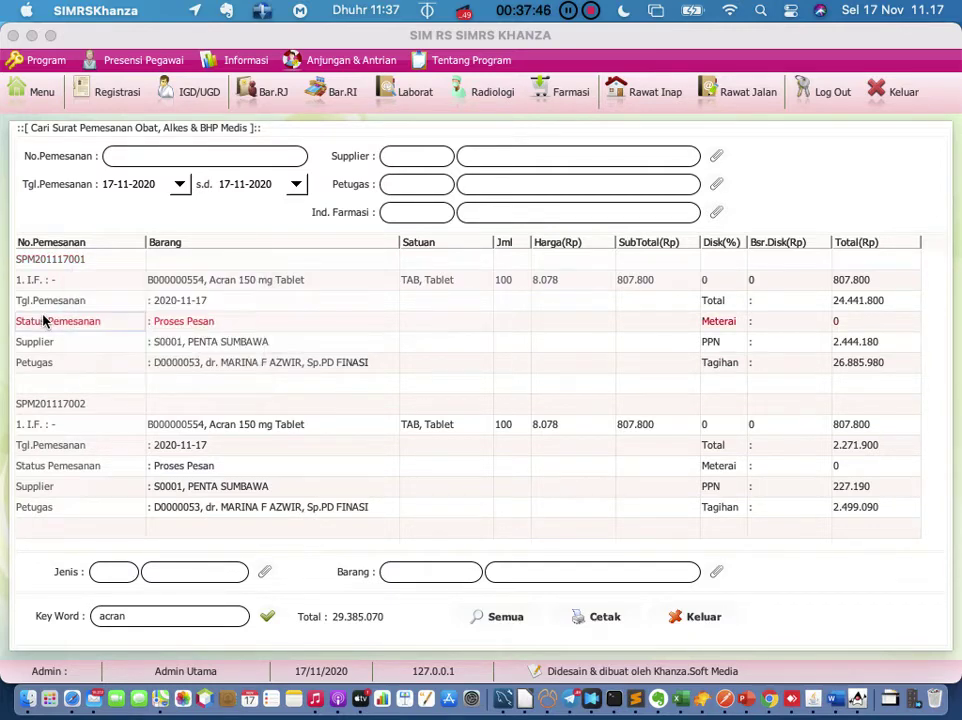
pyautogui.click(156, 616)
pyautogui.press('BackSpace')
pyautogui.press('BackSpace')
pyautogui.press('BackSpace')
pyautogui.press('BackSpace')
pyautogui.press('BackSpace')
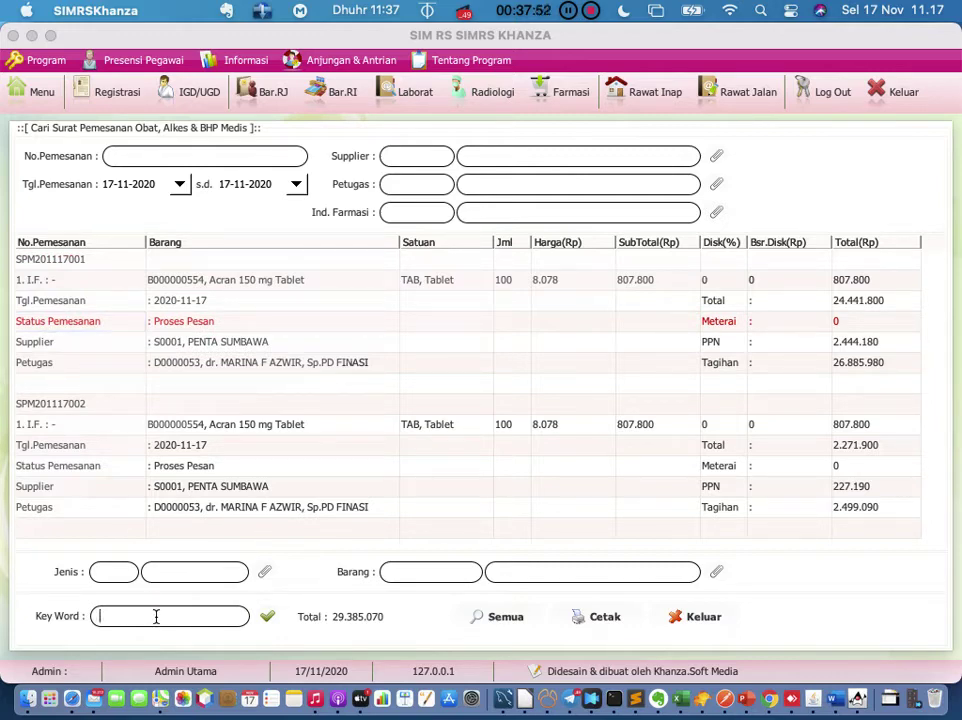
pyautogui.press('Return')
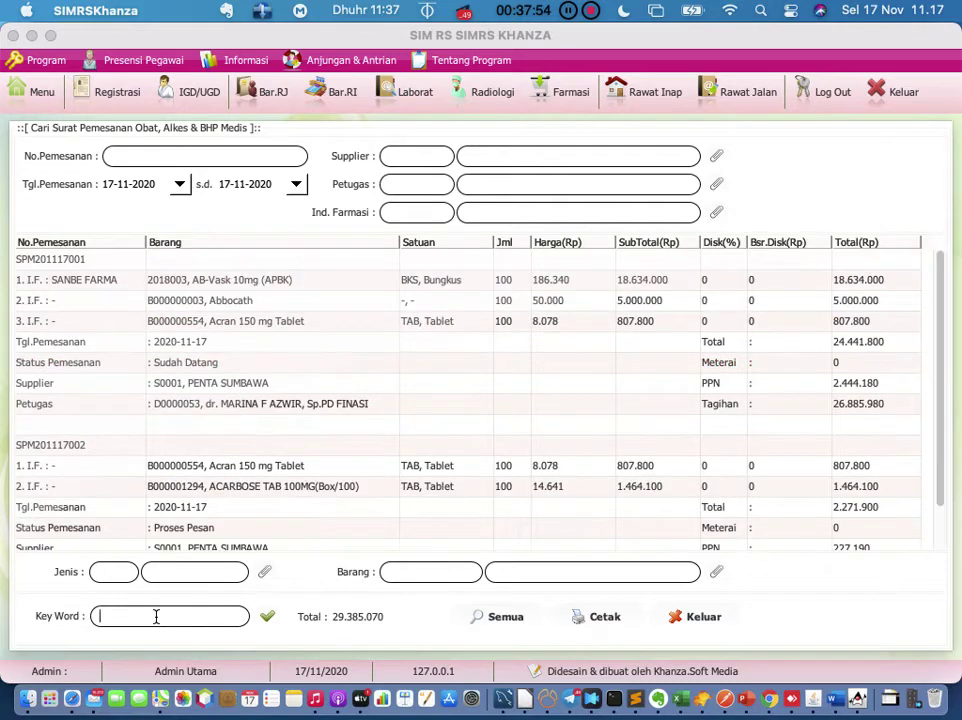
pyautogui.scroll(-1, 193, 481)
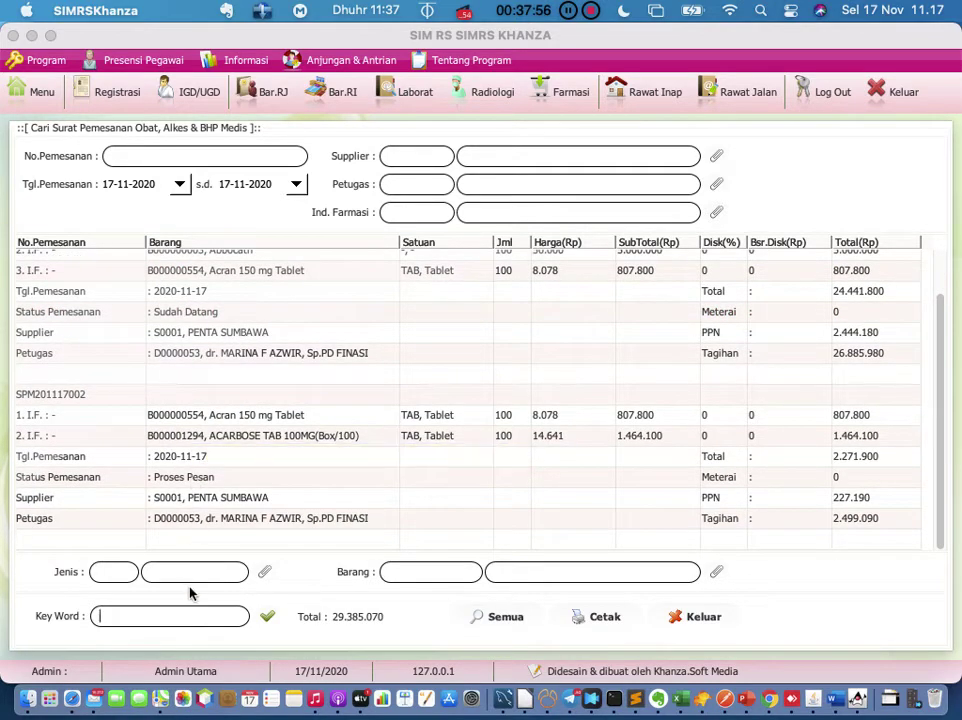
pyautogui.scroll(1, 210, 432)
# Step: Mark order SPM201117001 as Sudah Datang and dismiss the already-validated message
pyautogui.click(70, 262)
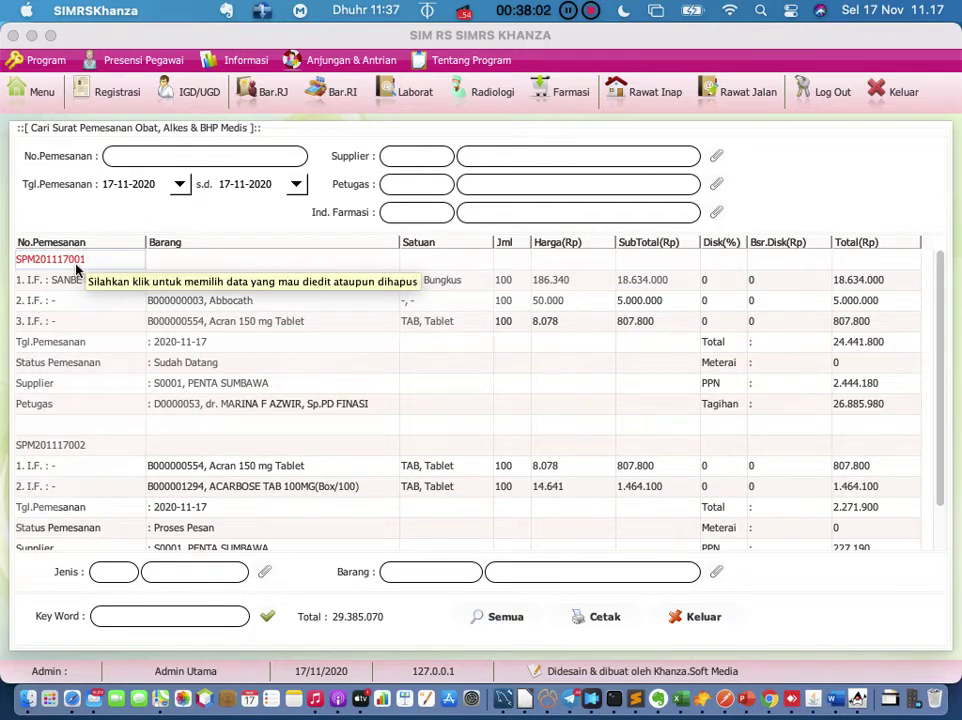
pyautogui.click(68, 453)
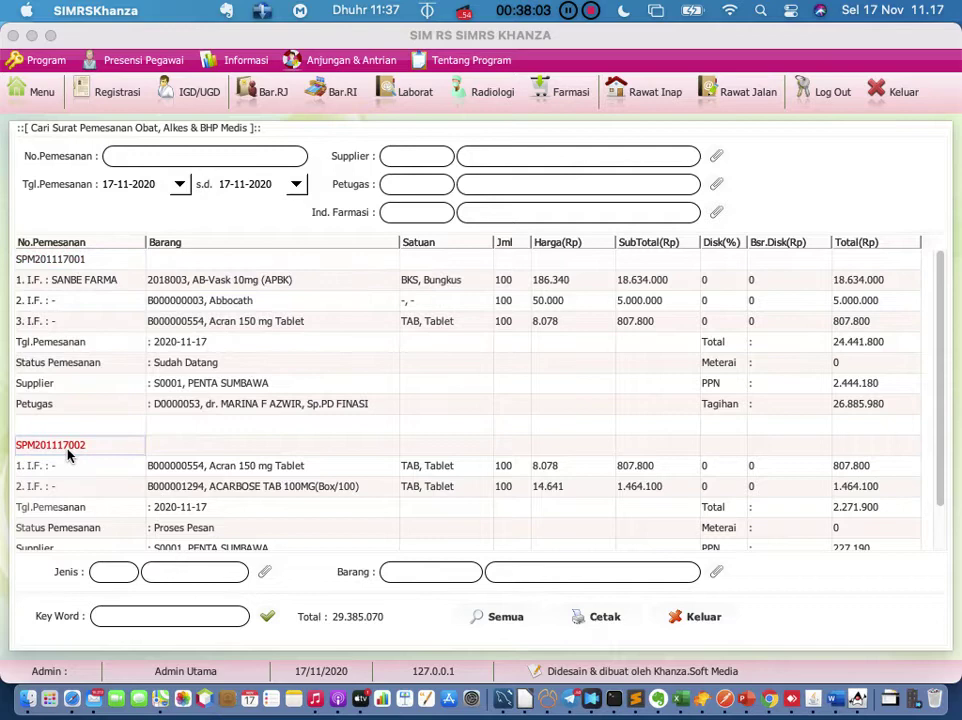
pyautogui.click(77, 265)
pyautogui.rightClick(77, 267)
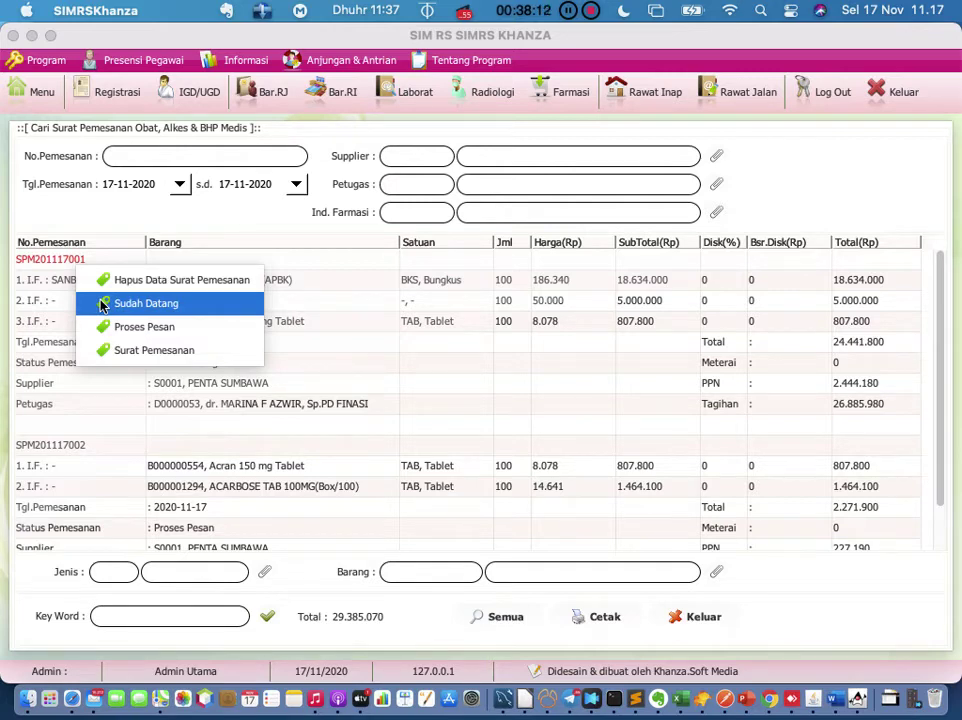
pyautogui.click(100, 305)
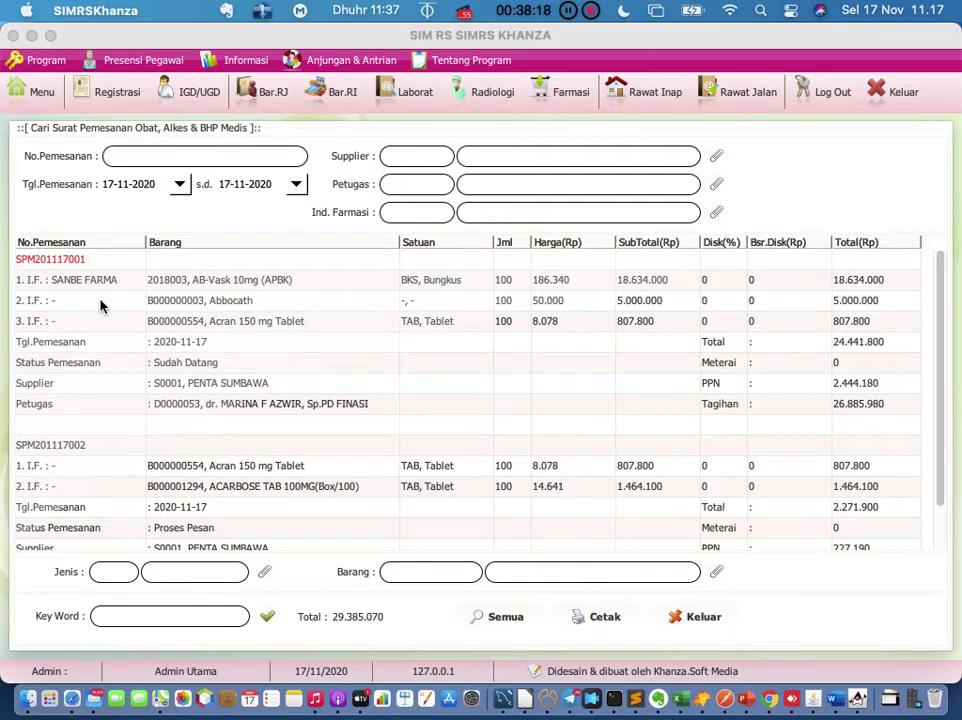
pyautogui.doubleClick(65, 262)
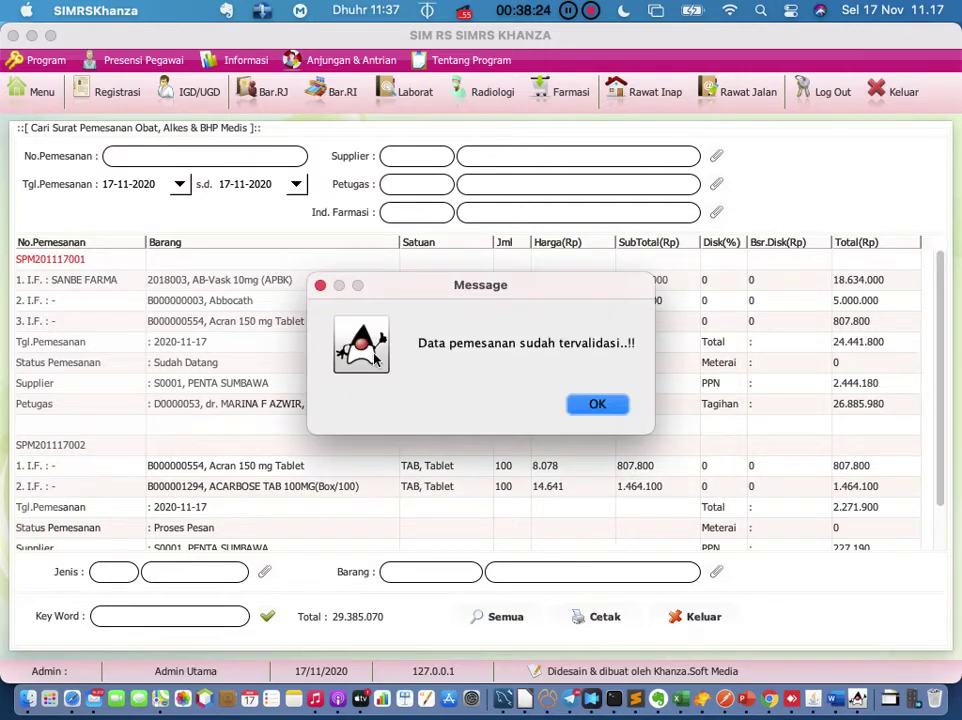
pyautogui.click(590, 413)
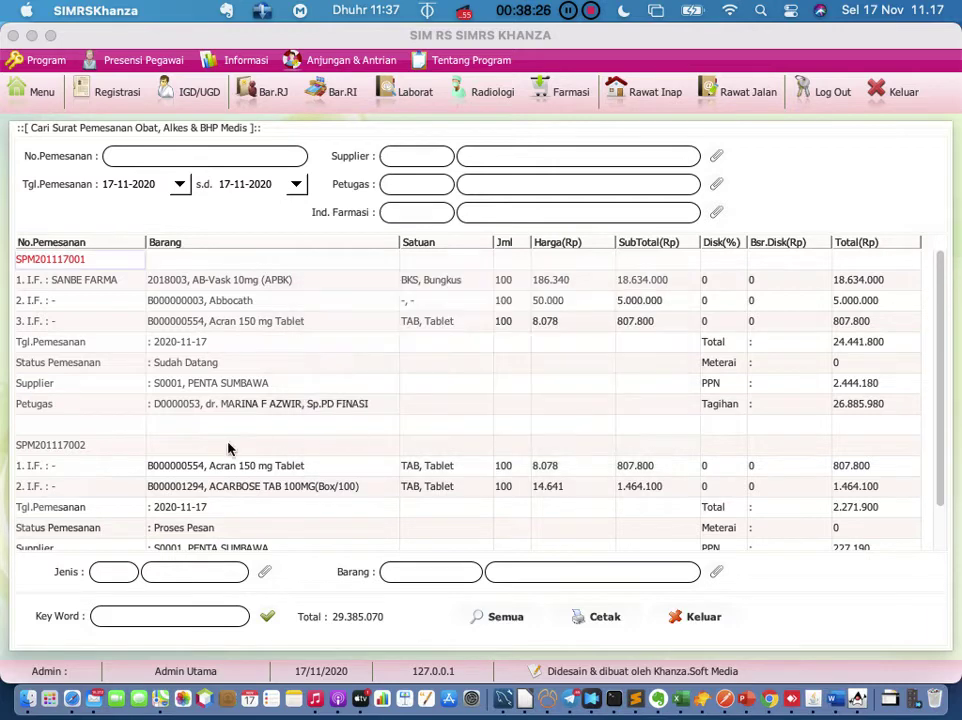
pyautogui.click(79, 453)
# Step: Start receiving order SPM201117002 via Sudah Datang, loading its ACARBOSE and Acran lines
pyautogui.rightClick(79, 453)
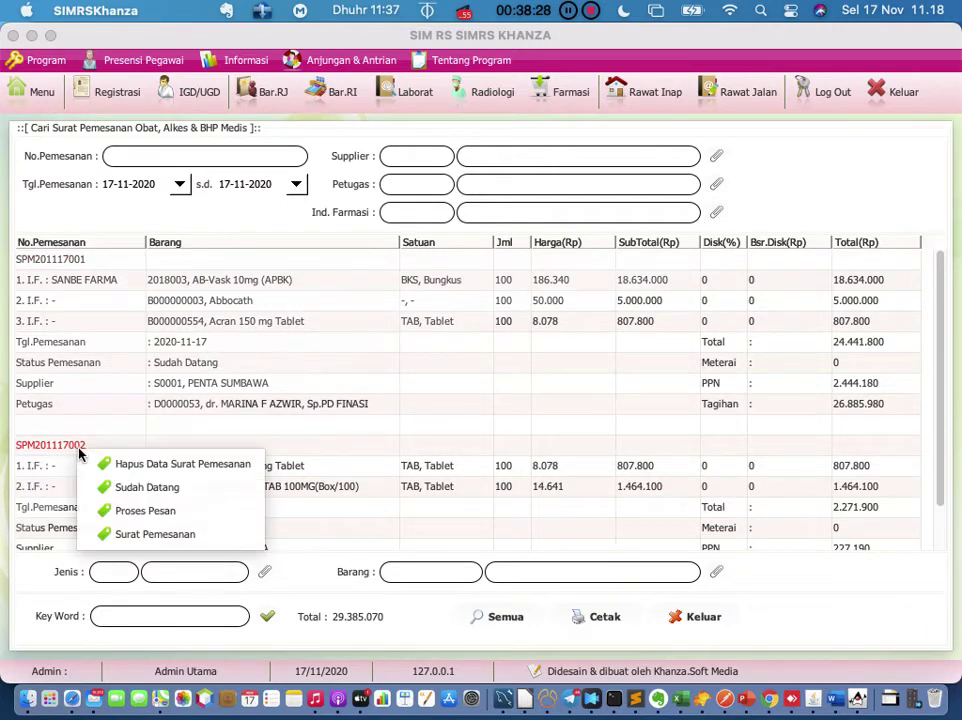
pyautogui.click(108, 488)
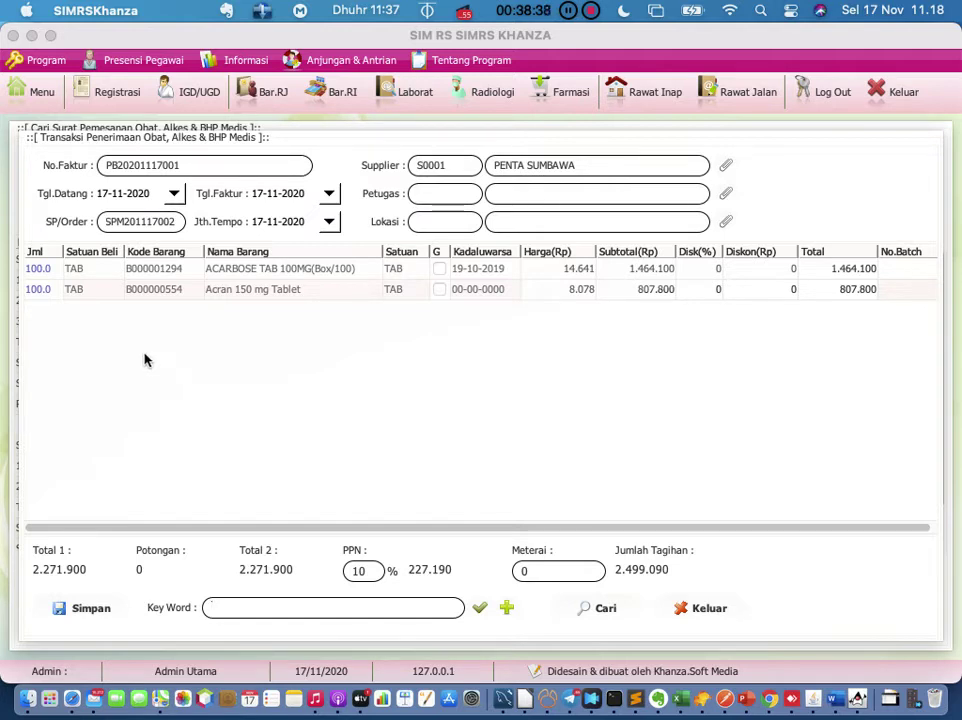
pyautogui.click(48, 272)
# Step: Change the ACARBOSE quantity to 90 and its unit price from 14641 to 15000
pyautogui.doubleClick(51, 272)
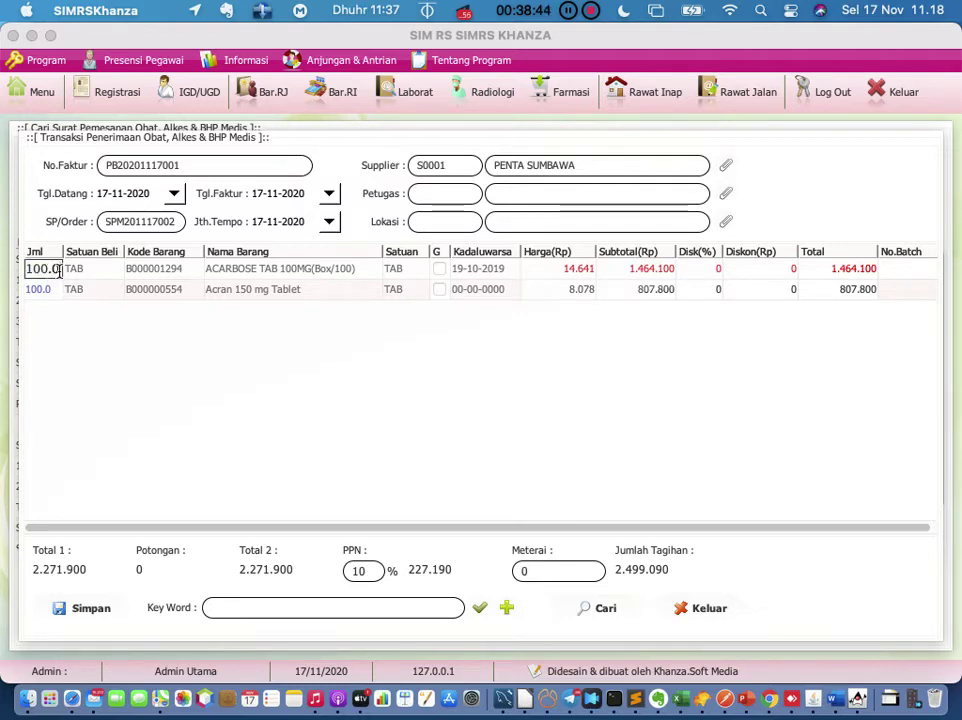
pyautogui.press('BackSpace')
pyautogui.press('BackSpace')
pyautogui.press('BackSpace')
pyautogui.press('BackSpace')
pyautogui.press('BackSpace')
pyautogui.write('90')
pyautogui.press('Return')
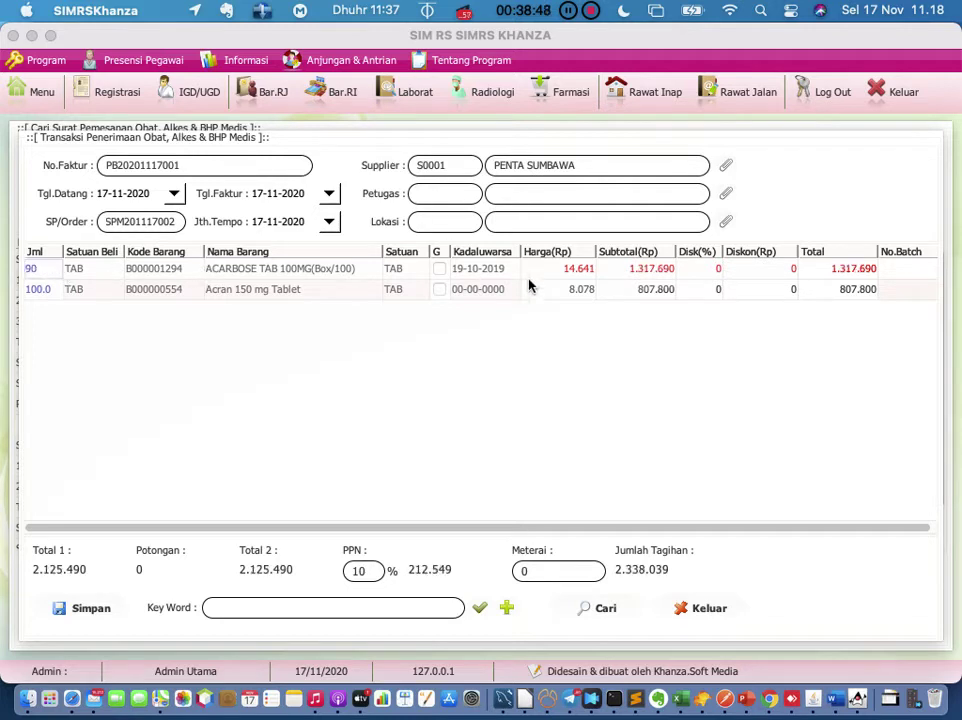
pyautogui.click(552, 271)
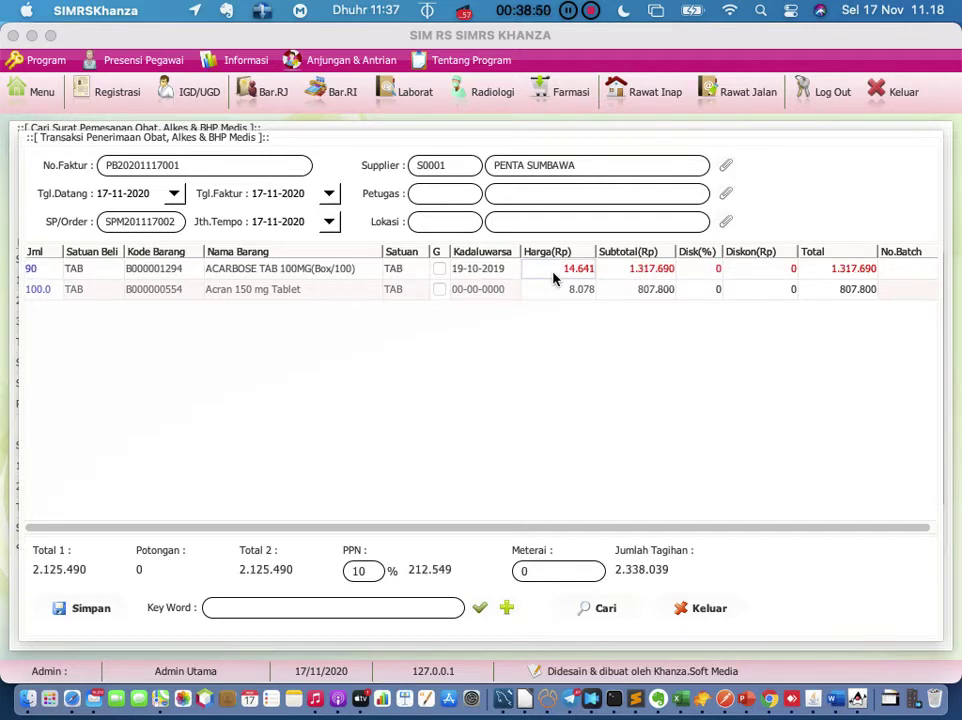
pyautogui.doubleClick(554, 272)
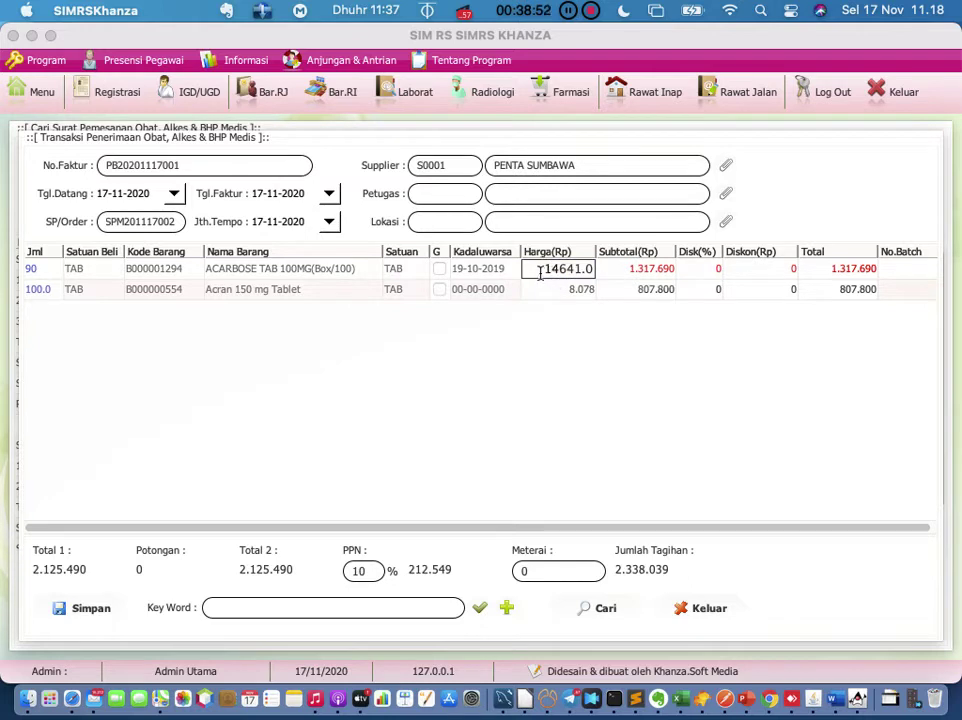
pyautogui.click(541, 271)
pyautogui.moveTo(541, 271); pyautogui.dragTo(614, 283)
pyautogui.write('15000')
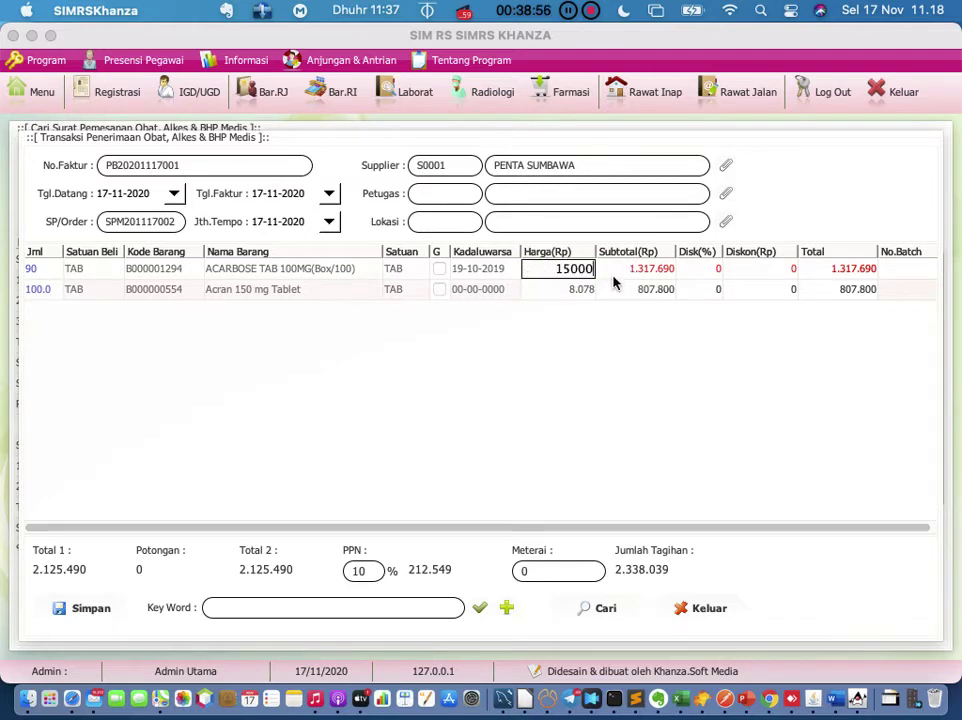
pyautogui.press('Return')
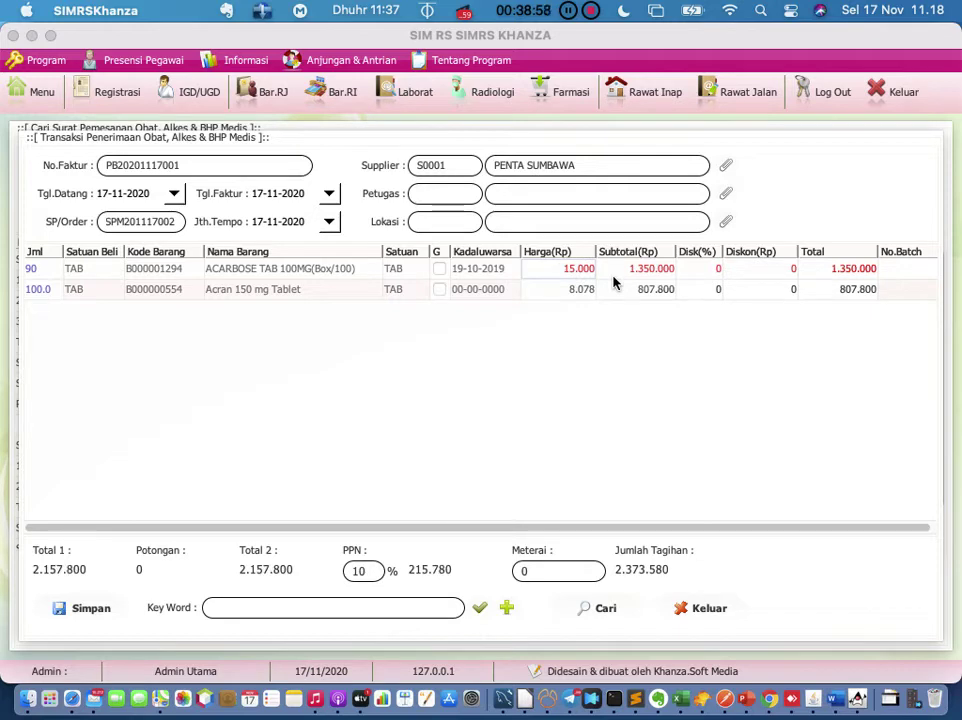
# Step: Set the ACARBOSE expiry date to 01-01-2023
pyautogui.click(514, 276)
pyautogui.press('BackSpace')
pyautogui.press('BackSpace')
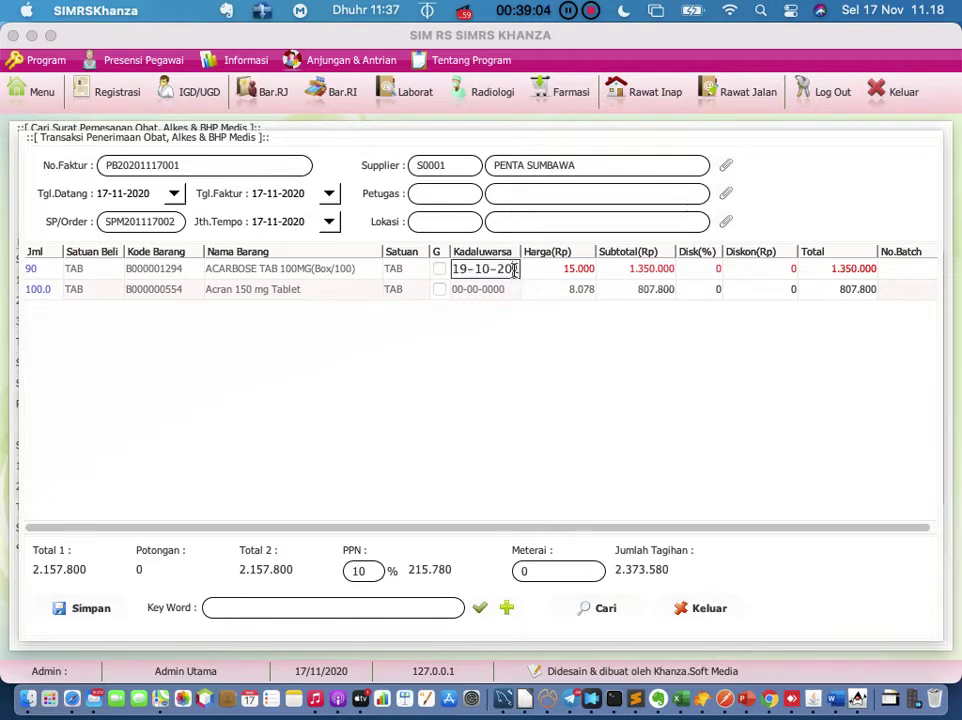
pyautogui.write('19')
pyautogui.press('BackSpace')
pyautogui.press('BackSpace')
pyautogui.press('BackSpace')
pyautogui.press('BackSpace')
pyautogui.press('BackSpace')
pyautogui.press('BackSpace')
pyautogui.press('BackSpace')
pyautogui.press('BackSpace')
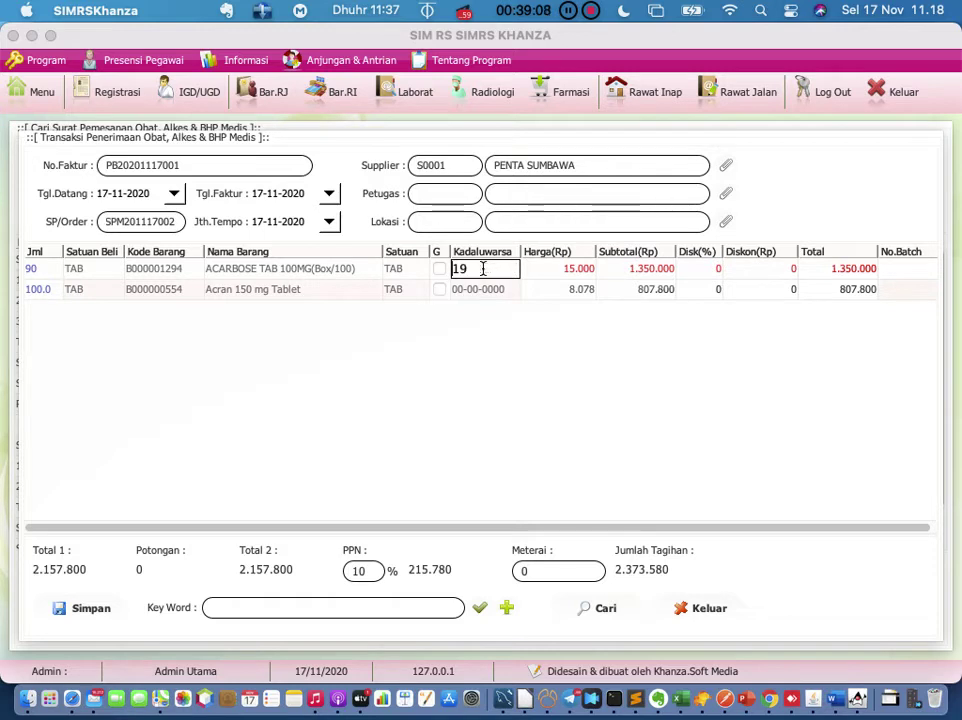
pyautogui.press('BackSpace')
pyautogui.press('BackSpace')
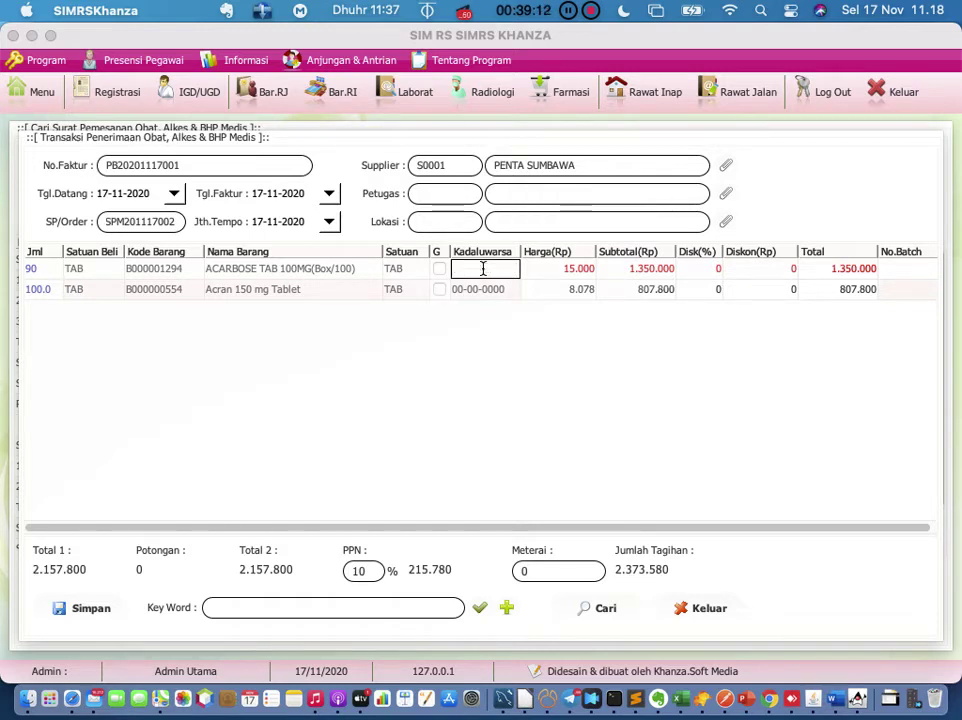
pyautogui.write('01-01')
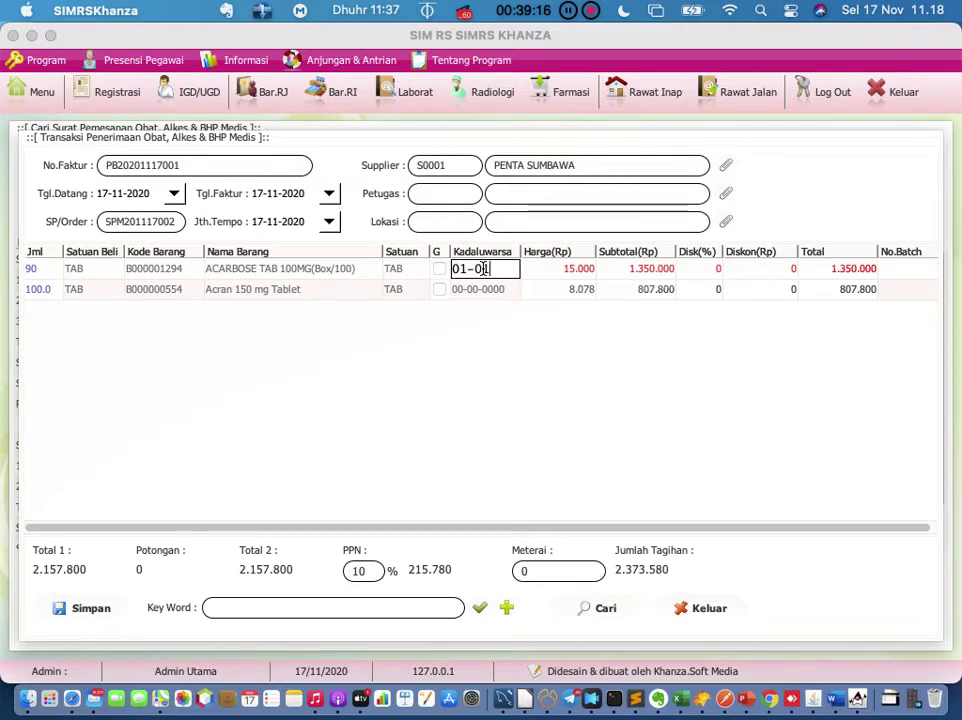
pyautogui.write('-202')
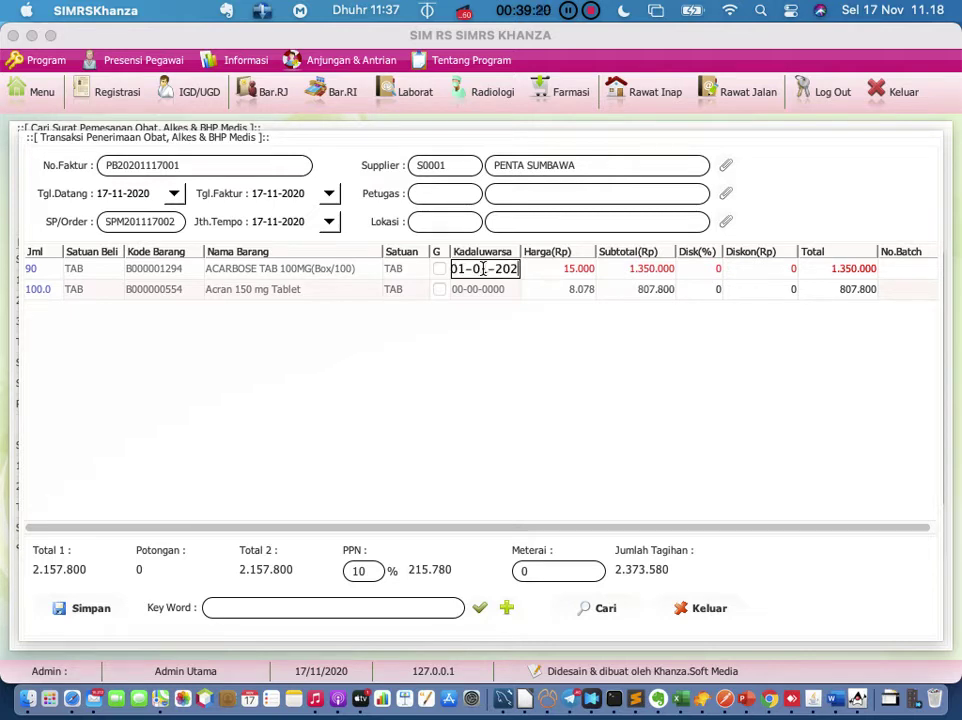
pyautogui.write('3')
pyautogui.click(548, 275)
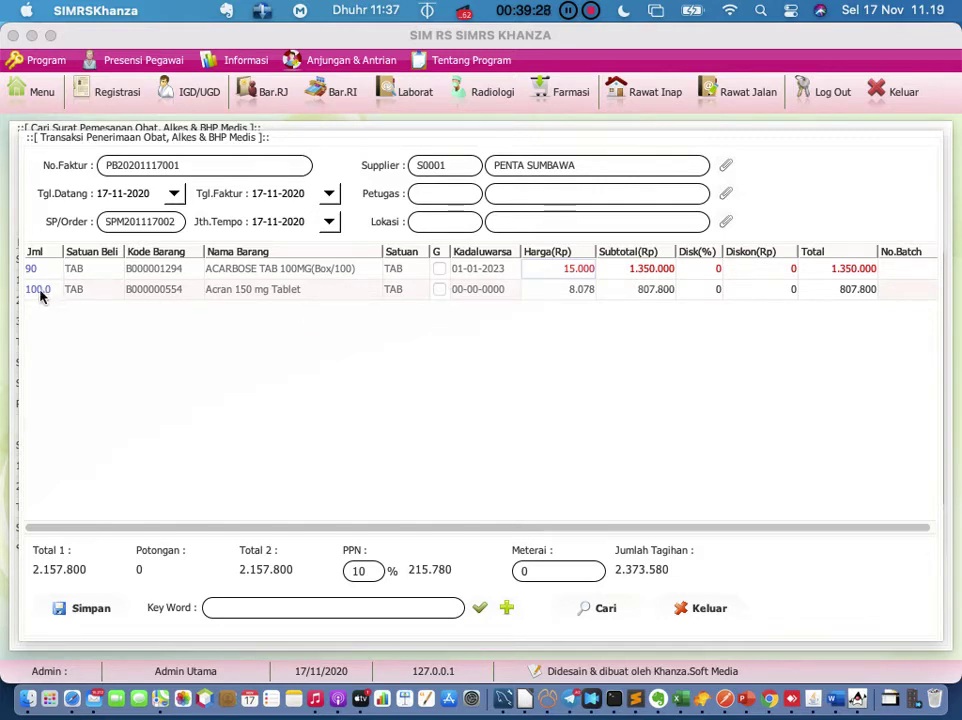
# Step: Set the Acran 150 mg Tablet expiry date to 01-01-2024
pyautogui.doubleClick(481, 290)
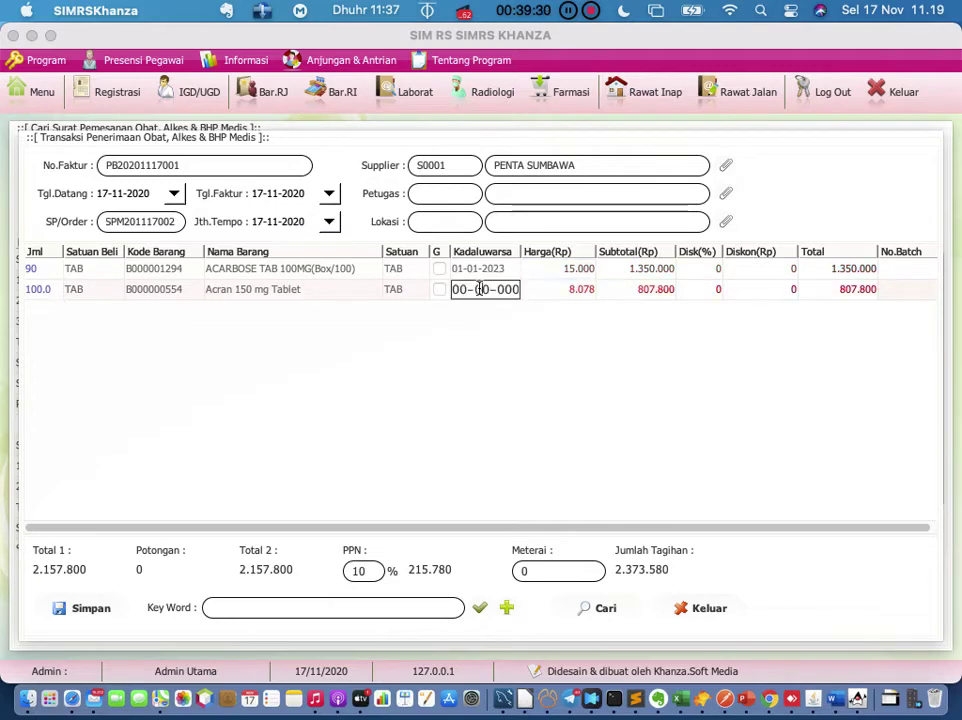
pyautogui.moveTo(515, 288); pyautogui.dragTo(413, 270)
pyautogui.write('01-0')
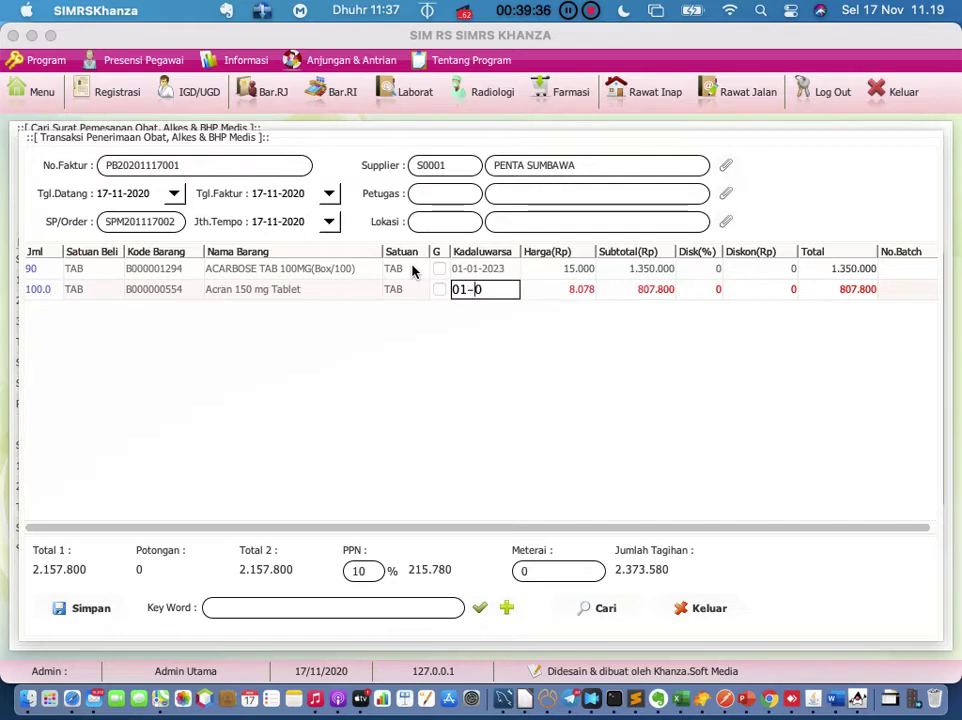
pyautogui.write('1-2024')
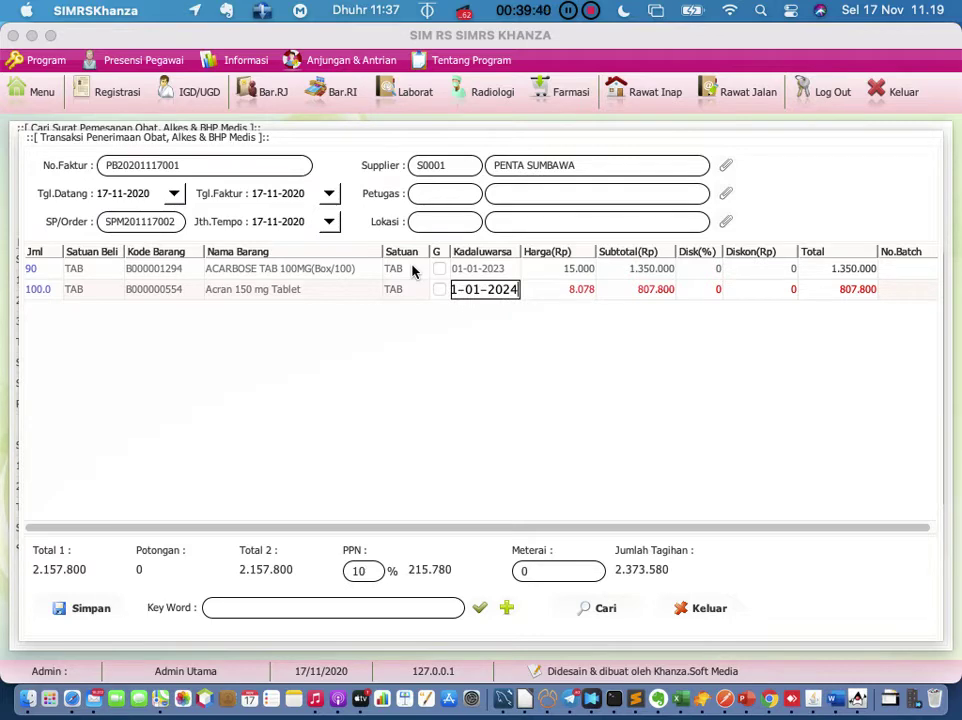
pyautogui.press('Return')
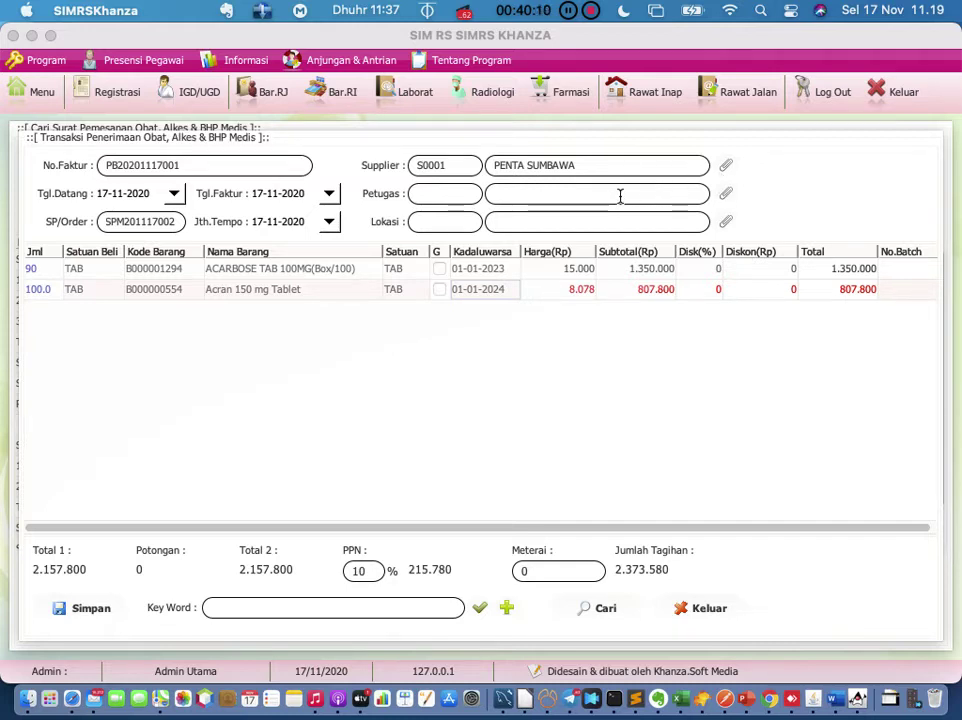
# Step: Assign the second listed staff member as officer and set the location to B0021 GUDANG
pyautogui.click(724, 194)
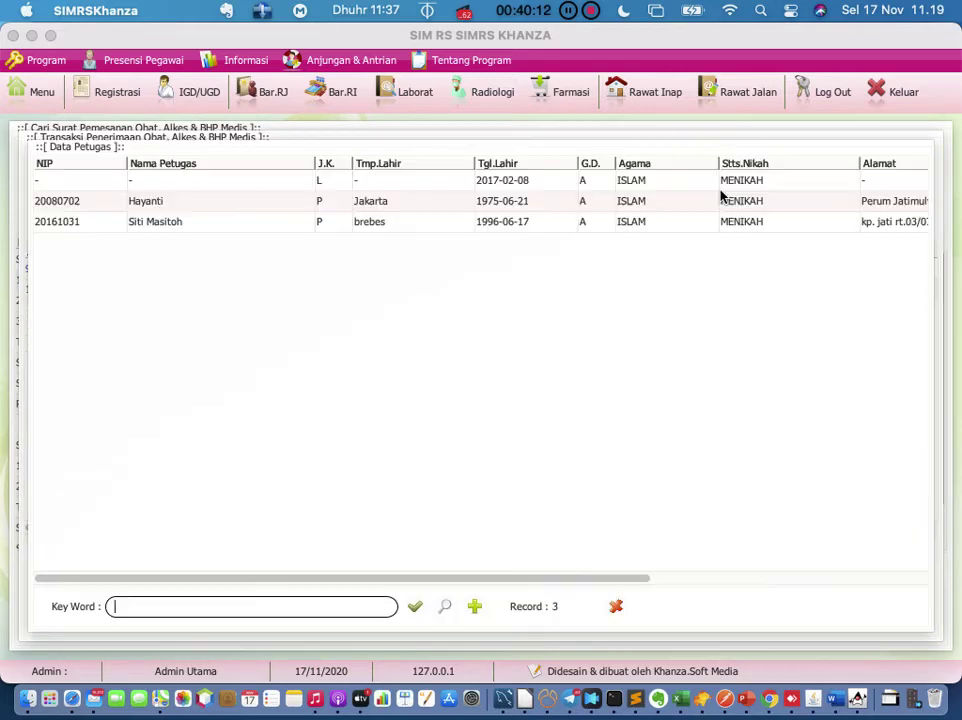
pyautogui.doubleClick(210, 210)
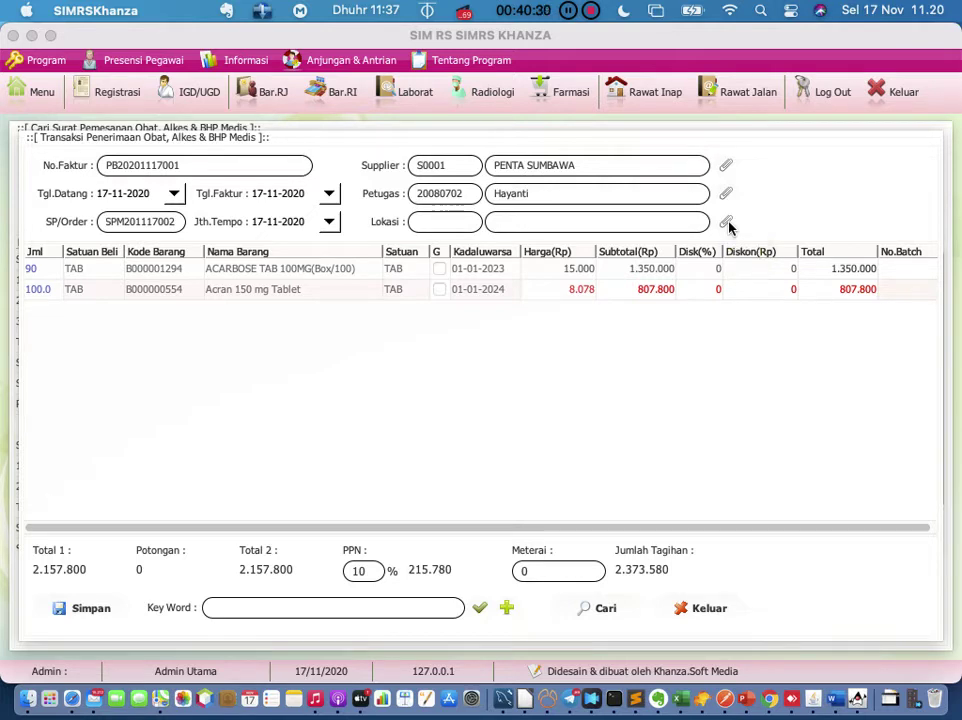
pyautogui.click(727, 223)
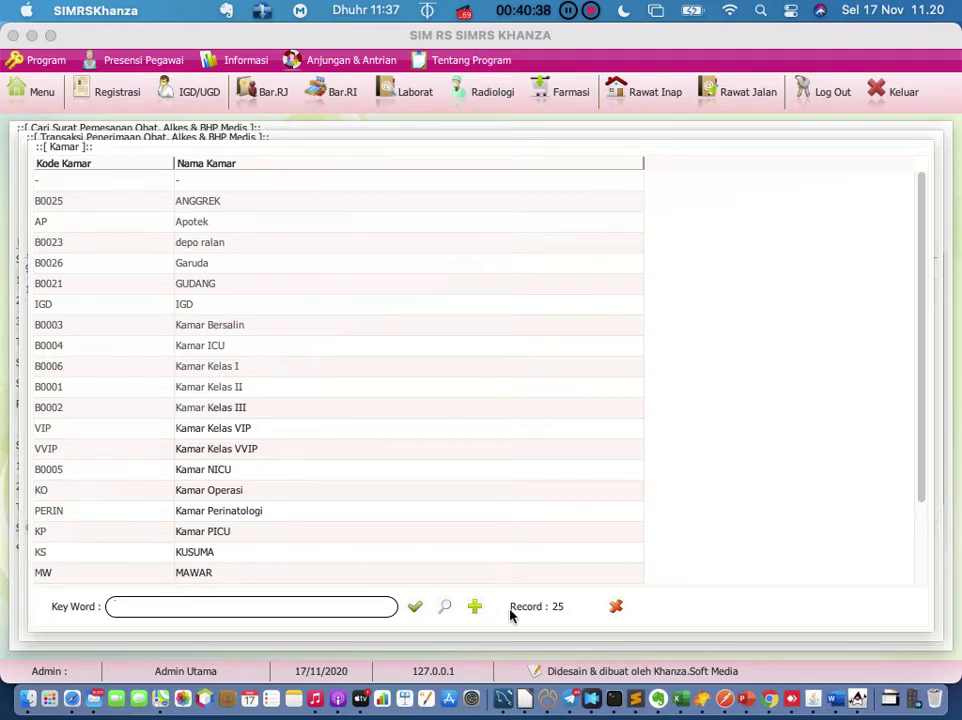
pyautogui.click(616, 606)
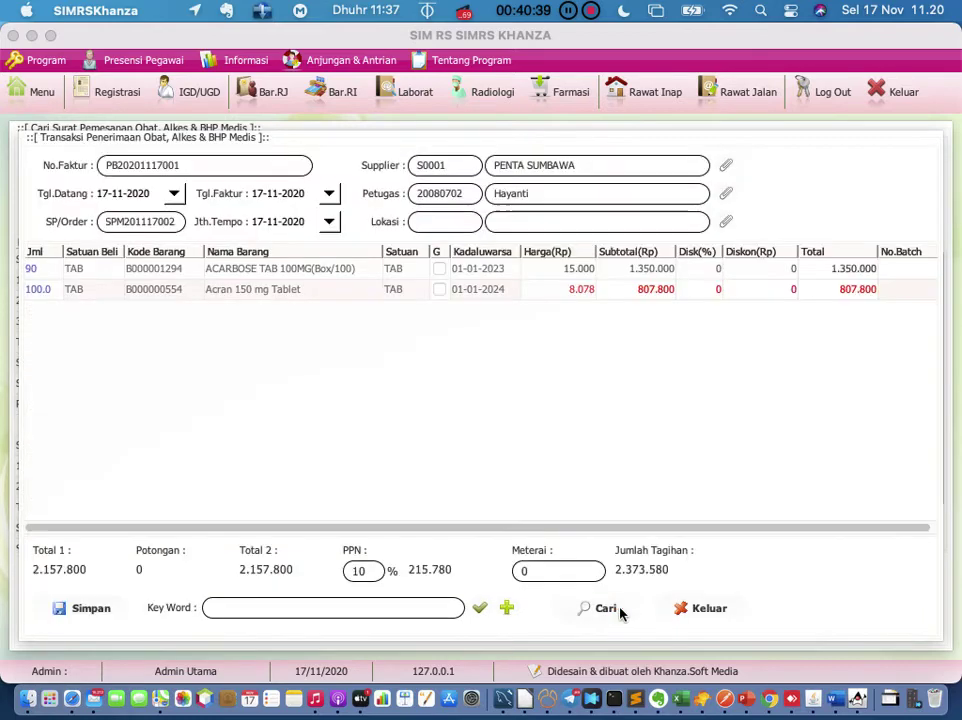
pyautogui.click(726, 221)
pyautogui.click(253, 608)
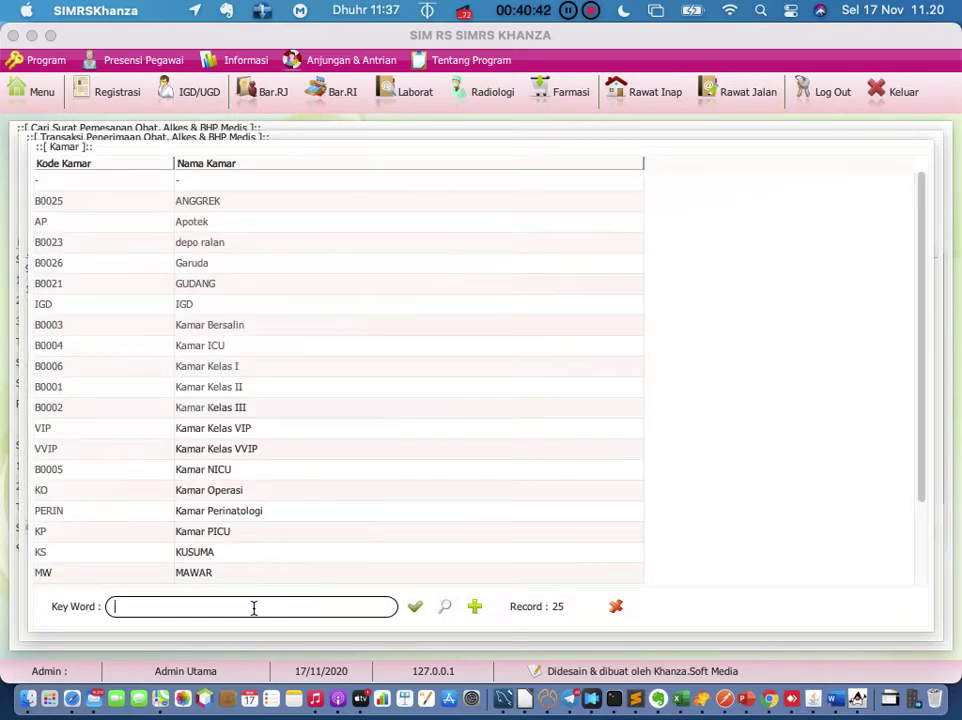
pyautogui.write('gudang')
pyautogui.press('Return')
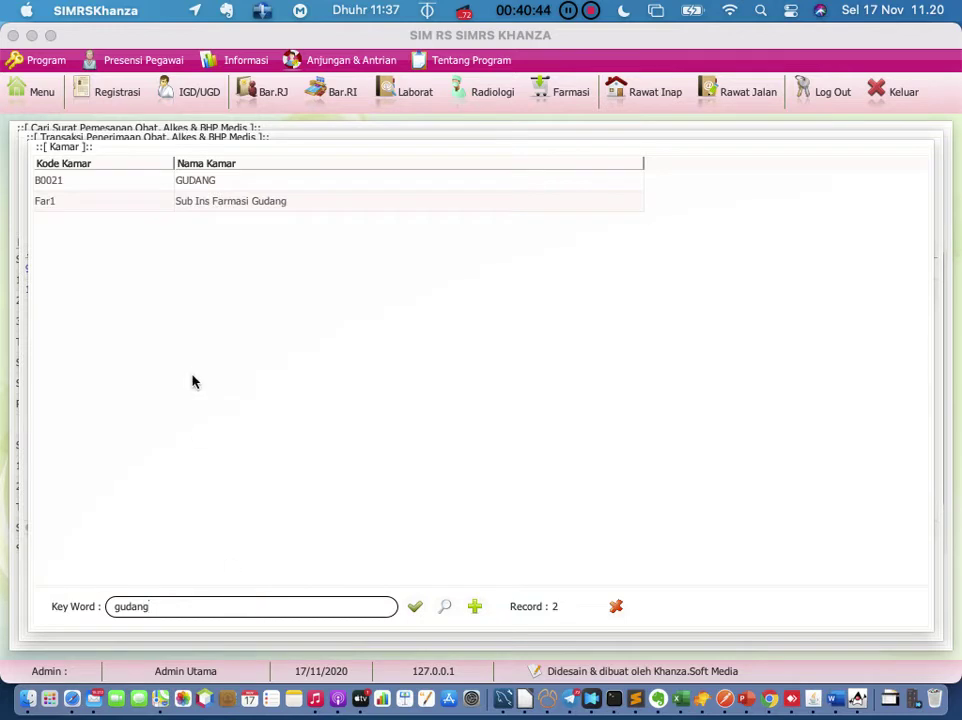
pyautogui.click(107, 187)
pyautogui.doubleClick(107, 189)
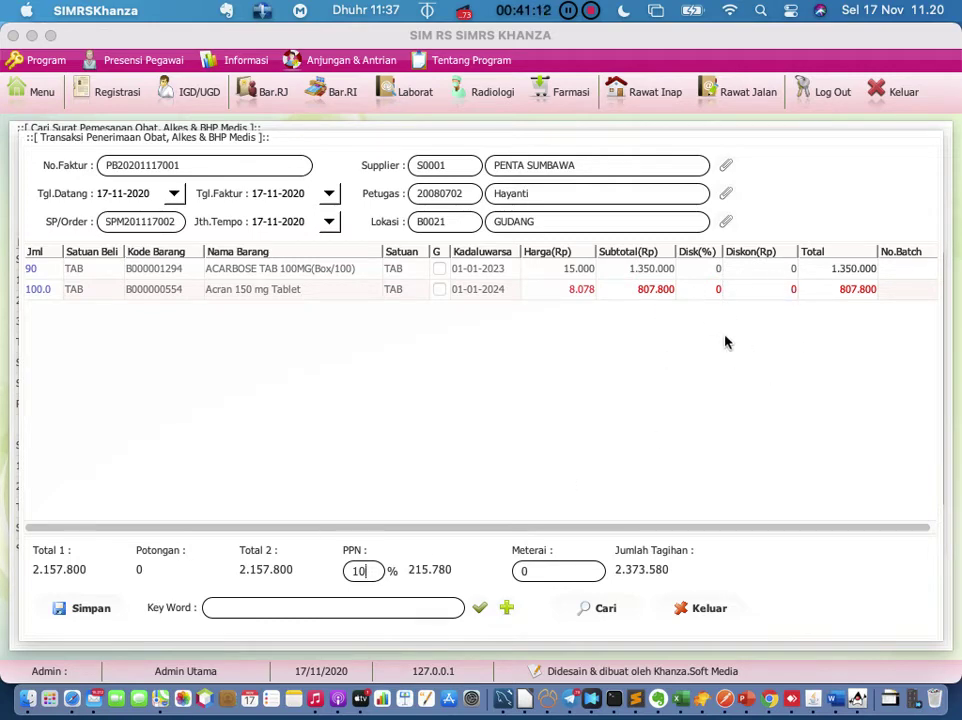
# Step: Set PPN to 0% and Meterai to 6000 for a 2.163.800 bill, then save
pyautogui.click(376, 569)
pyautogui.press('BackSpace')
pyautogui.press('BackSpace')
pyautogui.write('0')
pyautogui.press('Return')
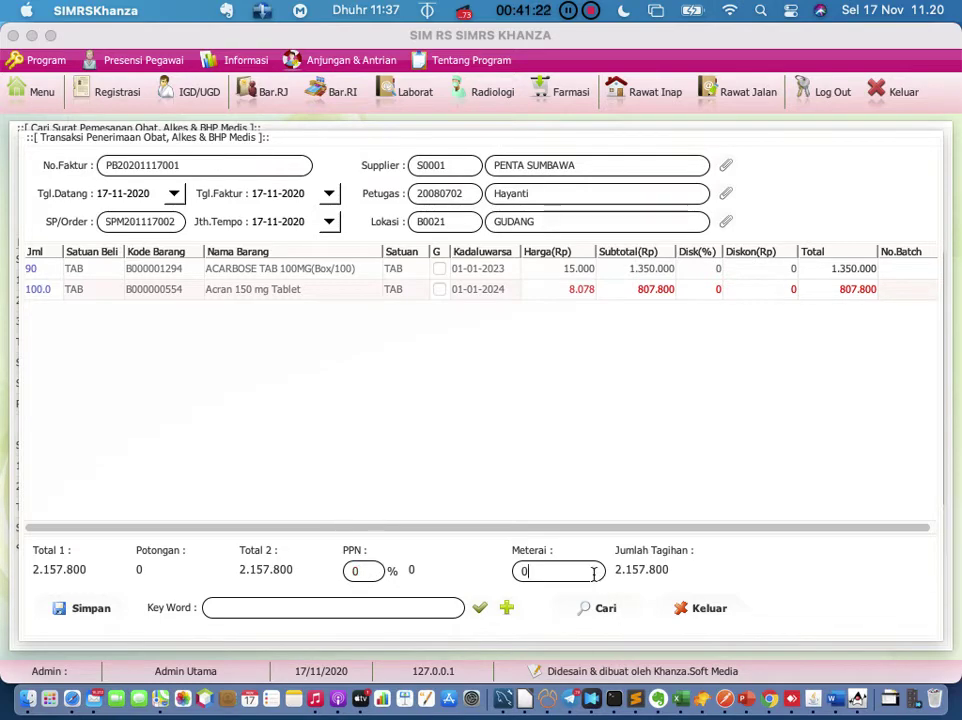
pyautogui.press('BackSpace')
pyautogui.write('6000')
pyautogui.press('Return')
pyautogui.click(90, 612)
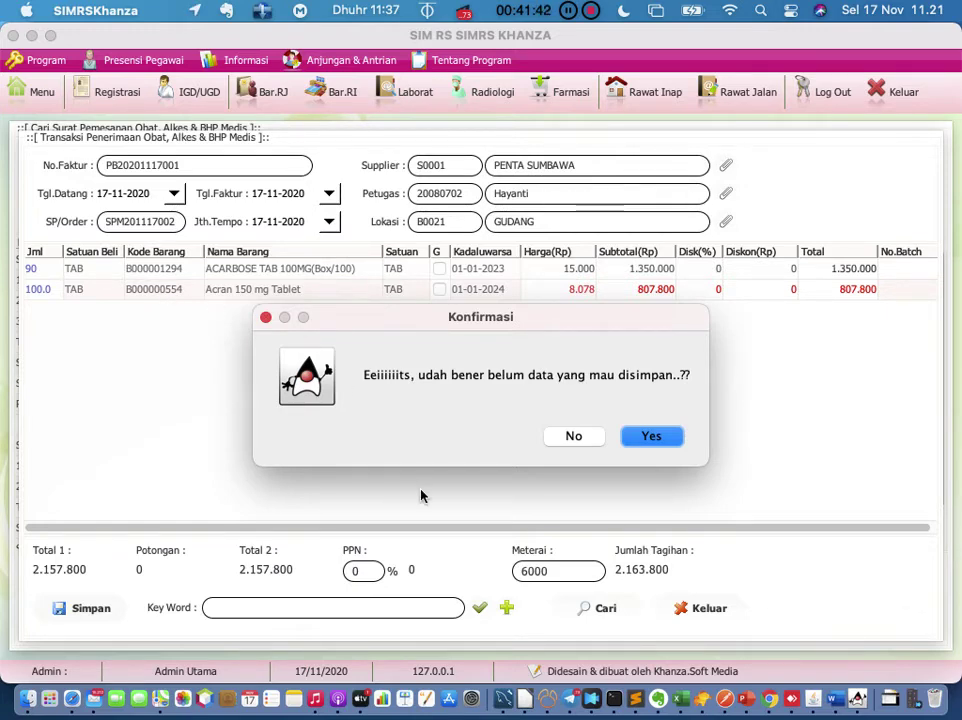
# Step: Confirm the save, dismiss the duplicate-invoice and processing errors, and close the receipt form
pyautogui.click(663, 436)
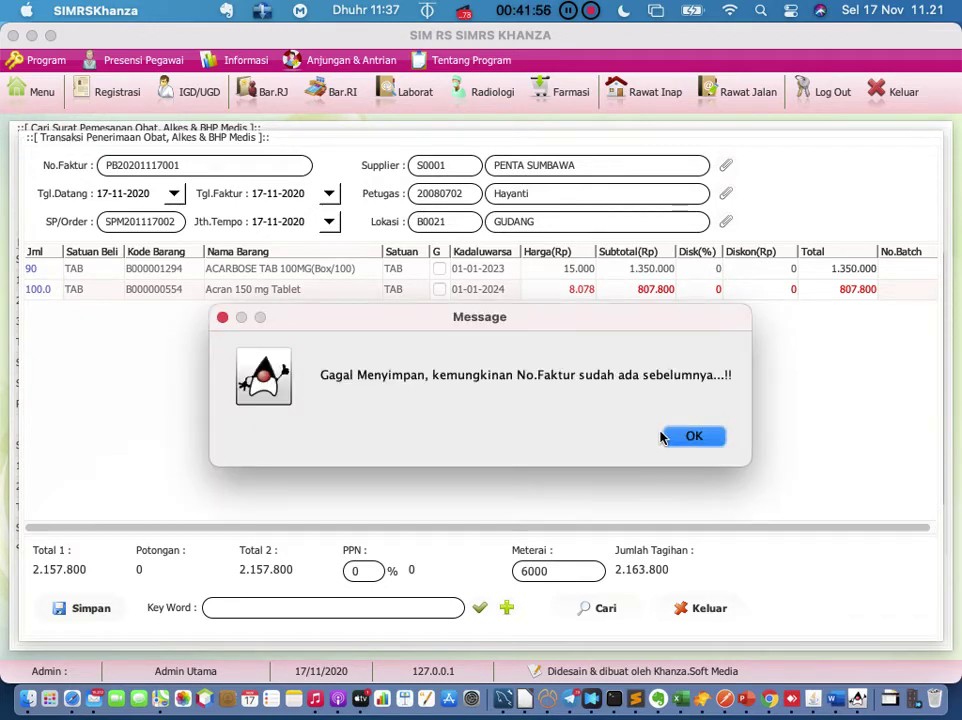
pyautogui.click(679, 437)
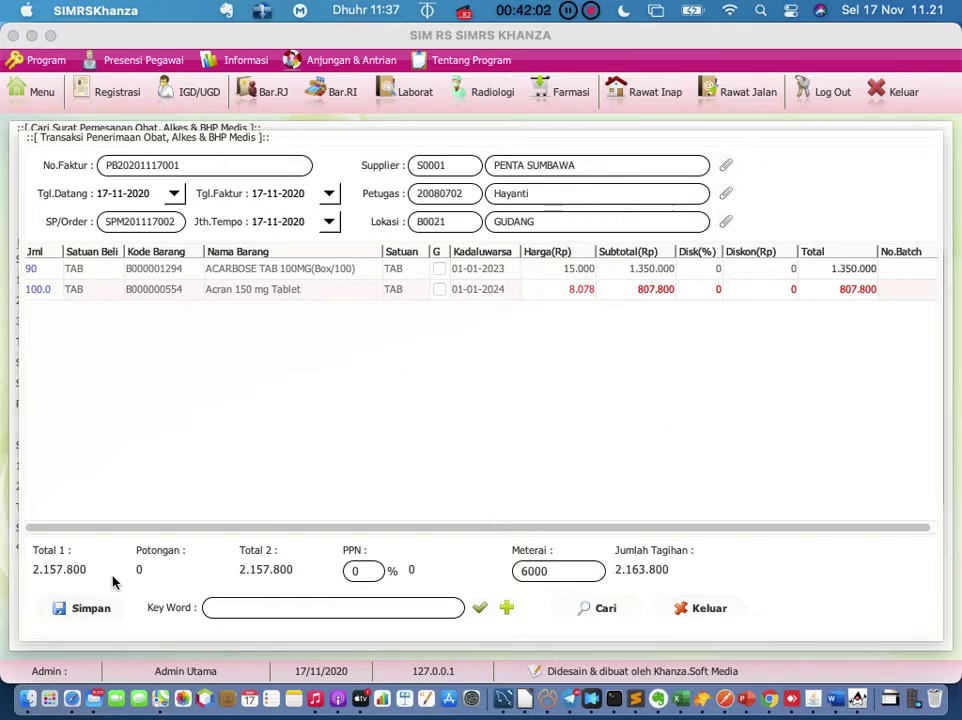
pyautogui.click(90, 610)
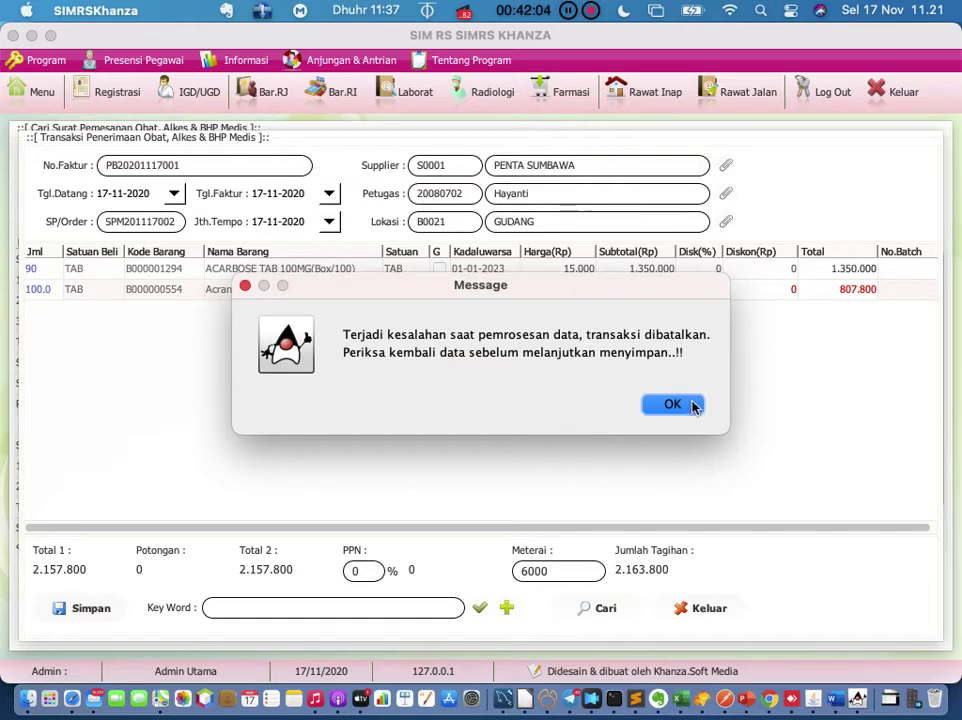
pyautogui.click(672, 404)
pyautogui.click(697, 608)
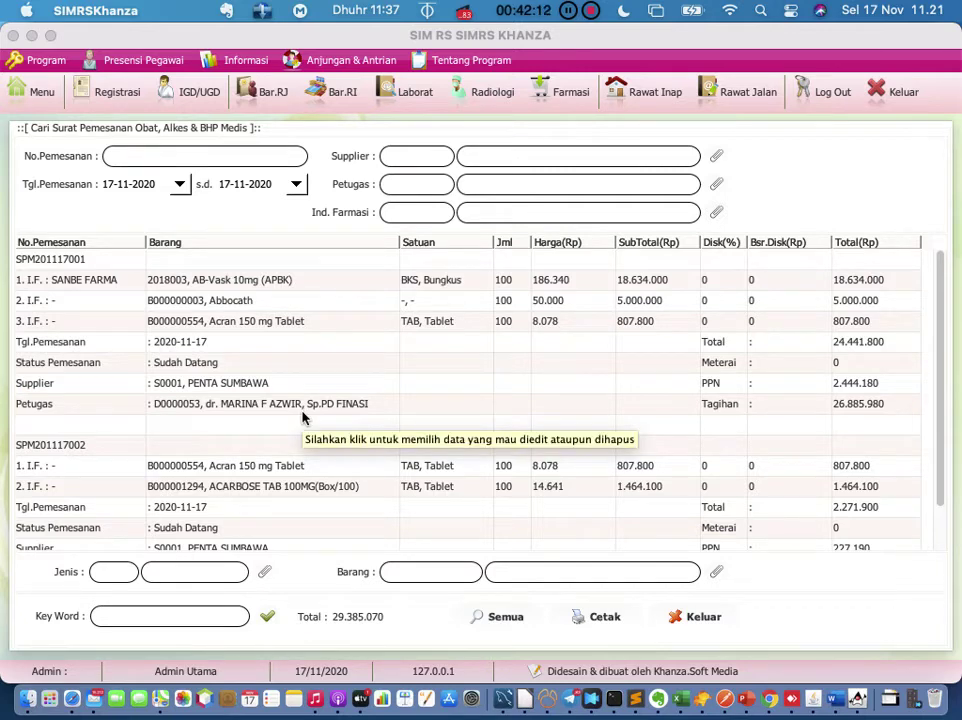
# Step: Close the purchase order search window
pyautogui.scroll(-2, 239, 385)
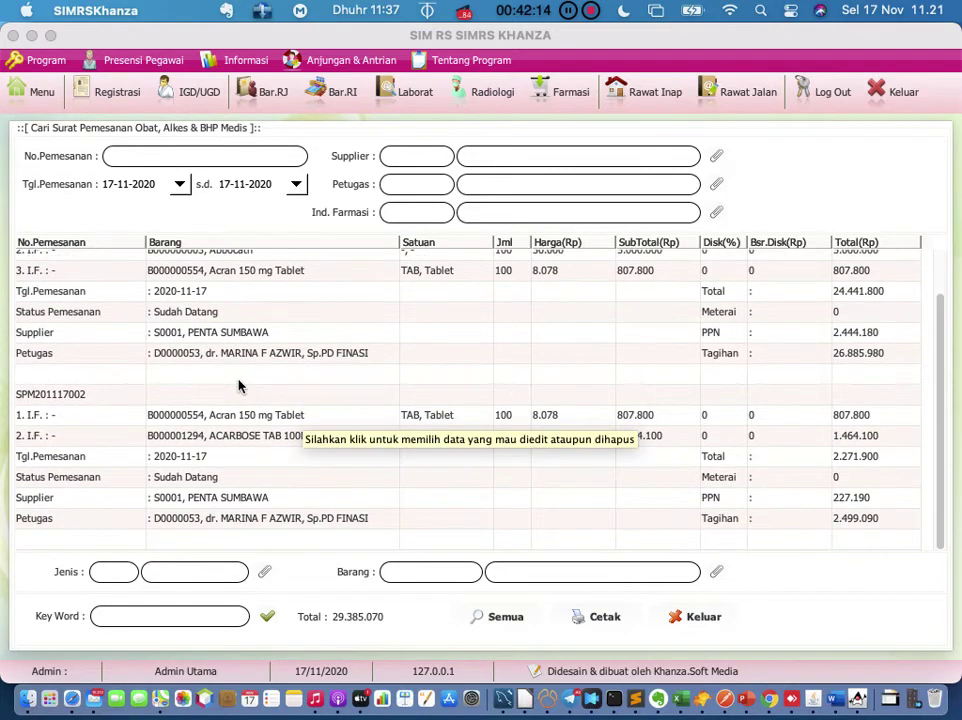
pyautogui.scroll(2, 239, 385)
pyautogui.scroll(-2, 239, 385)
pyautogui.click(688, 614)
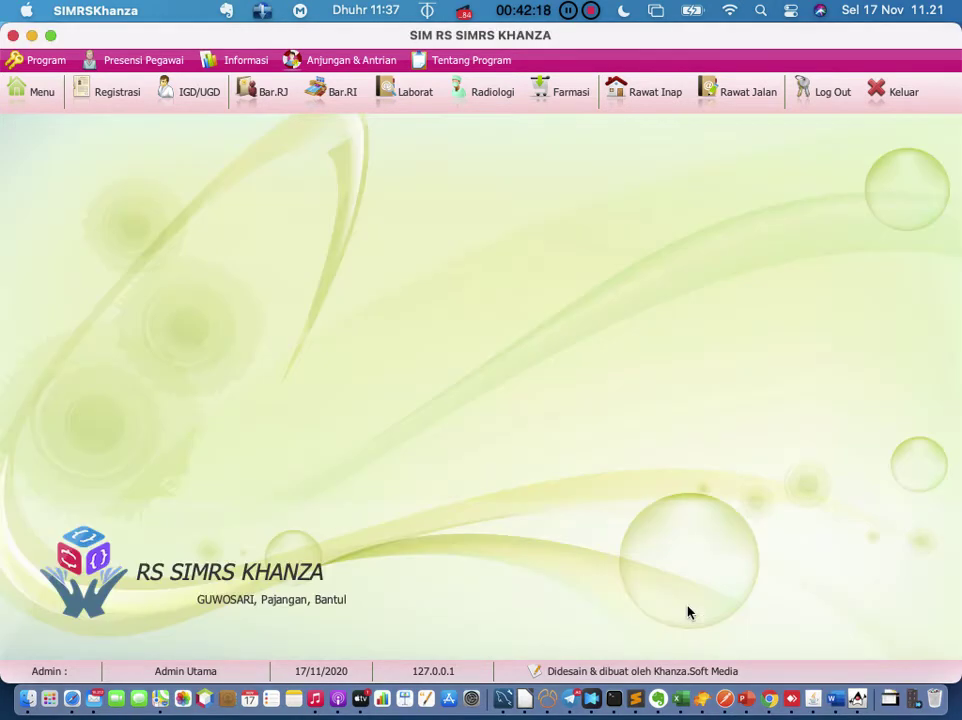
# Step: Search the main menu for 'pemesanan' to list the three Surat Pemesanan entries
pyautogui.click(37, 93)
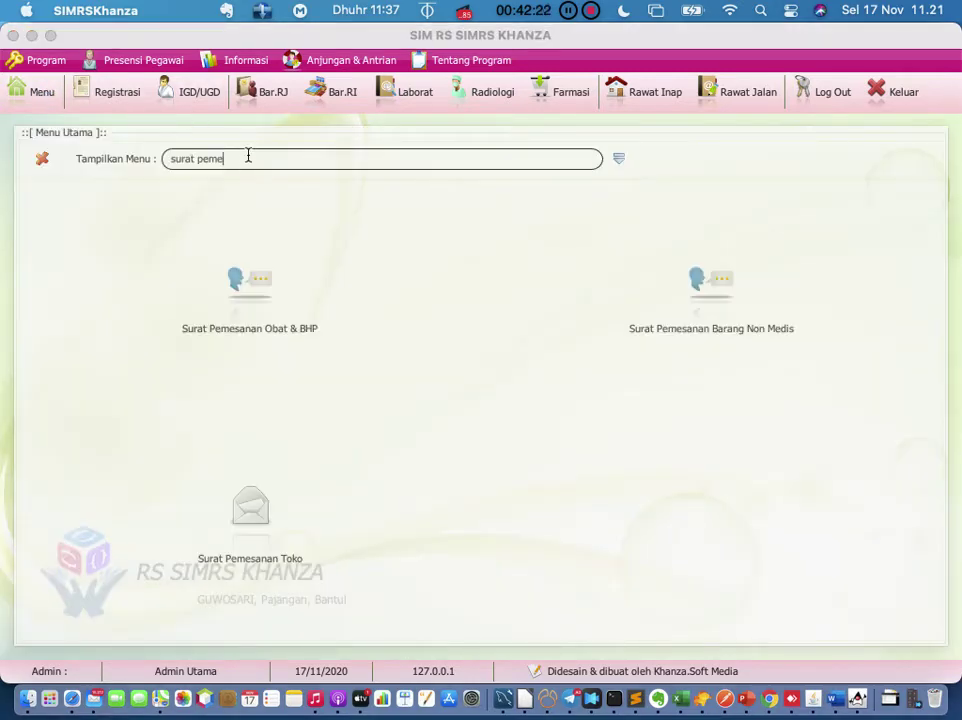
pyautogui.press('BackSpace')
pyautogui.press('BackSpace')
pyautogui.press('BackSpace')
pyautogui.press('BackSpace')
pyautogui.press('BackSpace')
pyautogui.press('BackSpace')
pyautogui.press('BackSpace')
pyautogui.press('BackSpace')
pyautogui.press('BackSpace')
pyautogui.press('BackSpace')
pyautogui.click(620, 160)
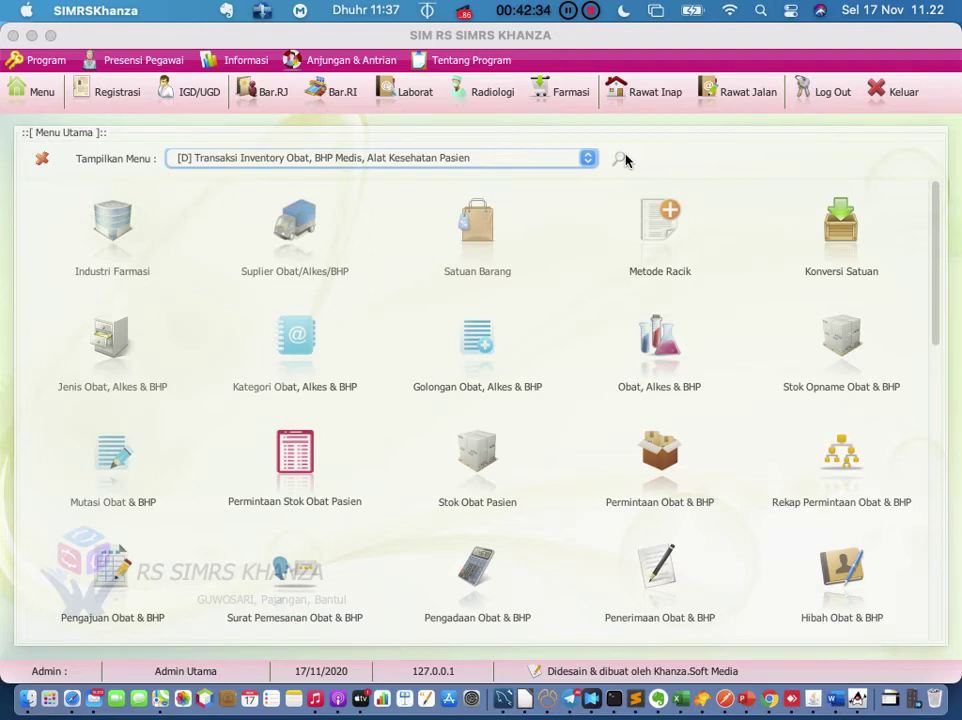
pyautogui.click(622, 160)
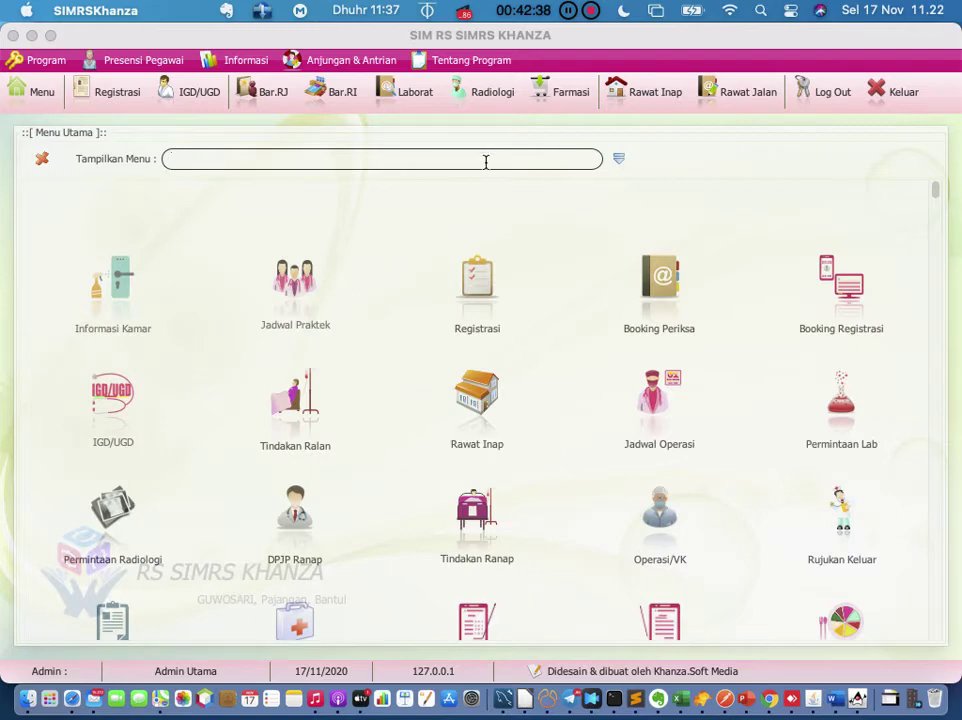
pyautogui.write('pemesanan')
pyautogui.press('Return')
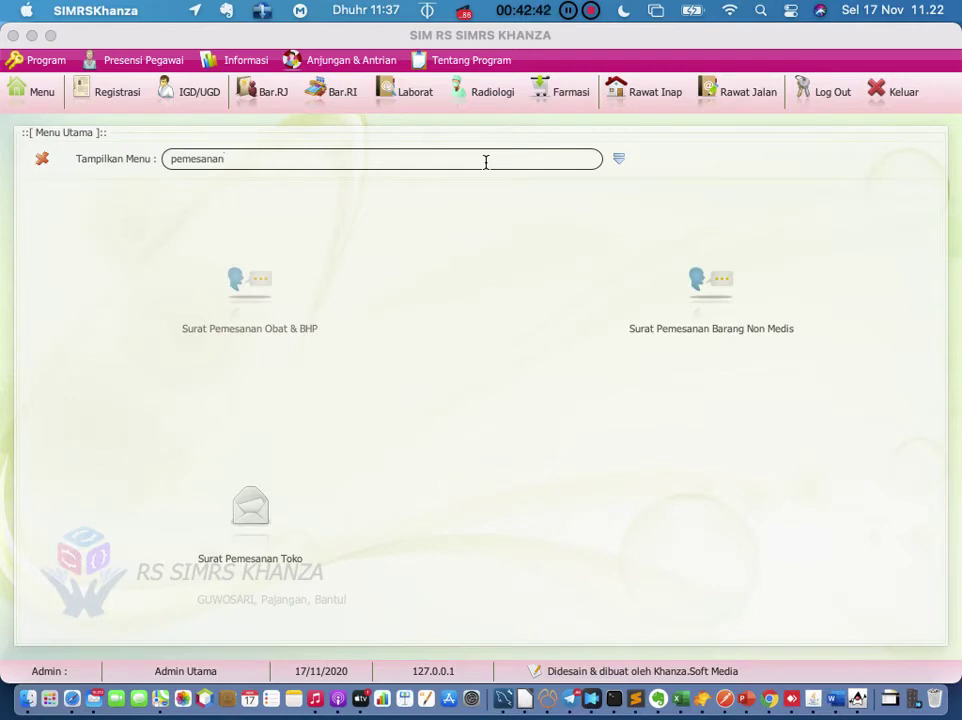
# Step: Open Surat Pemesanan Obat & BHP's order search and change the start date to 01-11-2020
pyautogui.click(251, 298)
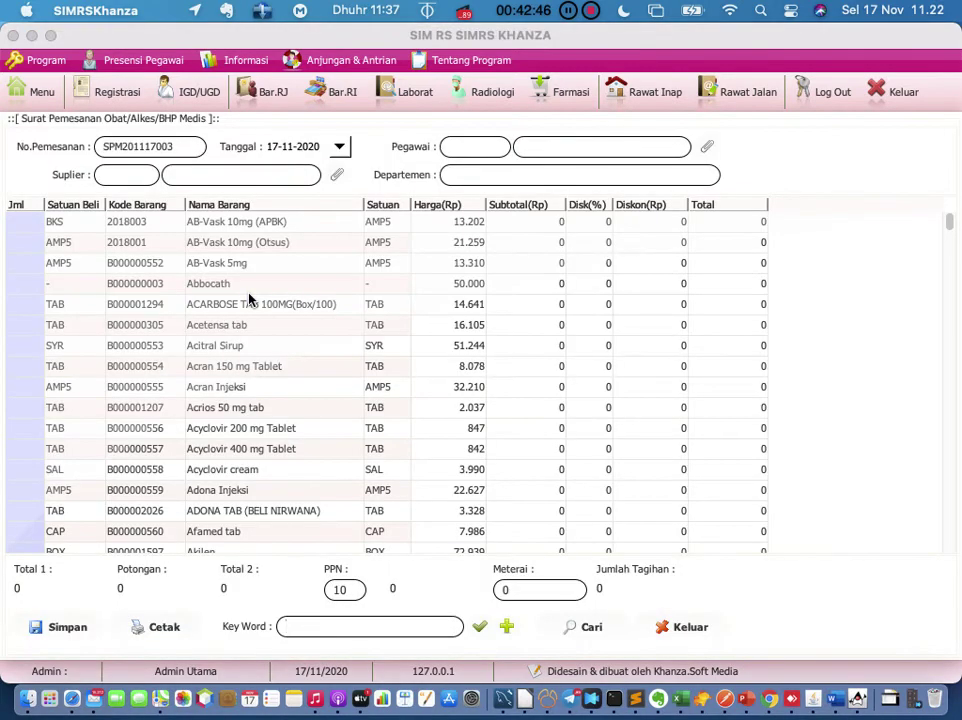
pyautogui.click(580, 628)
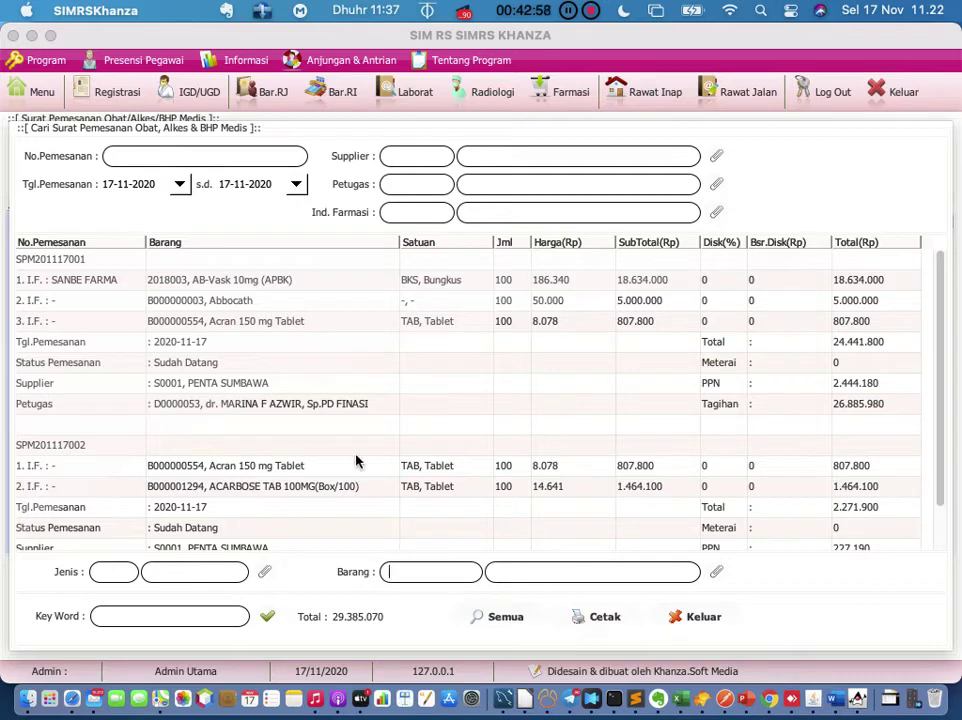
pyautogui.click(157, 184)
pyautogui.press('BackSpace')
pyautogui.press('BackSpace')
pyautogui.write('01')
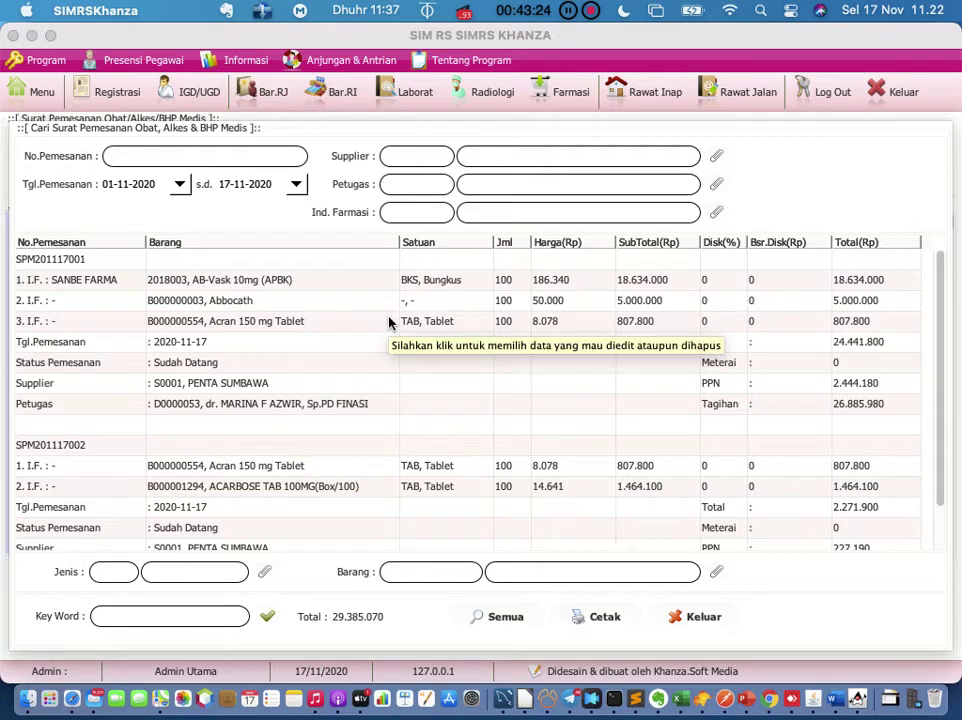
# Step: Search orders ending 01-11-2020 from supplier S0001 PENTA SUMBAWA, find none, and close the search
pyautogui.click(230, 183)
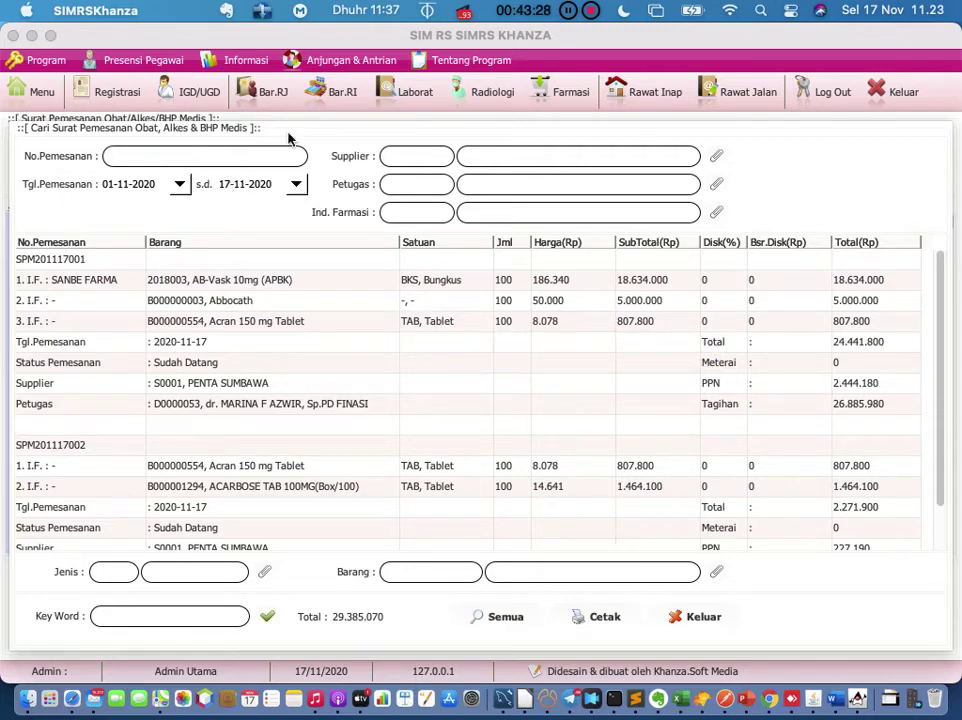
pyautogui.press('BackSpace')
pyautogui.press('BackSpace')
pyautogui.write('01')
pyautogui.click(716, 157)
pyautogui.doubleClick(230, 192)
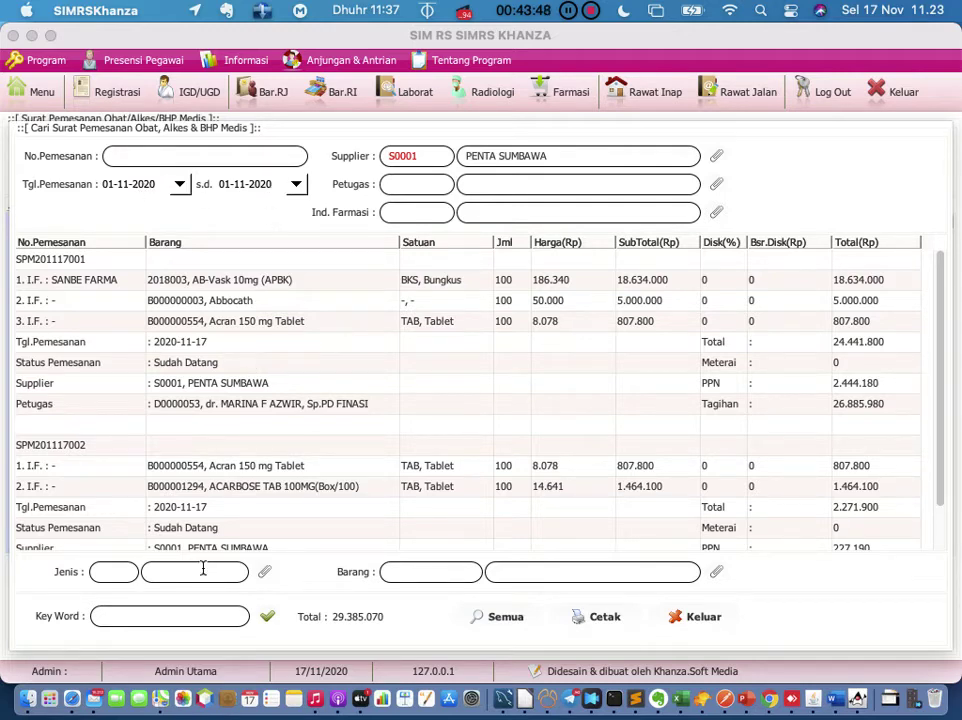
pyautogui.click(265, 618)
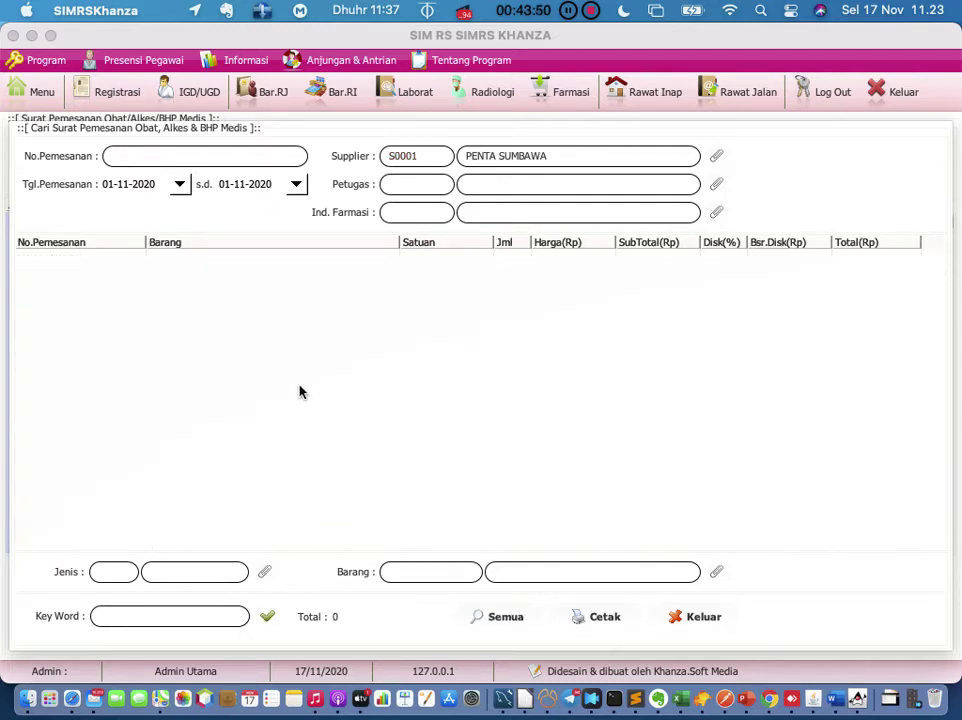
pyautogui.click(700, 622)
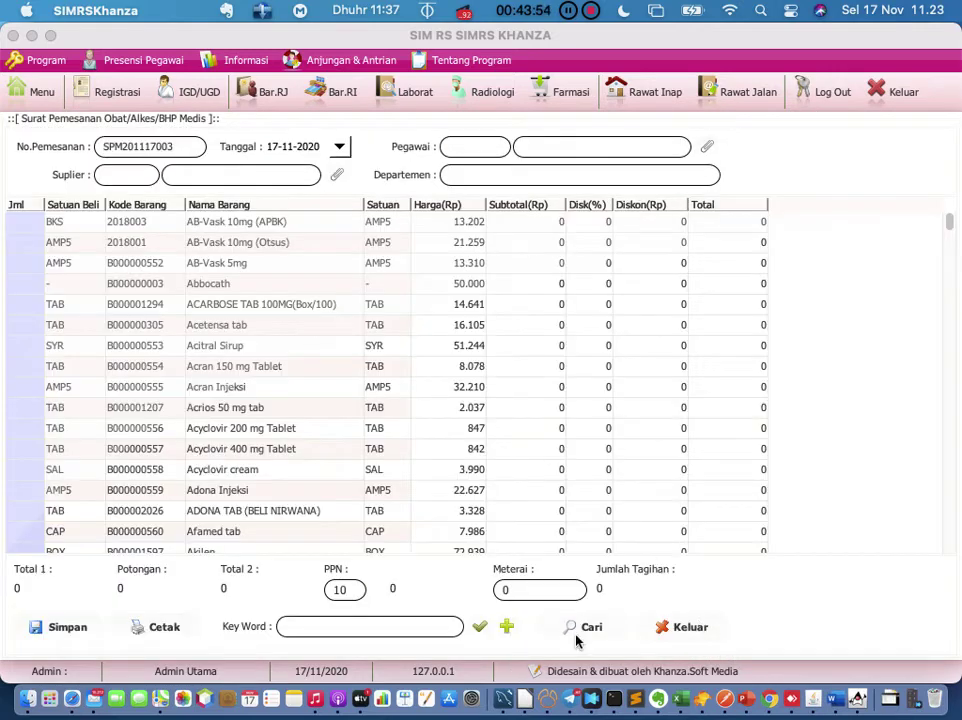
# Step: Reopen the Surat Pemesanan Obat & BHP order search and select order SPM201117001
pyautogui.click(580, 630)
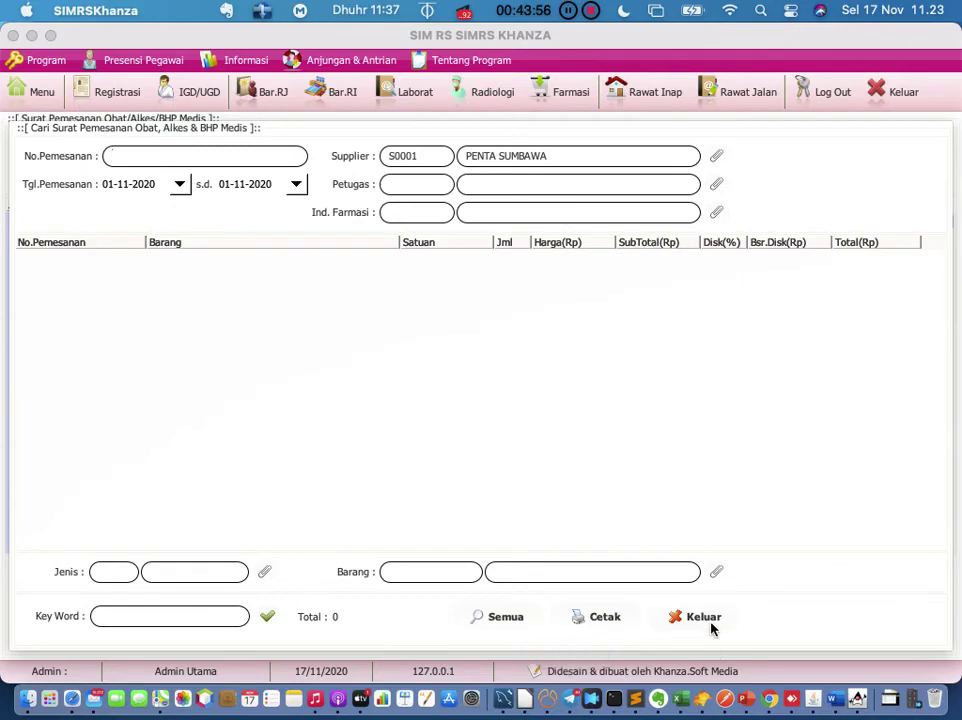
pyautogui.click(710, 624)
pyautogui.click(693, 636)
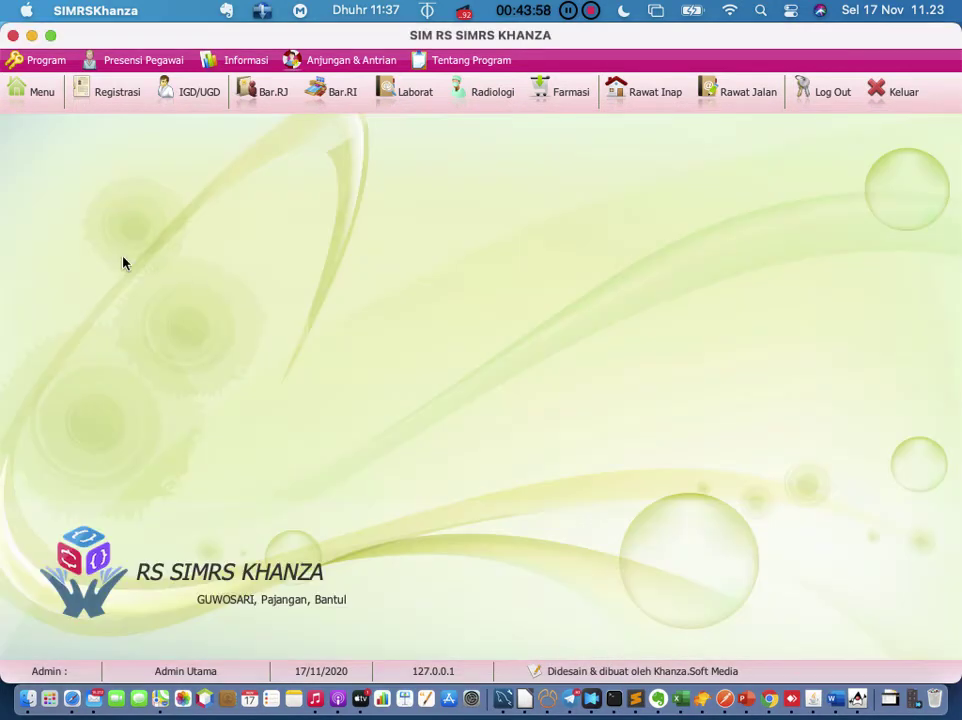
pyautogui.click(30, 90)
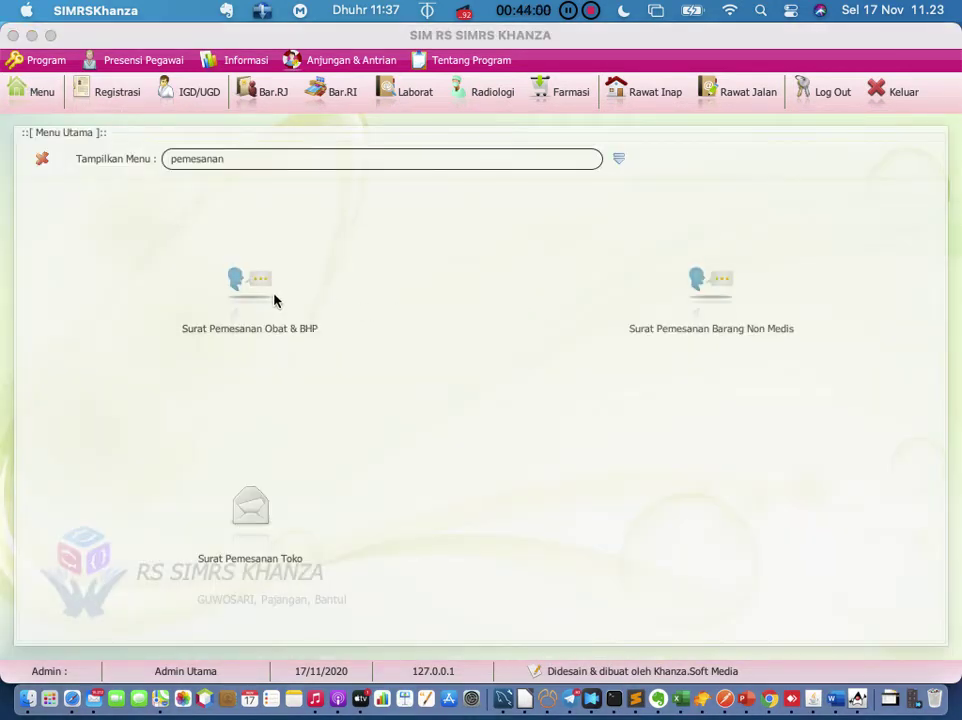
pyautogui.click(275, 300)
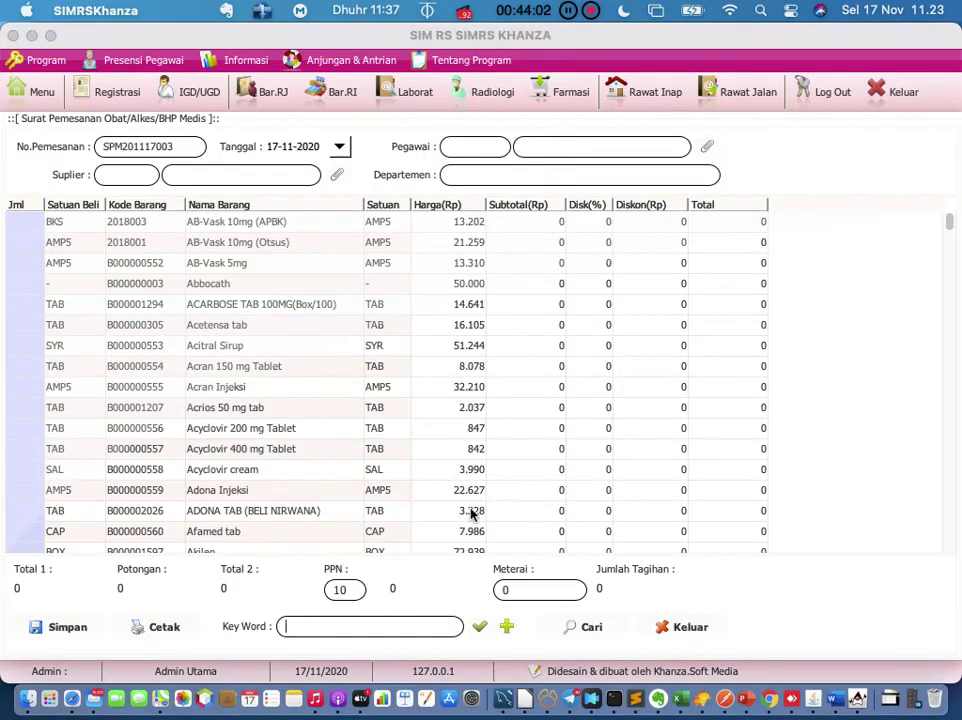
pyautogui.click(582, 628)
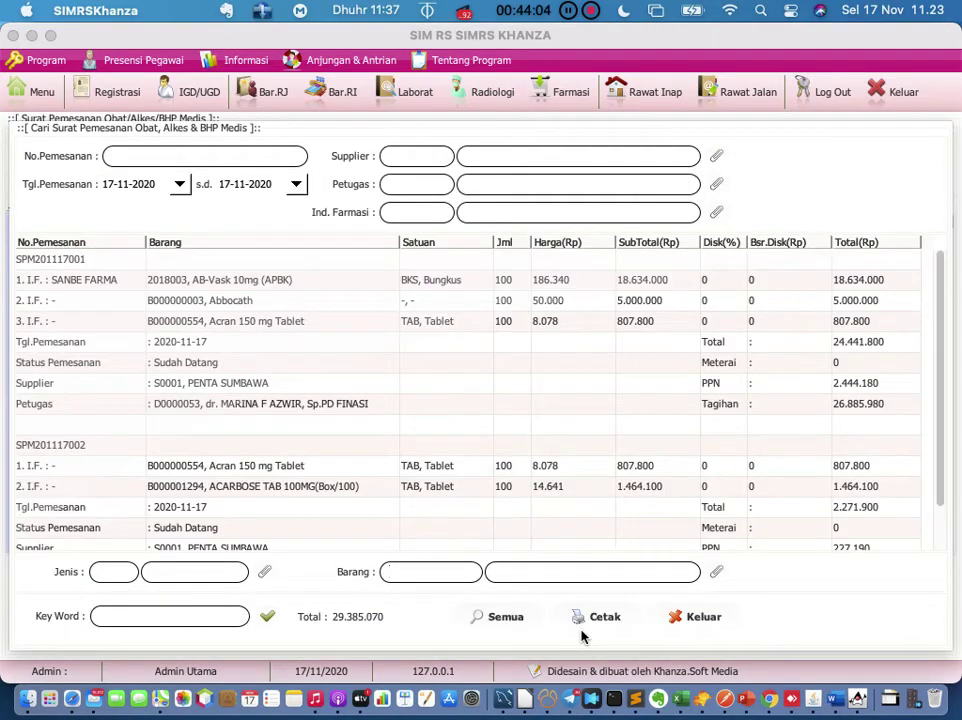
pyautogui.click(73, 268)
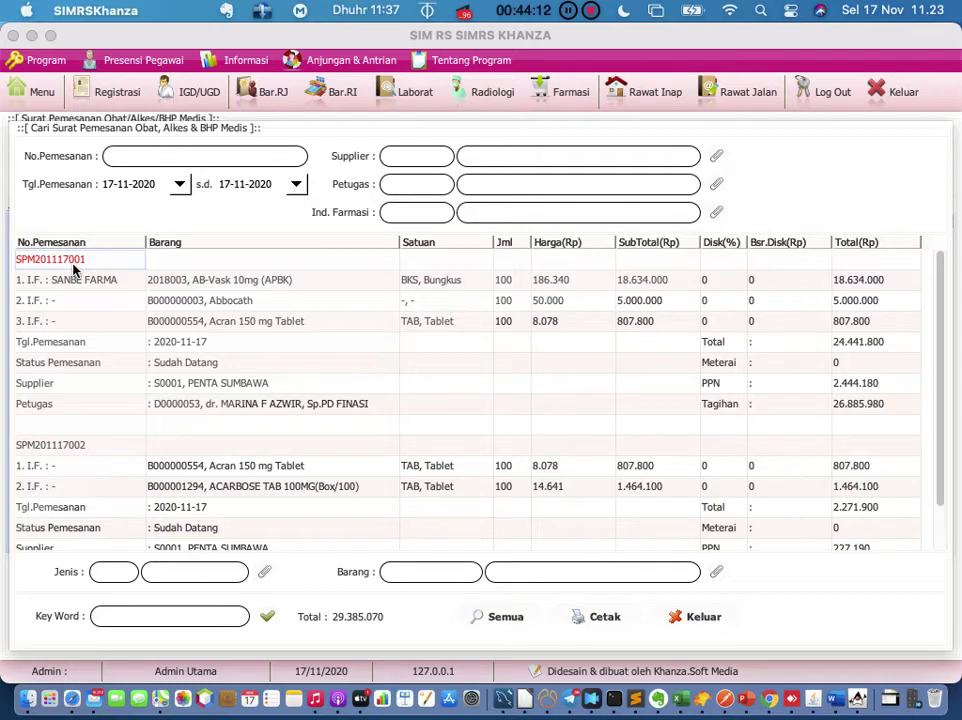
# Step: Mark SPM201117001 as Sudah Datang, dismiss the already-validated notice, and return to the menu
pyautogui.rightClick(73, 268)
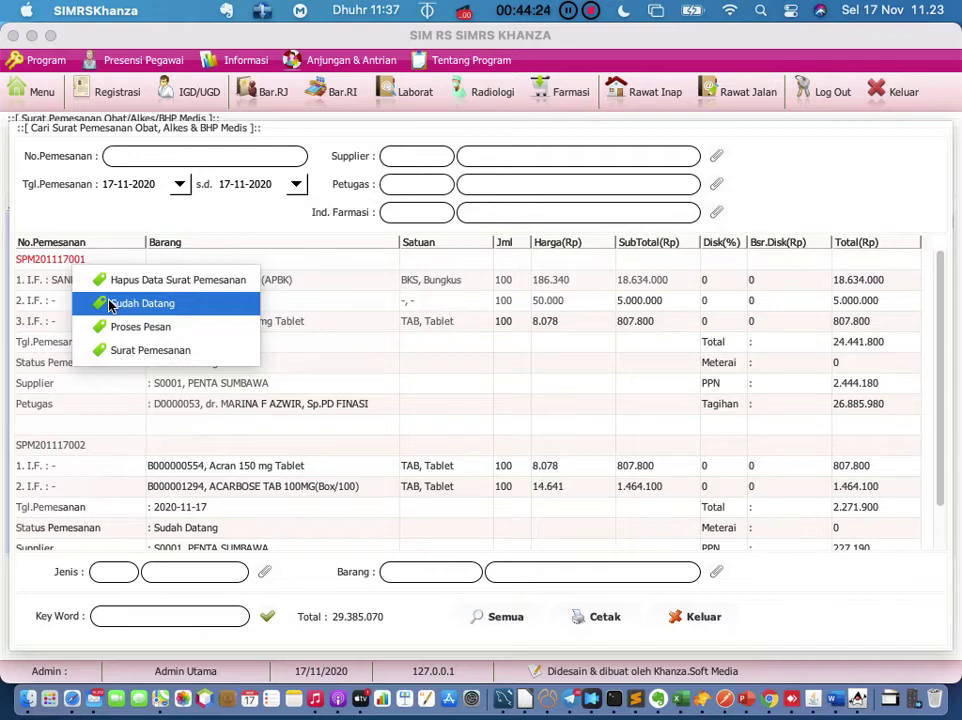
pyautogui.click(120, 305)
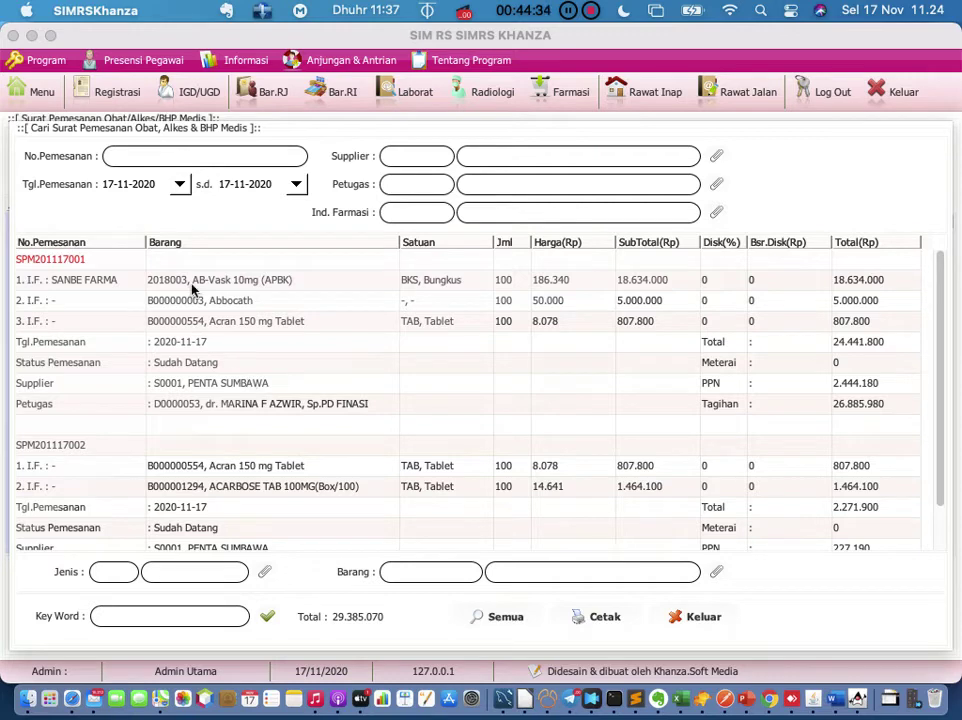
pyautogui.click(41, 93)
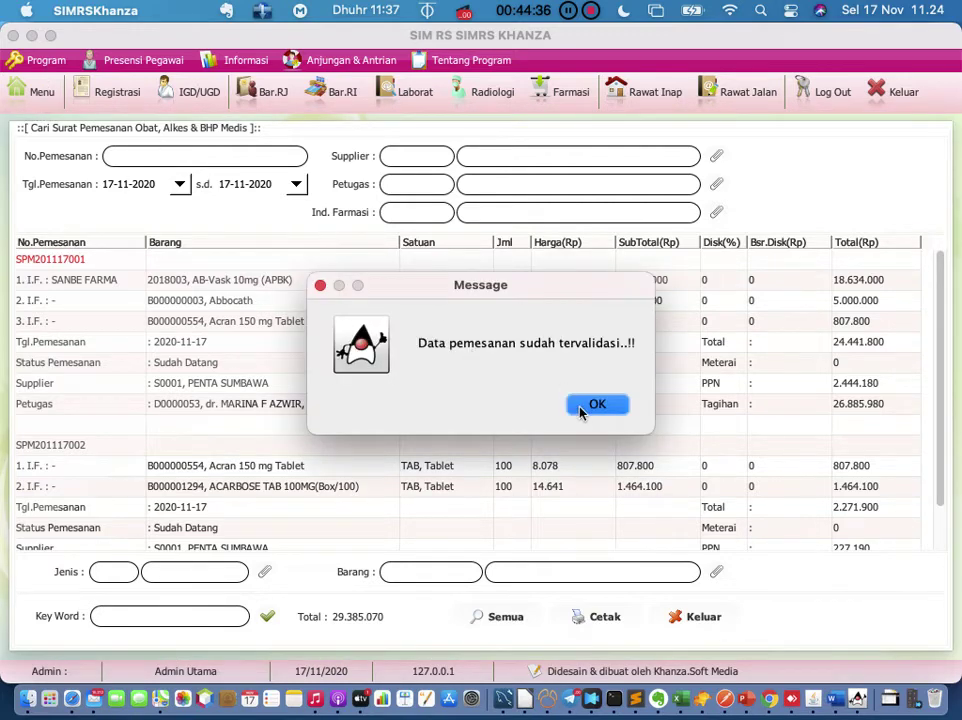
pyautogui.click(597, 404)
pyautogui.click(40, 91)
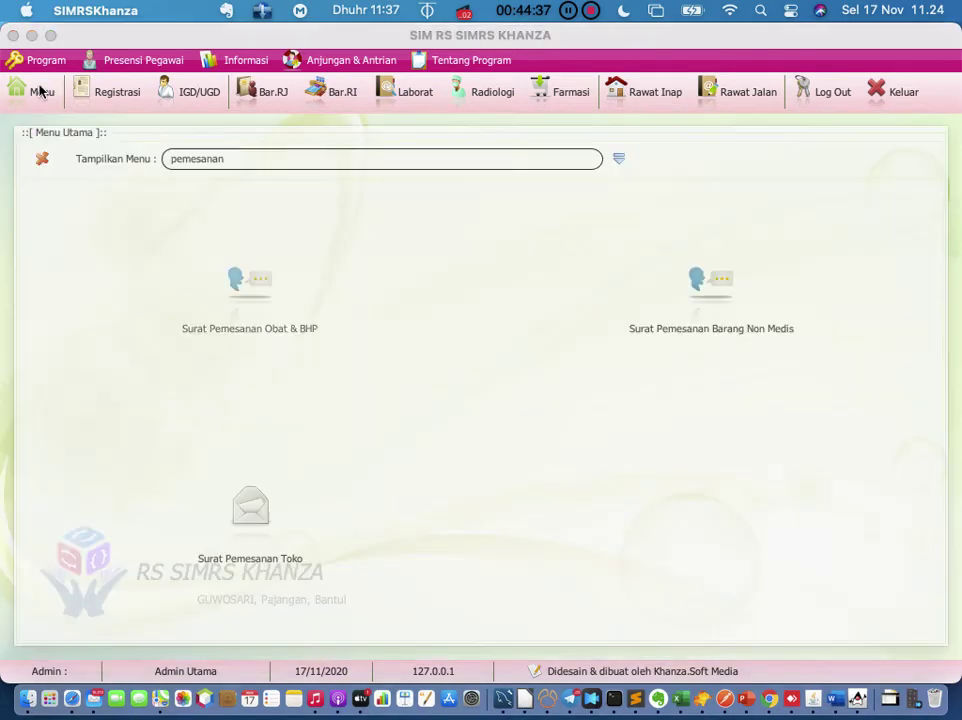
# Step: Search the menu for 'penerimaan' and open the Penerimaan Obat & BHP receipt form
pyautogui.click(395, 159)
pyautogui.press('BackSpace')
pyautogui.press('BackSpace')
pyautogui.press('BackSpace')
pyautogui.press('BackSpace')
pyautogui.press('BackSpace')
pyautogui.press('BackSpace')
pyautogui.press('BackSpace')
pyautogui.press('BackSpace')
pyautogui.press('BackSpace')
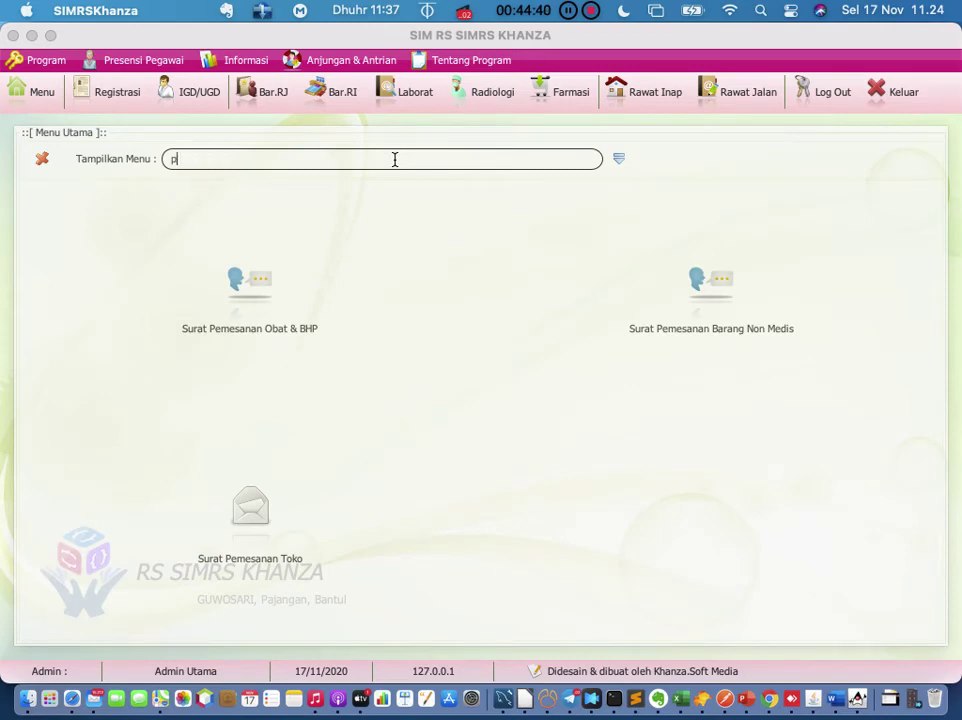
pyautogui.write('penerimaan')
pyautogui.click(172, 280)
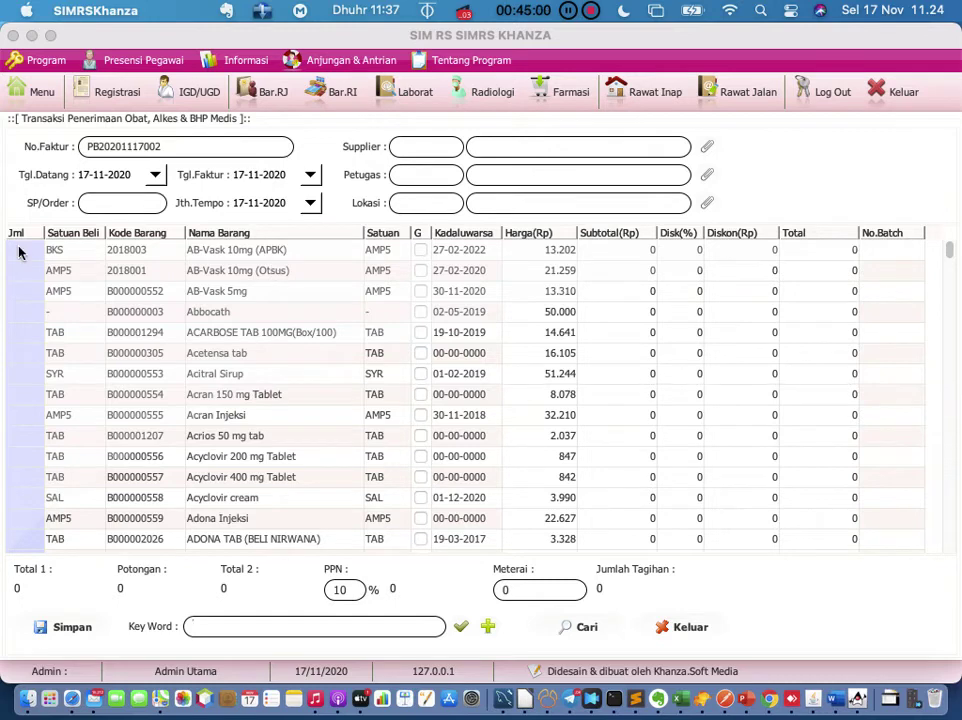
# Step: Set supplier PENTA SUMBAWA, the receiving staff member, and location GUDANG
pyautogui.click(704, 146)
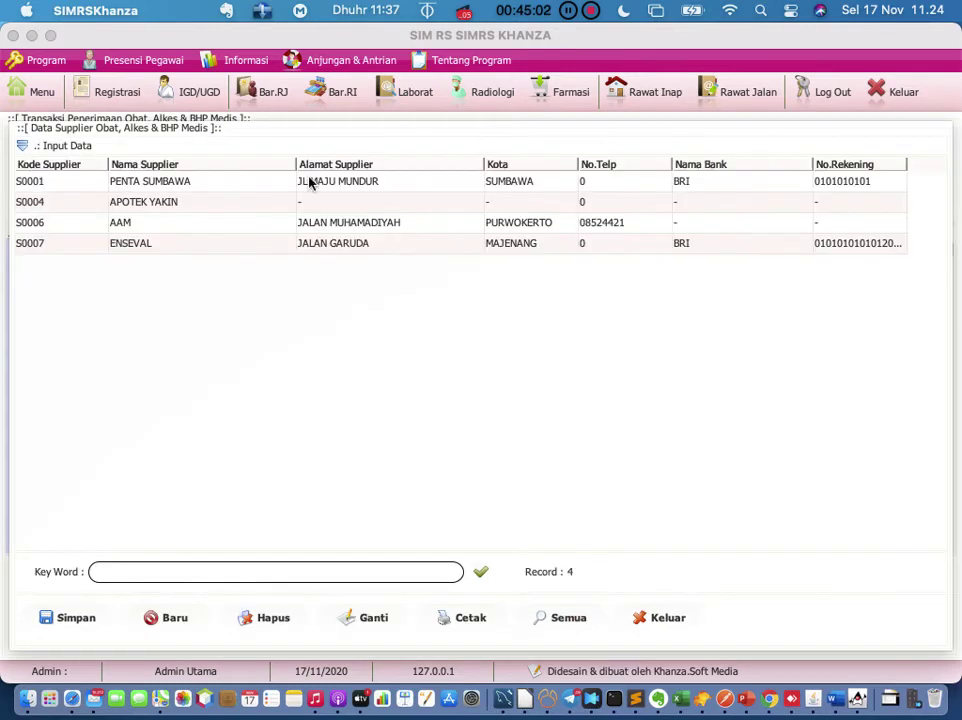
pyautogui.doubleClick(267, 184)
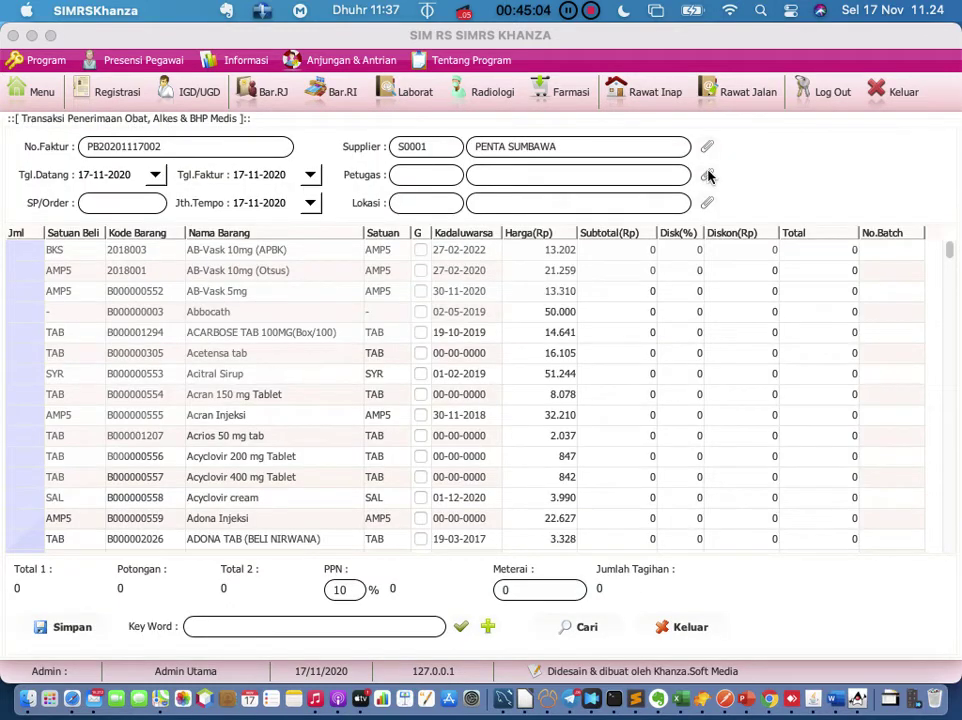
pyautogui.click(706, 174)
pyautogui.doubleClick(195, 186)
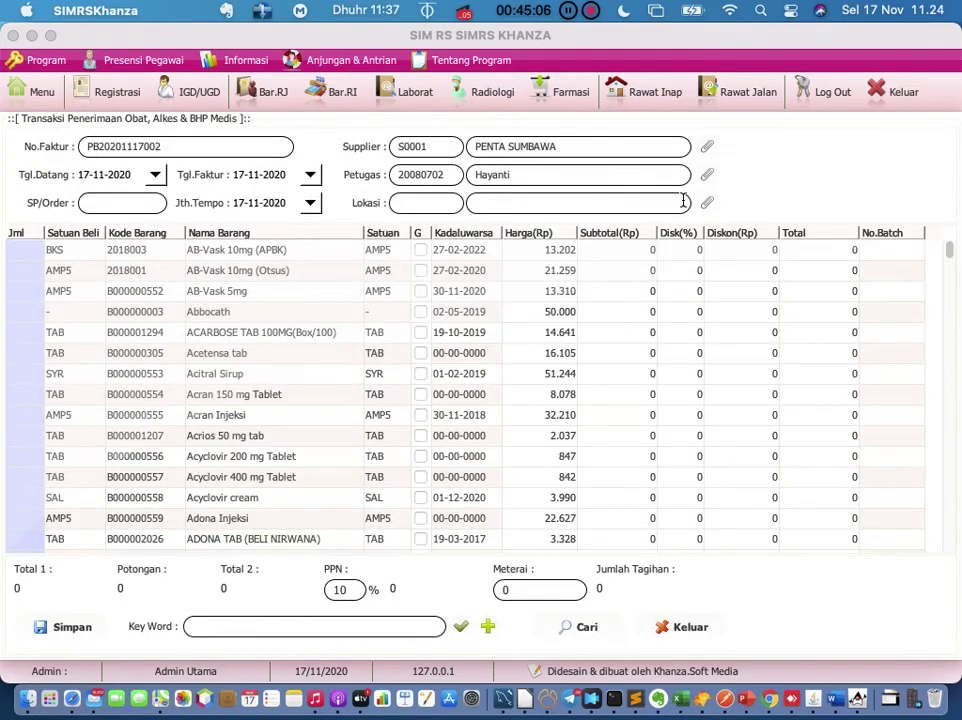
pyautogui.click(707, 188)
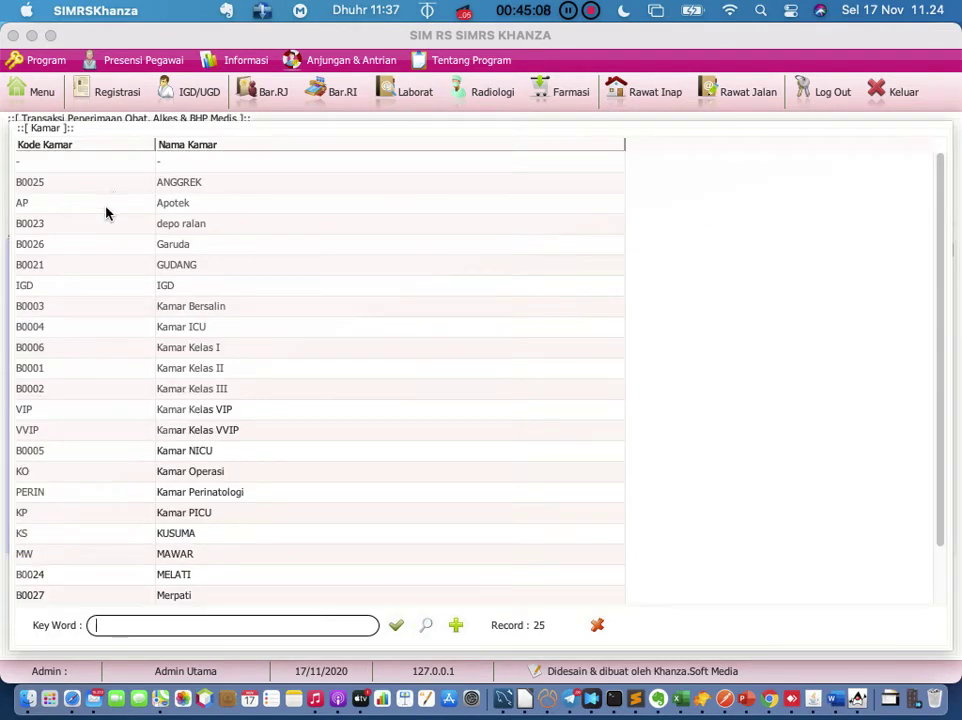
pyautogui.doubleClick(89, 266)
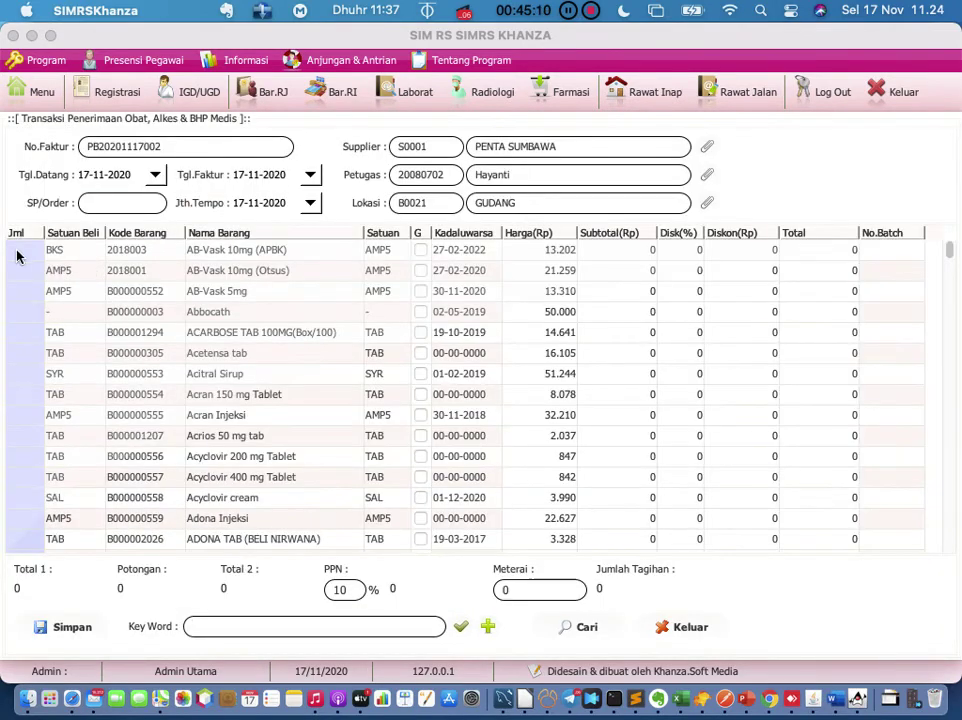
# Step: Enter quantities of 90 AB-Vask 10mg (APBK) and 100 Acran 150 mg Tablet
pyautogui.write('100')
pyautogui.press('Return')
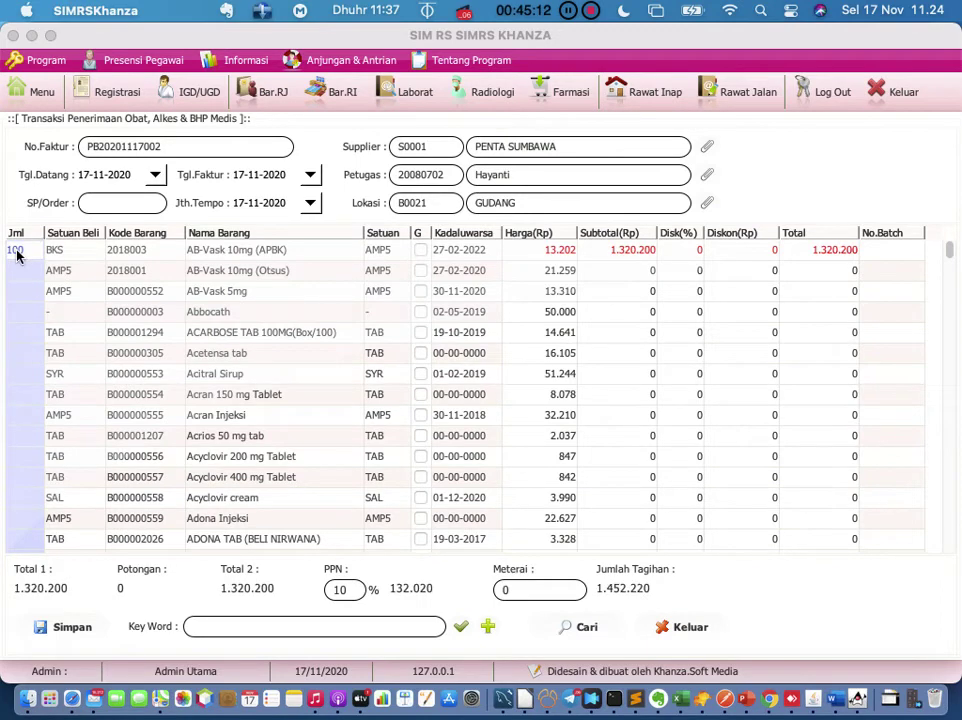
pyautogui.click(14, 394)
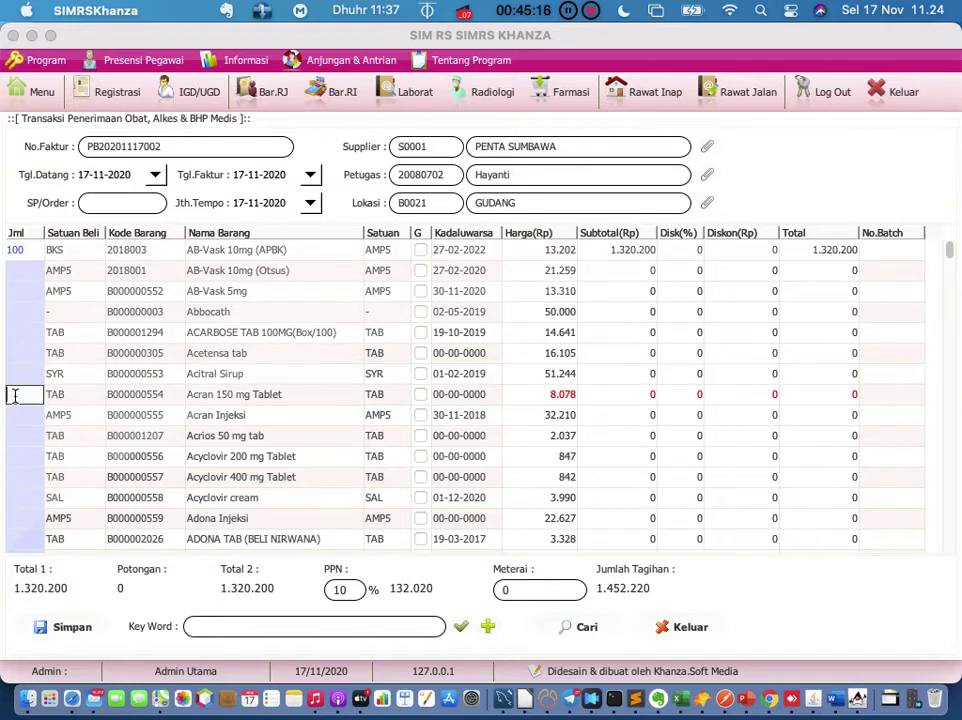
pyautogui.write('100')
pyautogui.press('Return')
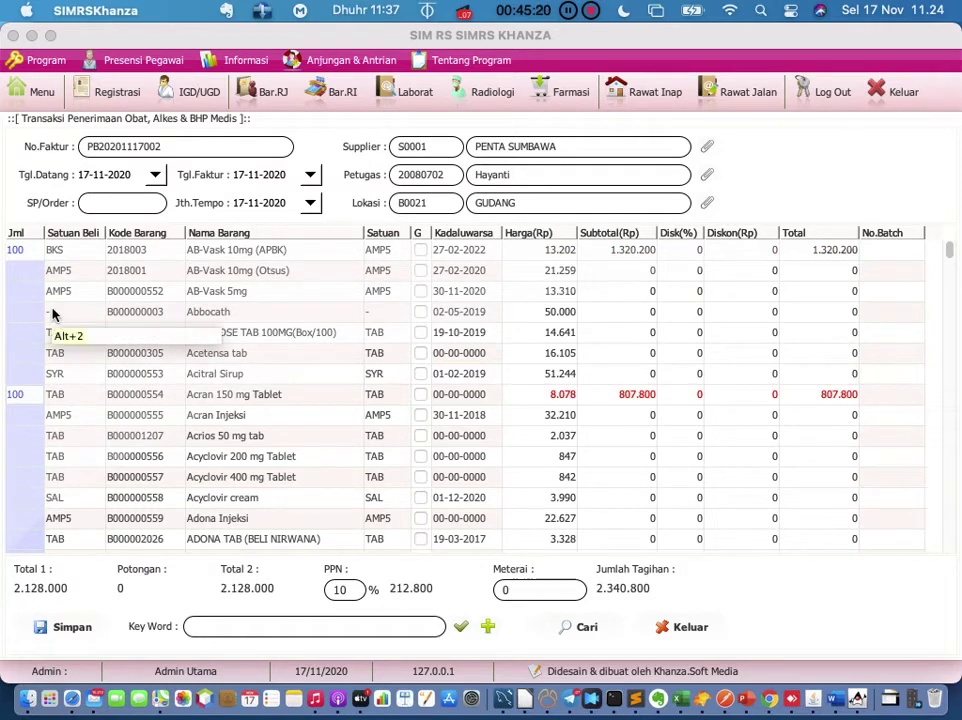
pyautogui.doubleClick(34, 250)
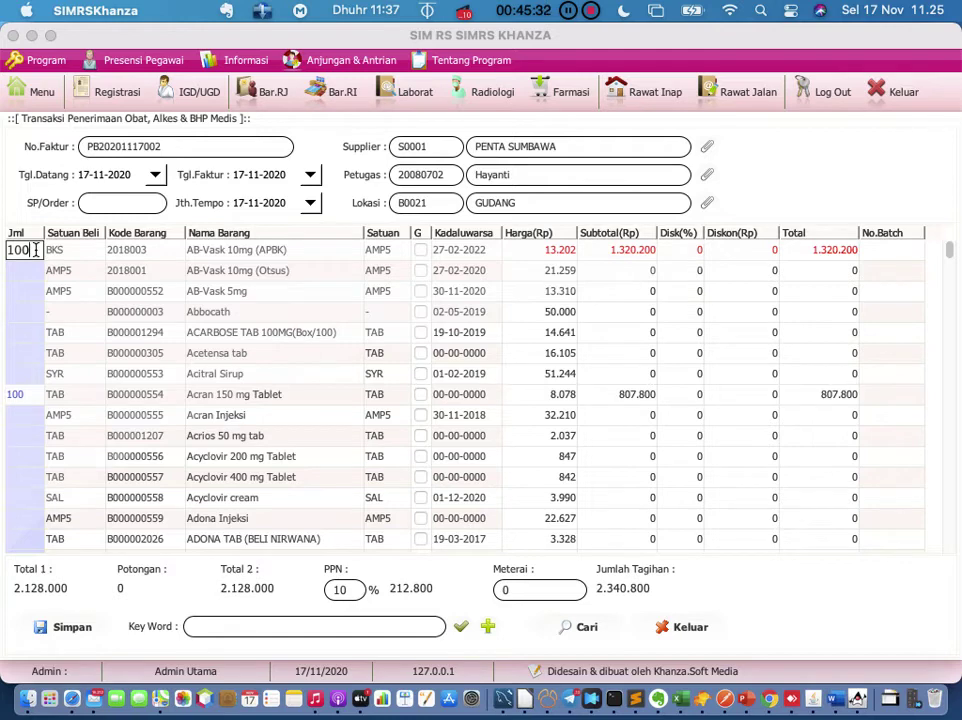
pyautogui.press('BackSpace')
pyautogui.press('BackSpace')
pyautogui.press('BackSpace')
pyautogui.write('90')
pyautogui.press('Return')
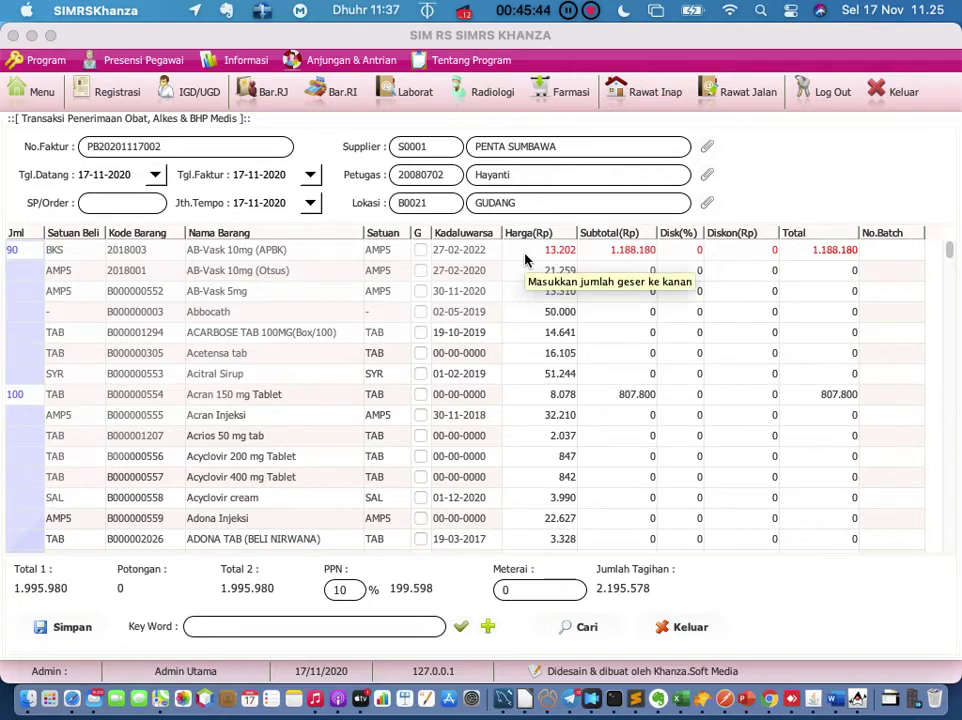
# Step: Set the AB-Vask 10mg (APBK) price to 20000 and PPN to 0%
pyautogui.doubleClick(525, 251)
pyautogui.moveTo(525, 251); pyautogui.dragTo(586, 261)
pyautogui.write('20000')
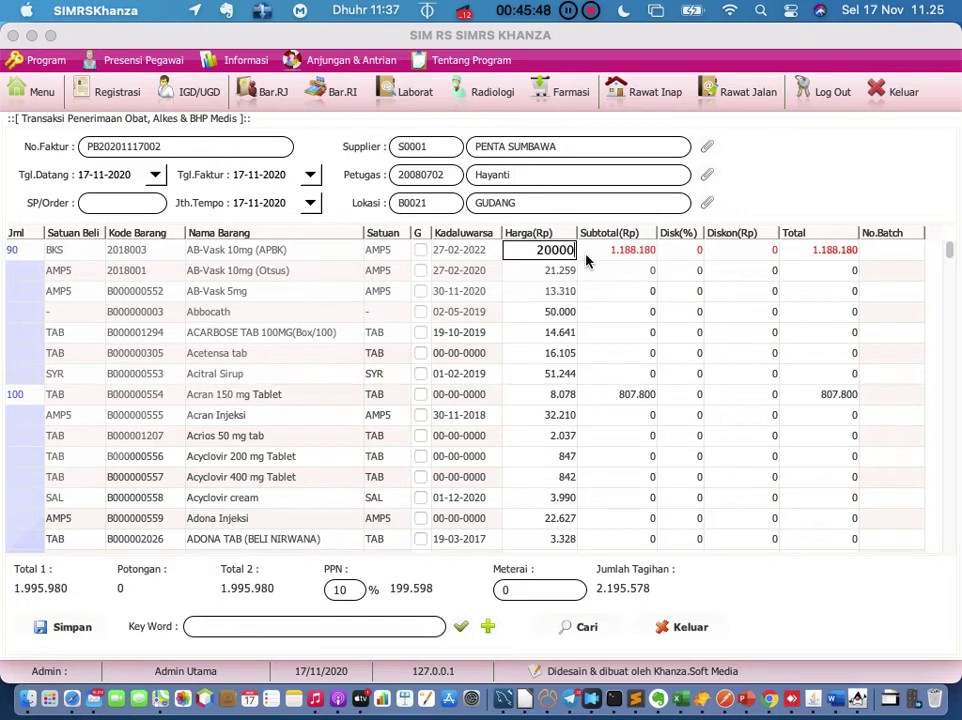
pyautogui.press('Return')
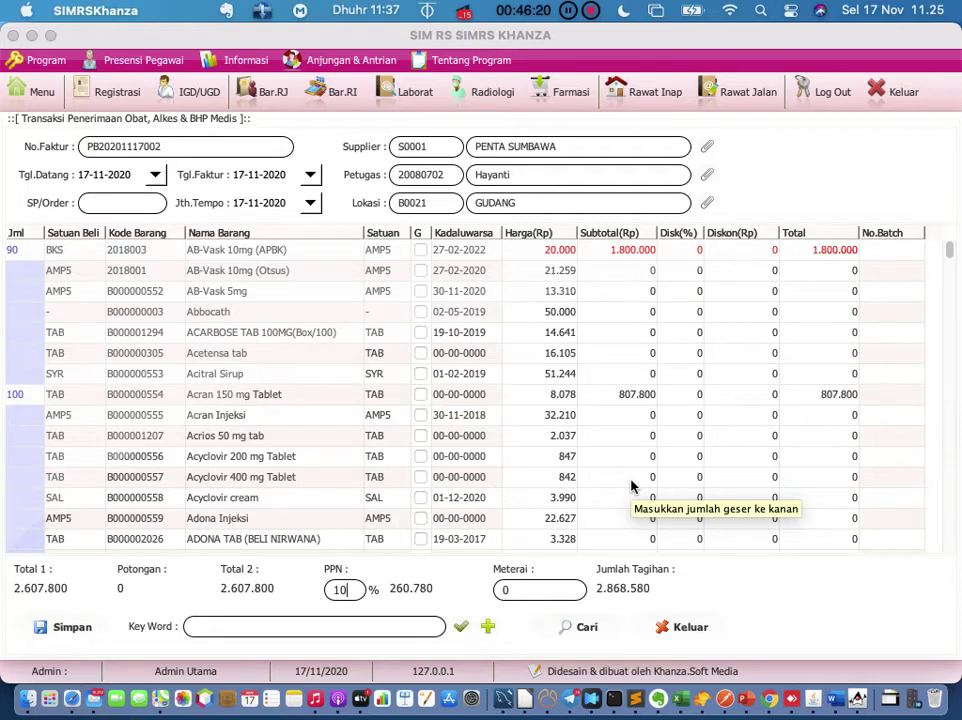
pyautogui.press('BackSpace')
pyautogui.press('BackSpace')
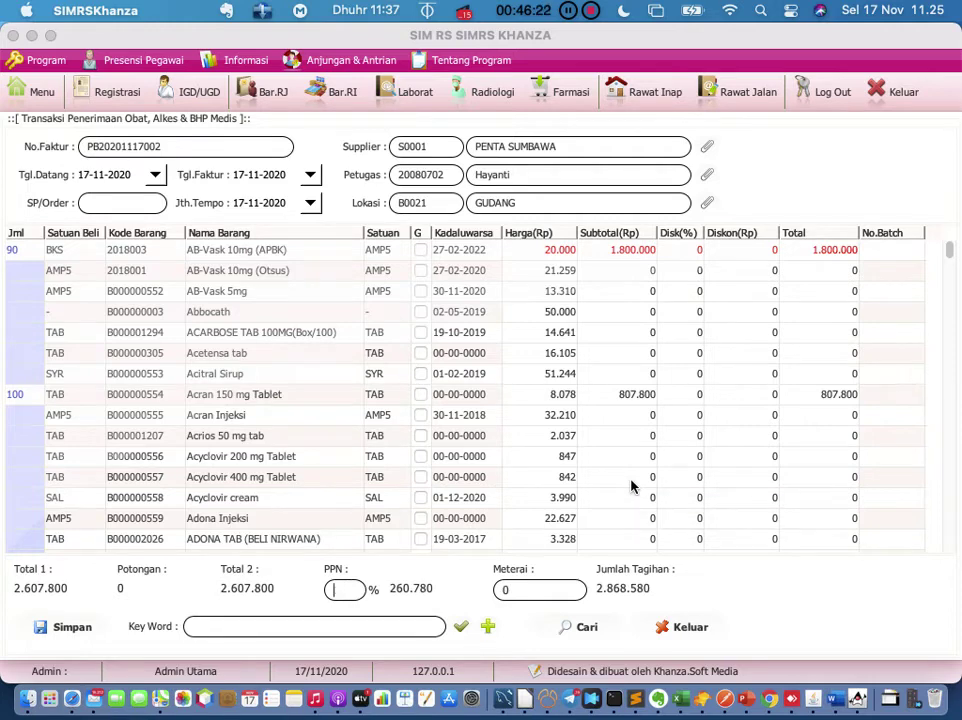
pyautogui.write('0')
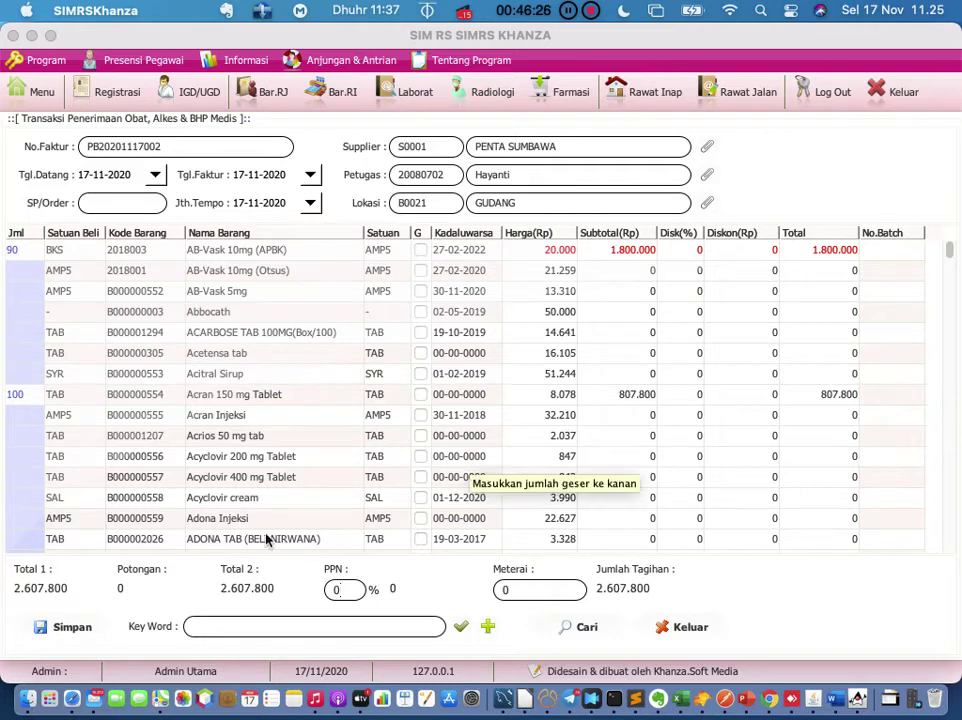
# Step: Attempt to save, dismiss the 'No.Order tidak boleh kosong' warning, and close the receipt form
pyautogui.click(85, 633)
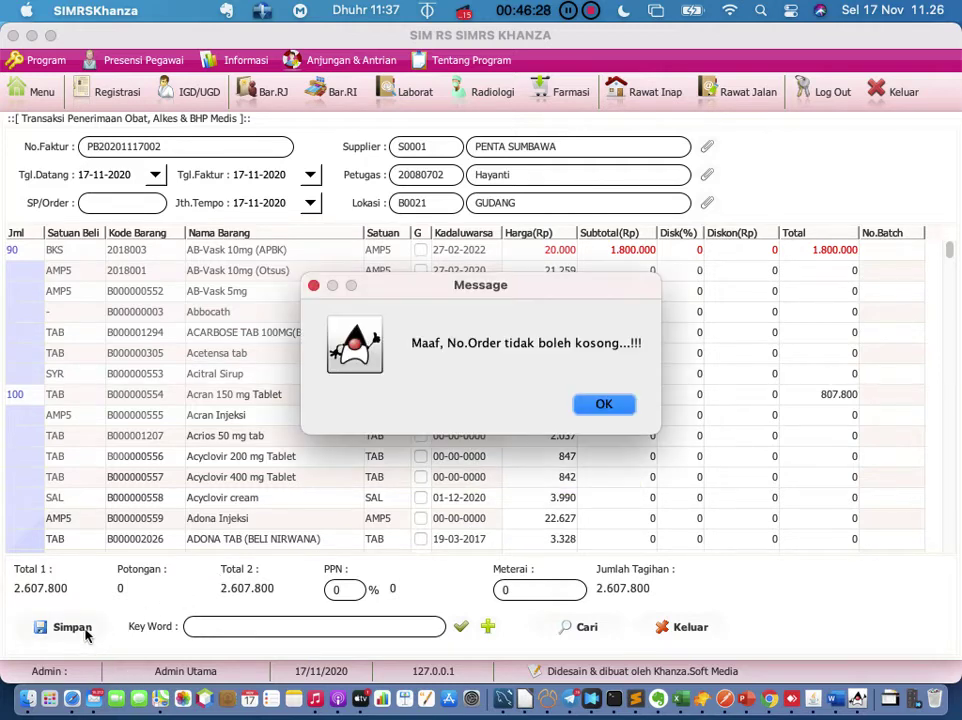
pyautogui.click(606, 408)
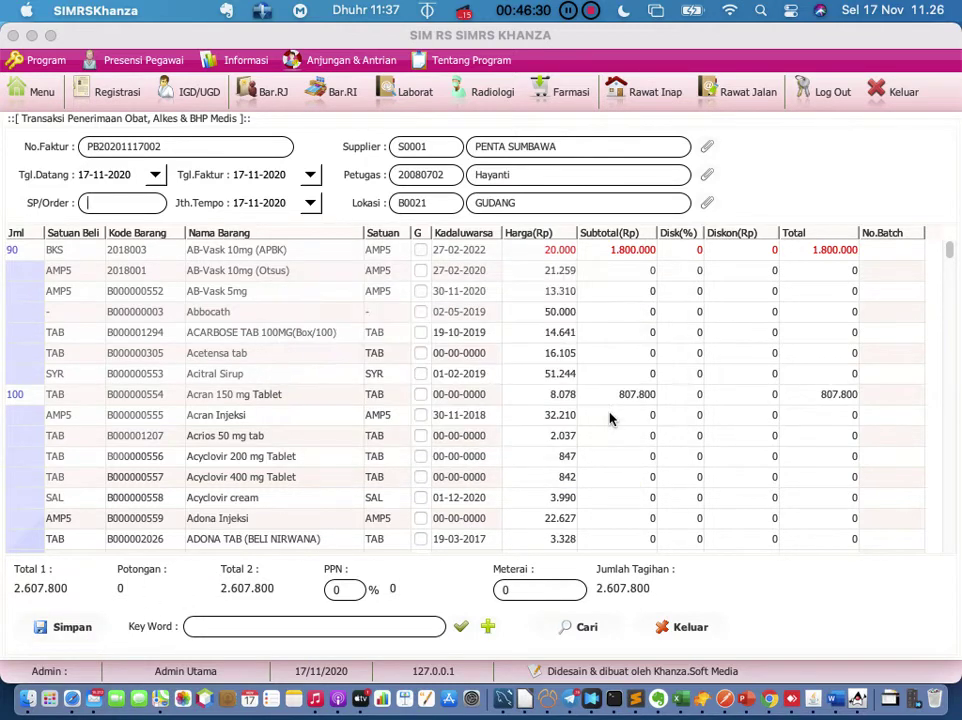
pyautogui.click(139, 204)
pyautogui.click(682, 631)
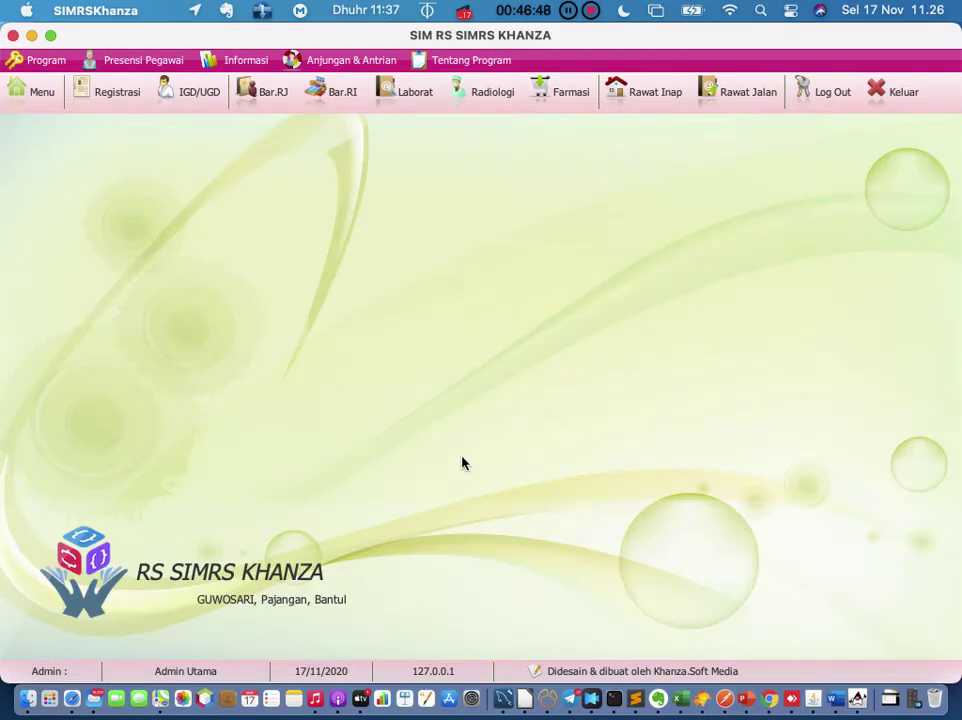
pyautogui.click(30, 95)
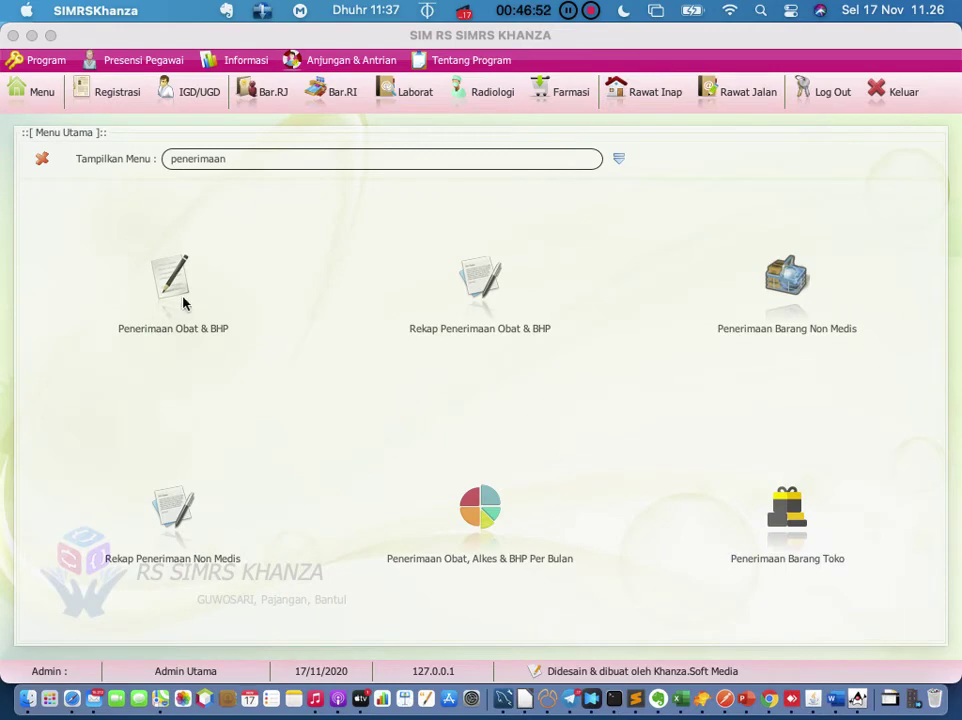
pyautogui.click(185, 302)
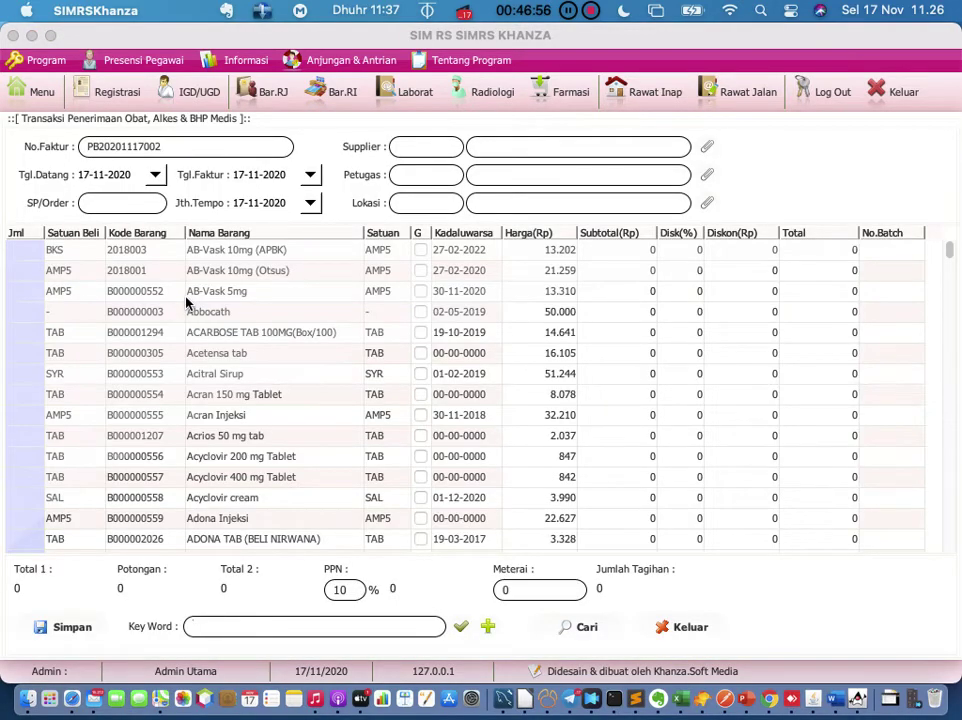
pyautogui.click(140, 203)
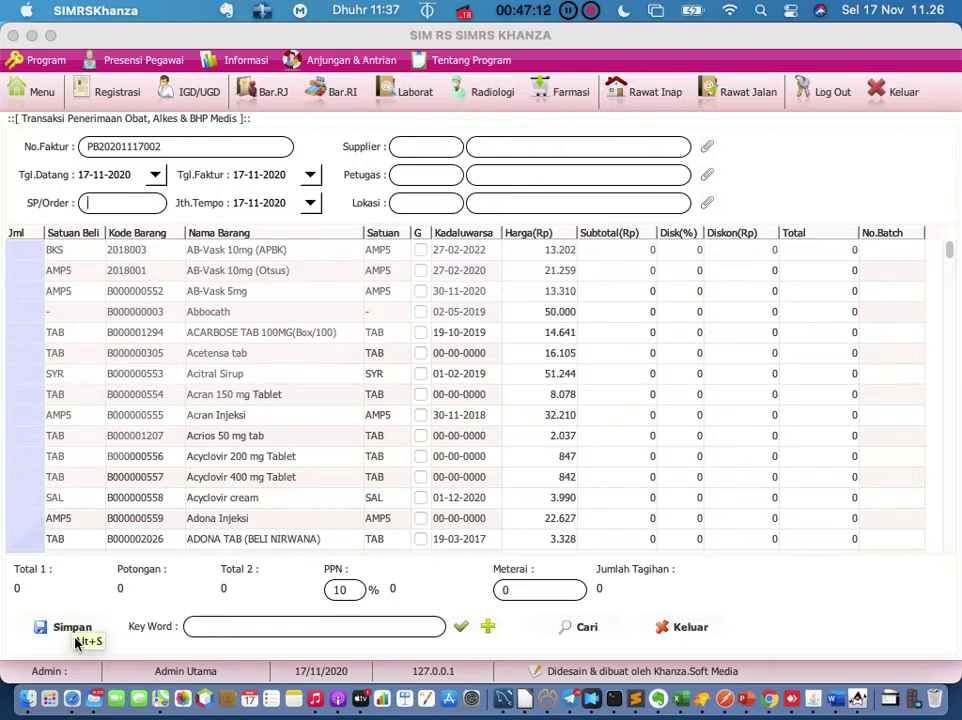
pyautogui.click(579, 627)
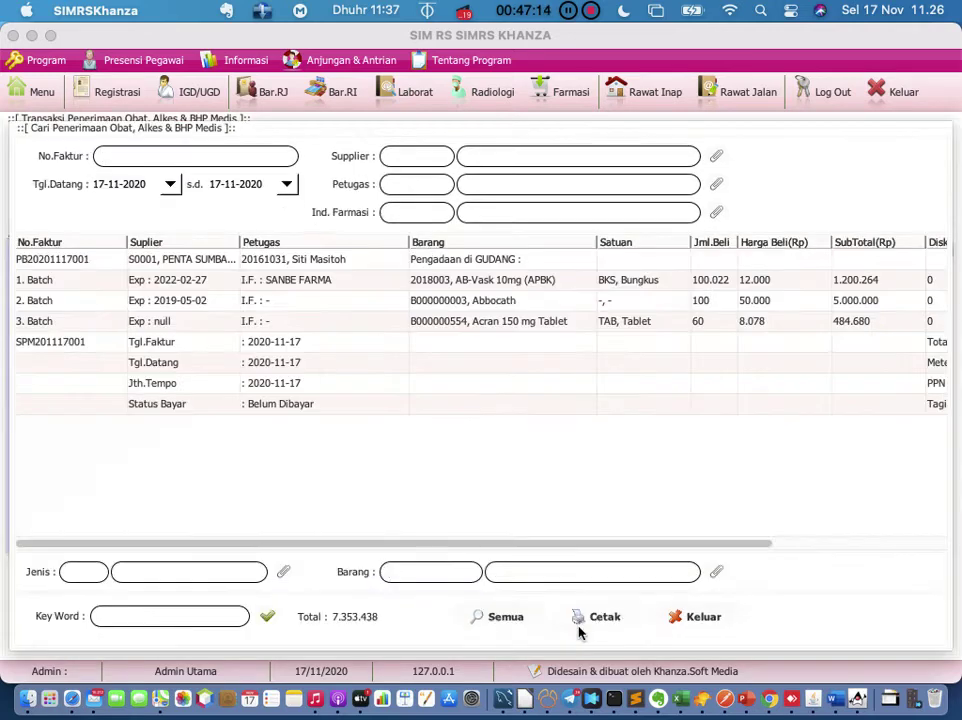
pyautogui.hscroll(3, 520, 357)
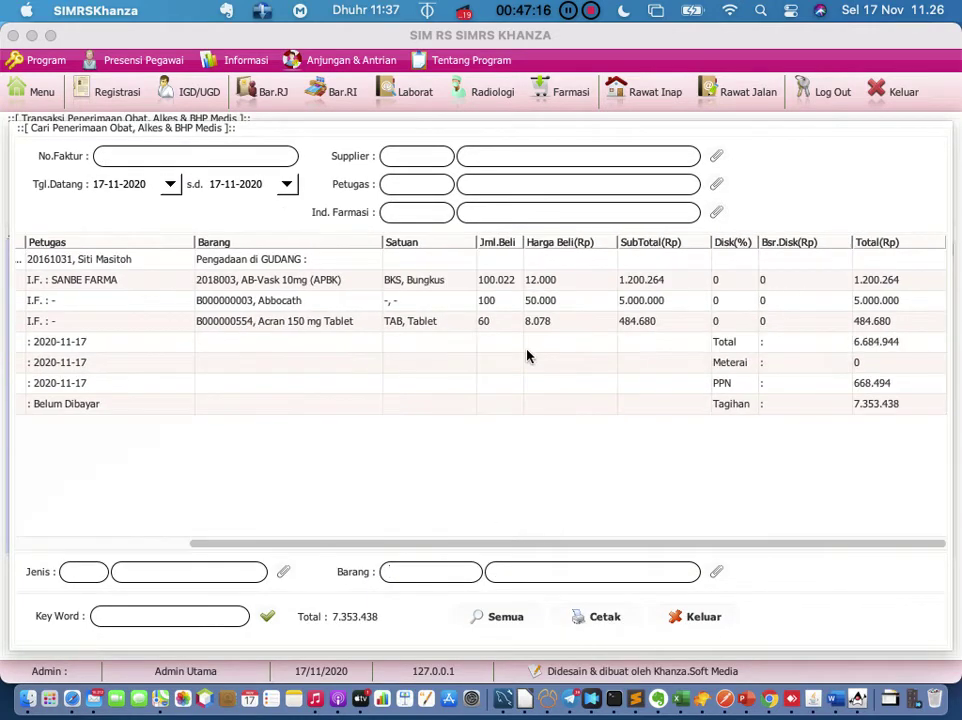
pyautogui.hscroll(-3, 526, 354)
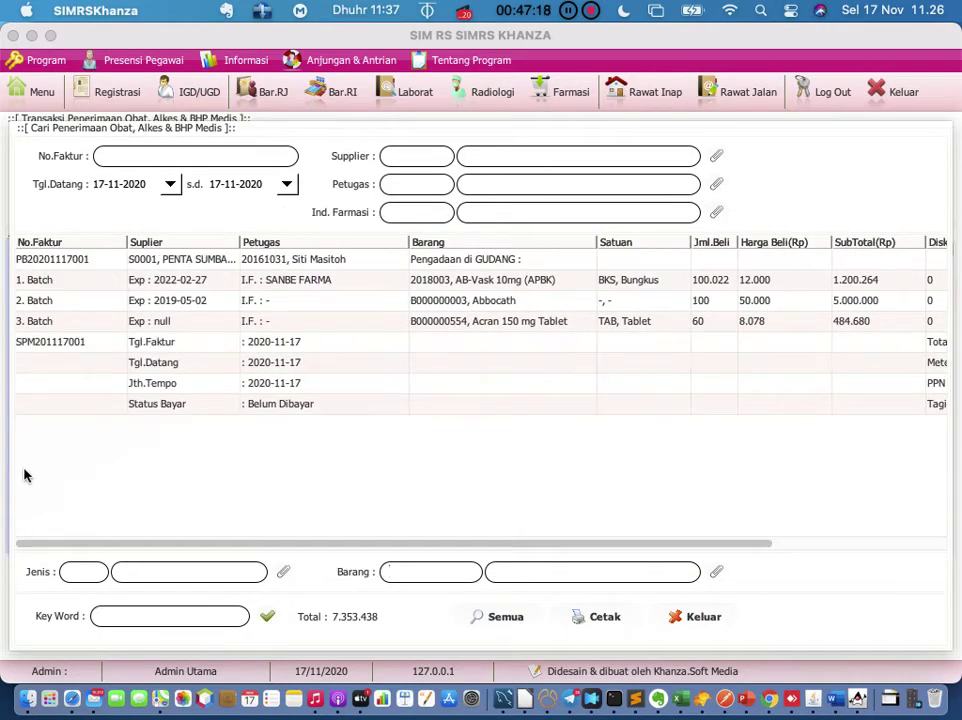
pyautogui.click(285, 405)
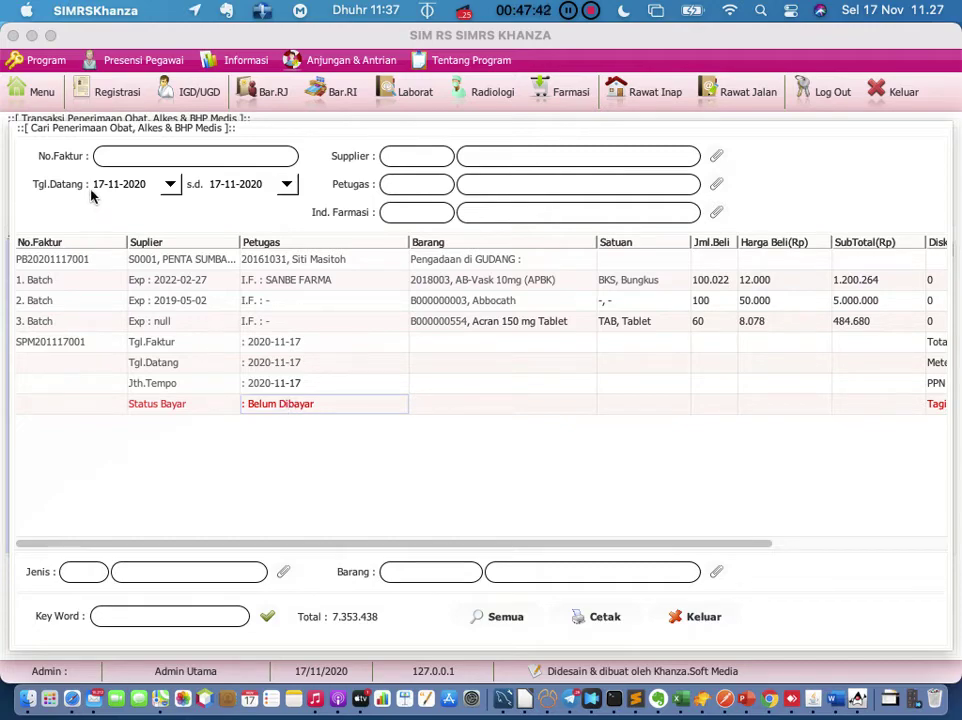
pyautogui.click(49, 106)
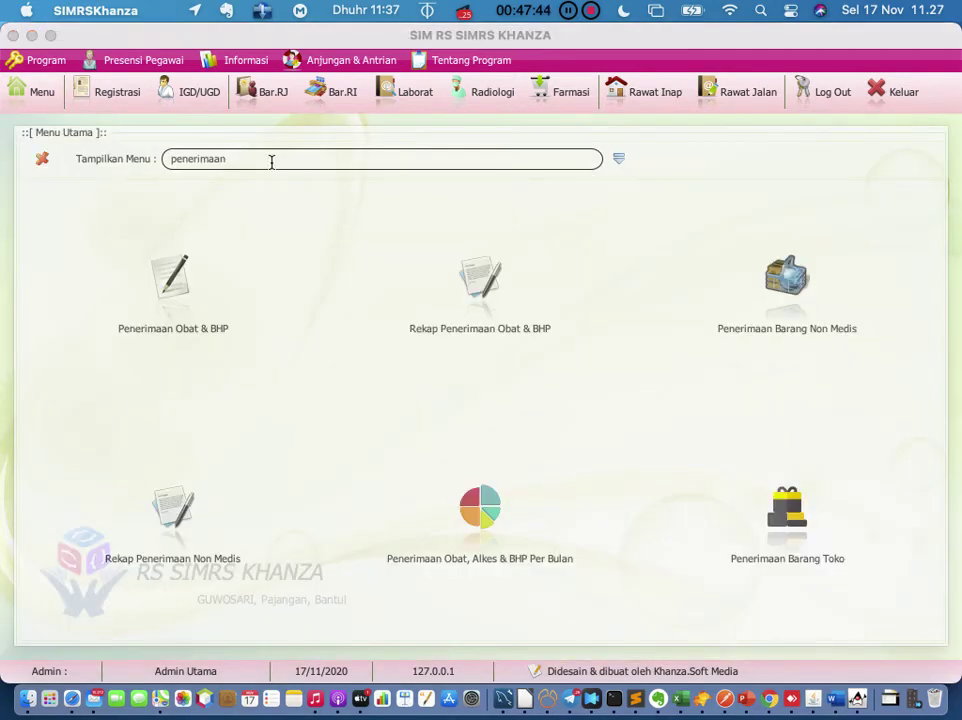
# Step: Search the menu for 'pengadaan' and open the Pengadaan Obat & BHP form
pyautogui.press('BackSpace')
pyautogui.press('BackSpace')
pyautogui.press('BackSpace')
pyautogui.press('BackSpace')
pyautogui.press('BackSpace')
pyautogui.press('BackSpace')
pyautogui.press('BackSpace')
pyautogui.press('BackSpace')
pyautogui.press('BackSpace')
pyautogui.press('BackSpace')
pyautogui.click(624, 164)
pyautogui.click(341, 163)
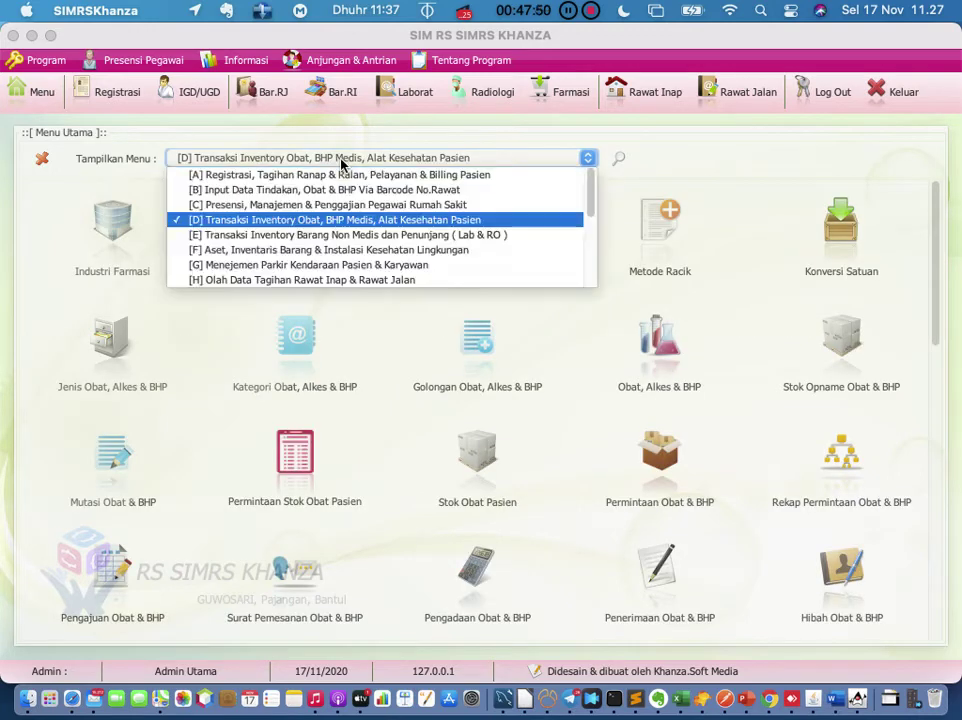
pyautogui.click(341, 164)
pyautogui.scroll(-8, 475, 378)
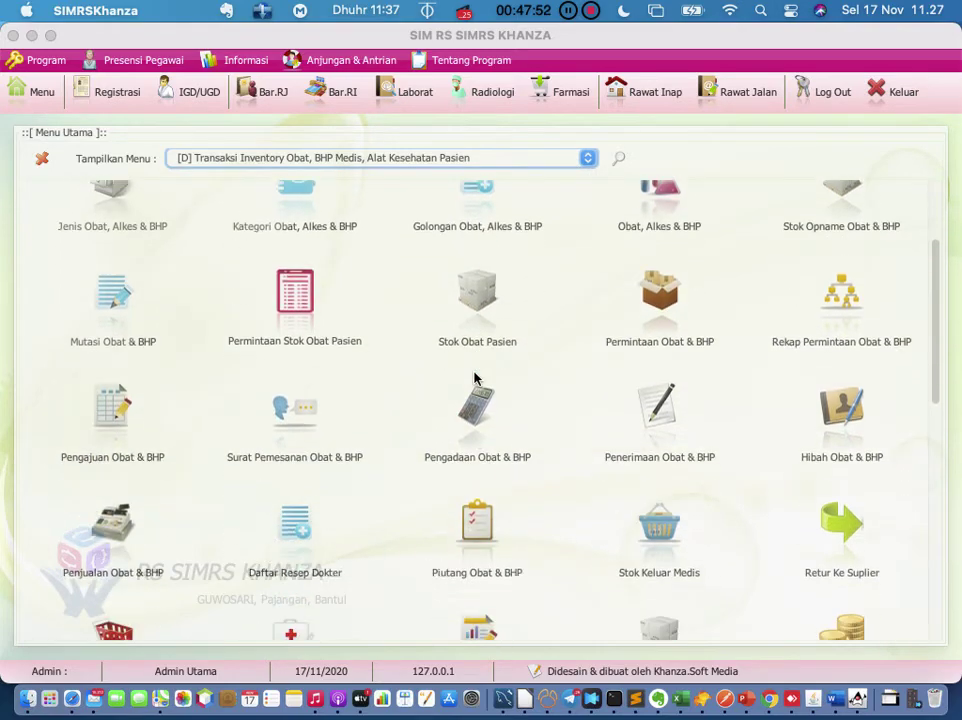
pyautogui.scroll(-10, 475, 378)
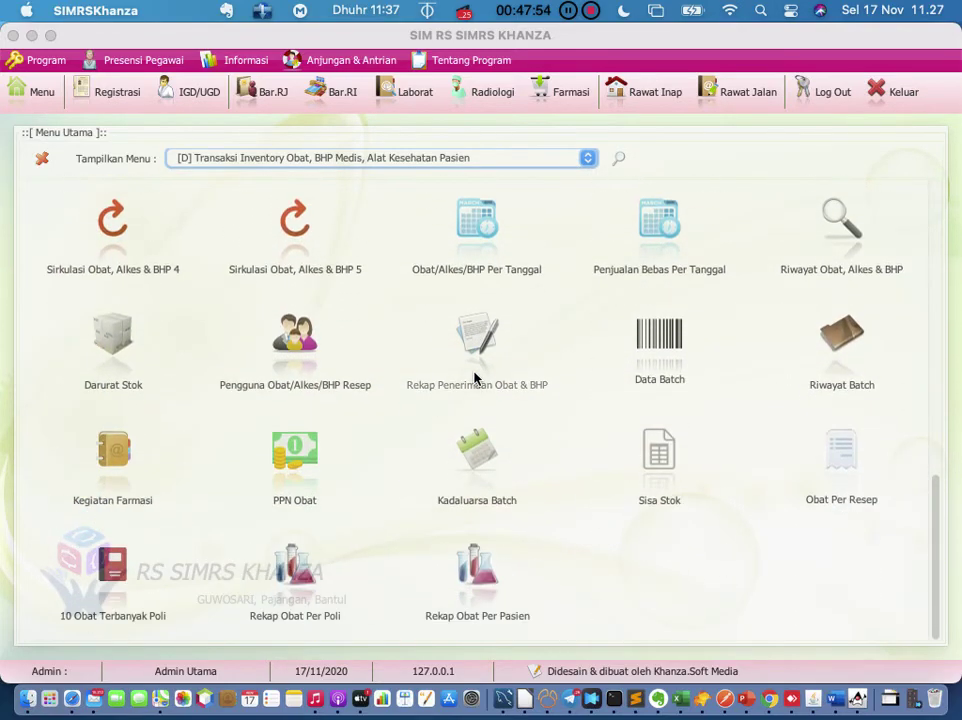
pyautogui.scroll(20, 475, 378)
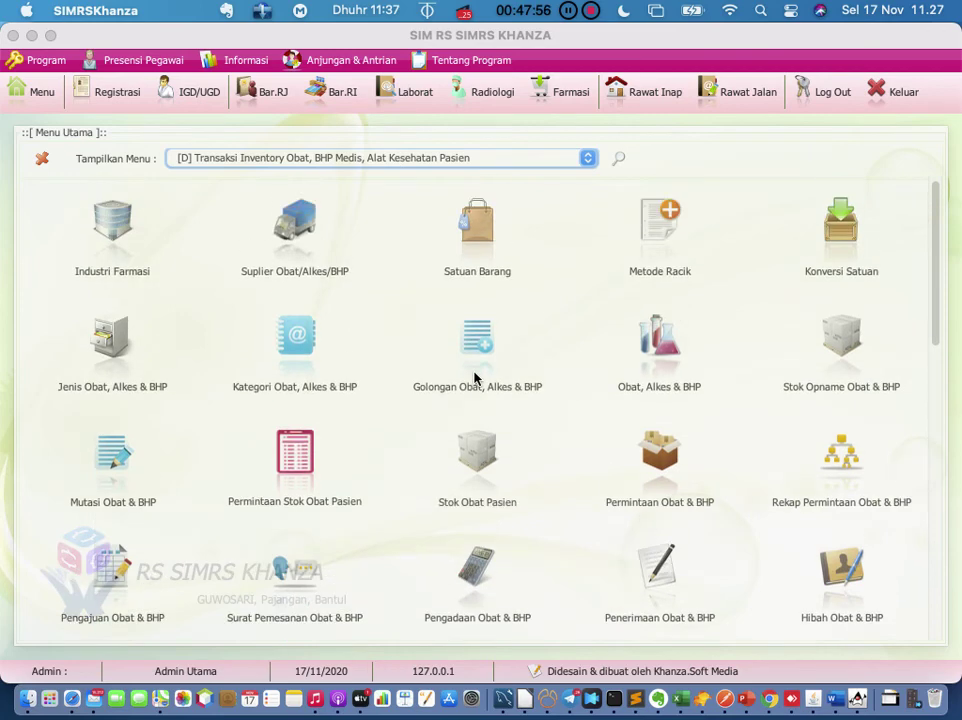
pyautogui.click(619, 159)
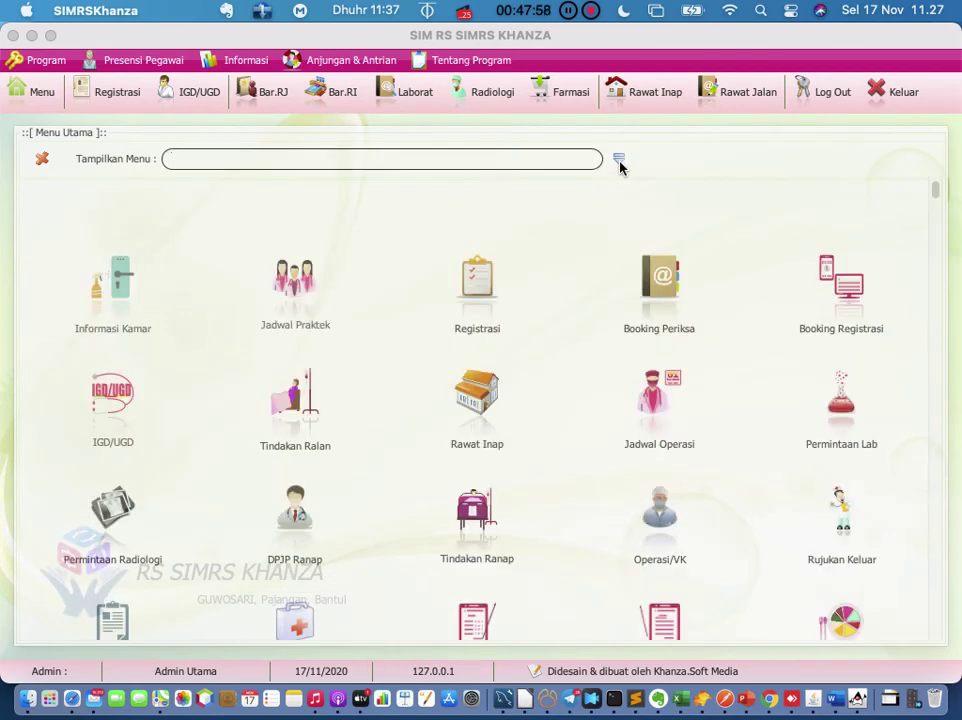
pyautogui.write('pengadaaan')
pyautogui.press('BackSpace')
pyautogui.press('BackSpace')
pyautogui.press('BackSpace')
pyautogui.write('an')
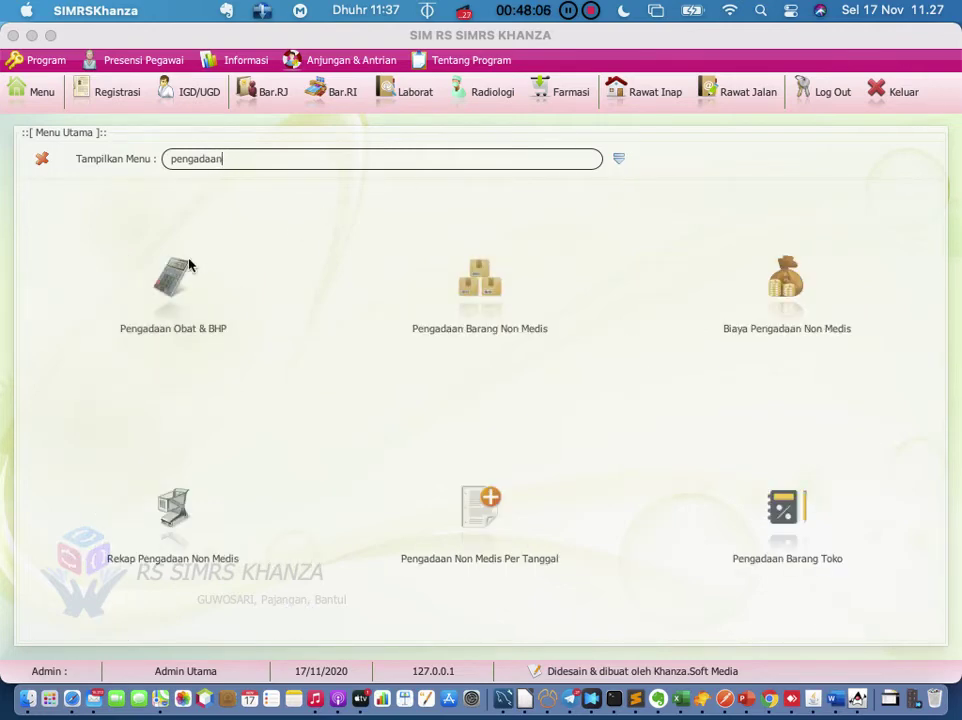
pyautogui.click(172, 278)
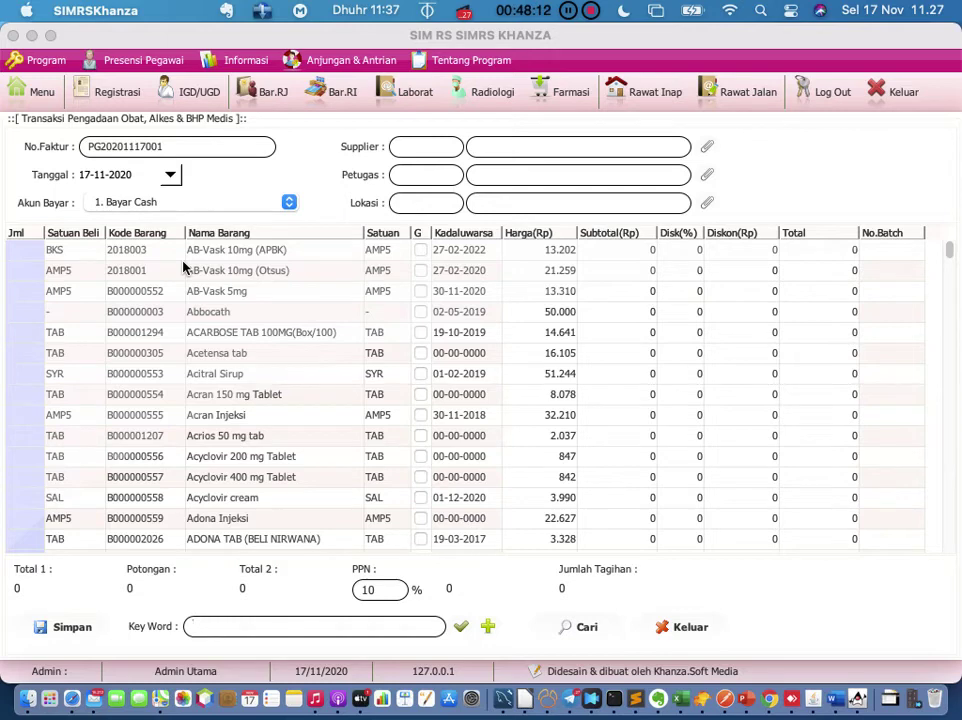
# Step: Replace the invoice number with INV/10/00003
pyautogui.click(204, 148)
pyautogui.press('BackSpace')
pyautogui.press('BackSpace')
pyautogui.press('BackSpace')
pyautogui.press('BackSpace')
pyautogui.press('BackSpace')
pyautogui.press('BackSpace')
pyautogui.press('BackSpace')
pyautogui.press('BackSpace')
pyautogui.press('BackSpace')
pyautogui.press('BackSpace')
pyautogui.press('BackSpace')
pyautogui.press('BackSpace')
pyautogui.press('BackSpace')
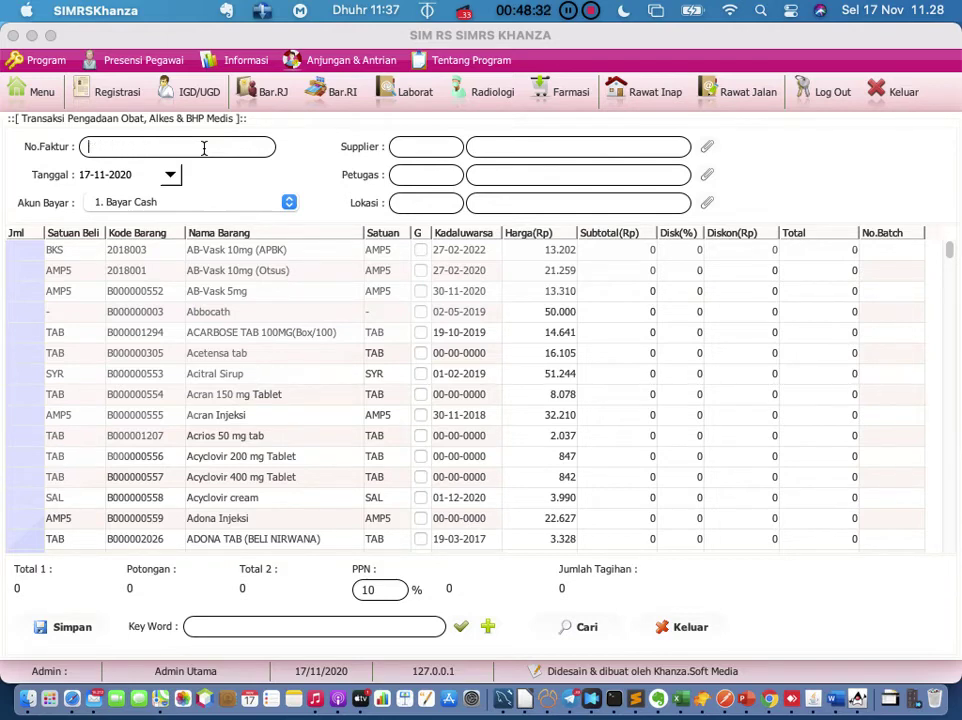
pyautogui.write('INV/10/00003')
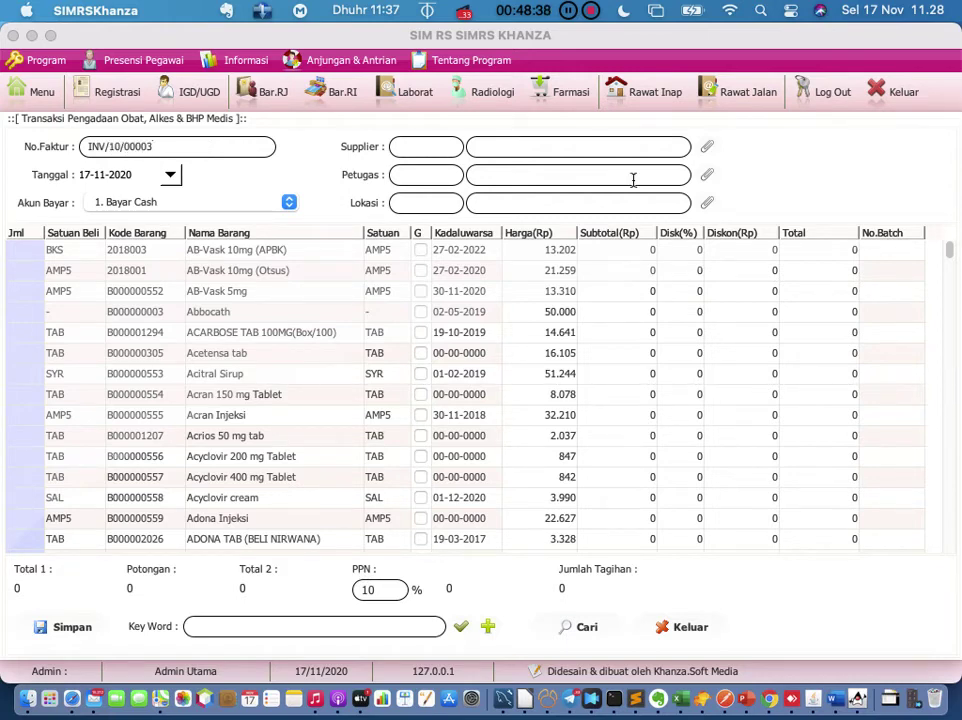
# Step: Pick supplier APOTEK YAKIN, the receiving staff member, and location Apotek
pyautogui.click(707, 147)
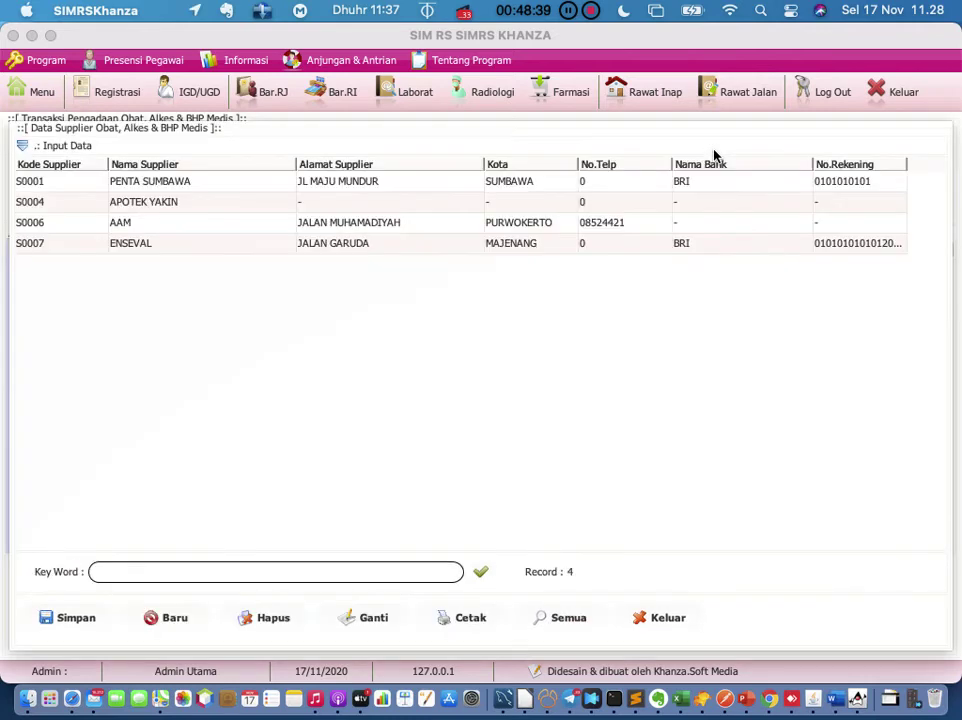
pyautogui.doubleClick(200, 205)
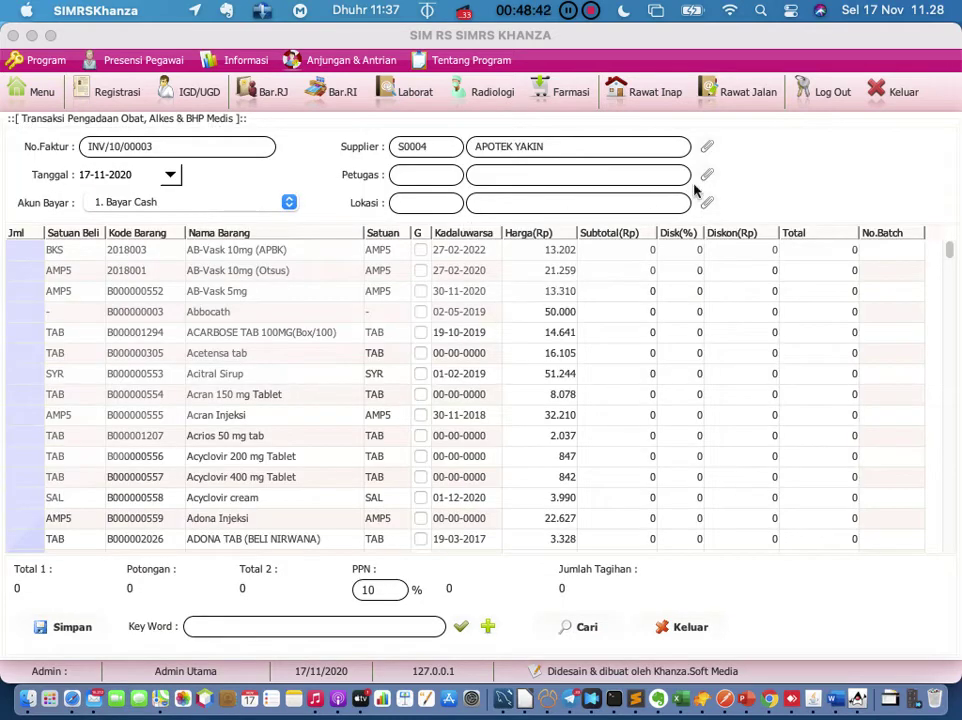
pyautogui.click(709, 176)
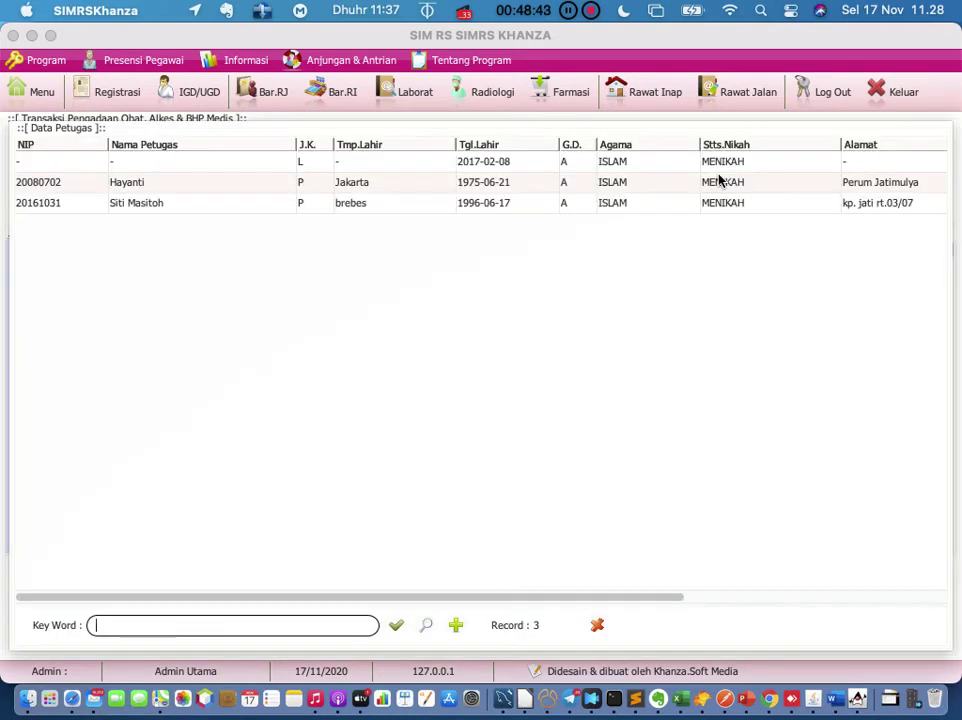
pyautogui.doubleClick(195, 209)
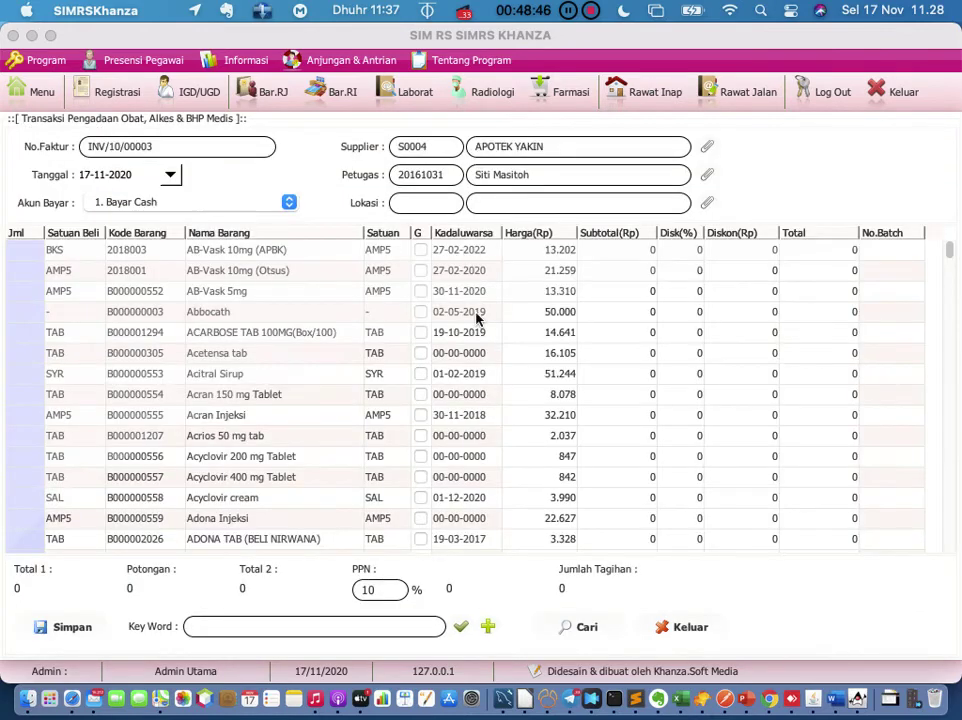
pyautogui.click(707, 204)
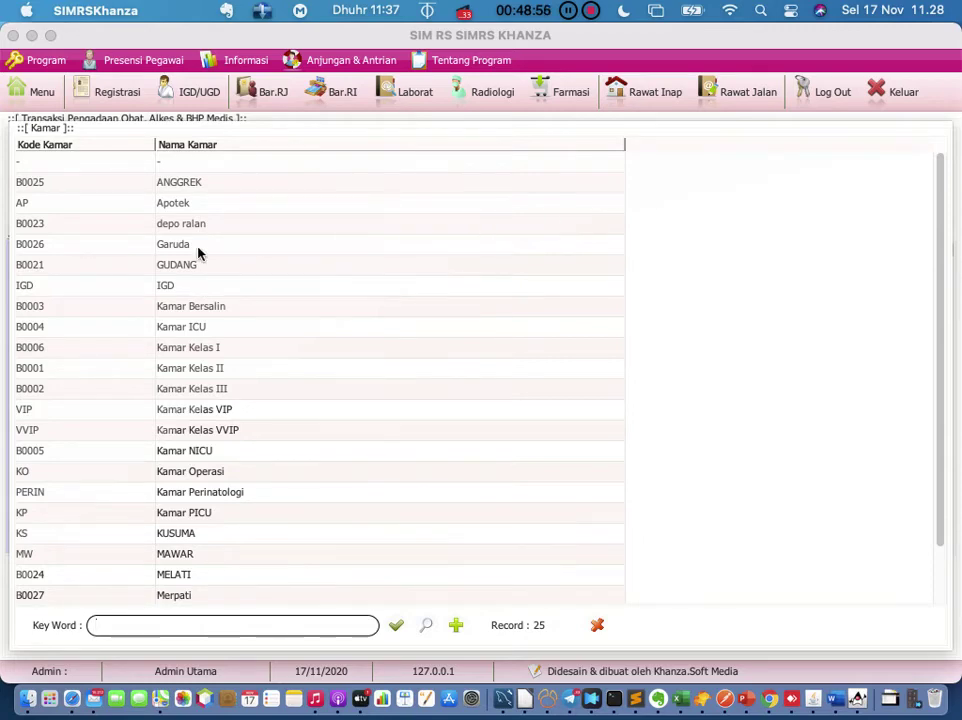
pyautogui.doubleClick(186, 203)
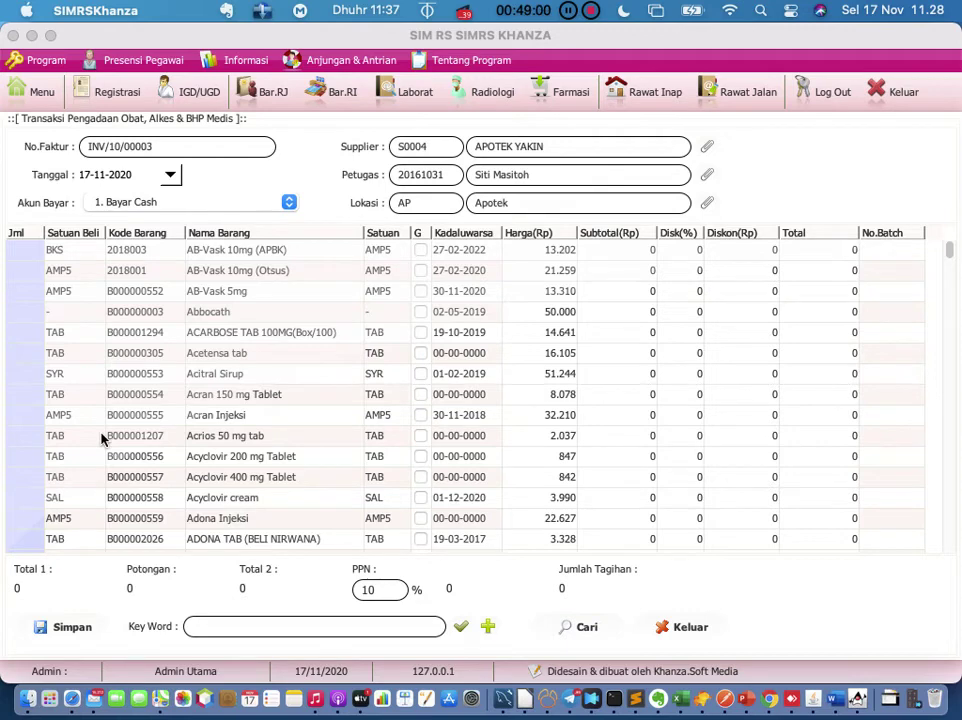
pyautogui.doubleClick(14, 458)
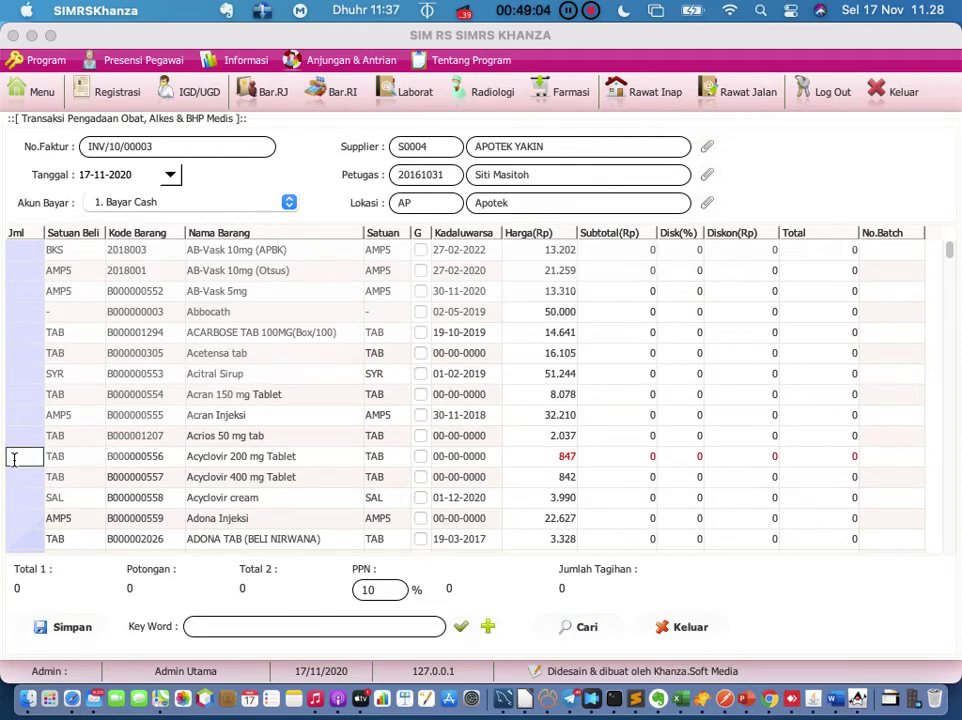
# Step: Enter 100 Acyclovir 200 mg Tablet with expiry date 01-01-2021
pyautogui.write('100')
pyautogui.press('Return')
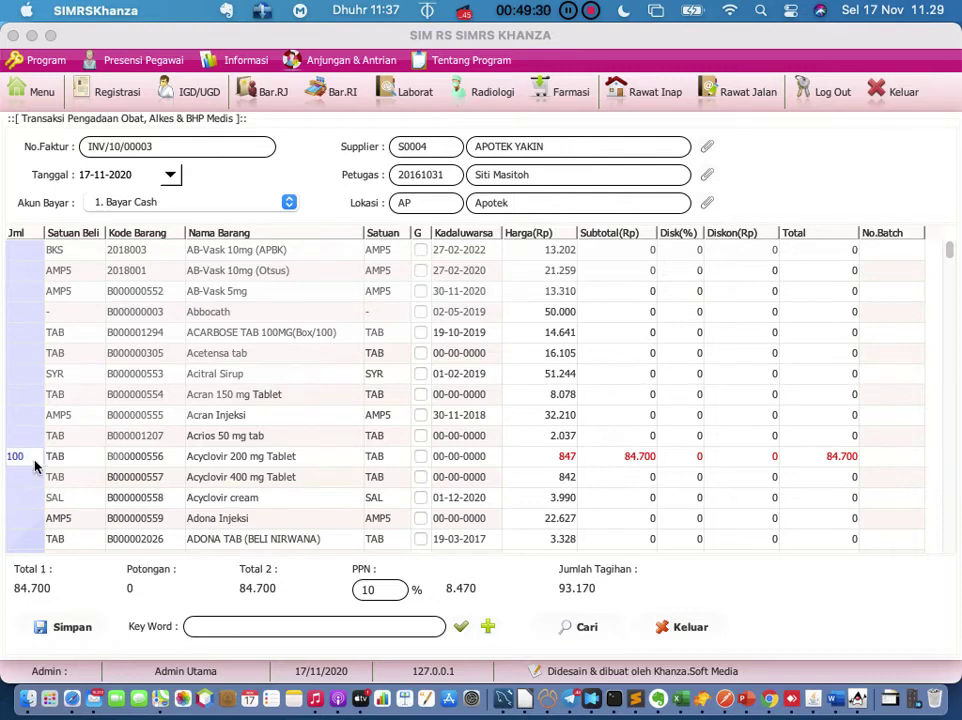
pyautogui.click(490, 462)
pyautogui.click(488, 460)
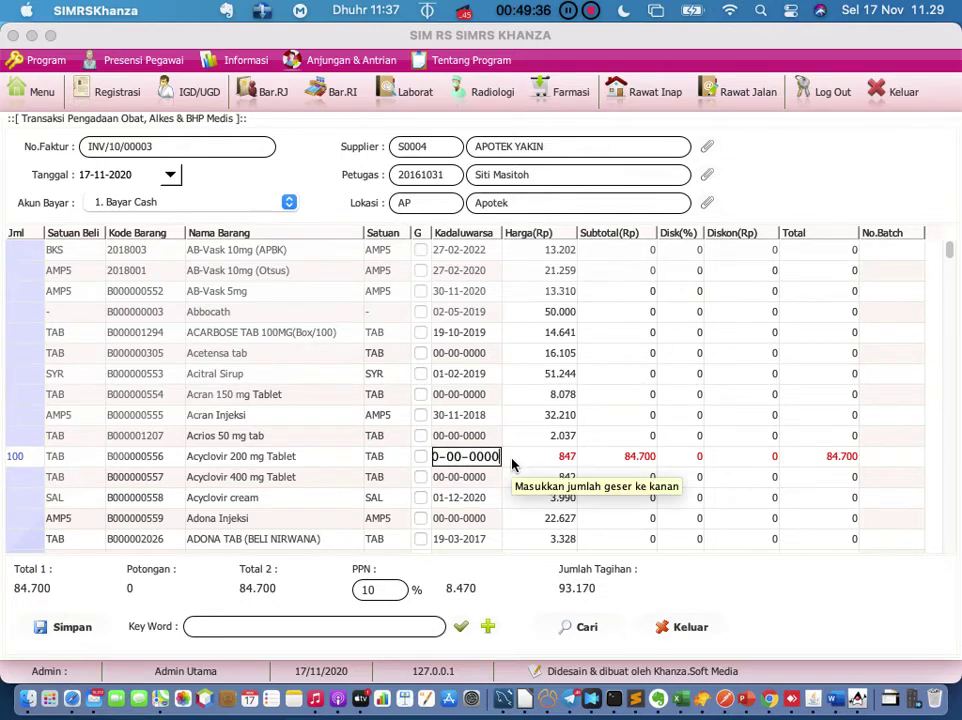
pyautogui.press('BackSpace')
pyautogui.press('BackSpace')
pyautogui.press('BackSpace')
pyautogui.press('BackSpace')
pyautogui.press('BackSpace')
pyautogui.press('BackSpace')
pyautogui.press('BackSpace')
pyautogui.press('BackSpace')
pyautogui.press('BackSpace')
pyautogui.press('BackSpace')
pyautogui.write('01-01')
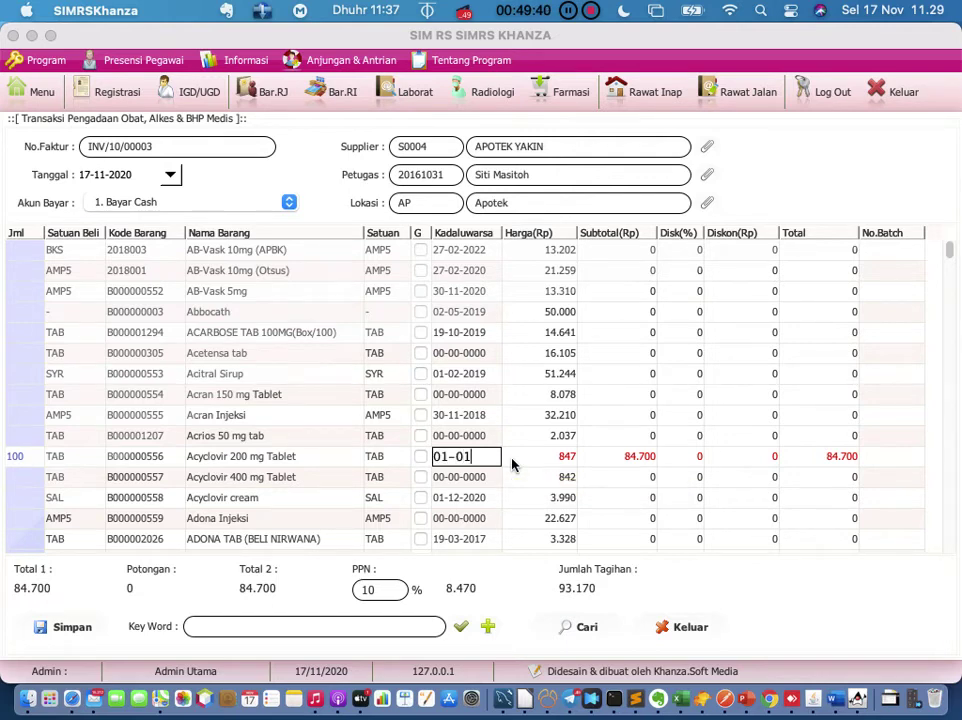
pyautogui.write('-2021')
pyautogui.press('Return')
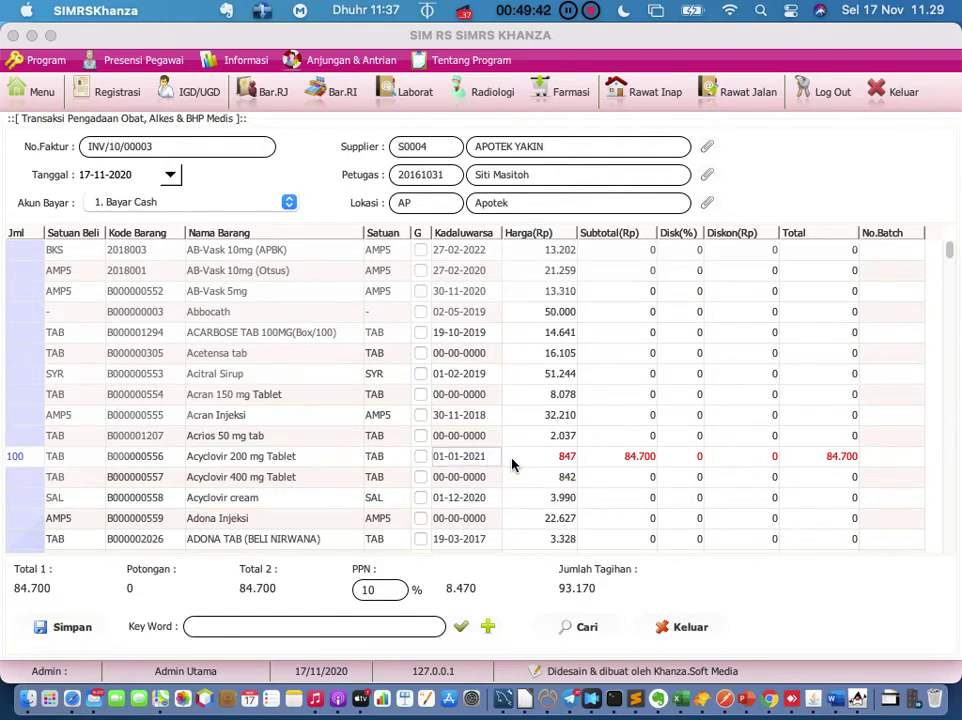
# Step: Give the Acyclovir 200 mg Tablet row batch number 6739
pyautogui.click(545, 463)
pyautogui.click(808, 464)
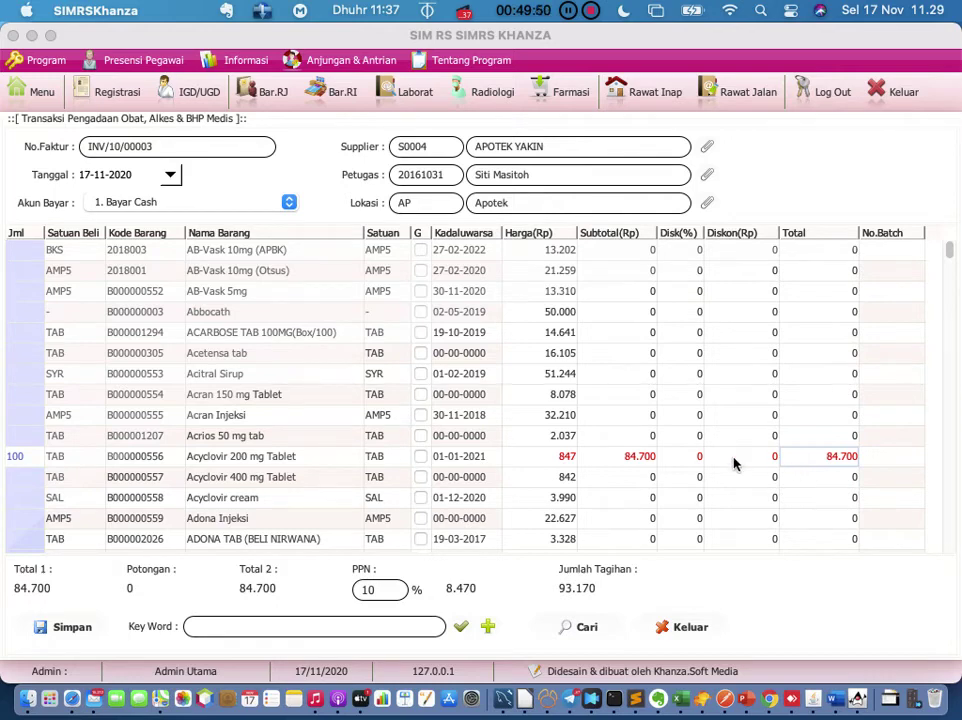
pyautogui.click(868, 465)
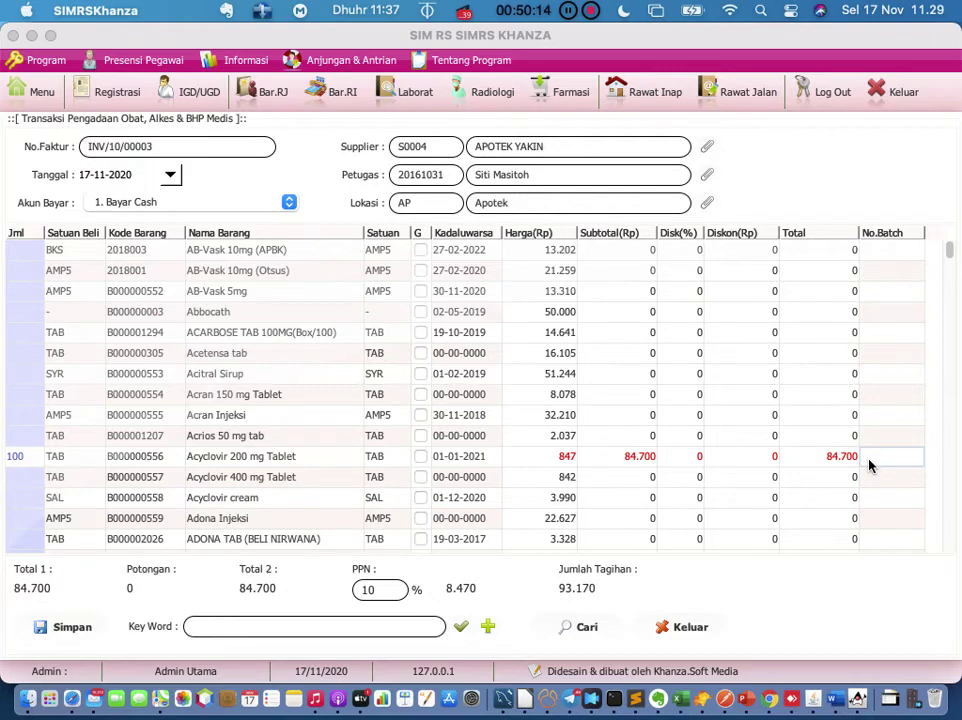
pyautogui.doubleClick(868, 457)
pyautogui.write('073')
pyautogui.write('9')
pyautogui.click(837, 436)
pyautogui.scroll(-1, 227, 489)
pyautogui.scroll(1, 227, 489)
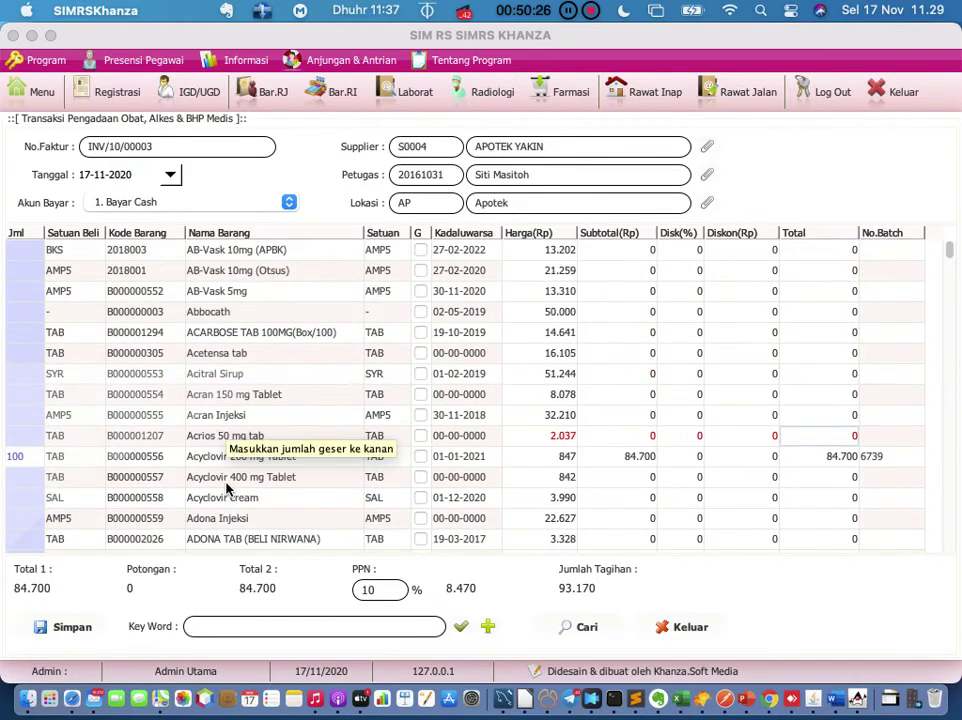
pyautogui.click(223, 631)
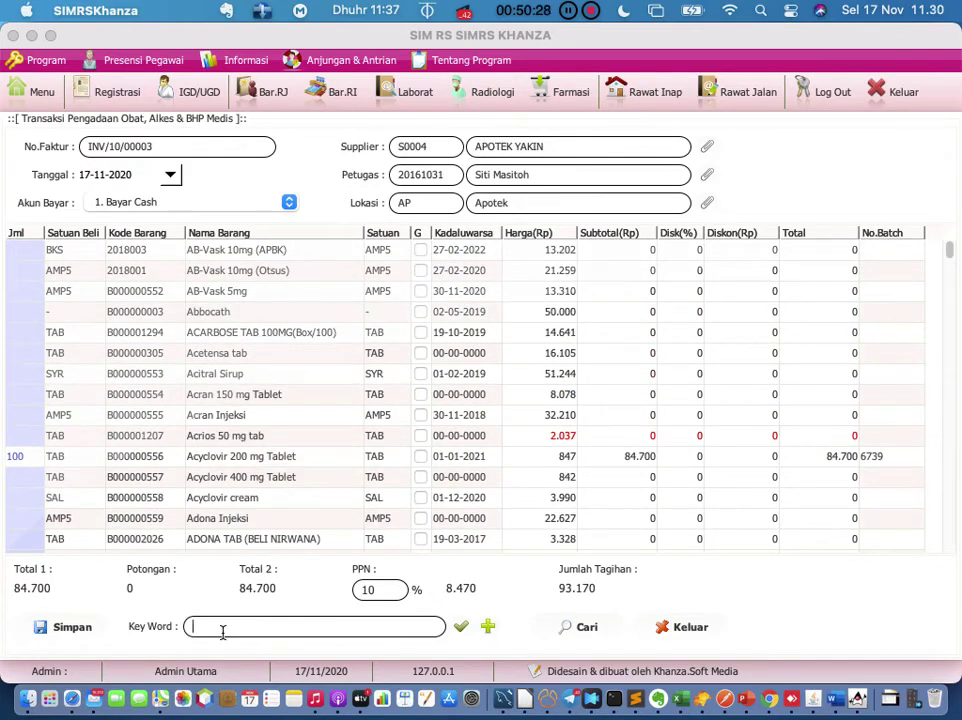
# Step: Filter the item list by 'para' and set the Paracetamol 500 mg quantity to 100
pyautogui.write('para')
pyautogui.press('Return')
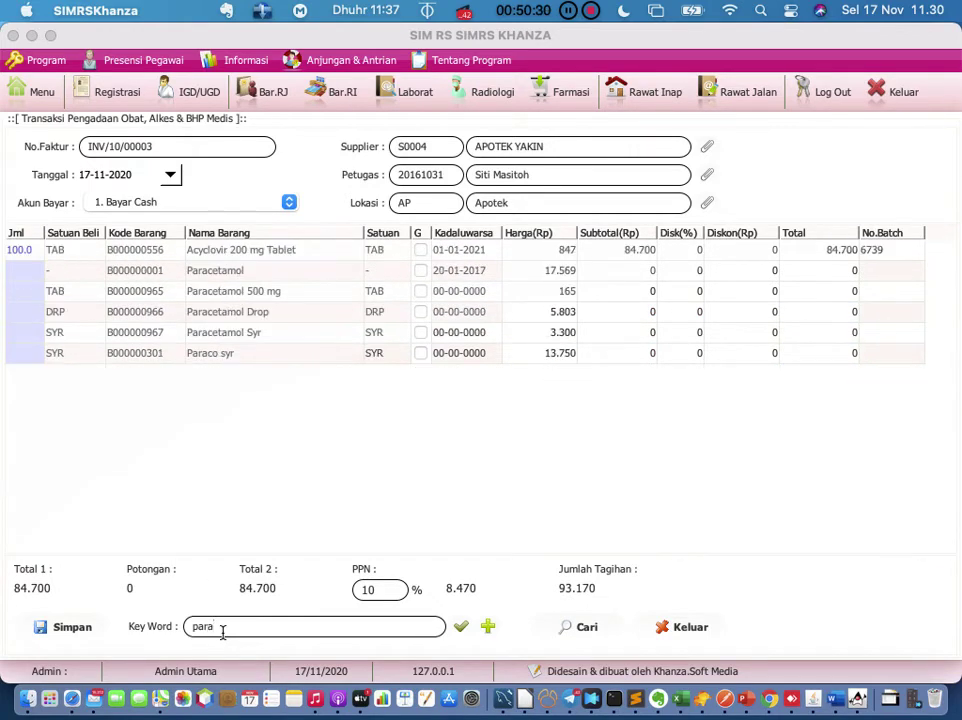
pyautogui.doubleClick(30, 291)
pyautogui.write('199')
pyautogui.press('Return')
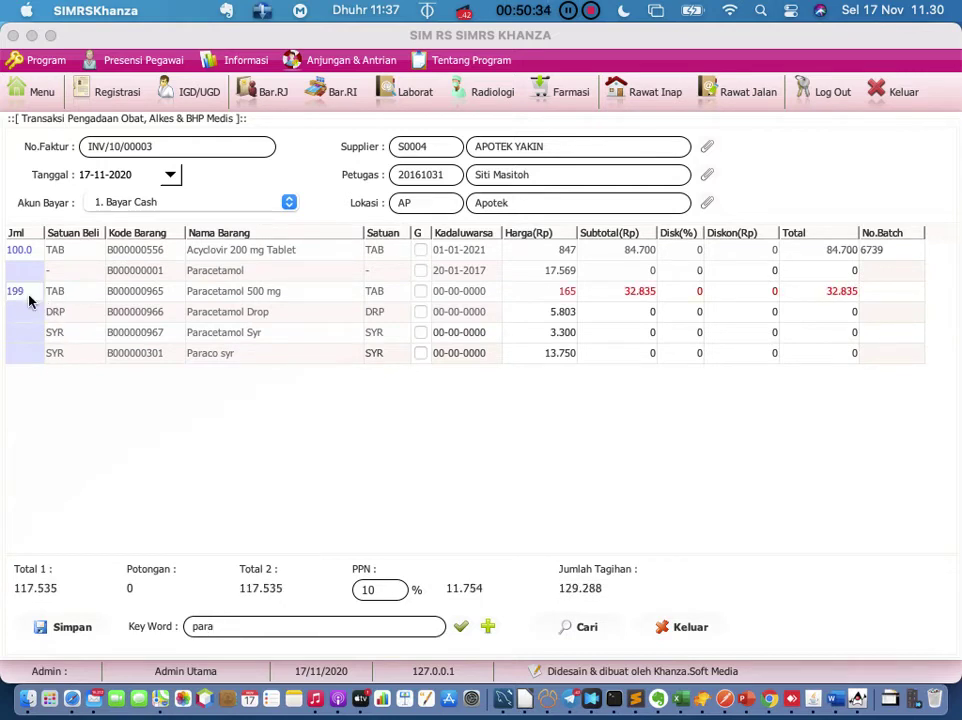
pyautogui.doubleClick(29, 295)
pyautogui.press('BackSpace')
pyautogui.press('BackSpace')
pyautogui.press('BackSpace')
pyautogui.write('100')
pyautogui.press('Return')
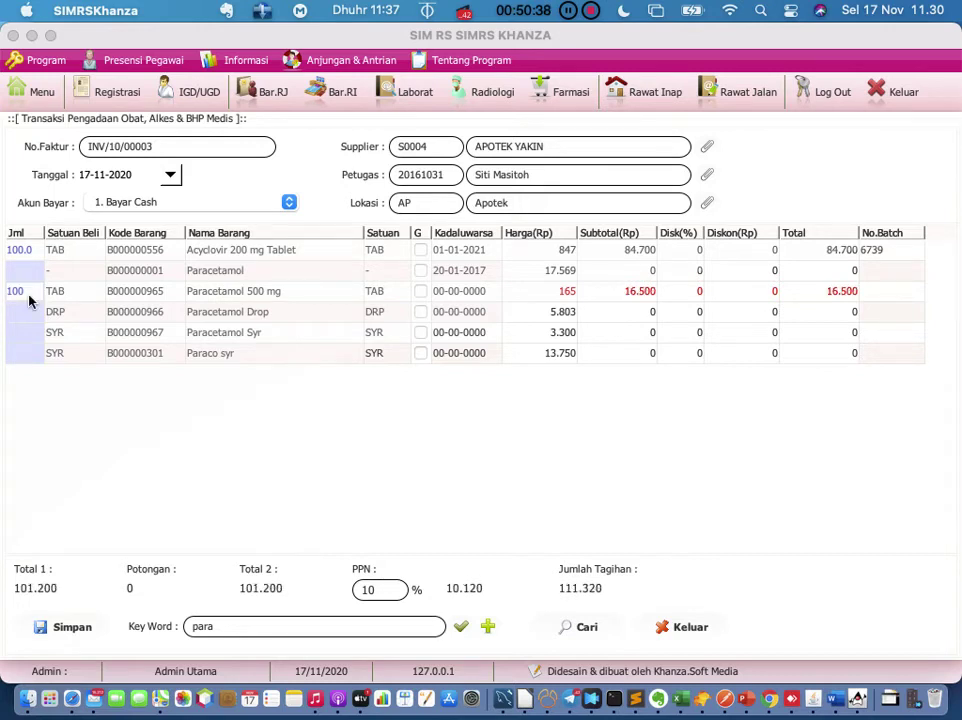
# Step: Enter batch number 87895 for Paracetamol 500 mg and save the procurement transaction
pyautogui.click(392, 298)
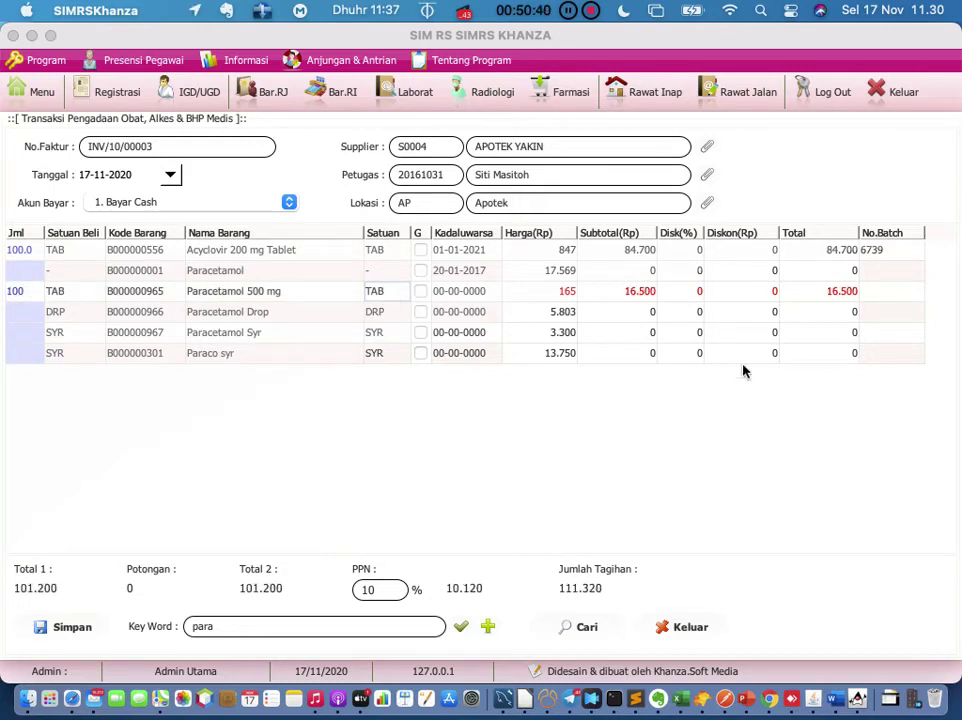
pyautogui.click(905, 293)
pyautogui.click(905, 293)
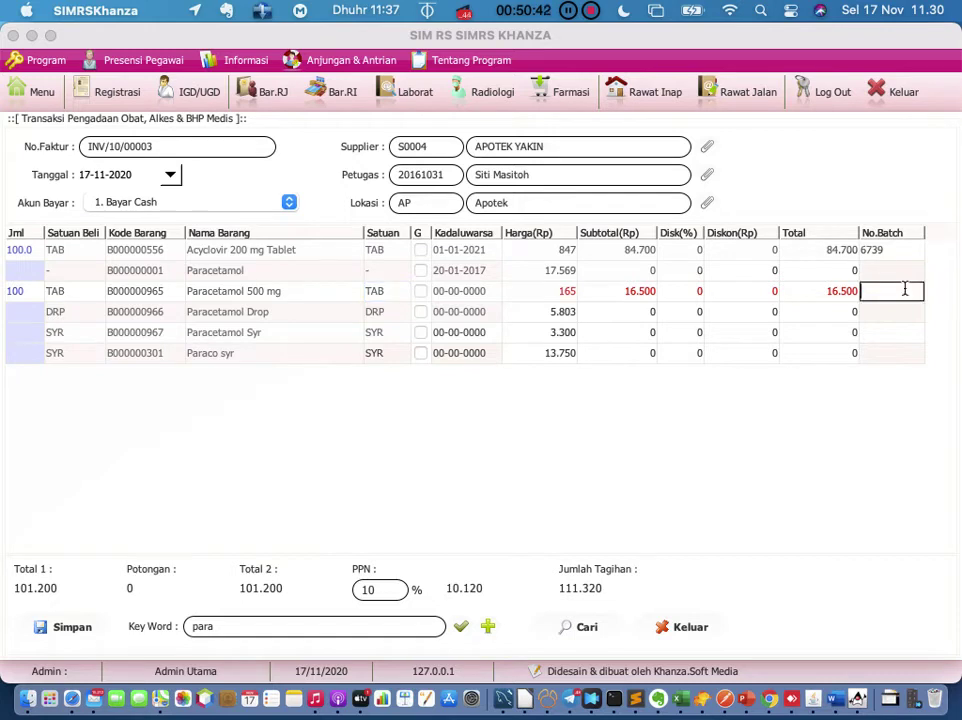
pyautogui.write('87895')
pyautogui.click(842, 292)
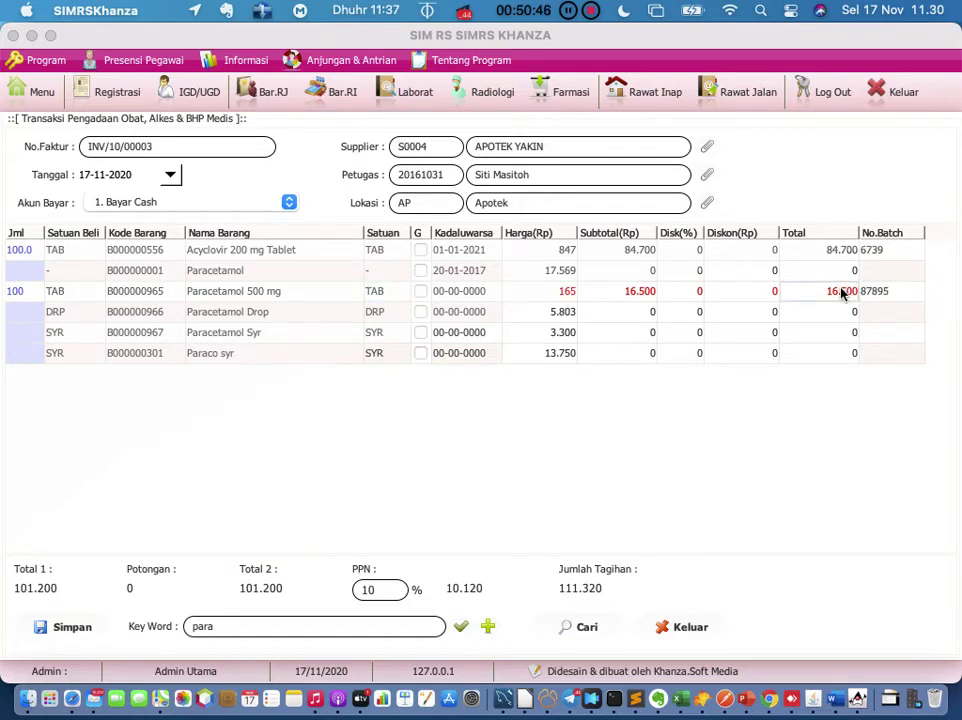
pyautogui.click(87, 630)
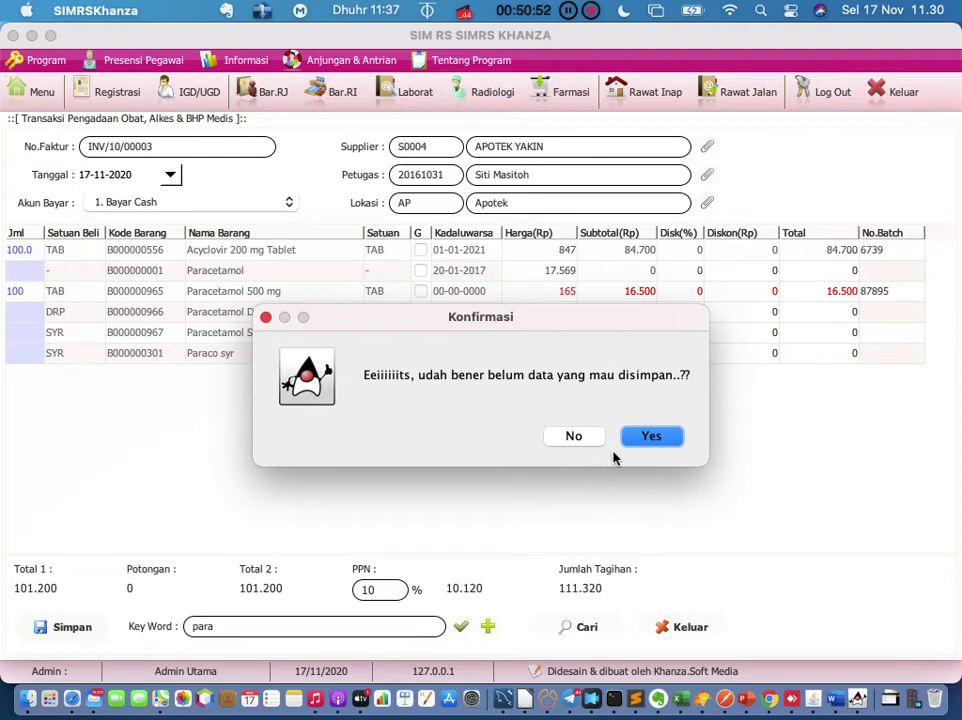
pyautogui.click(648, 438)
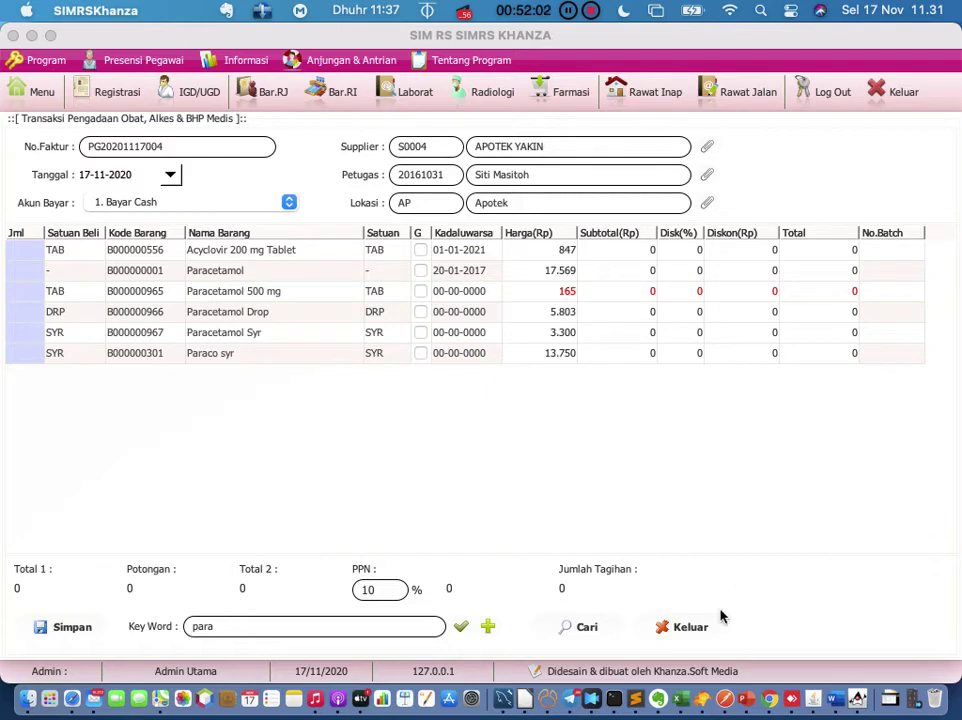
# Step: Close the Transaksi Pengadaan drug procurement form with Keluar
pyautogui.click(688, 630)
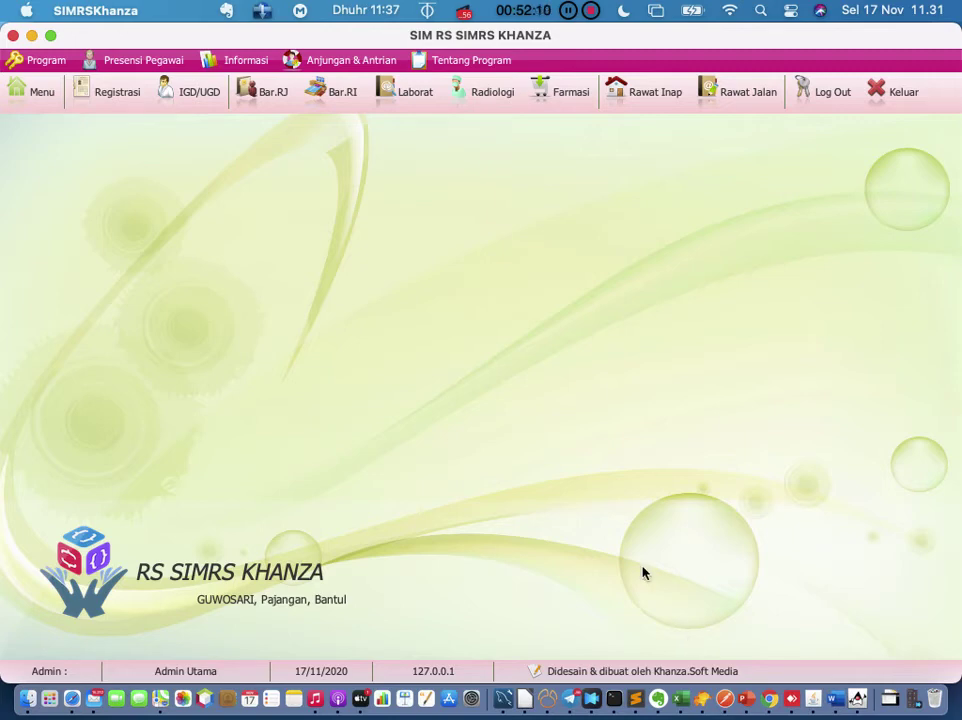
# Step: Filter the main menu by 'mutasi' and launch Mutasi Obat & BHP
pyautogui.click(28, 96)
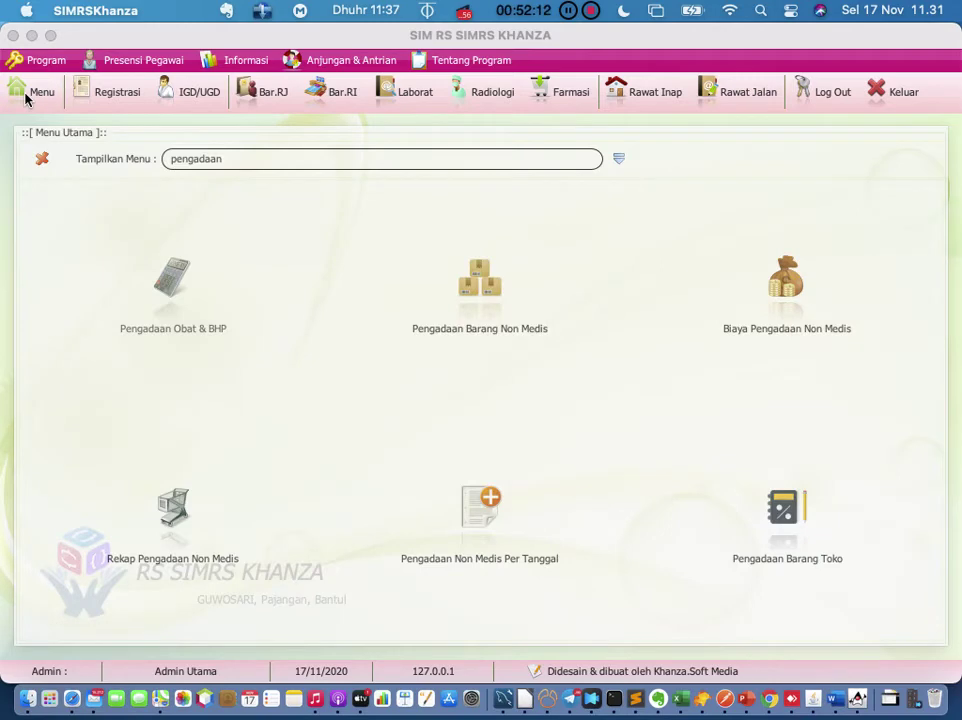
pyautogui.click(619, 160)
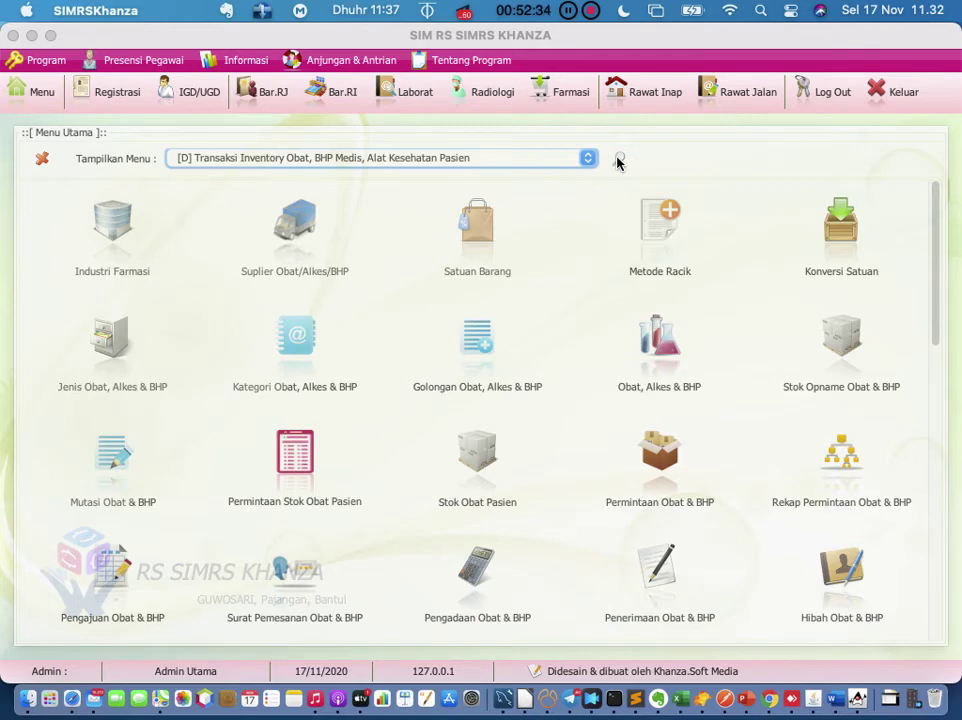
pyautogui.click(588, 160)
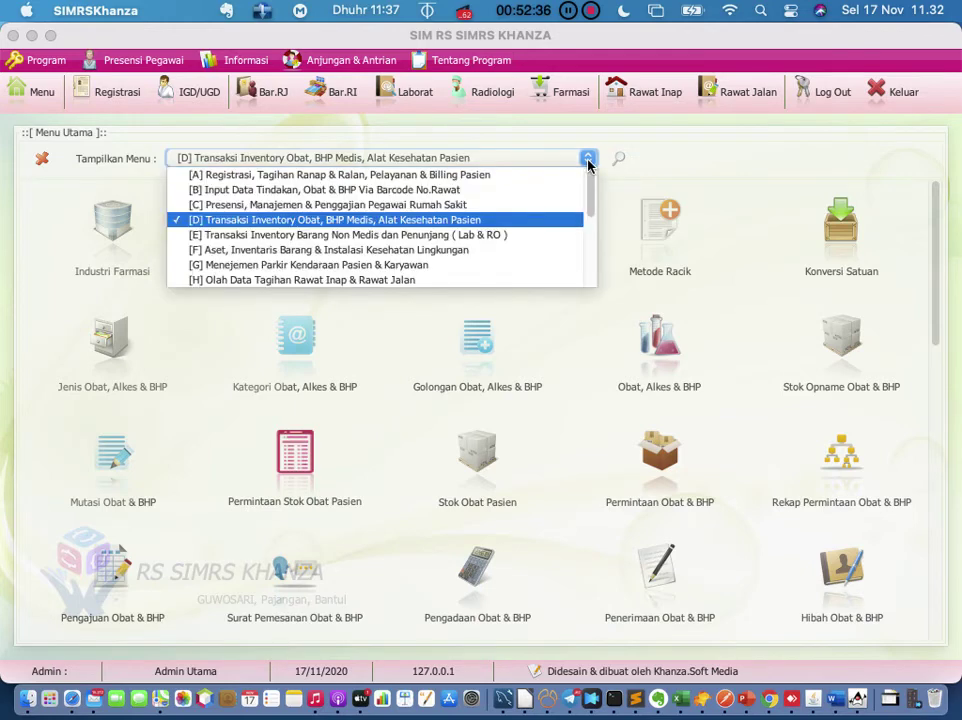
pyautogui.click(588, 160)
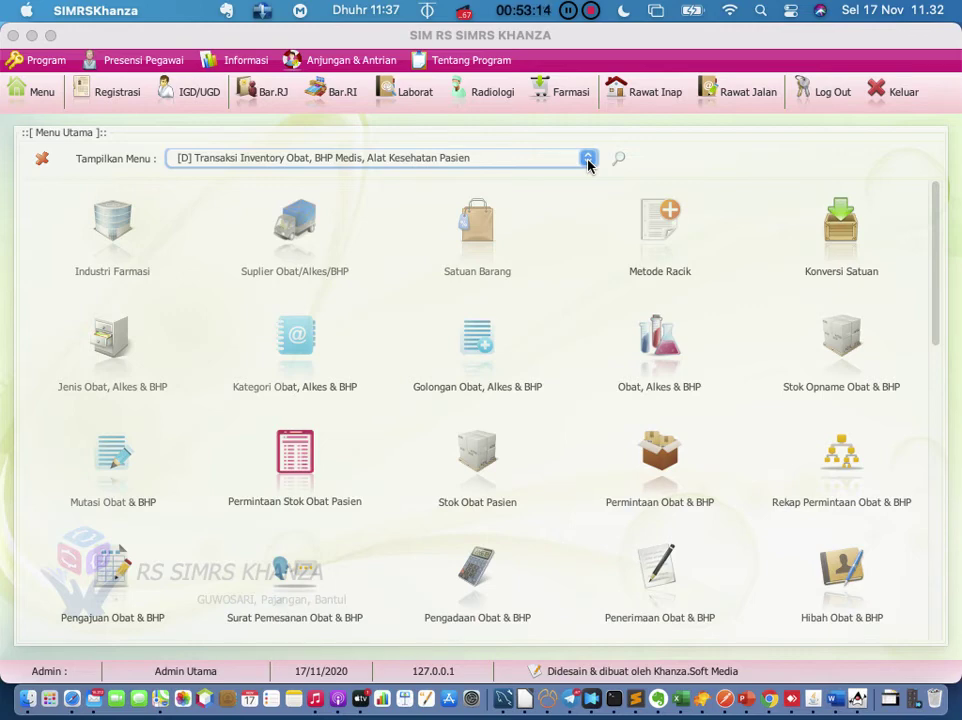
pyautogui.click(620, 161)
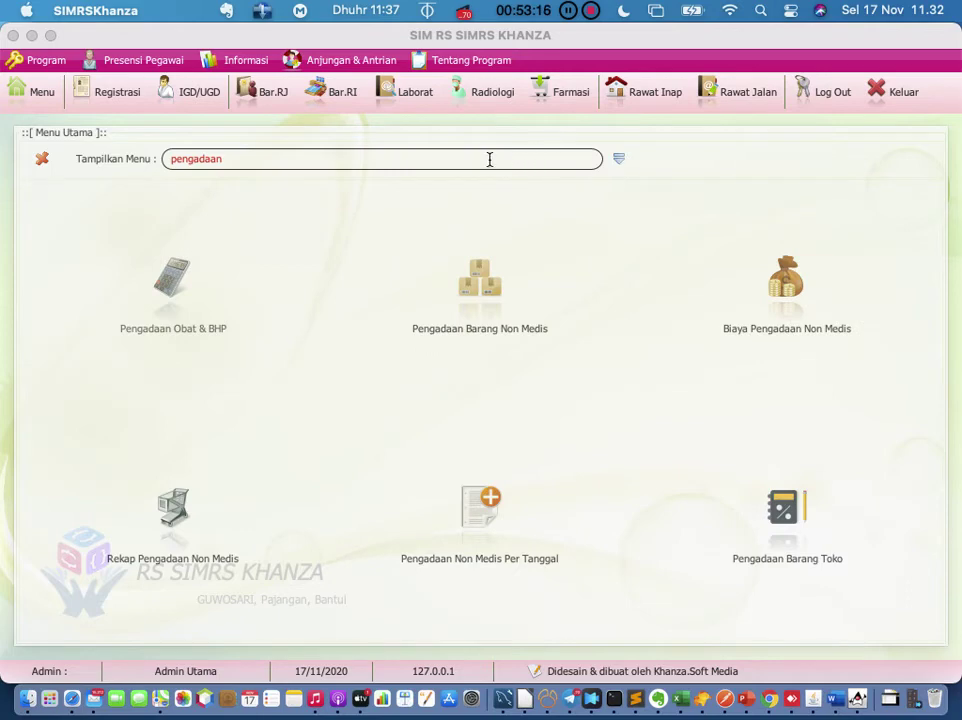
pyautogui.press('BackSpace')
pyautogui.press('BackSpace')
pyautogui.press('BackSpace')
pyautogui.press('BackSpace')
pyautogui.press('BackSpace')
pyautogui.press('BackSpace')
pyautogui.press('BackSpace')
pyautogui.press('BackSpace')
pyautogui.press('BackSpace')
pyautogui.write('mutasi')
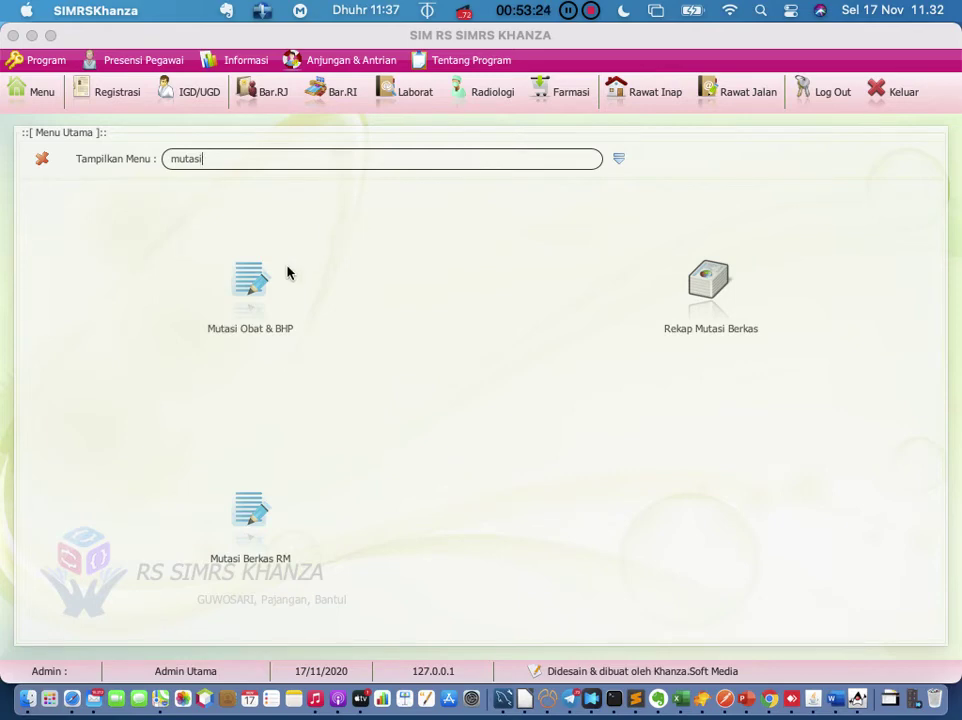
pyautogui.click(262, 292)
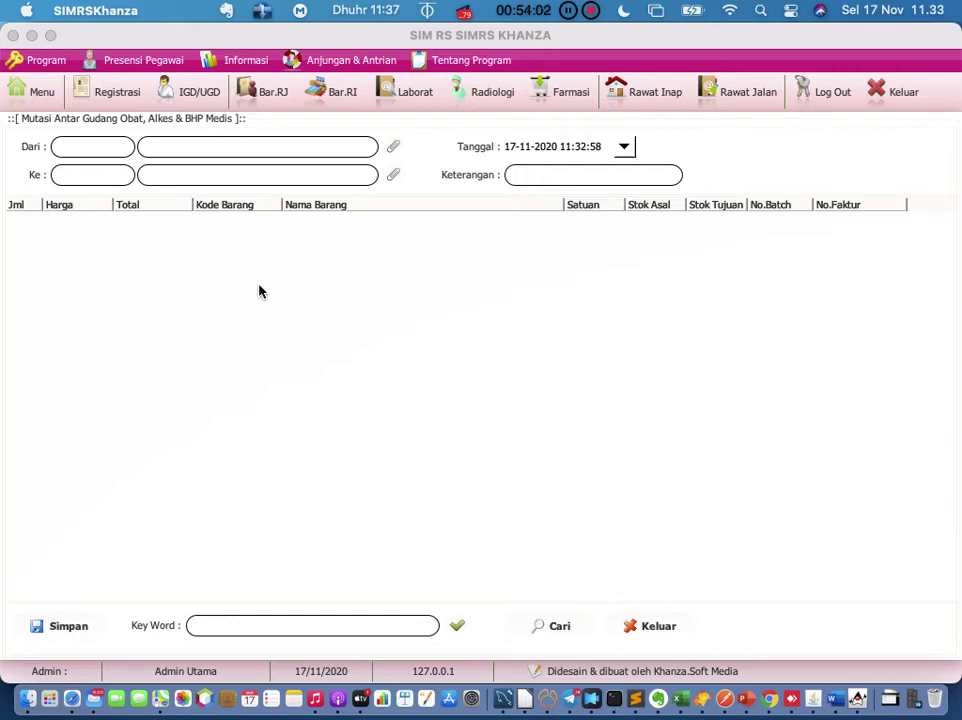
# Step: Search the main menu for 'stok keluar' and open Stok Keluar Medis
pyautogui.click(37, 92)
pyautogui.click(228, 159)
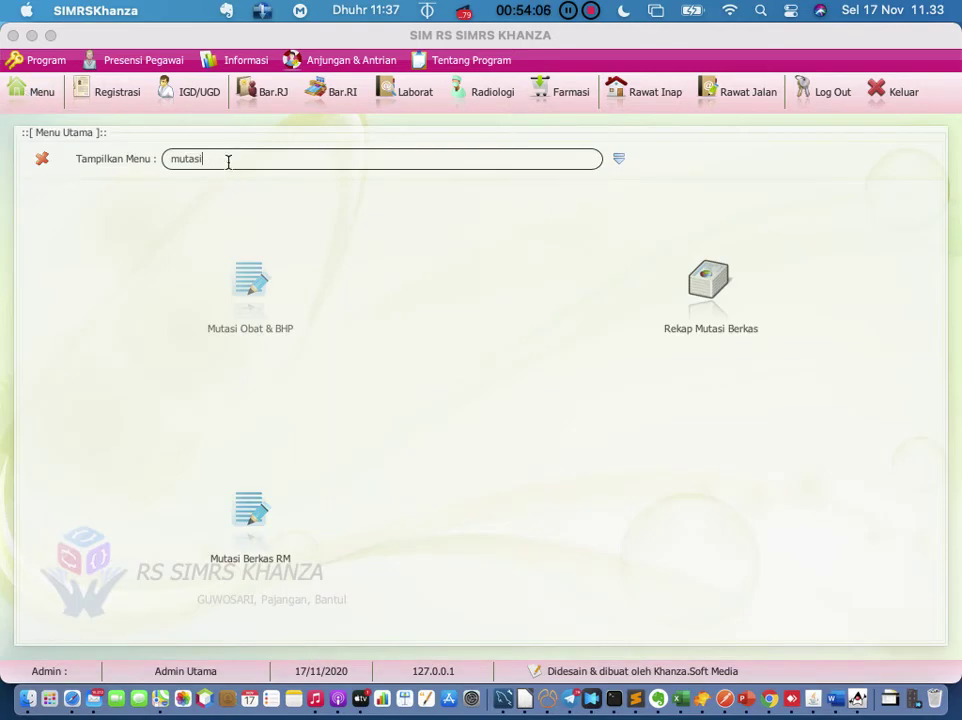
pyautogui.press('BackSpace')
pyautogui.press('BackSpace')
pyautogui.press('BackSpace')
pyautogui.press('BackSpace')
pyautogui.press('BackSpace')
pyautogui.press('BackSpace')
pyautogui.write('stok')
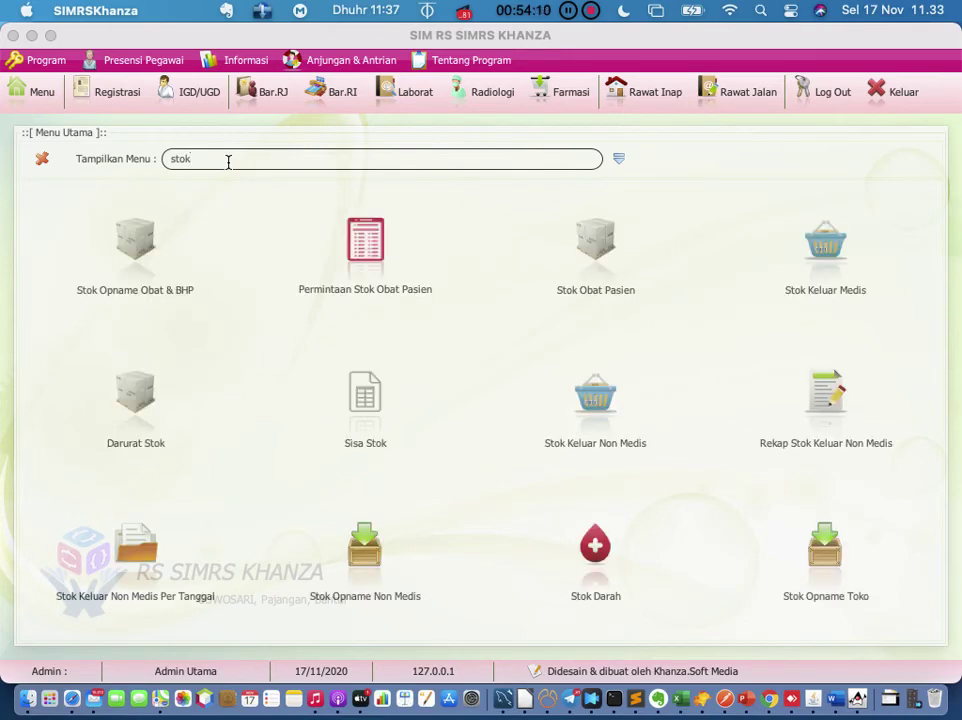
pyautogui.write(' keluar')
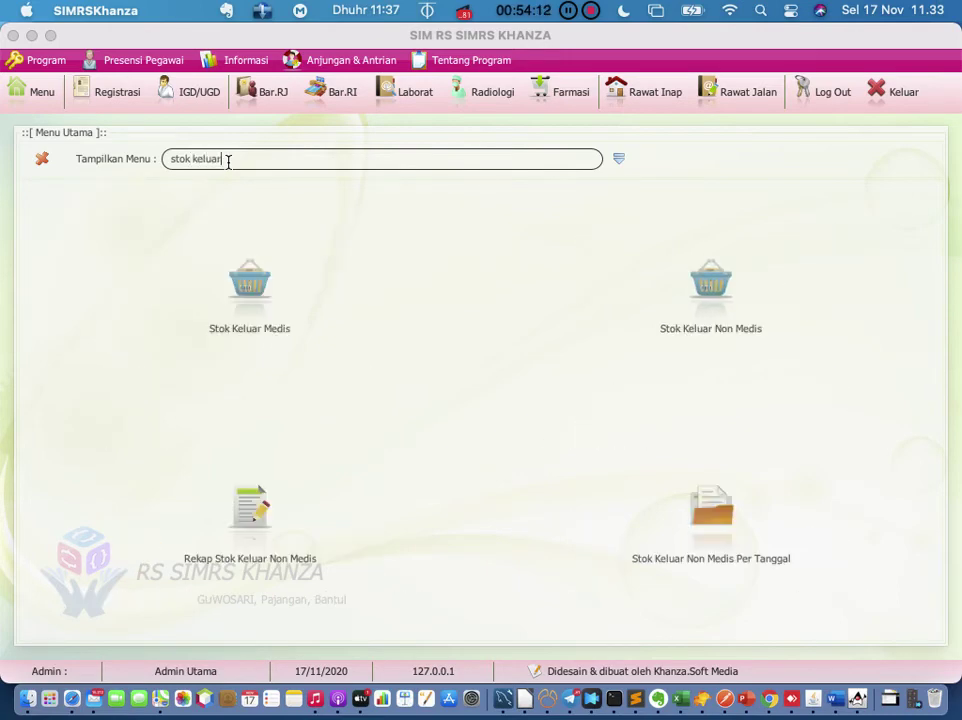
pyautogui.click(250, 284)
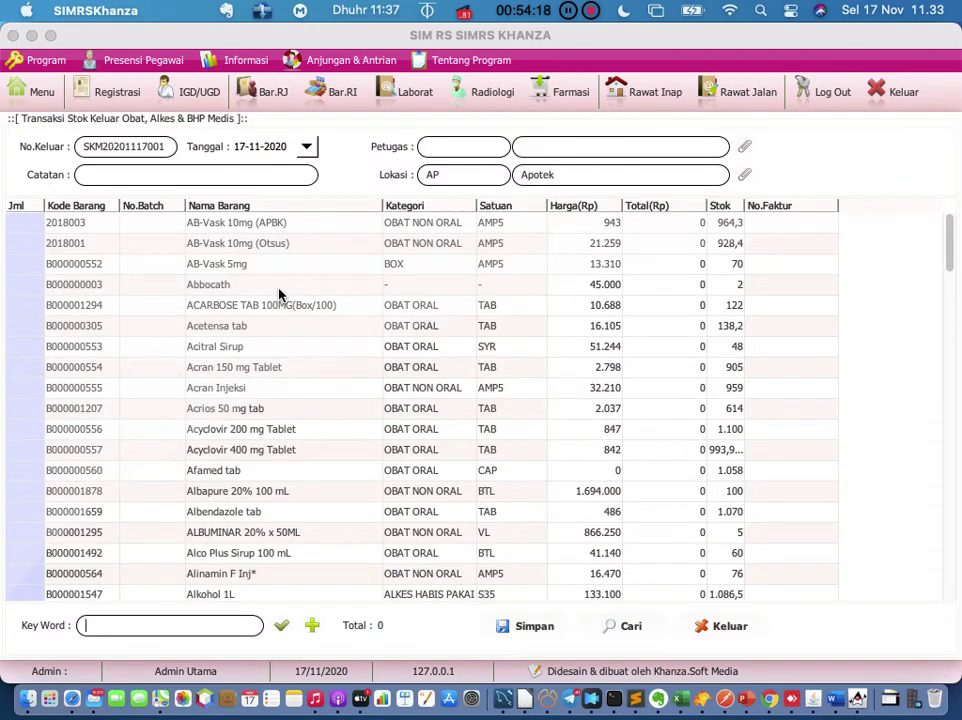
# Step: Enter the note 'mutasi ke lab' and bring up the Petugas staff lookup
pyautogui.click(188, 176)
pyautogui.write('kirim ke lab')
pyautogui.press('BackSpace')
pyautogui.press('BackSpace')
pyautogui.press('BackSpace')
pyautogui.press('BackSpace')
pyautogui.press('BackSpace')
pyautogui.press('BackSpace')
pyautogui.press('BackSpace')
pyautogui.press('BackSpace')
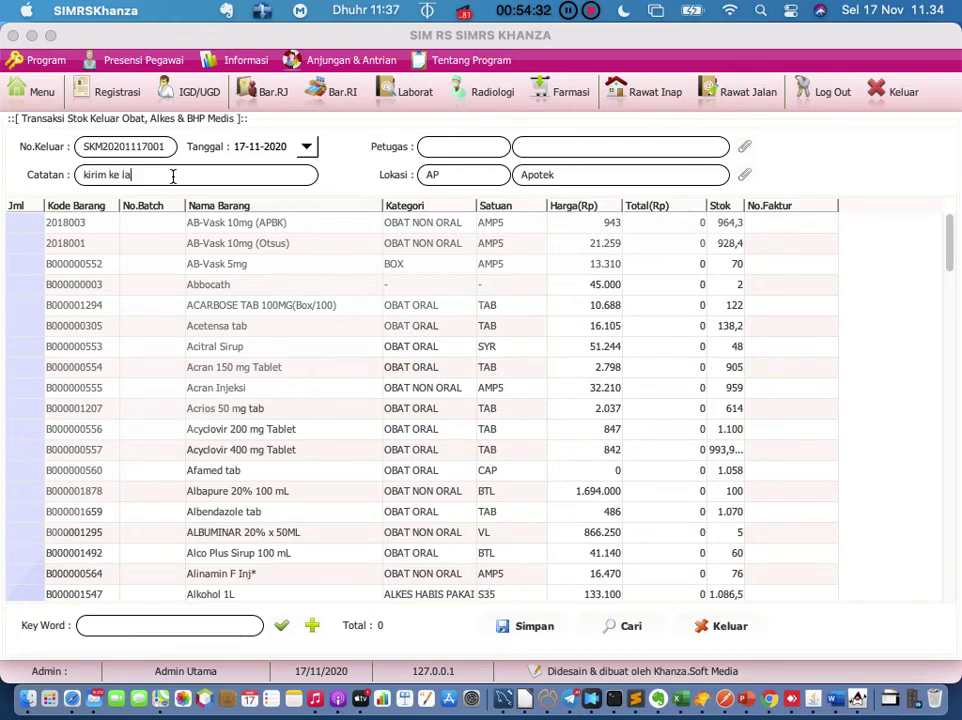
pyautogui.press('BackSpace')
pyautogui.press('BackSpace')
pyautogui.press('BackSpace')
pyautogui.press('BackSpace')
pyautogui.write('mutasi ke lab')
pyautogui.click(745, 146)
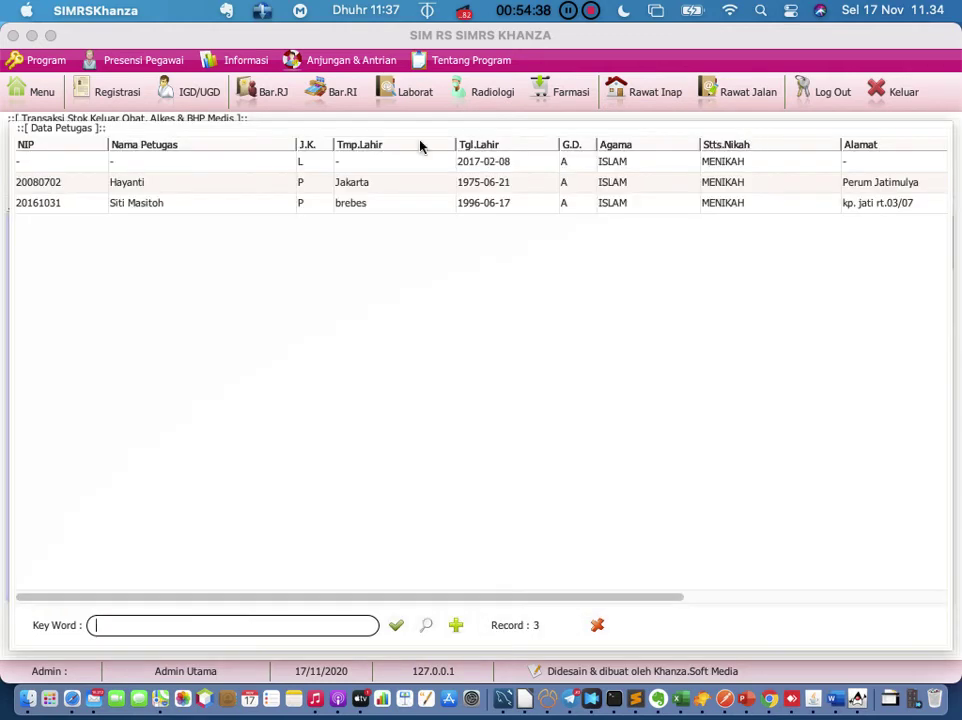
# Step: Assign the officer from Data Petugas, then clear the item keyword to reload all drugs
pyautogui.click(178, 183)
pyautogui.doubleClick(178, 183)
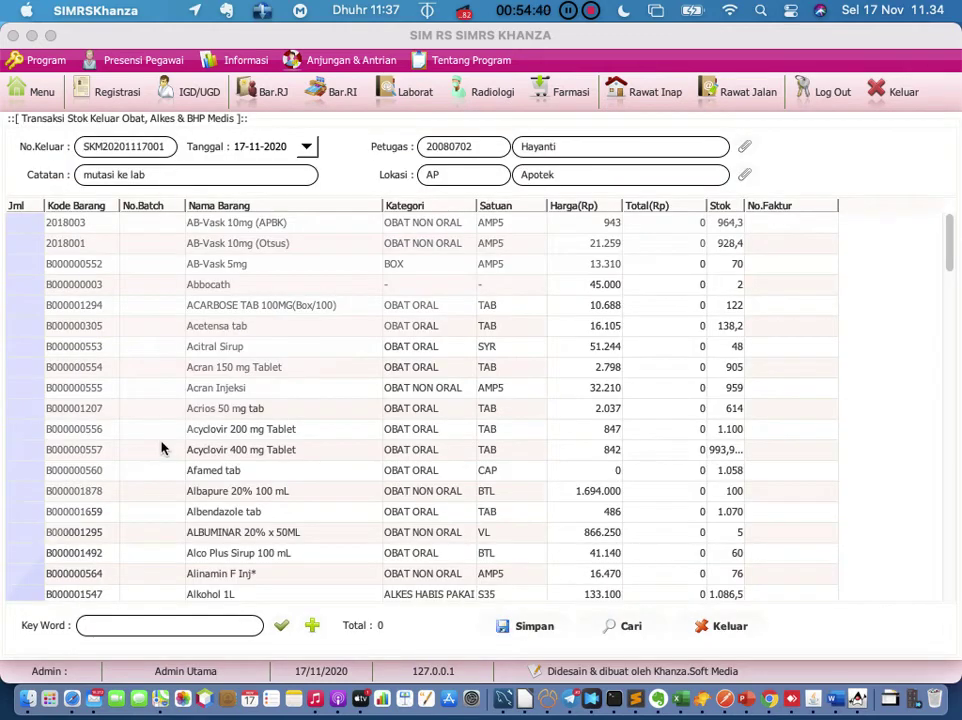
pyautogui.click(199, 624)
pyautogui.write('hand')
pyautogui.press('BackSpace')
pyautogui.press('BackSpace')
pyautogui.press('BackSpace')
pyautogui.press('BackSpace')
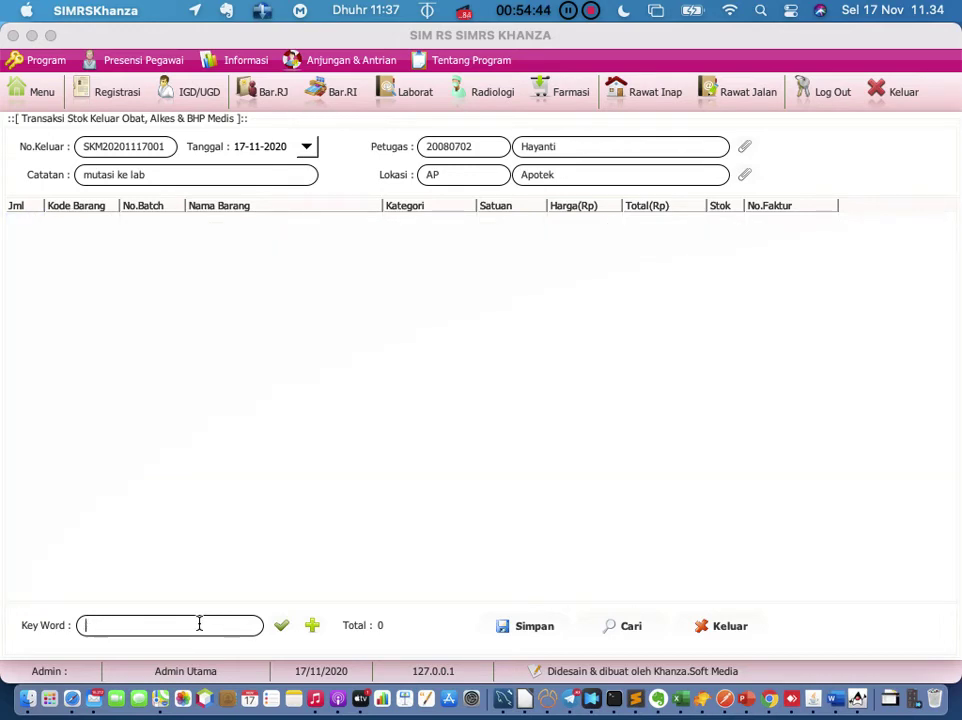
pyautogui.write('kapas')
pyautogui.press('BackSpace')
pyautogui.press('BackSpace')
pyautogui.press('BackSpace')
pyautogui.press('BackSpace')
pyautogui.press('BackSpace')
pyautogui.press('Return')
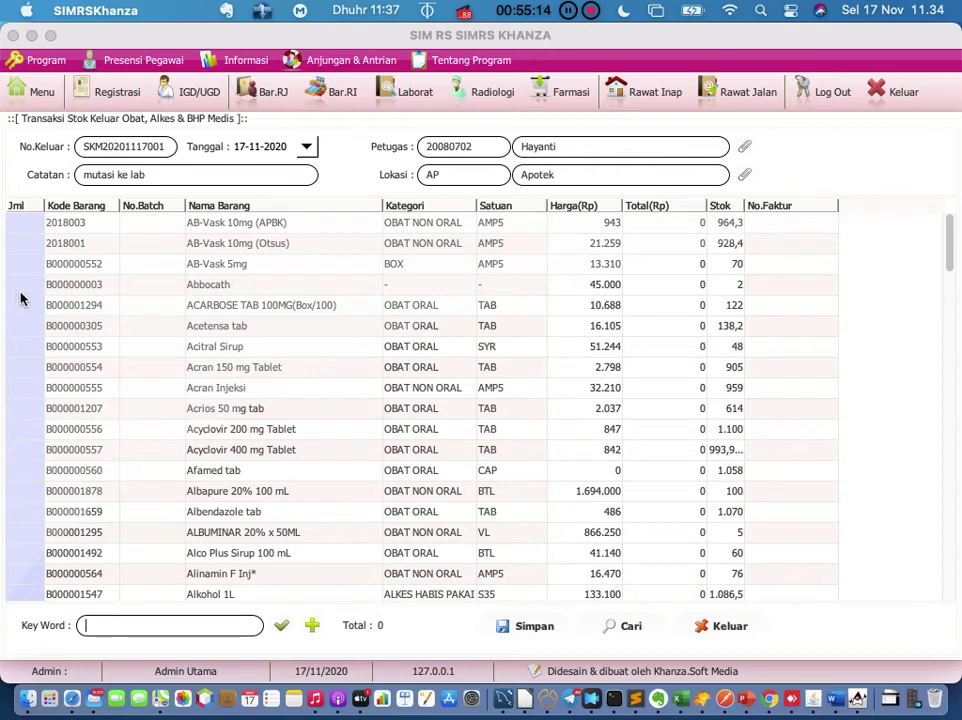
# Step: Enter quantities of 2 for Abbocath and 10 for Acran Injeksi
pyautogui.doubleClick(22, 289)
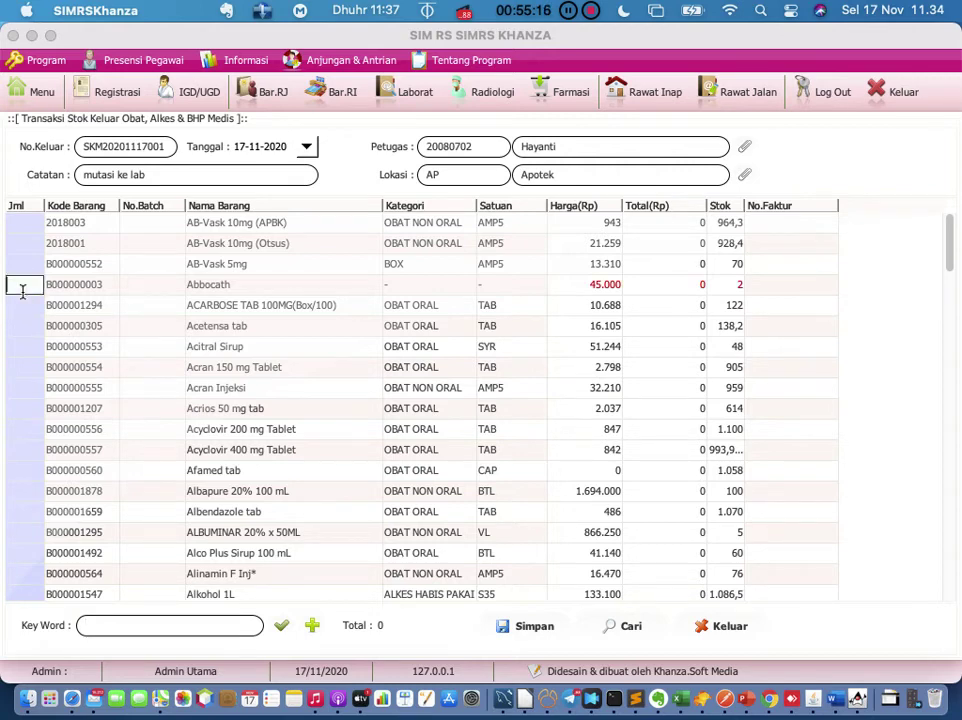
pyautogui.write('2')
pyautogui.press('Return')
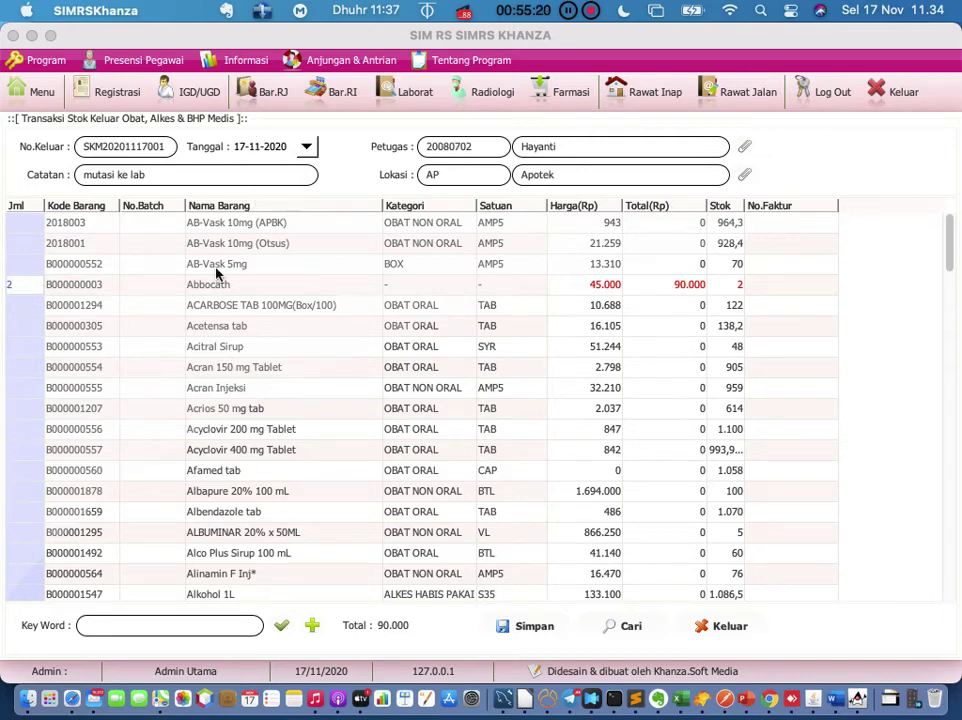
pyautogui.doubleClick(21, 386)
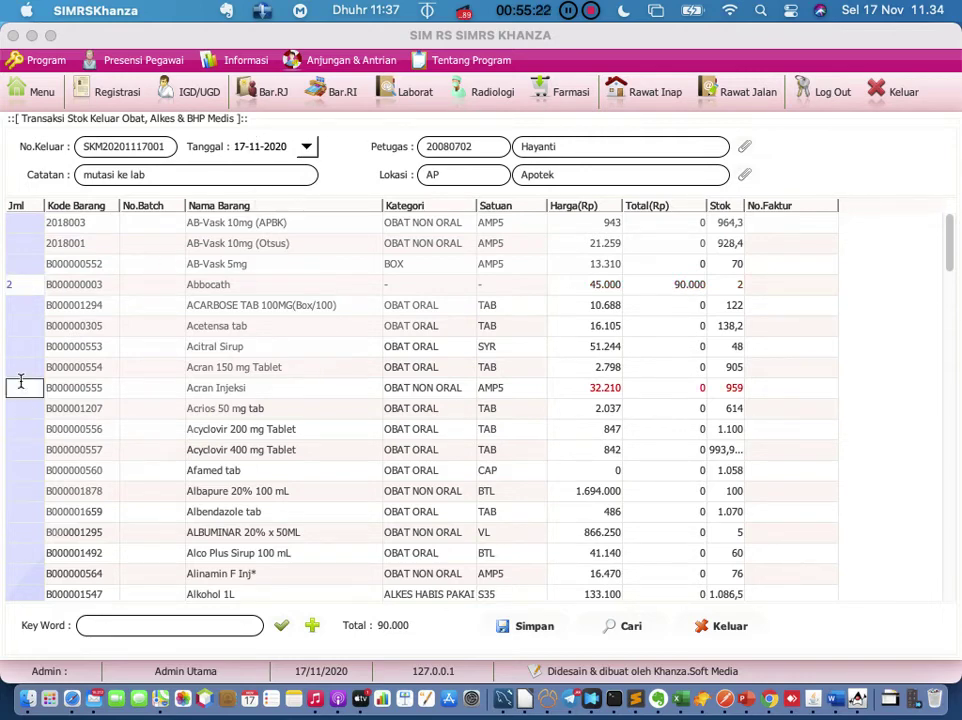
pyautogui.write('10')
pyautogui.press('Return')
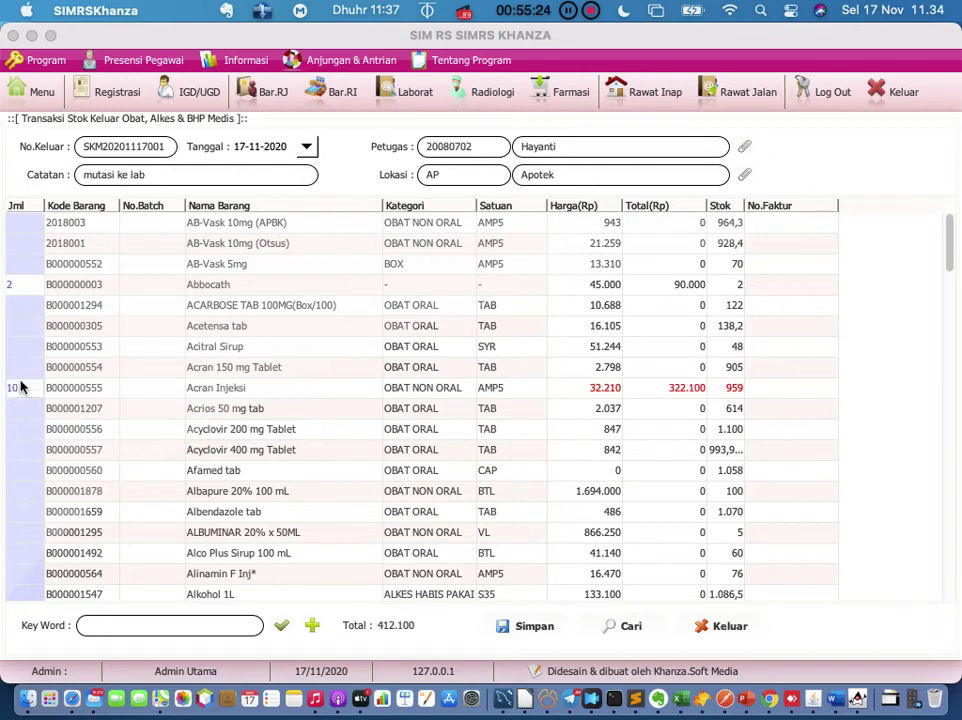
# Step: Save the 412.100 stock-out transaction and close the form
pyautogui.click(525, 628)
pyautogui.click(650, 438)
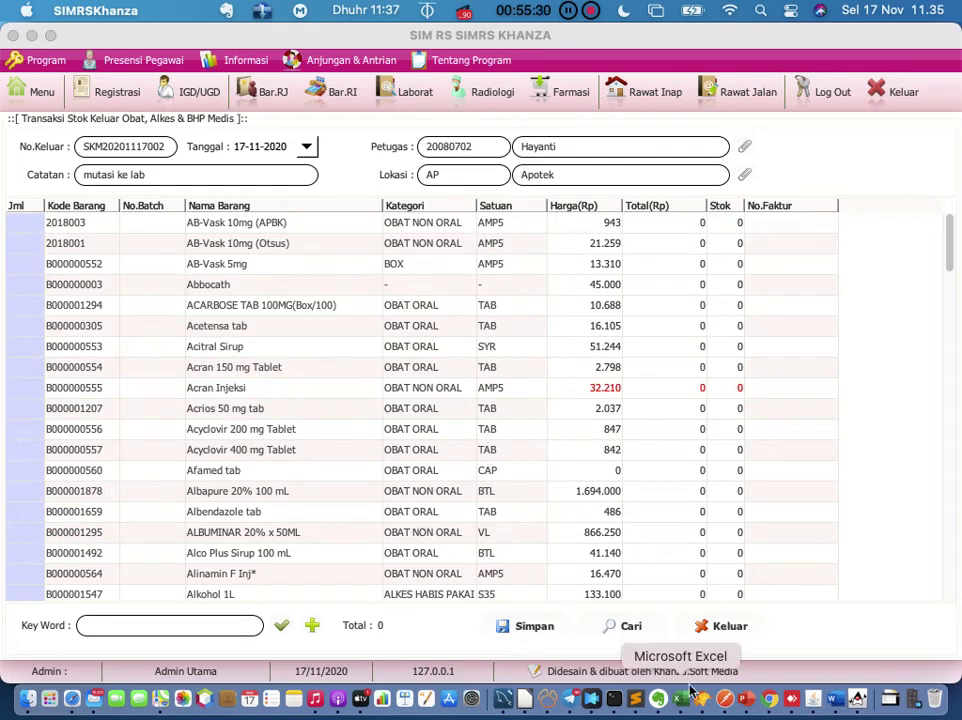
pyautogui.click(726, 628)
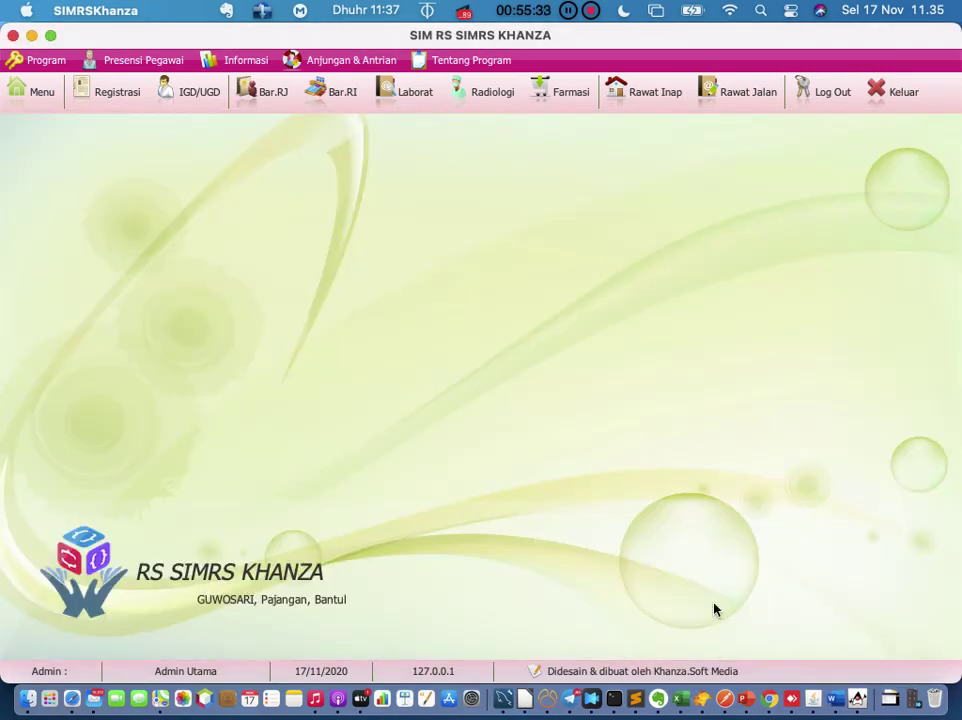
pyautogui.click(42, 92)
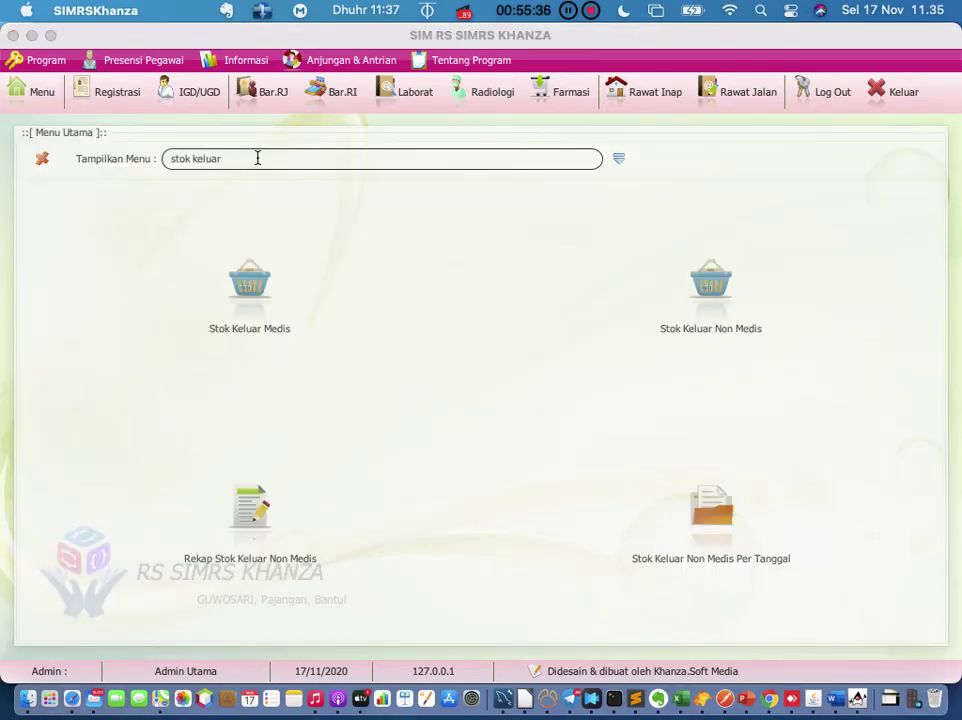
# Step: Search the menu for 'mutasi' and open the Mutasi Obat & BHP form again
pyautogui.press('BackSpace')
pyautogui.press('BackSpace')
pyautogui.press('BackSpace')
pyautogui.press('BackSpace')
pyautogui.press('BackSpace')
pyautogui.press('BackSpace')
pyautogui.press('BackSpace')
pyautogui.press('BackSpace')
pyautogui.press('BackSpace')
pyautogui.press('BackSpace')
pyautogui.press('BackSpace')
pyautogui.click(622, 170)
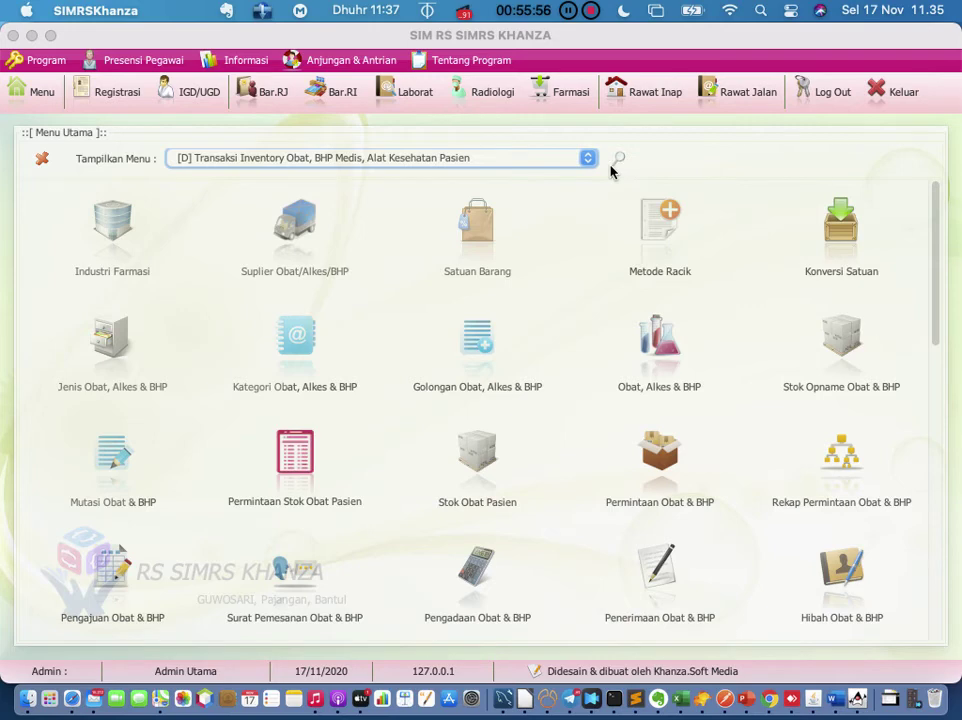
pyautogui.click(619, 160)
pyautogui.write('mutasi')
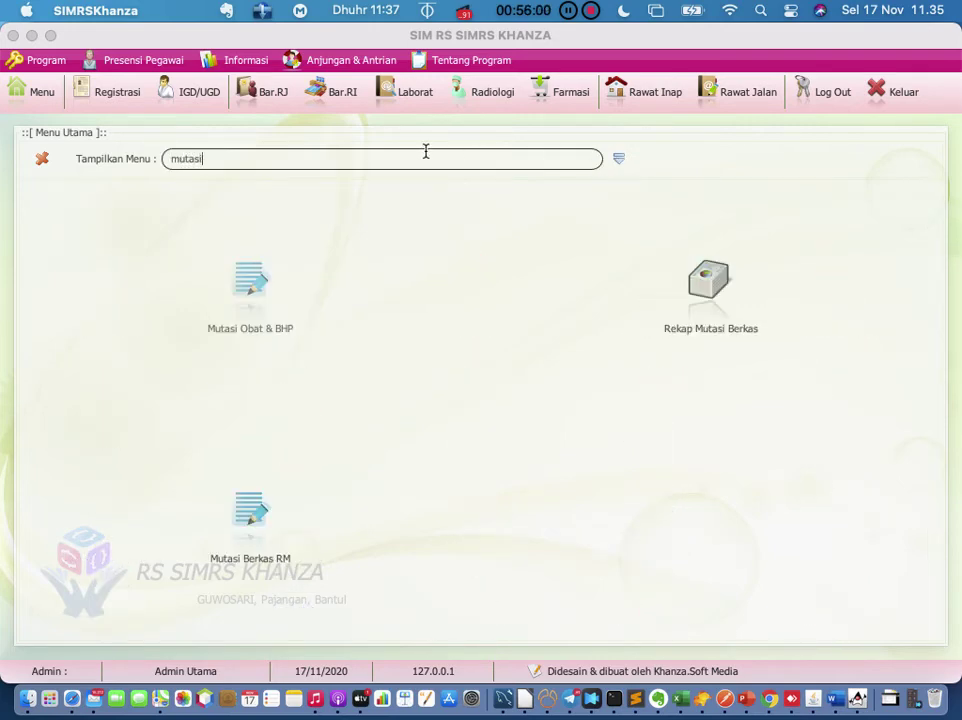
pyautogui.click(249, 281)
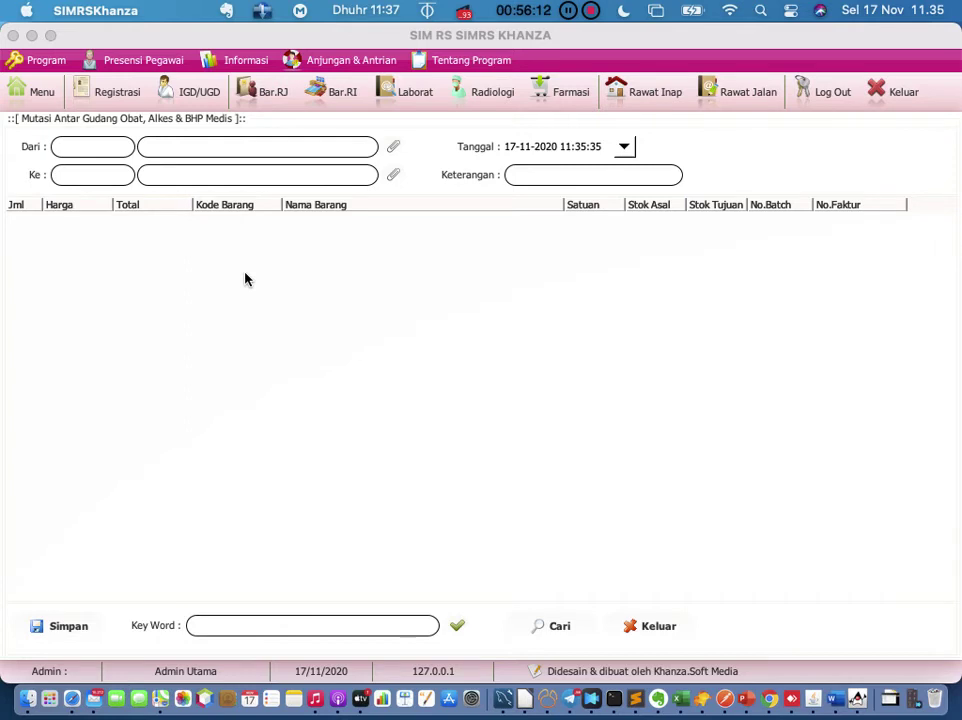
# Step: Set the transfer source to GUDANG and the destination to Apotek
pyautogui.click(393, 147)
pyautogui.click(190, 265)
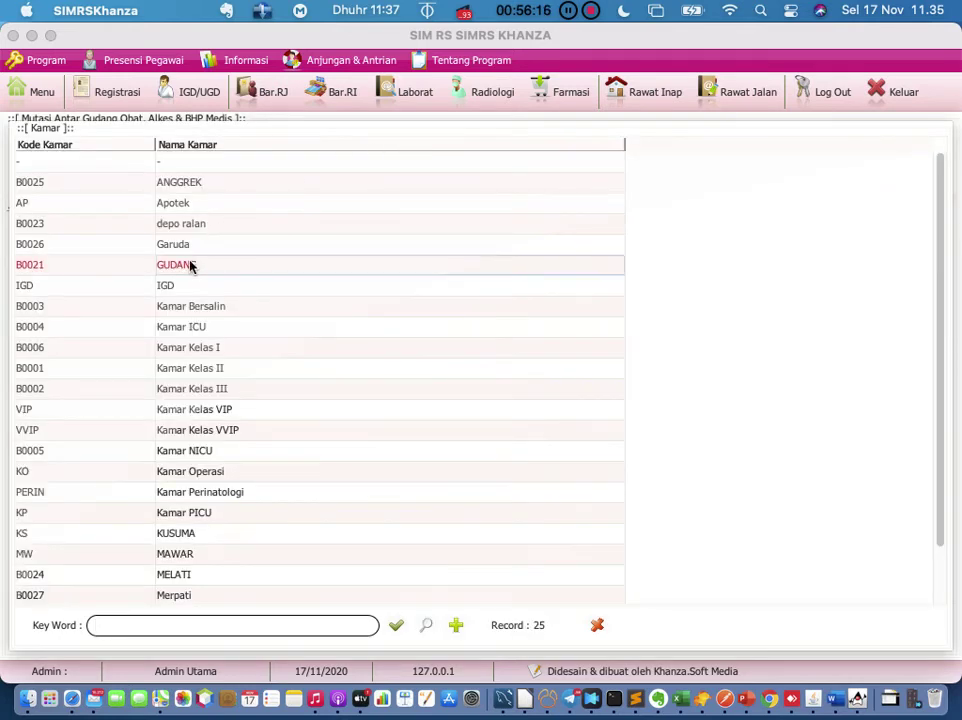
pyautogui.click(594, 625)
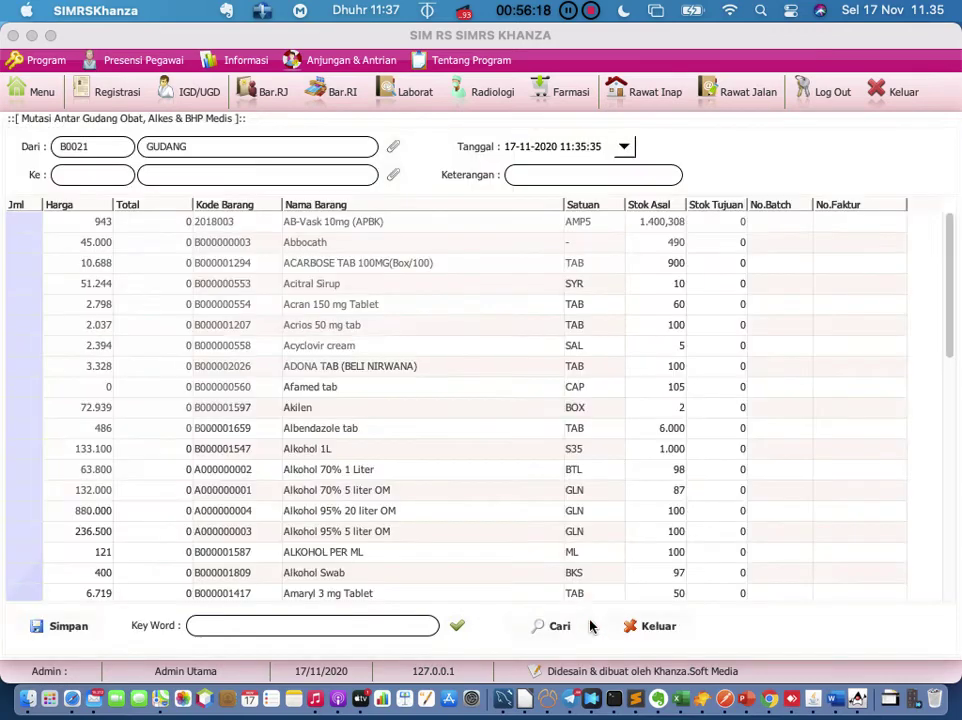
pyautogui.click(392, 147)
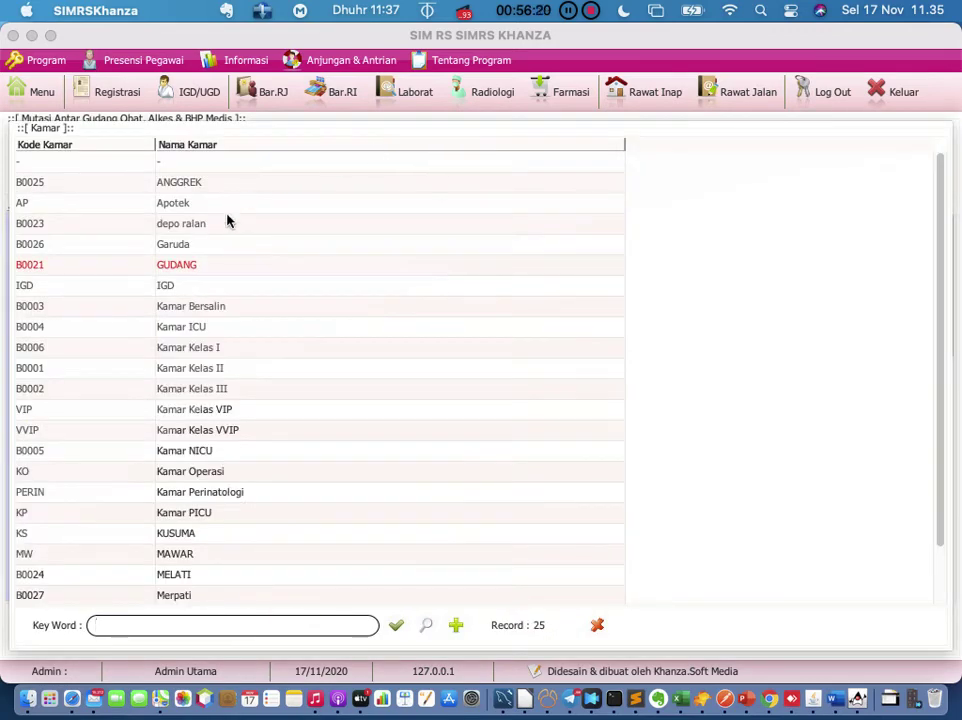
pyautogui.doubleClick(193, 267)
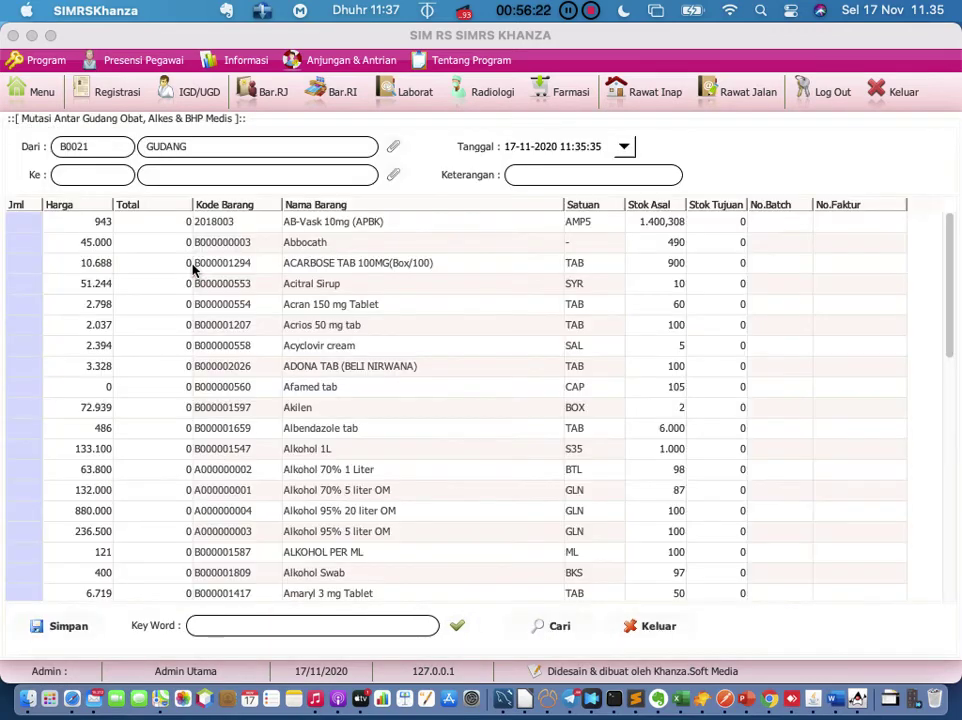
pyautogui.click(392, 175)
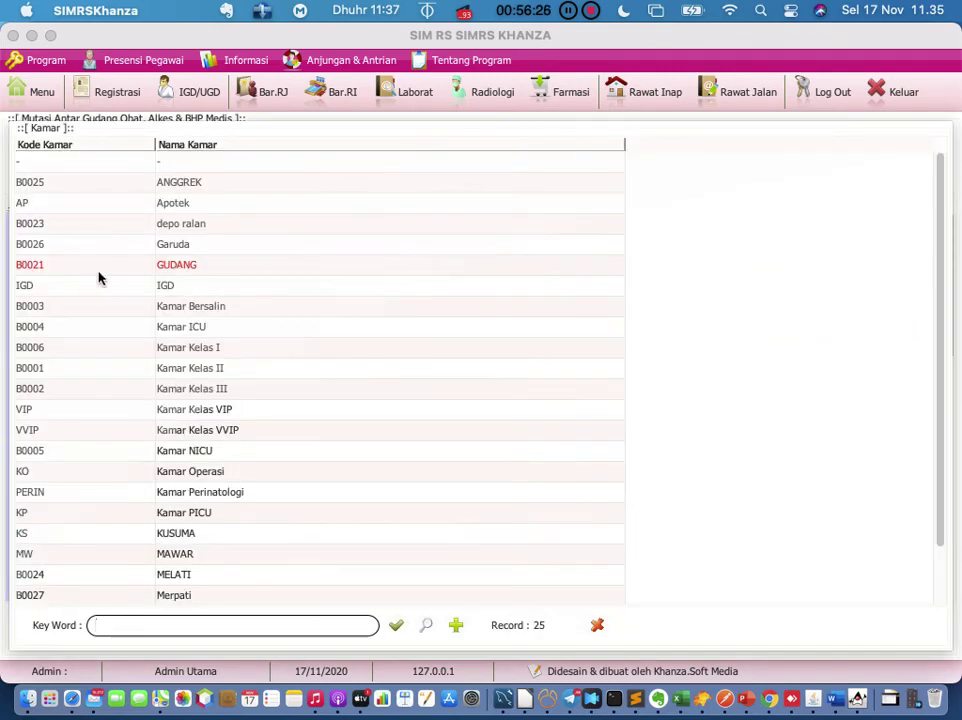
pyautogui.doubleClick(115, 205)
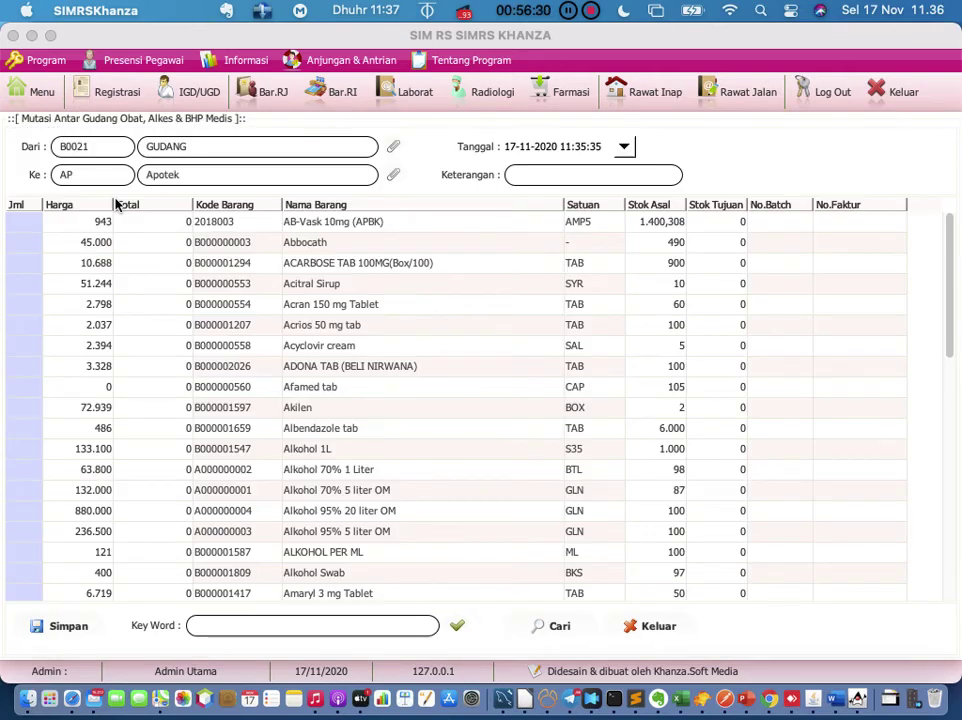
# Step: Set Acyclovir cream quantity to 5 after 10 triggers an insufficient stock warning
pyautogui.doubleClick(29, 346)
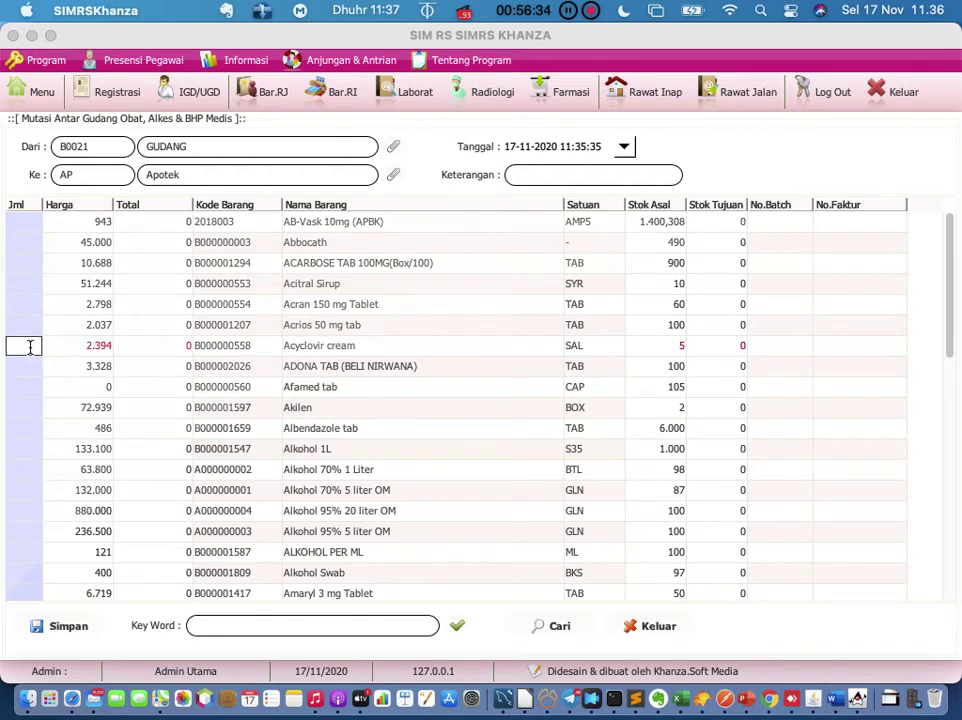
pyautogui.write('10')
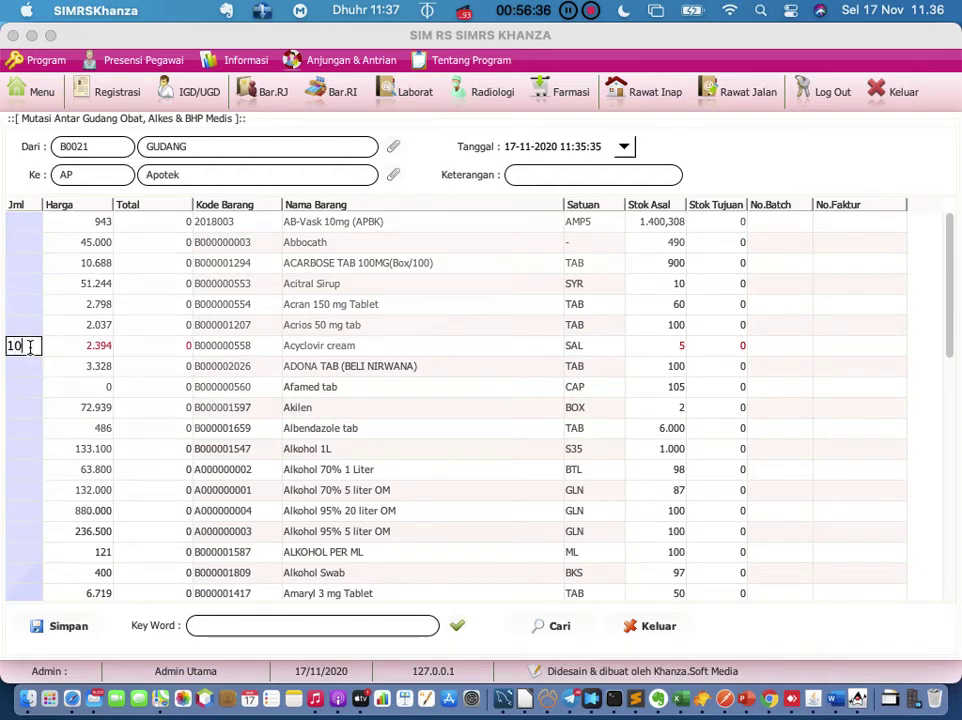
pyautogui.press('Return')
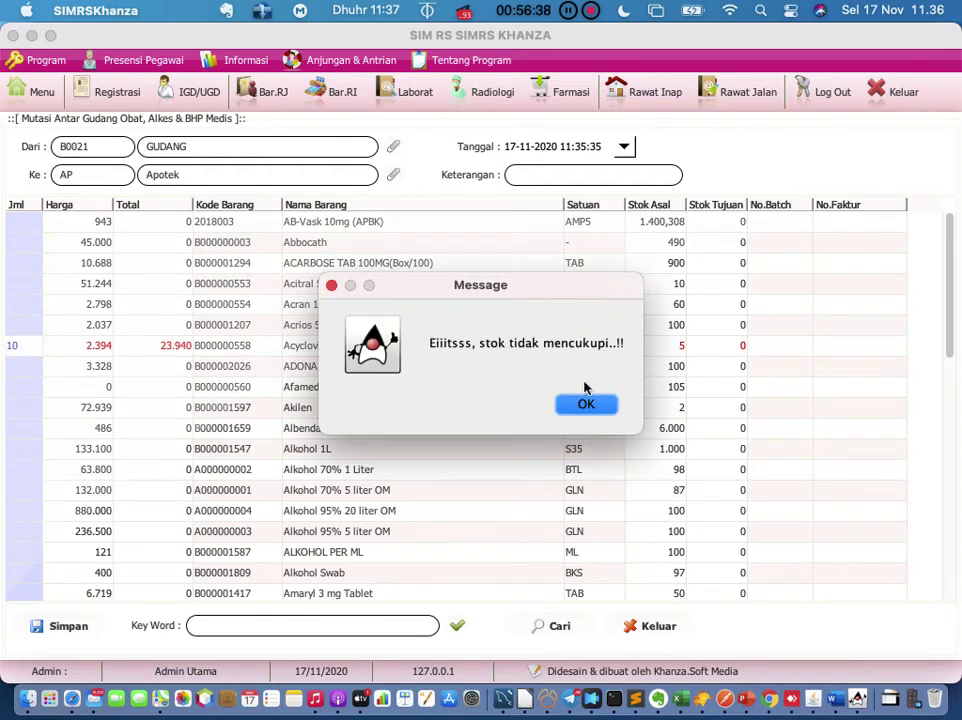
pyautogui.click(590, 405)
pyautogui.click(538, 355)
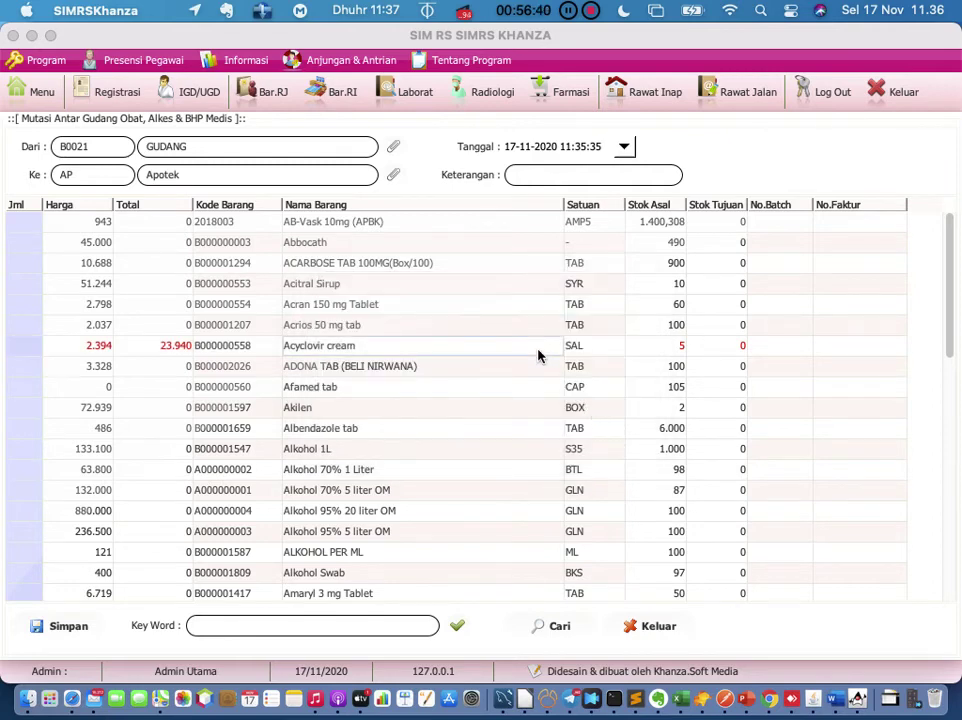
pyautogui.click(27, 345)
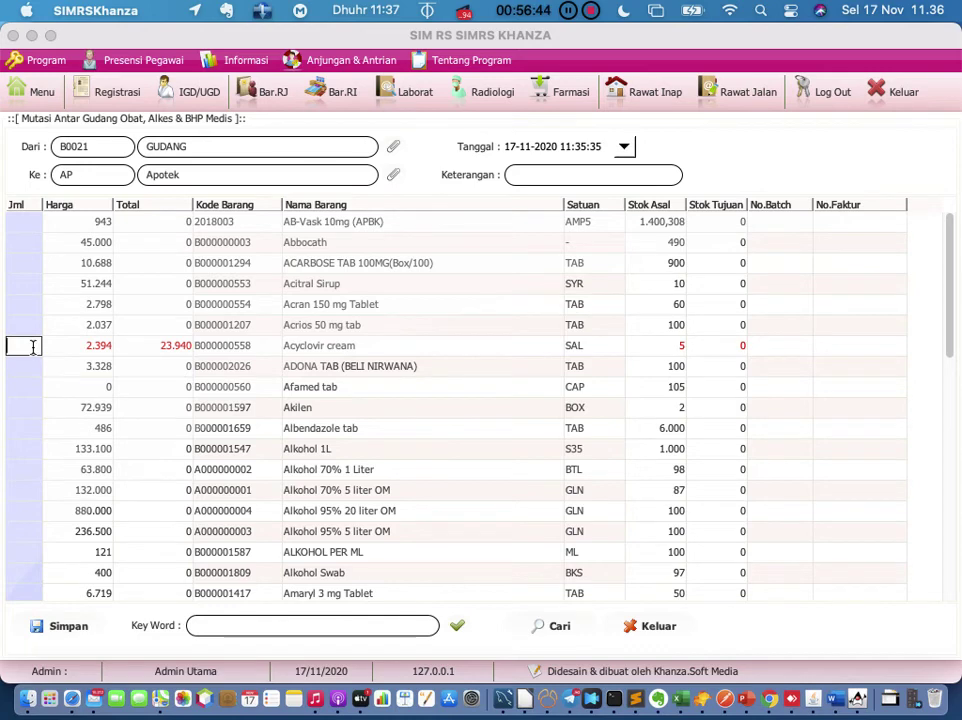
pyautogui.write('5')
pyautogui.press('Return')
pyautogui.press('Tab')
pyautogui.press('Tab')
pyautogui.press('Tab')
pyautogui.press('Tab')
pyautogui.press('Tab')
pyautogui.click(72, 348)
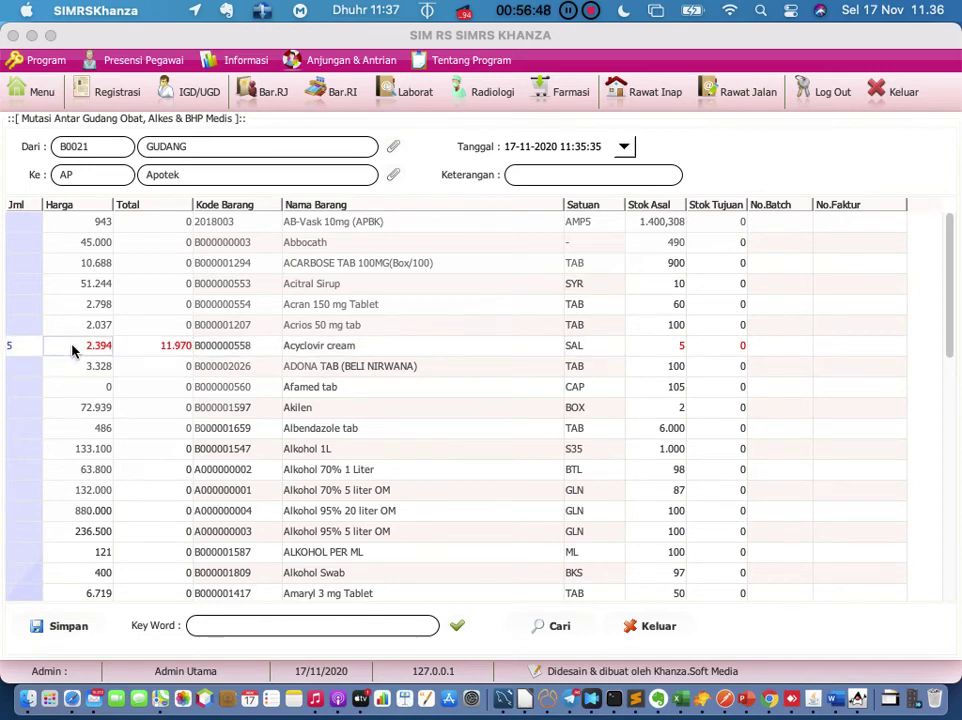
pyautogui.press('Tab')
pyautogui.press('Tab')
pyautogui.press('Tab')
pyautogui.press('Tab')
pyautogui.press('Tab')
pyautogui.press('Tab')
pyautogui.click(768, 352)
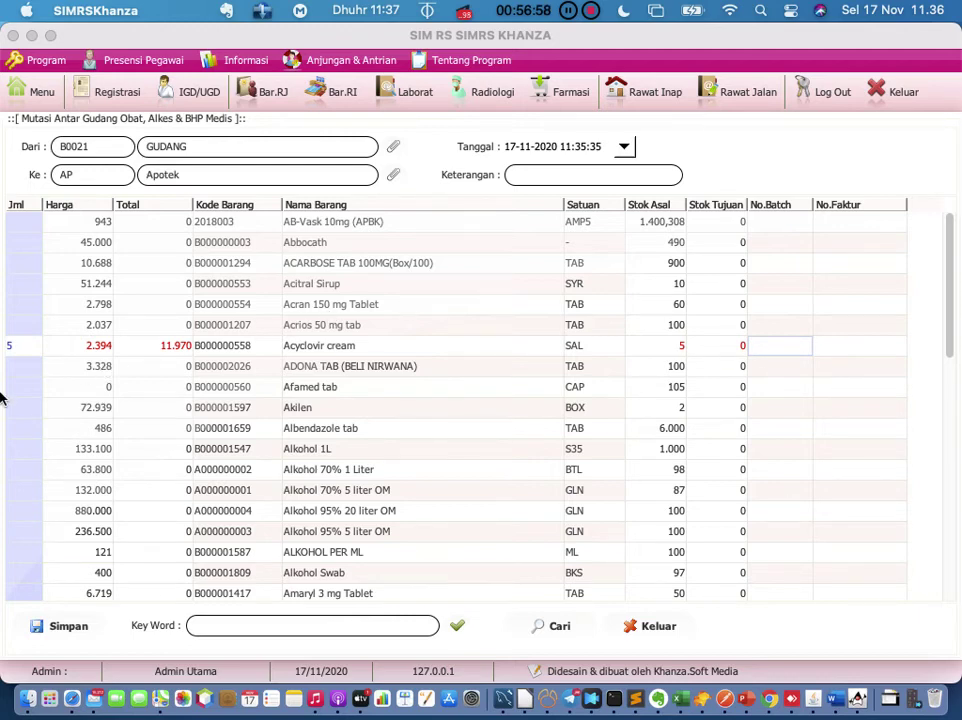
# Step: Enter 100 for Albendazole tab and '-' as the transfer remark
pyautogui.doubleClick(36, 428)
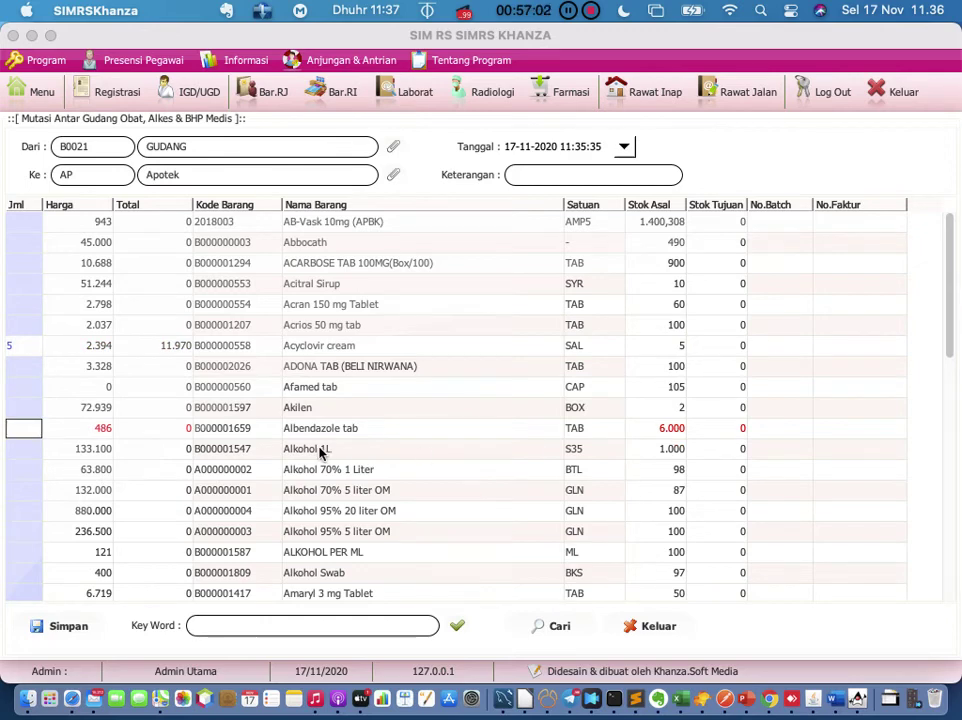
pyautogui.write('100')
pyautogui.press('Return')
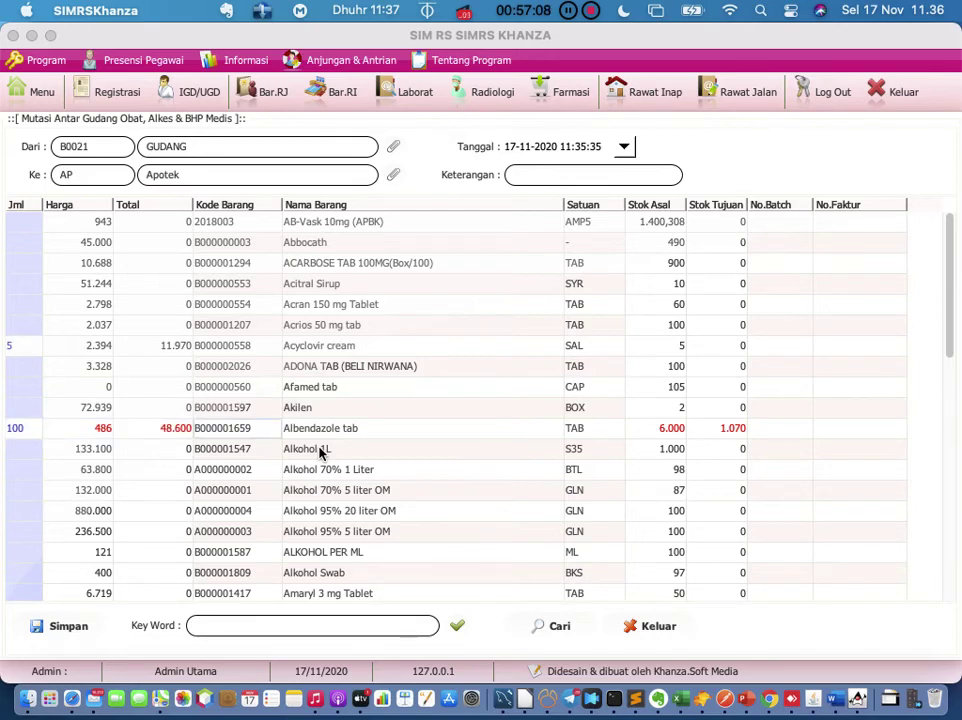
pyautogui.click(22, 449)
pyautogui.click(608, 173)
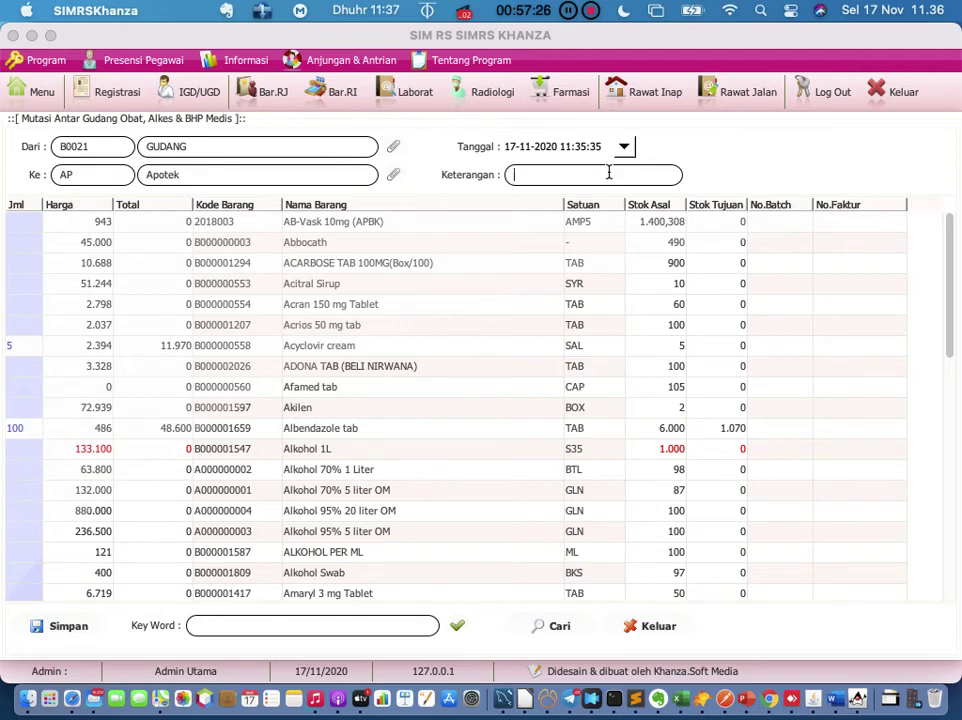
pyautogui.write('-')
# Step: Save the transfer, open the Data Mutasi list and preview its printable report
pyautogui.click(77, 628)
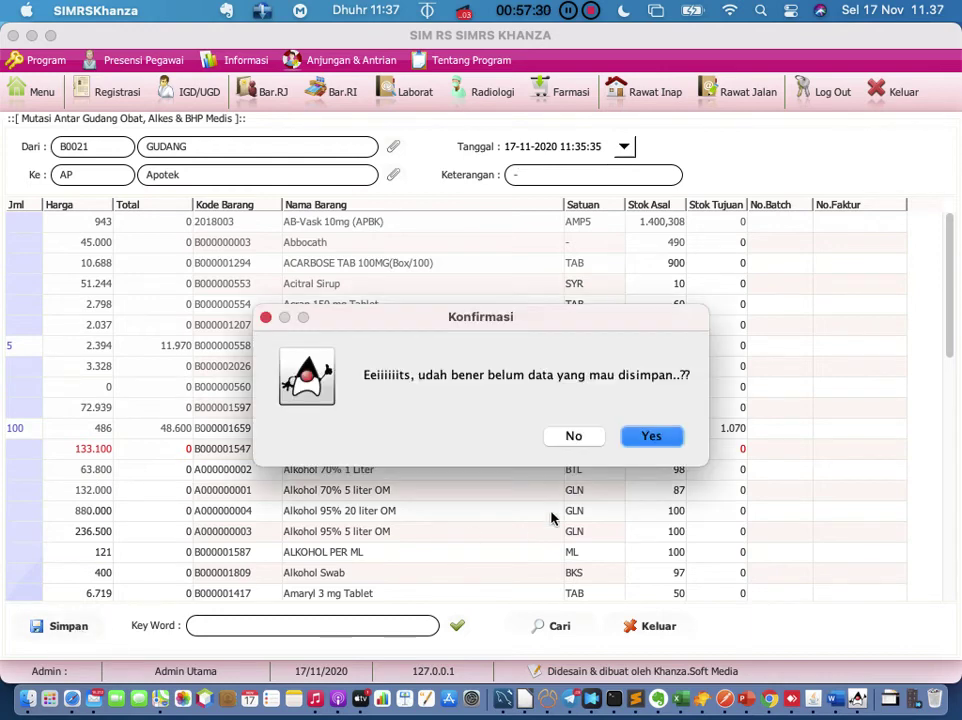
pyautogui.click(655, 437)
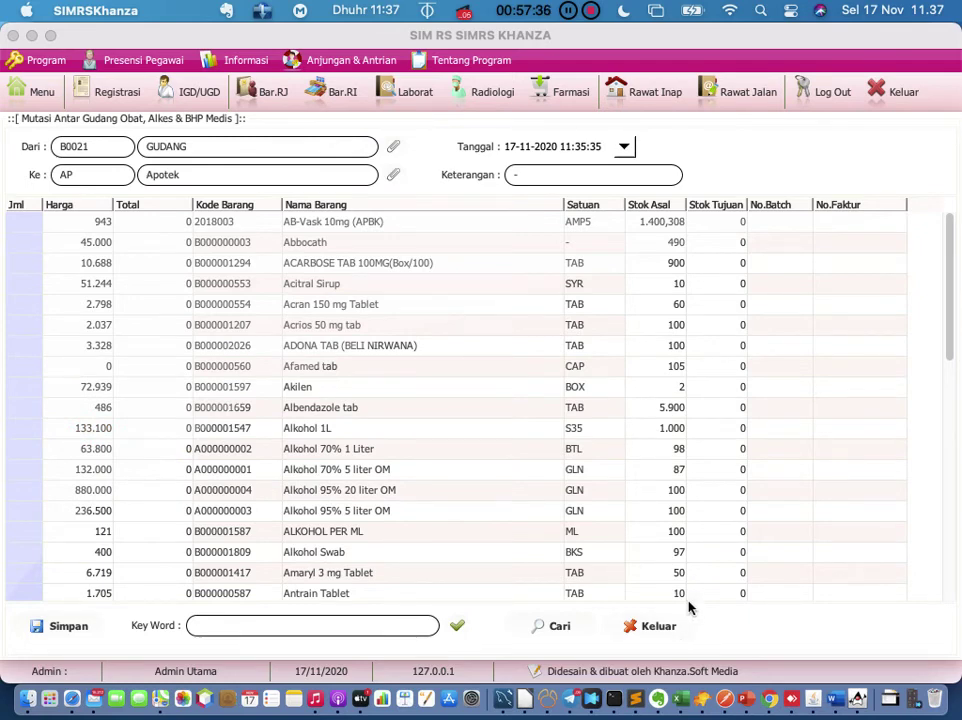
pyautogui.click(552, 627)
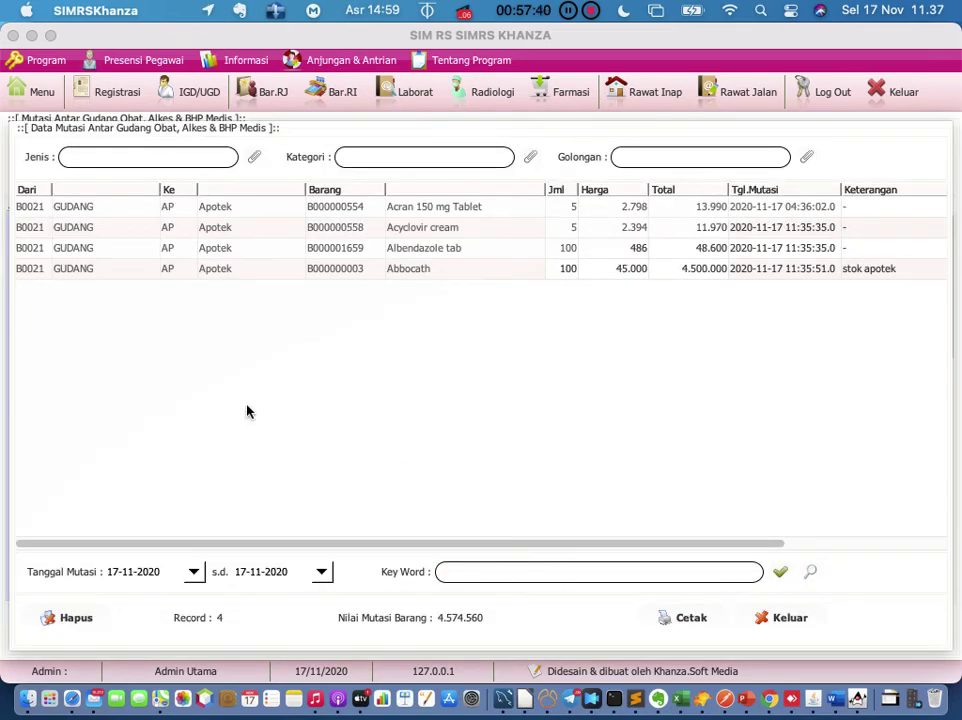
pyautogui.click(683, 620)
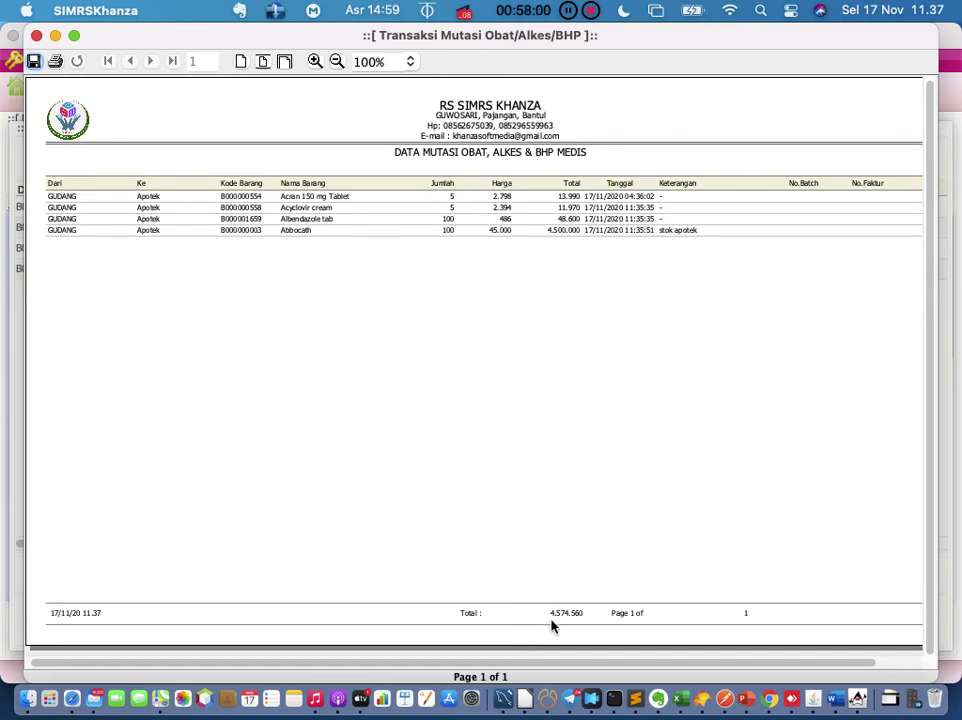
pyautogui.click(658, 700)
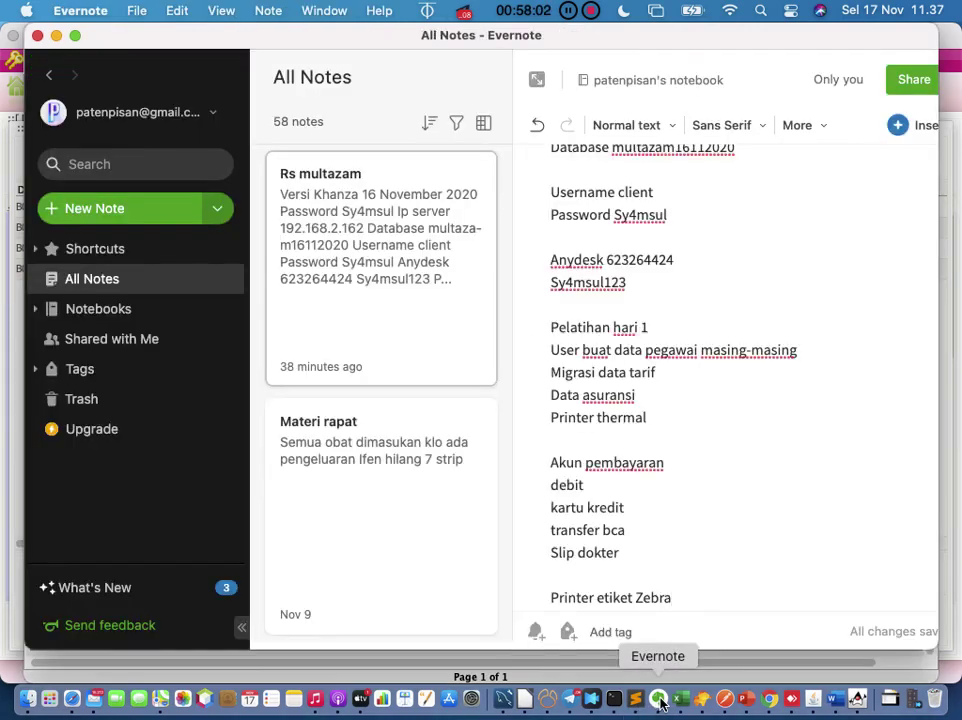
# Step: Add 'Report mutasi ada serah terima barang' after 'Printer etiket Zebra' in the Rs multazam note
pyautogui.scroll(-3, 691, 565)
pyautogui.click(693, 490)
pyautogui.press('Return')
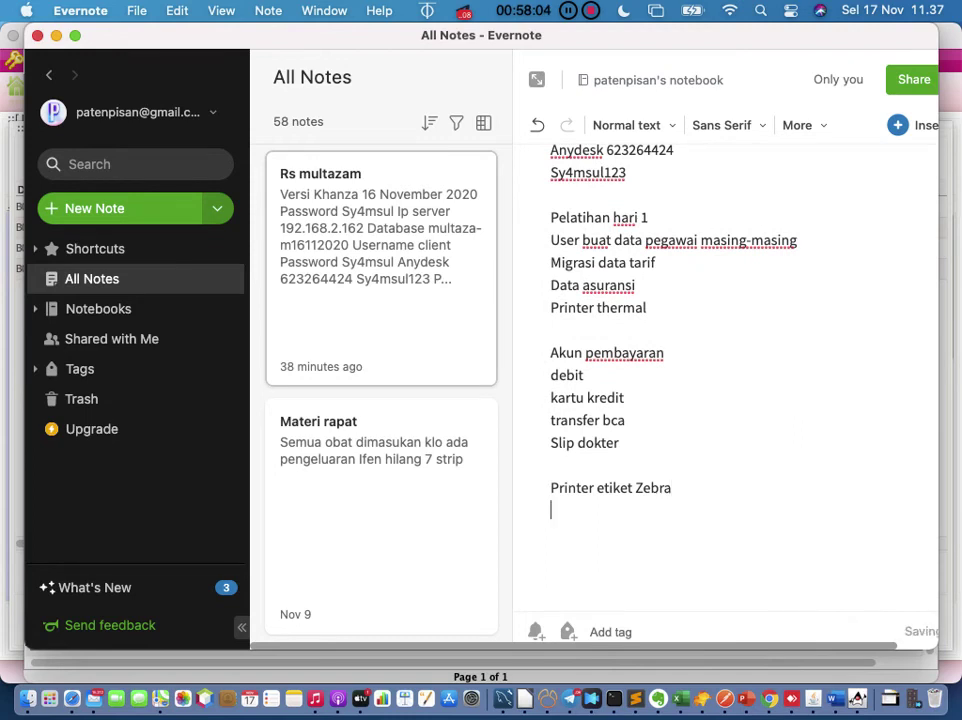
pyautogui.write('Men')
pyautogui.press('BackSpace')
pyautogui.press('BackSpace')
pyautogui.press('BackSpace')
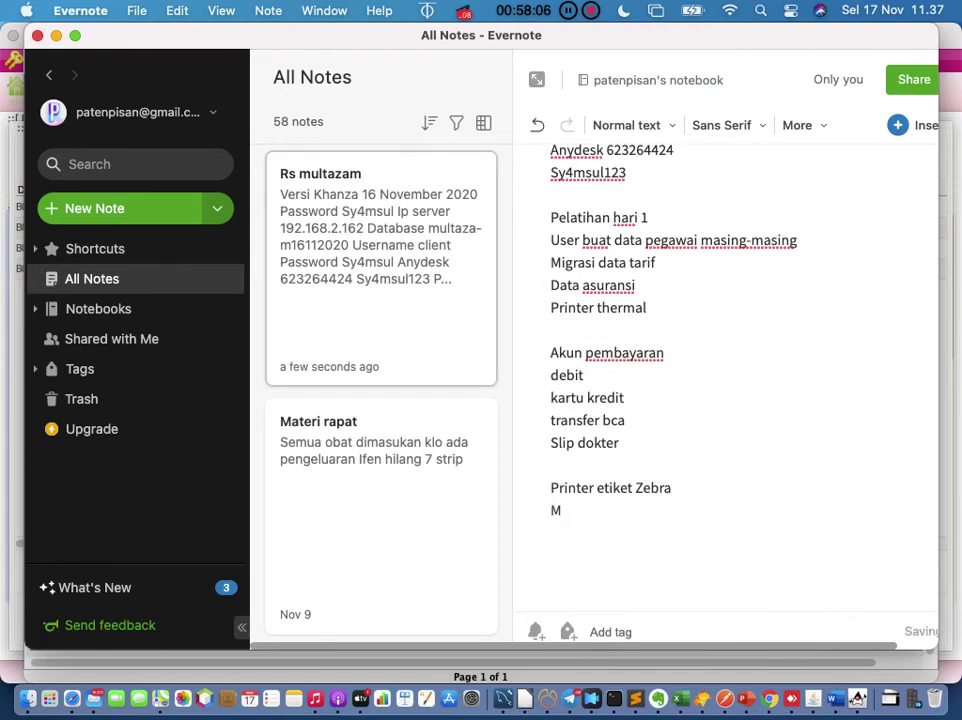
pyautogui.write('Report mutai')
pyautogui.press('BackSpace')
pyautogui.write('si ')
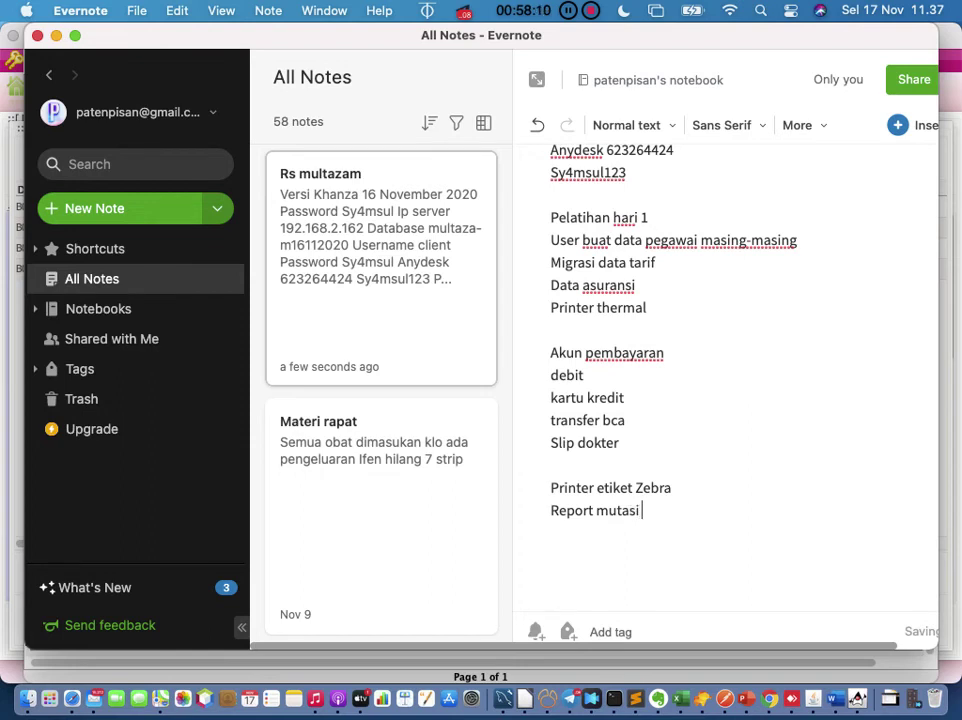
pyautogui.write('ada serah teri')
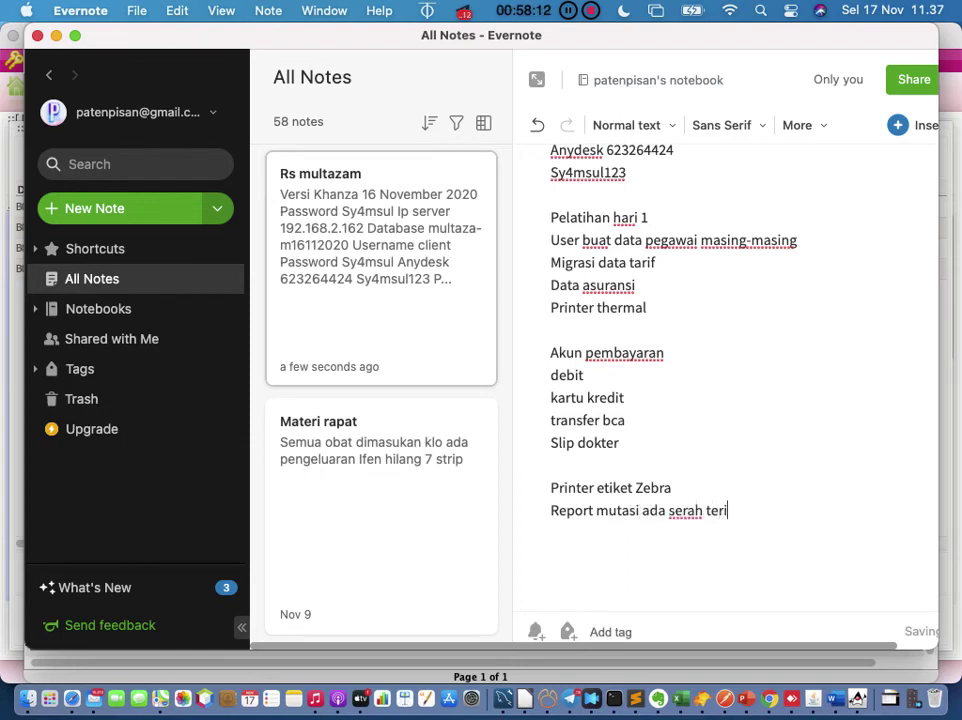
pyautogui.write('ma barang')
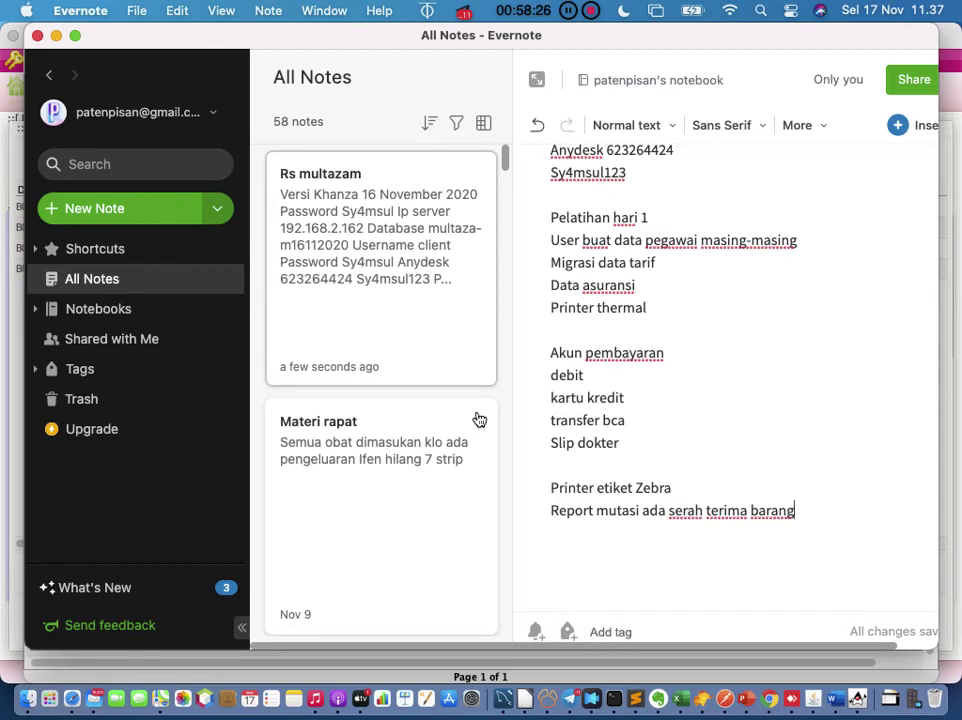
pyautogui.click(479, 420)
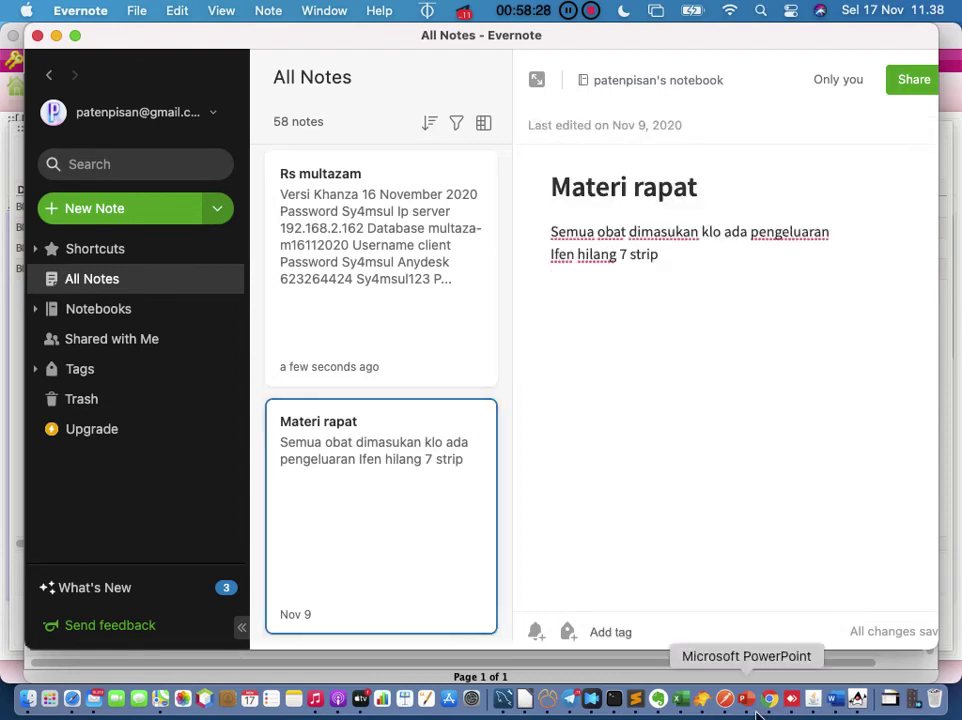
pyautogui.click(857, 697)
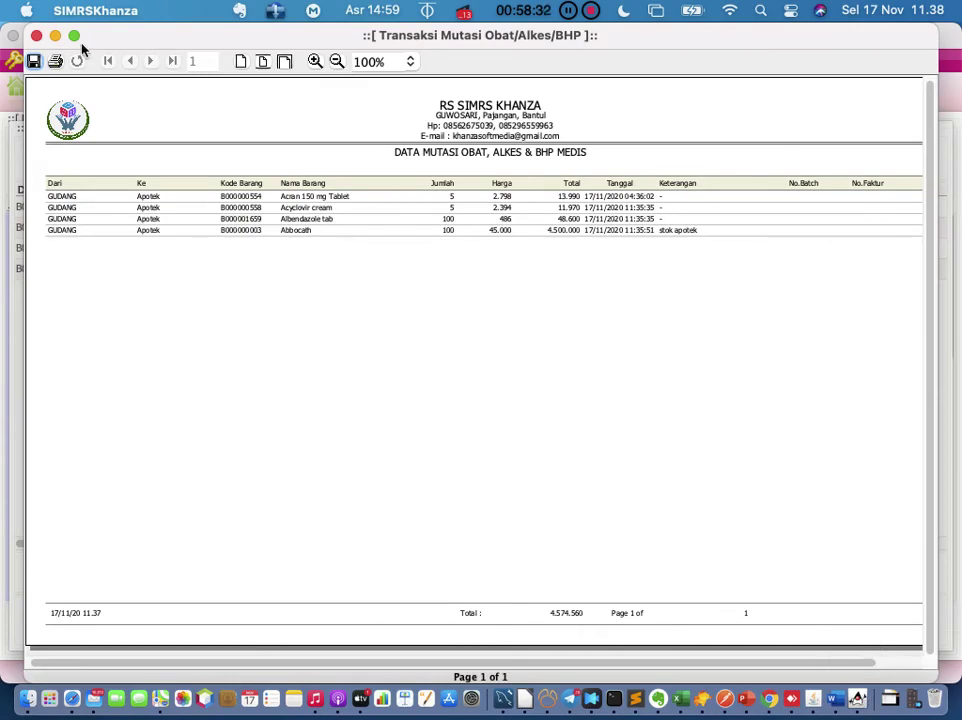
# Step: Close the report preview, the saved transfers list and the Mutasi Antar Gudang form
pyautogui.click(36, 35)
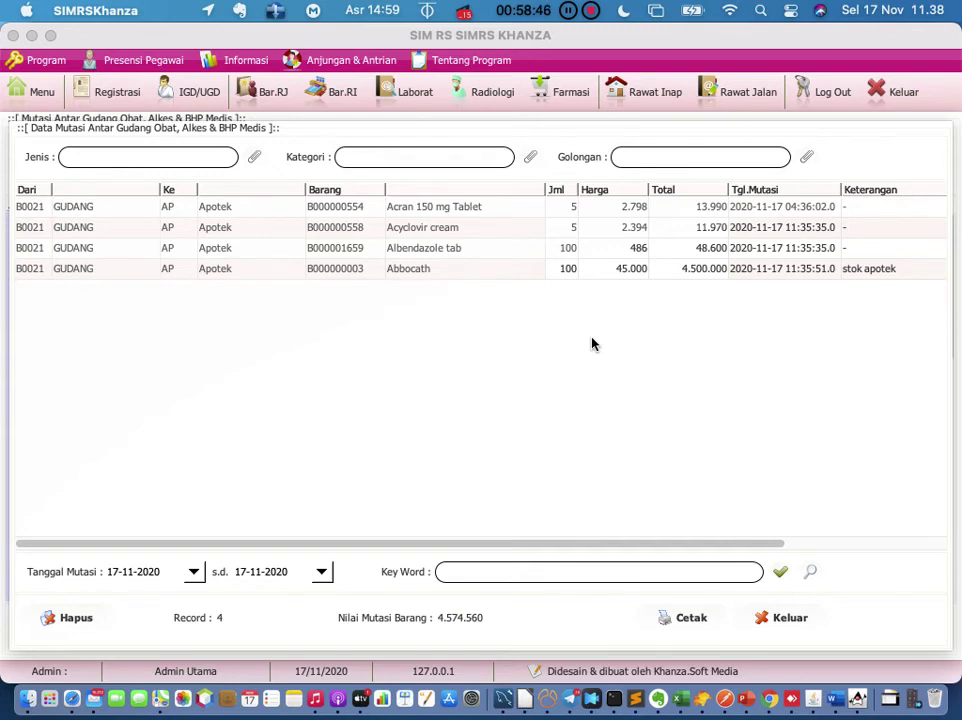
pyautogui.click(784, 622)
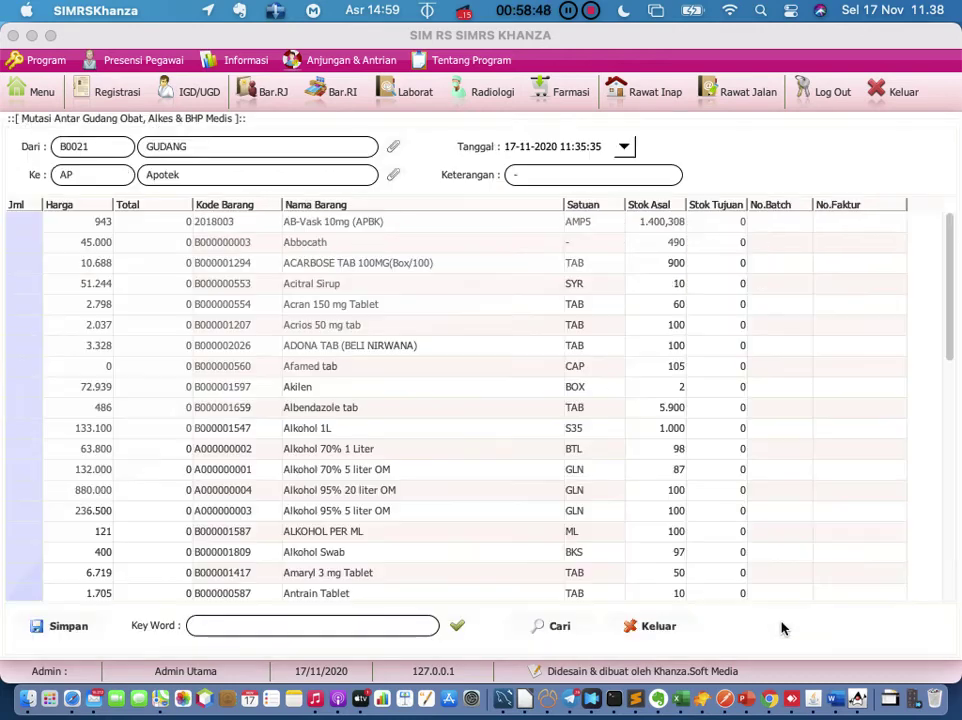
pyautogui.click(640, 626)
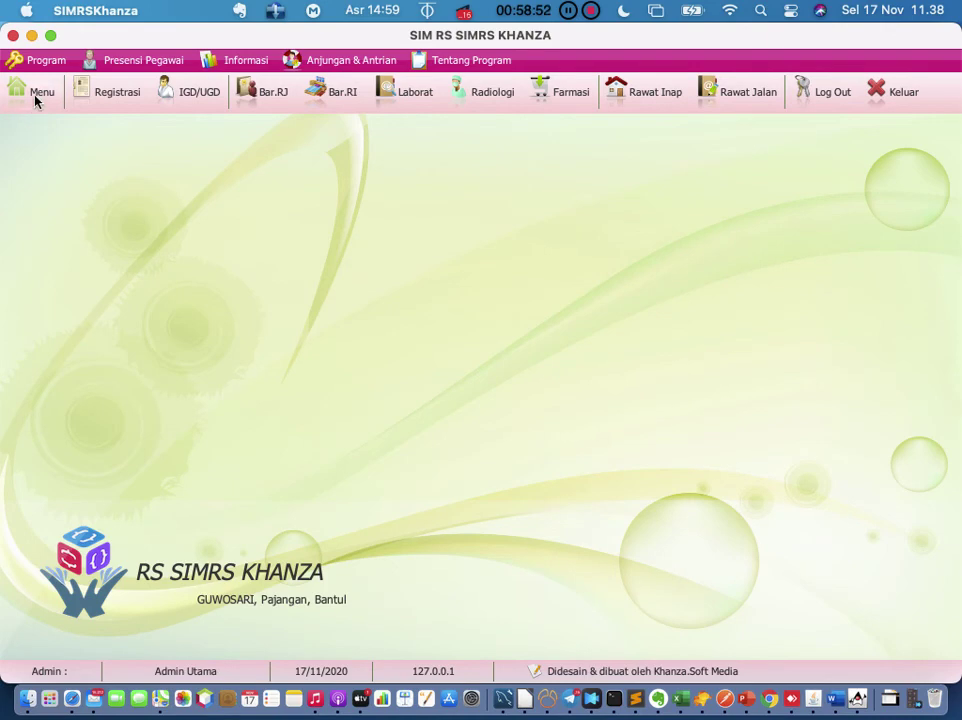
# Step: Switch the menu to the [D] Transaksi Inventory category and open the Industri Farmasi data list
pyautogui.click(35, 97)
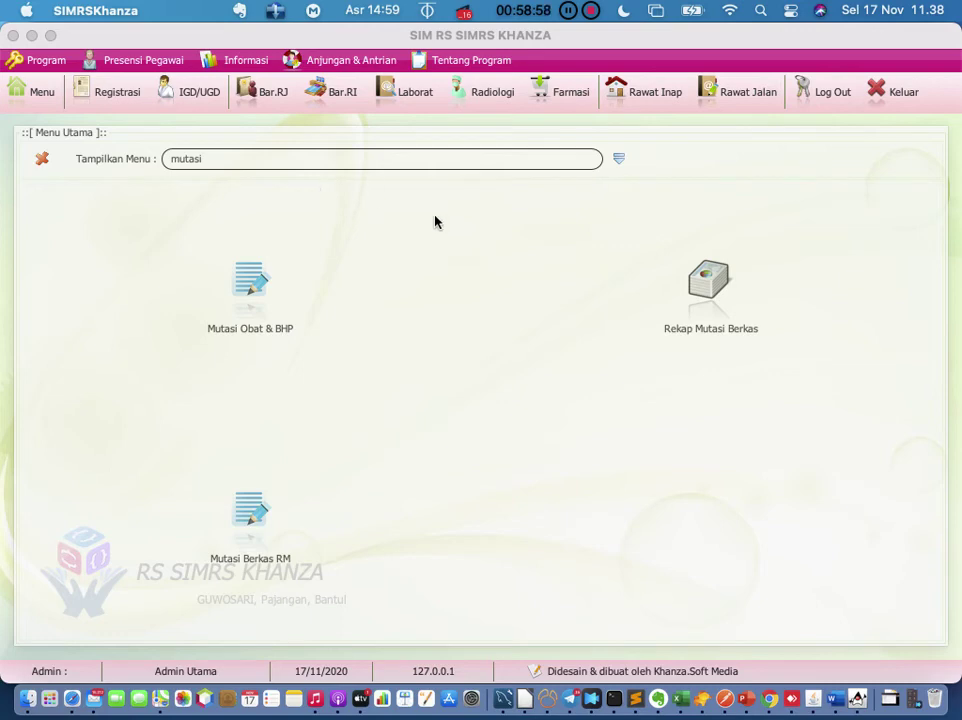
pyautogui.click(618, 160)
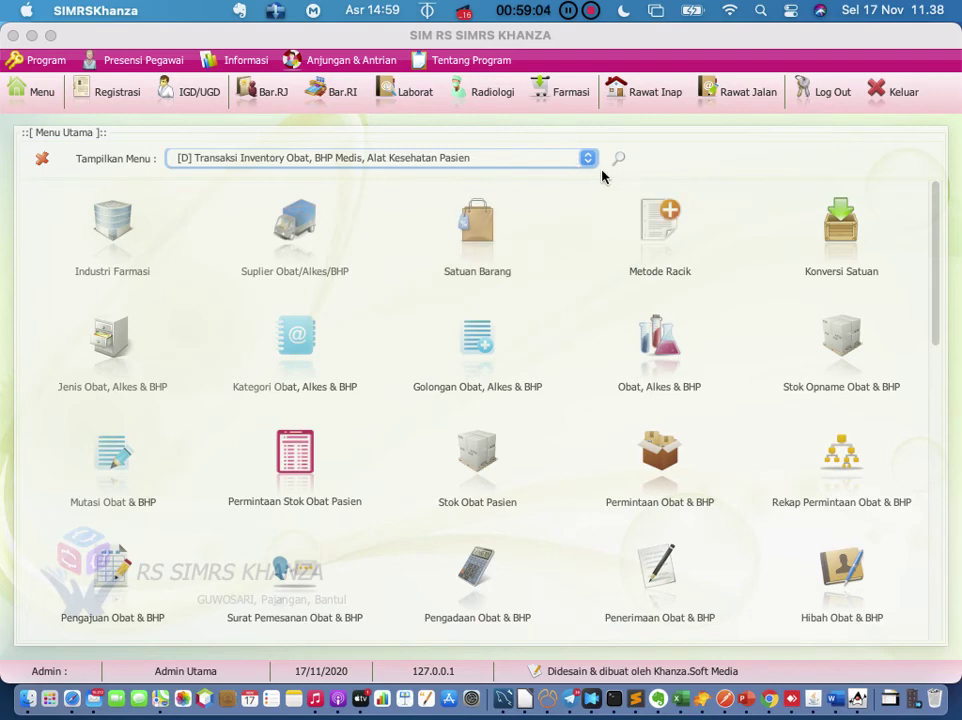
pyautogui.click(584, 157)
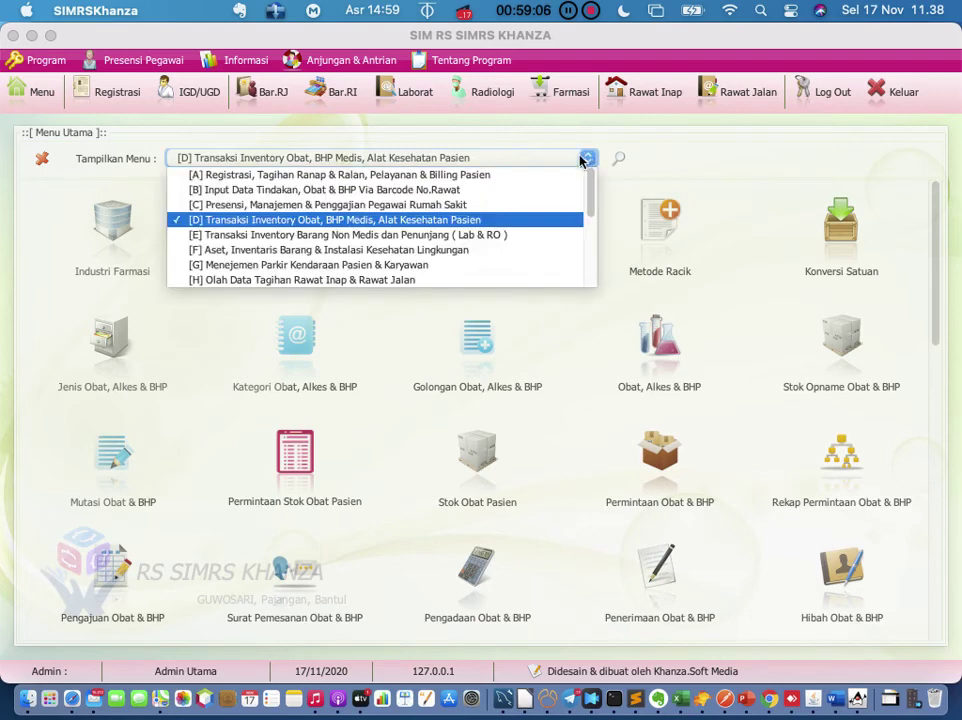
pyautogui.click(519, 220)
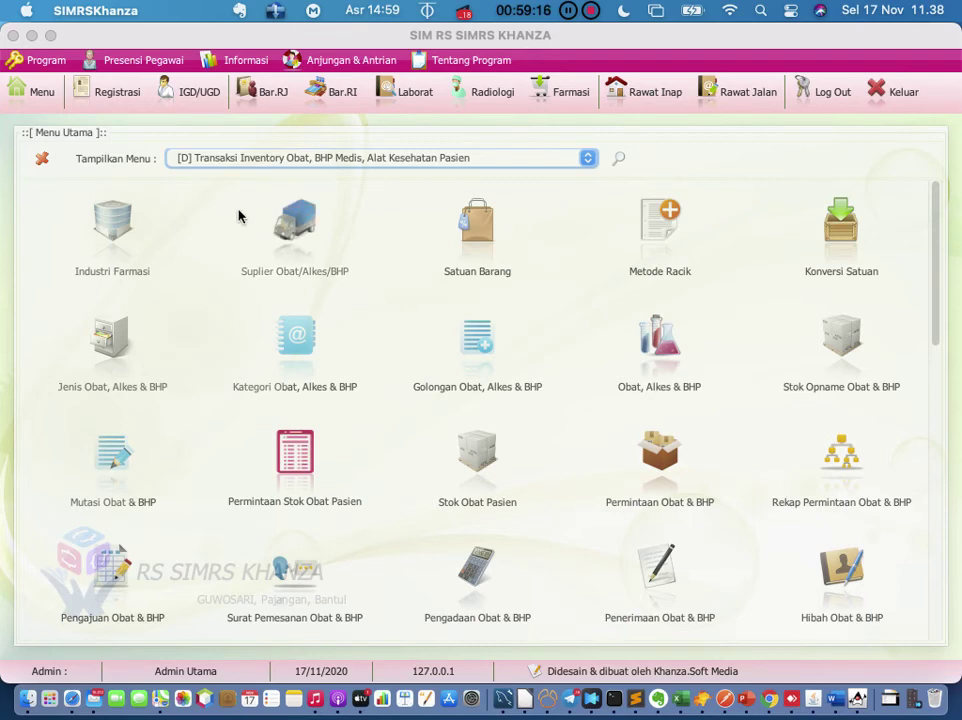
pyautogui.click(114, 230)
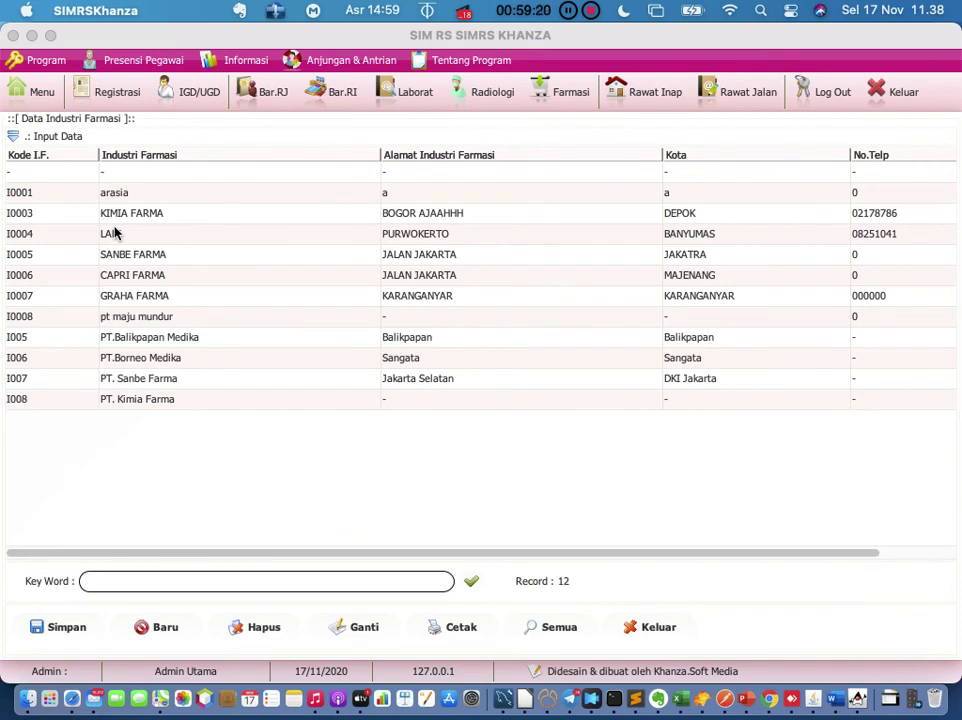
# Step: Start a new pharmaceutical company 'PT. ABC Farma' with address 'Jl. Chairil Anwar'
pyautogui.click(158, 632)
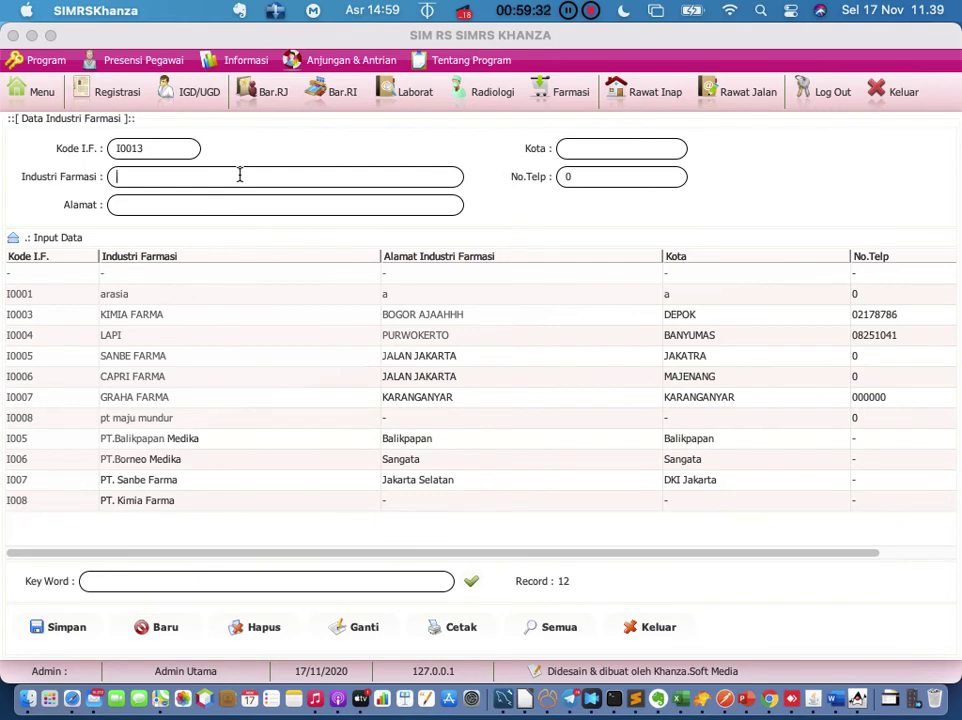
pyautogui.write('PT. ABC Farma')
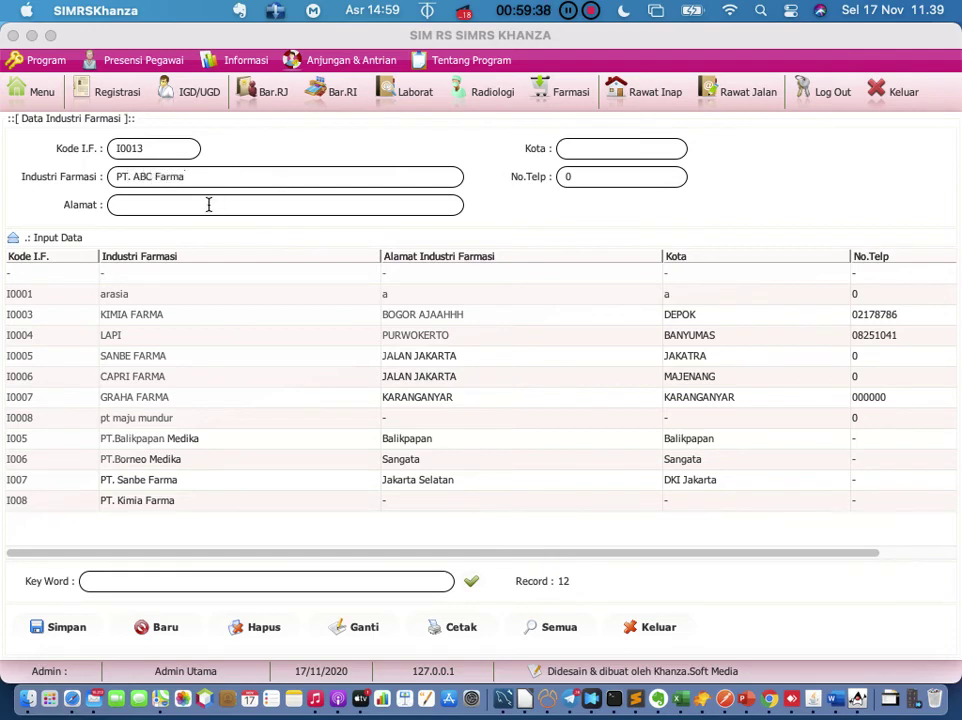
pyautogui.click(208, 204)
pyautogui.write('Jl. Chairil Anwar')
# Step: Enter city Bekasi and the company's phone number, then save the record
pyautogui.click(575, 155)
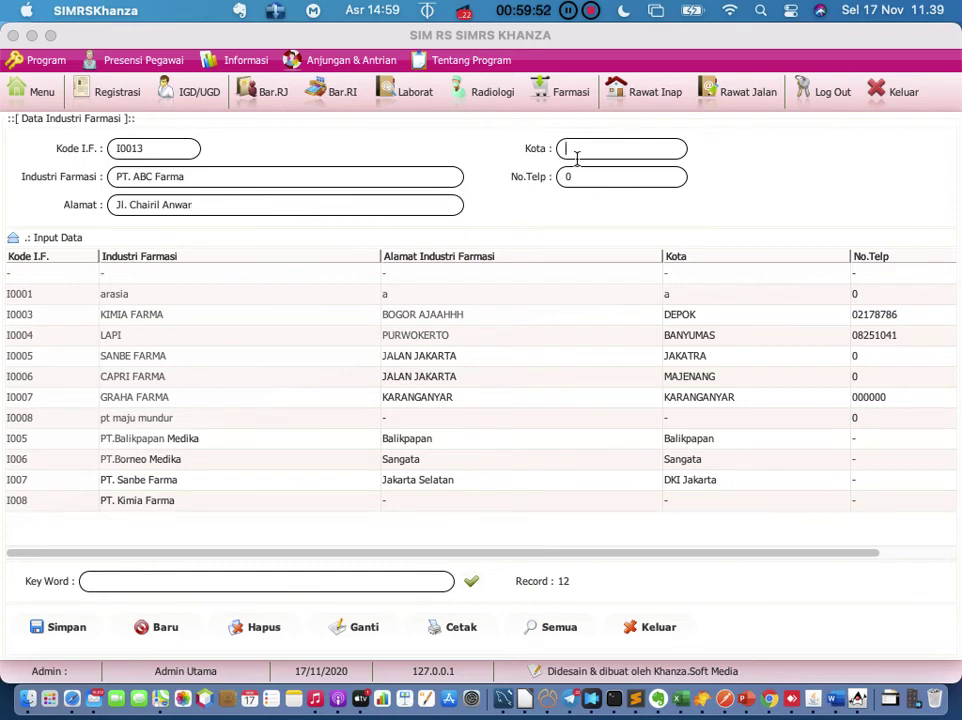
pyautogui.write('Bekasi')
pyautogui.click(581, 175)
pyautogui.press('BackSpace')
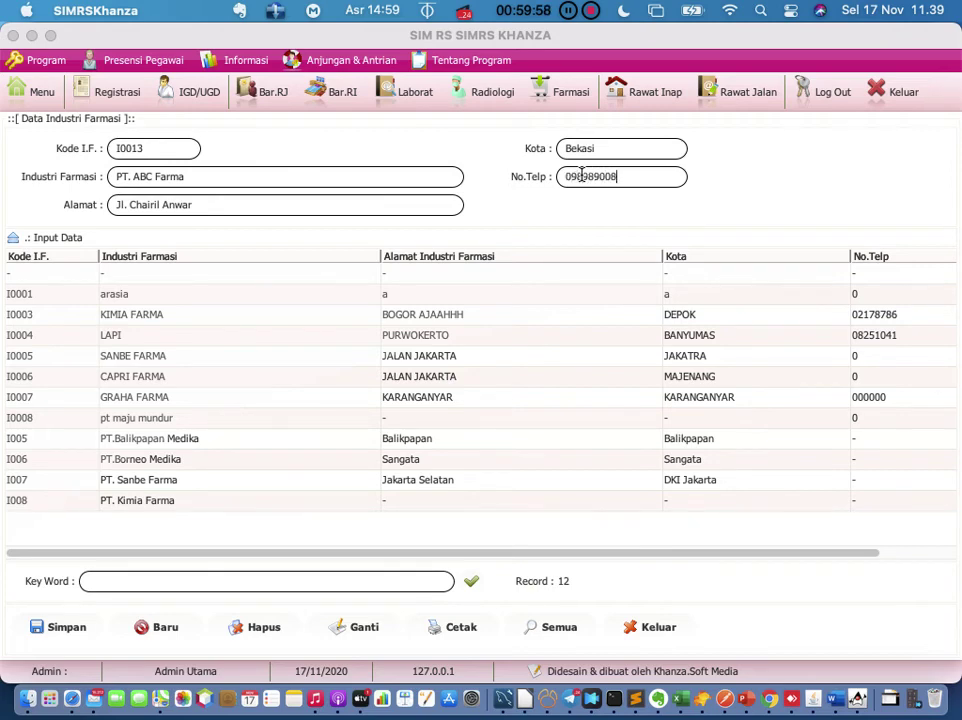
pyautogui.click(48, 630)
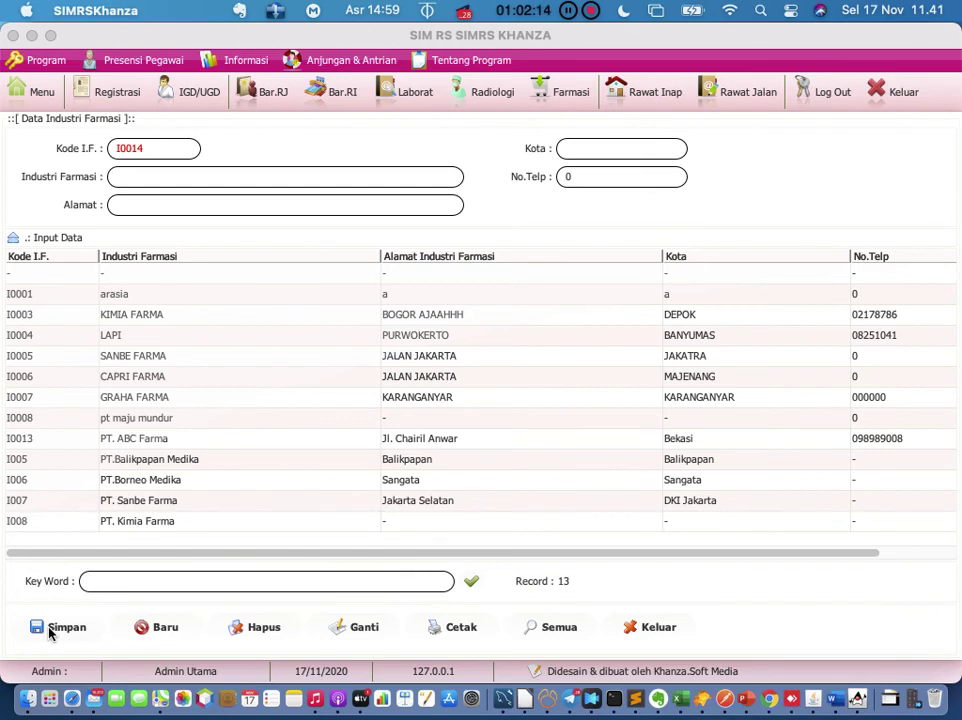
# Step: Try saving the blank form, dismiss the empty-name warning, and close Data Industri Farmasi
pyautogui.click(48, 630)
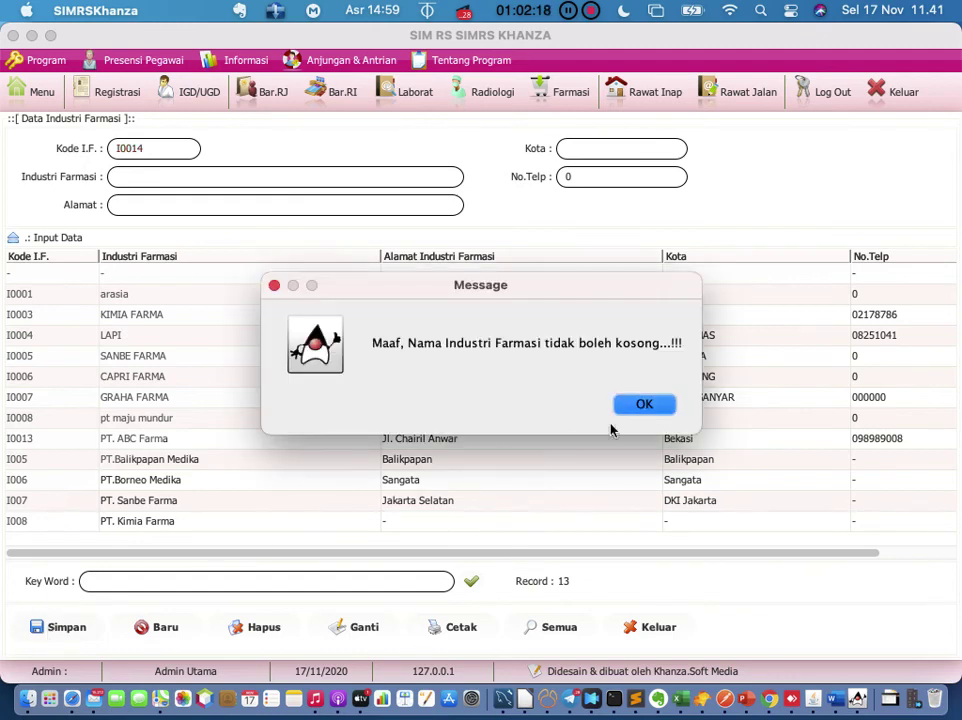
pyautogui.click(644, 404)
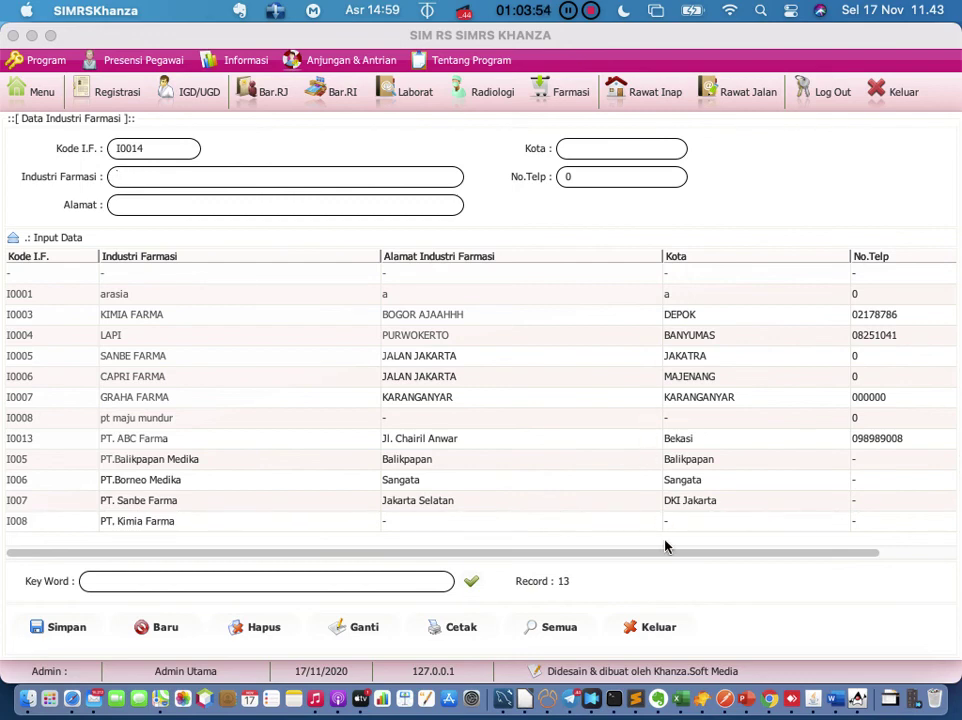
pyautogui.click(655, 627)
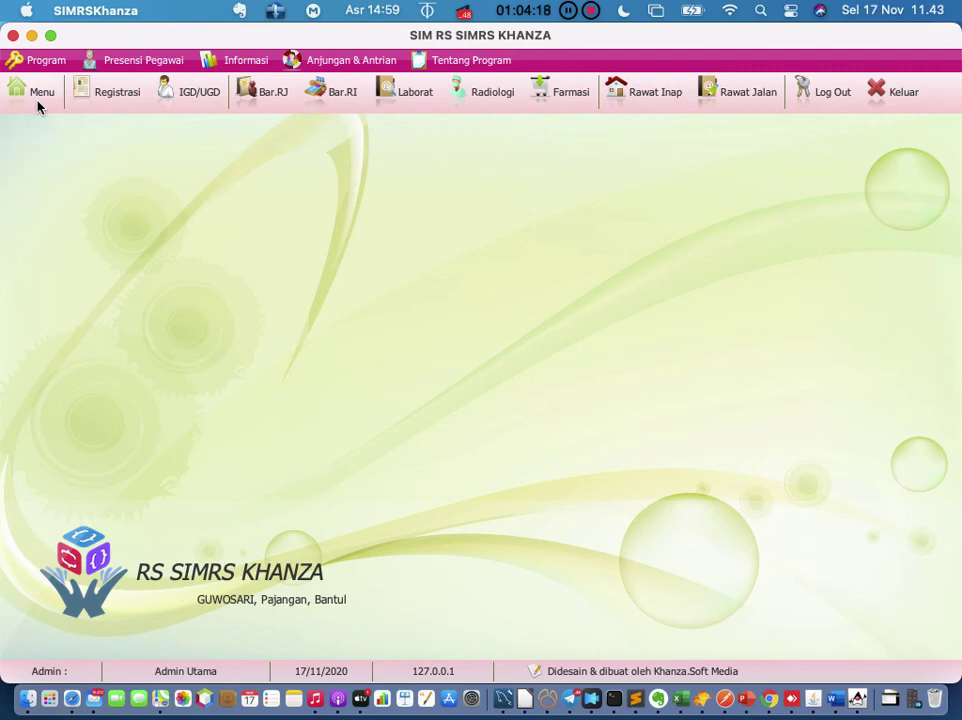
# Step: Open the supplier data list from the main menu and close it again
pyautogui.click(38, 96)
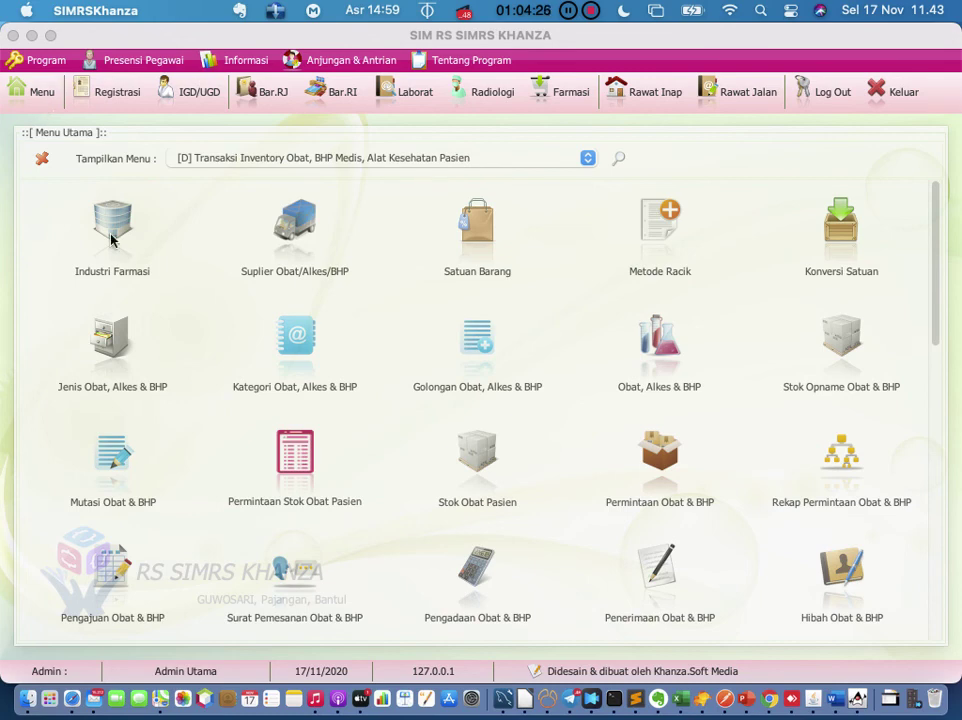
pyautogui.click(294, 246)
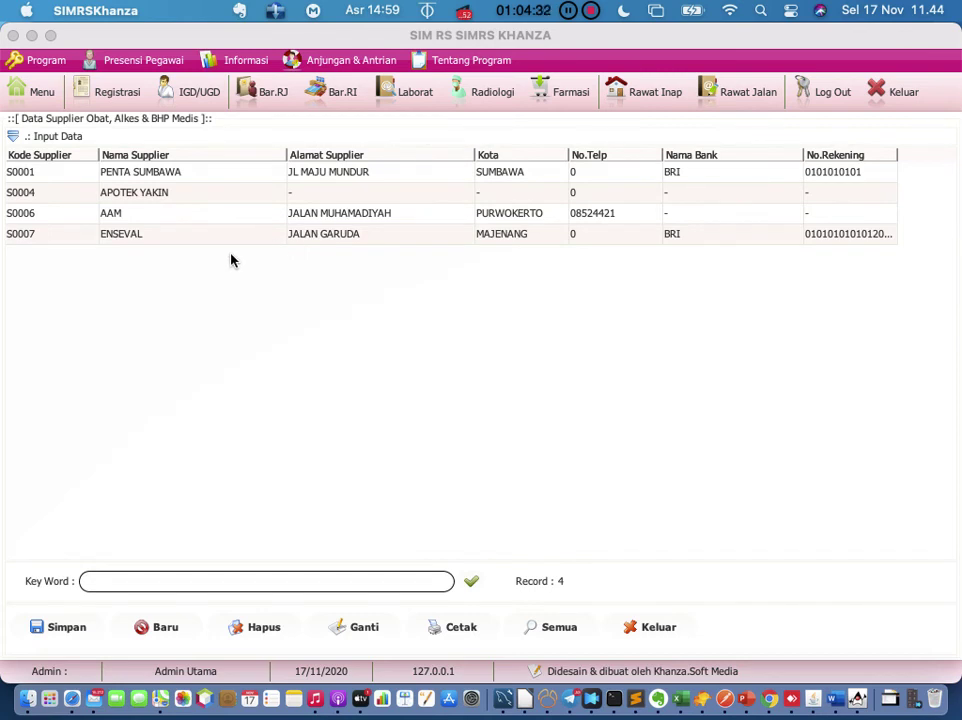
pyautogui.click(643, 632)
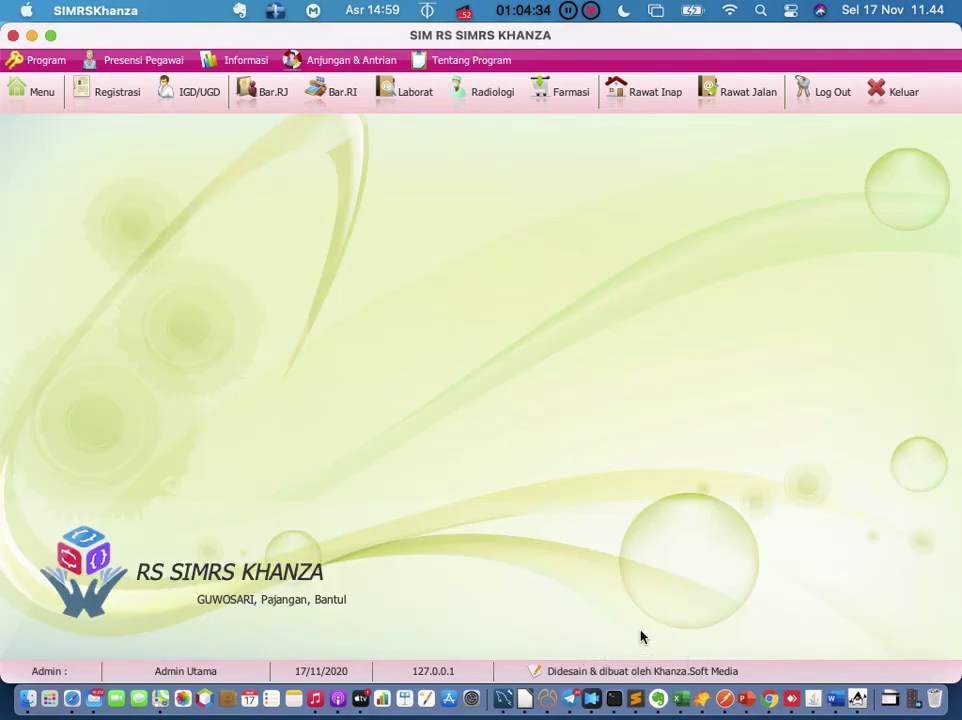
# Step: Reopen supplier data, start a blank new supplier entry, then close it and return to the menu
pyautogui.click(34, 104)
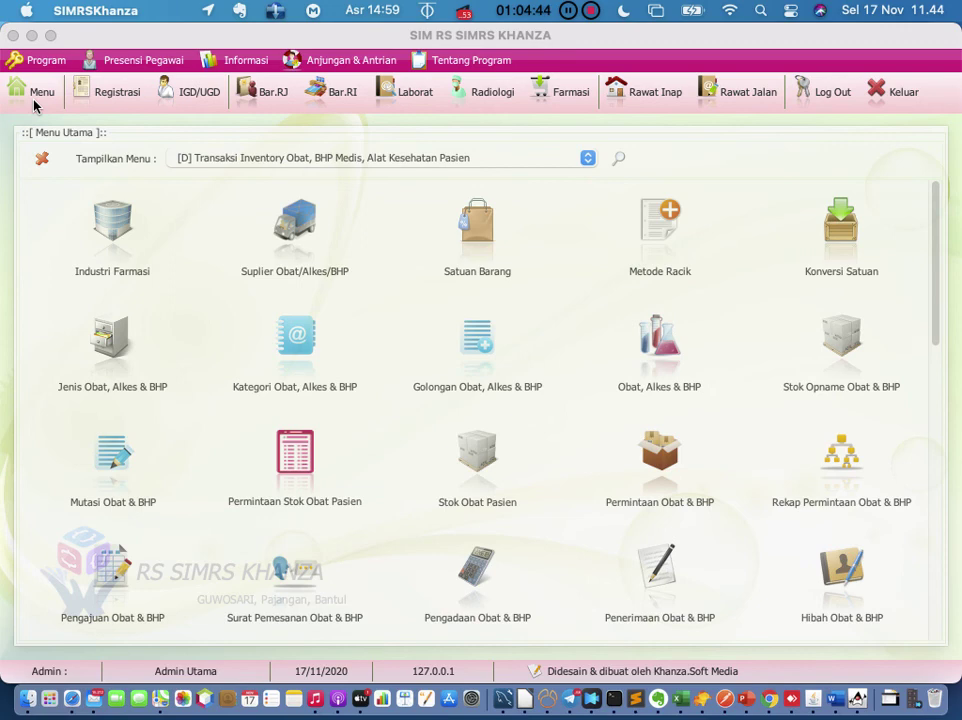
pyautogui.click(291, 228)
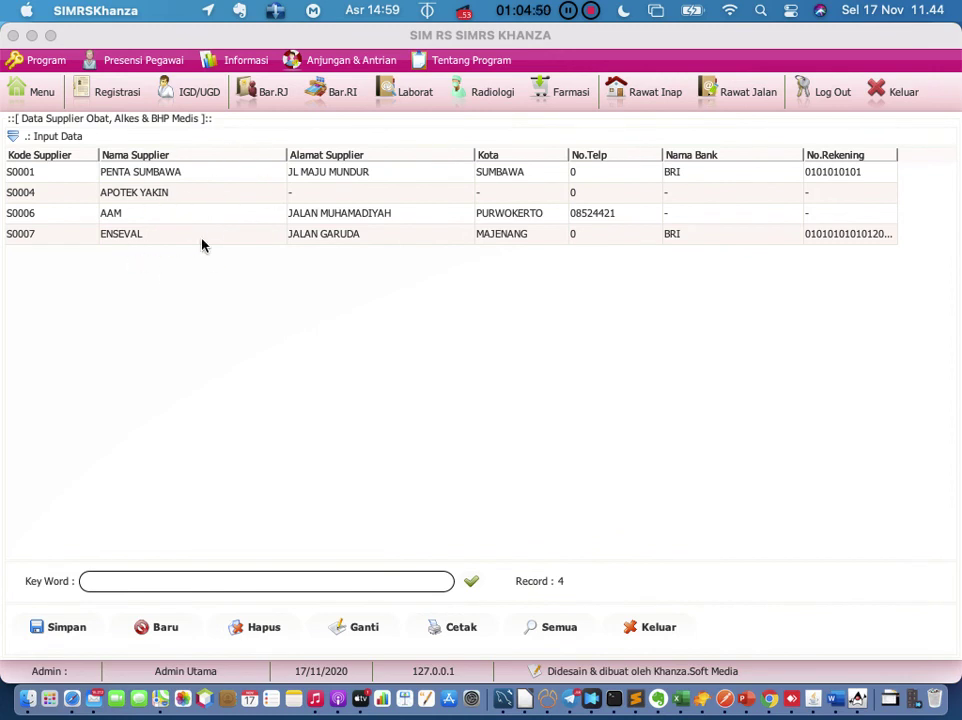
pyautogui.click(162, 628)
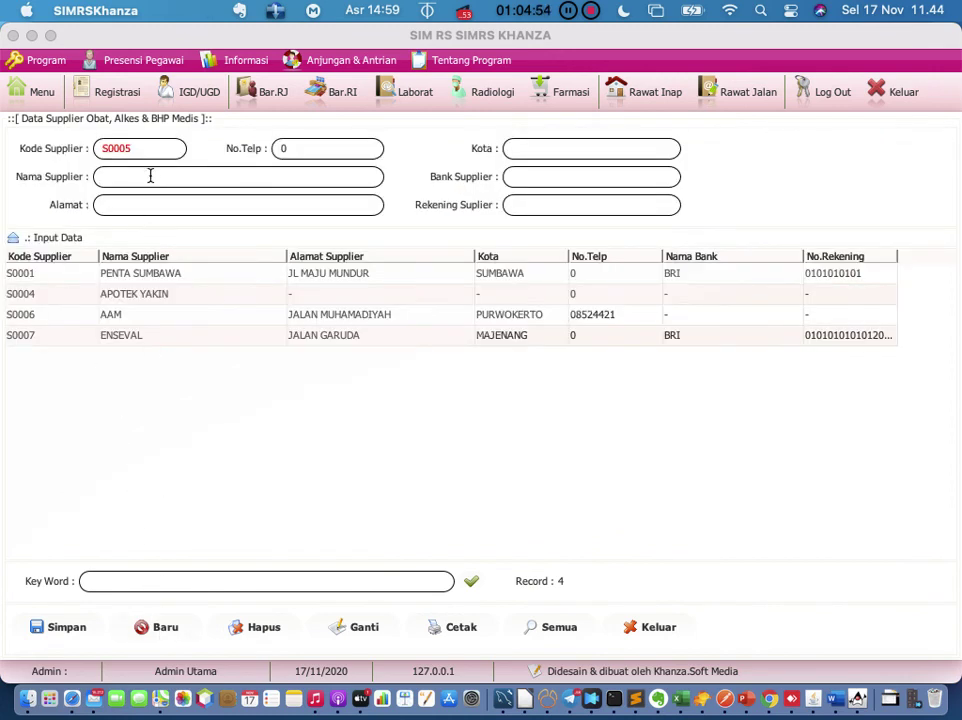
pyautogui.click(575, 146)
pyautogui.click(565, 180)
pyautogui.click(645, 627)
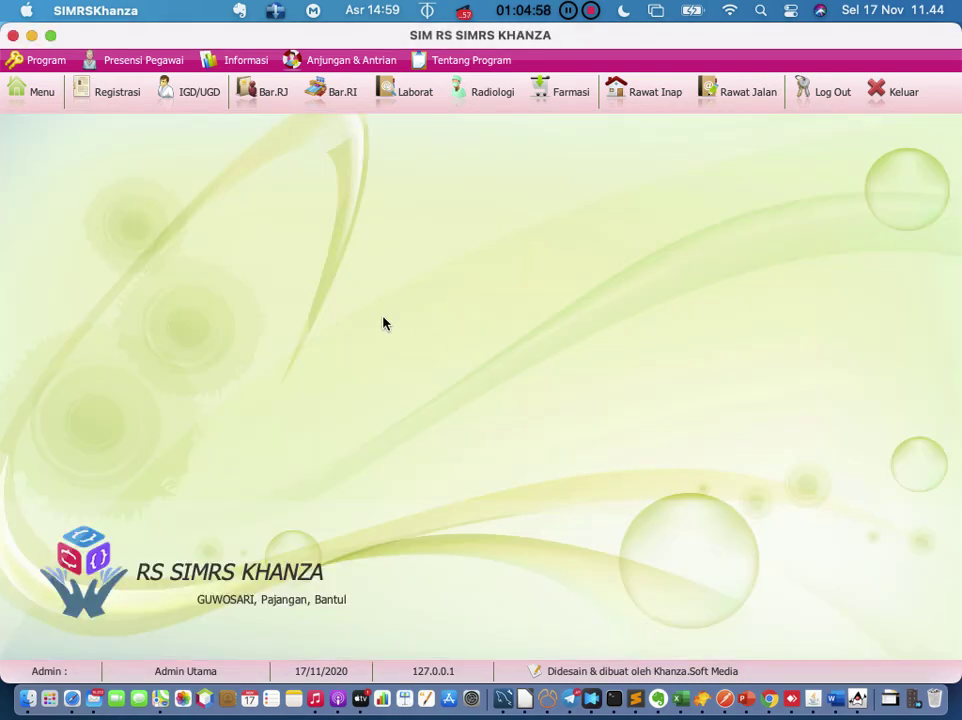
pyautogui.click(42, 106)
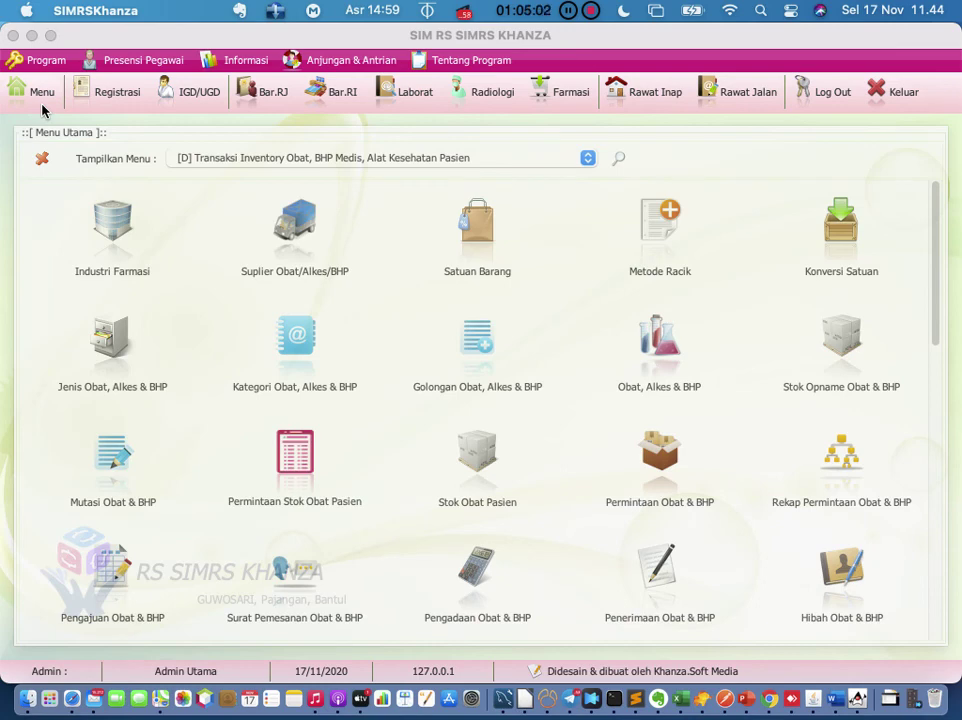
pyautogui.click(465, 240)
pyautogui.scroll(-11, 307, 503)
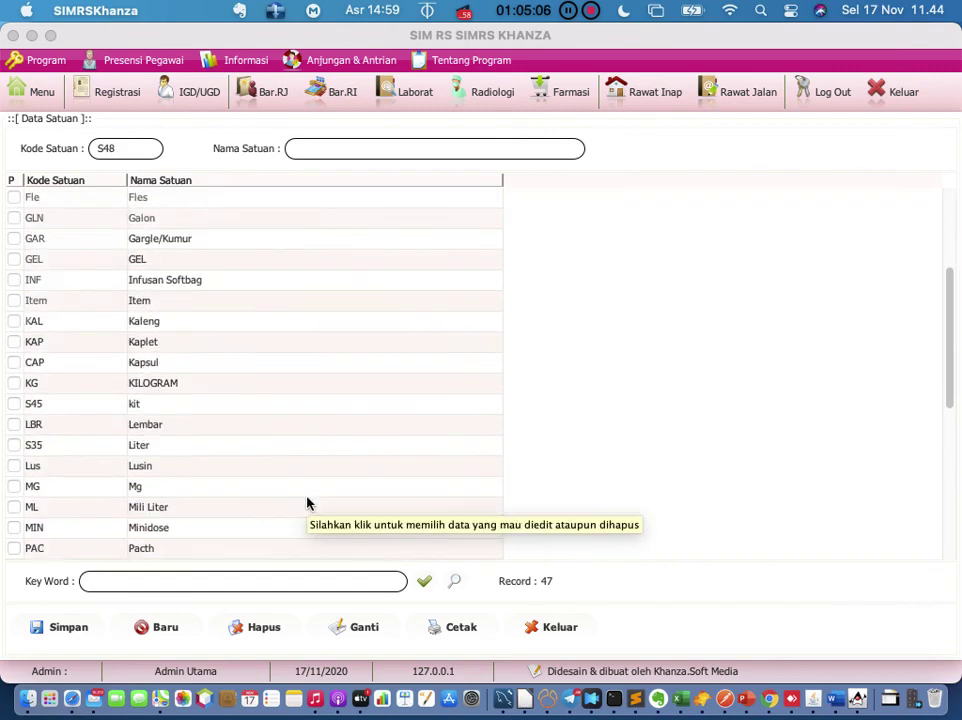
pyautogui.scroll(11, 307, 503)
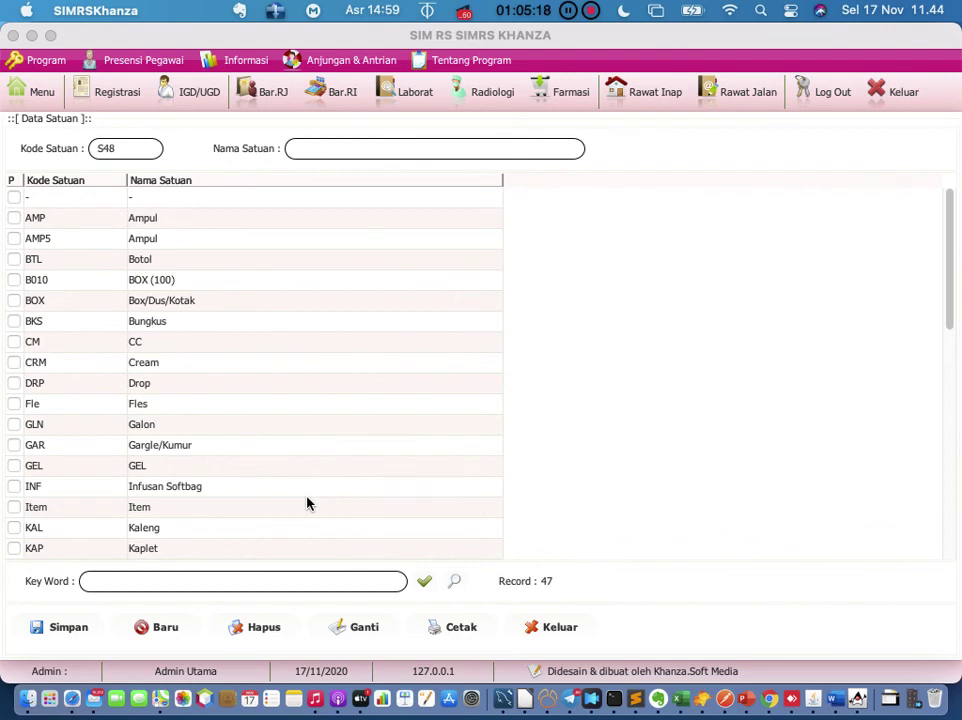
pyautogui.scroll(-4, 308, 410)
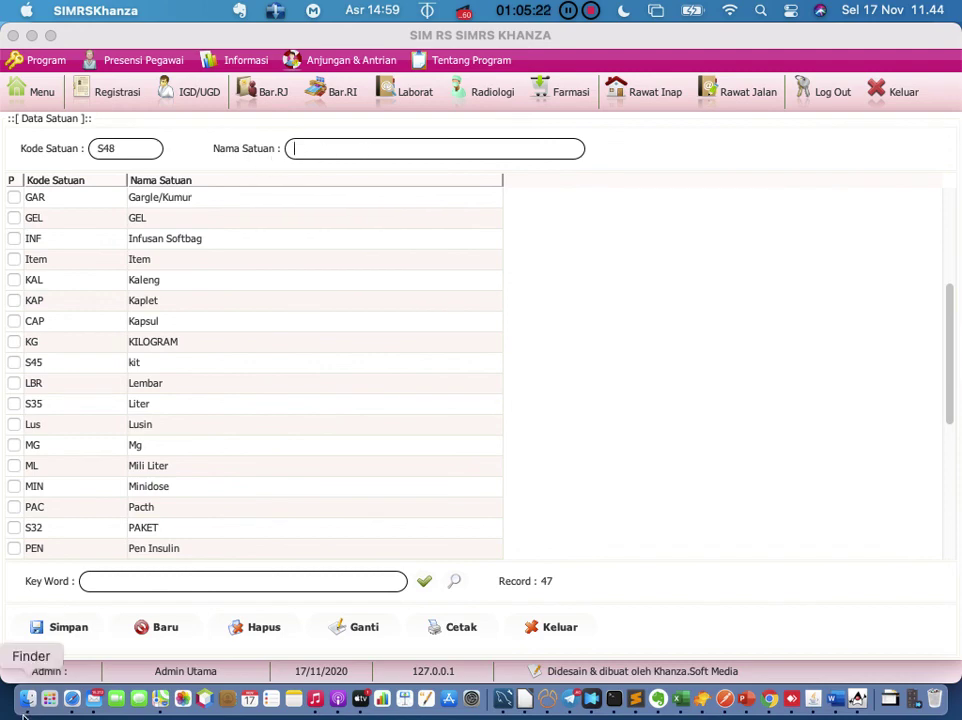
pyautogui.click(552, 627)
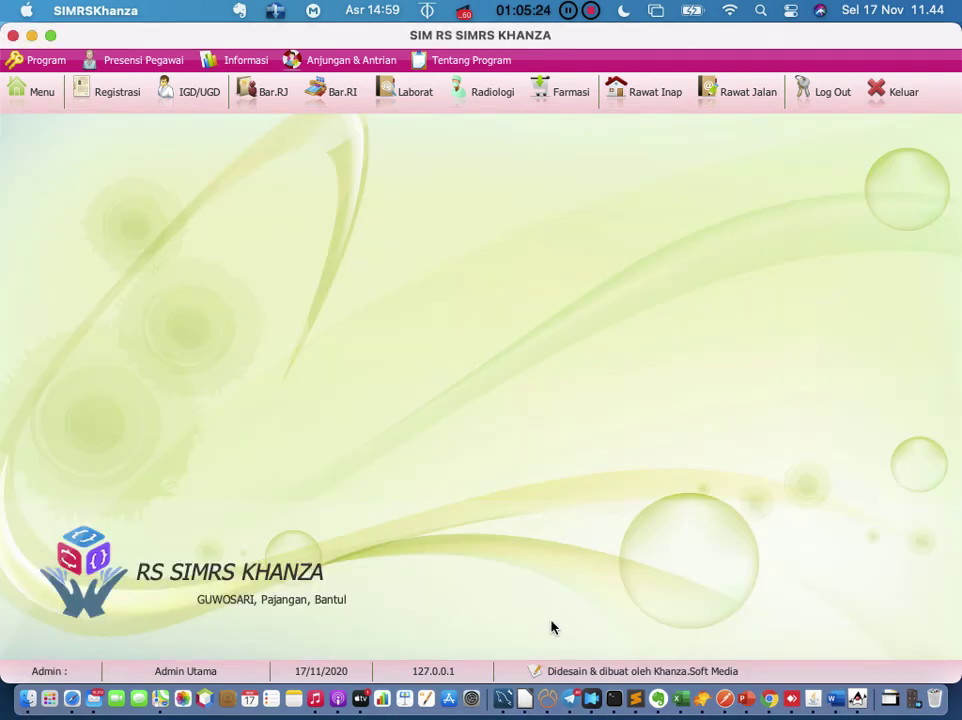
pyautogui.click(50, 104)
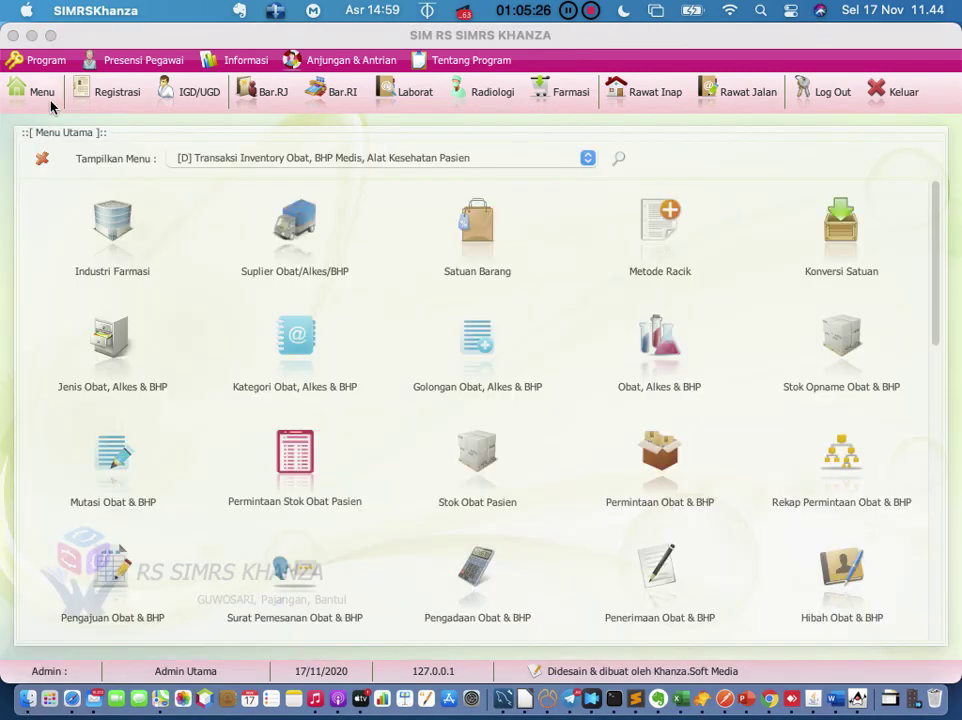
# Step: View the KAPSUL entry in the racik methods form, then close it
pyautogui.click(670, 234)
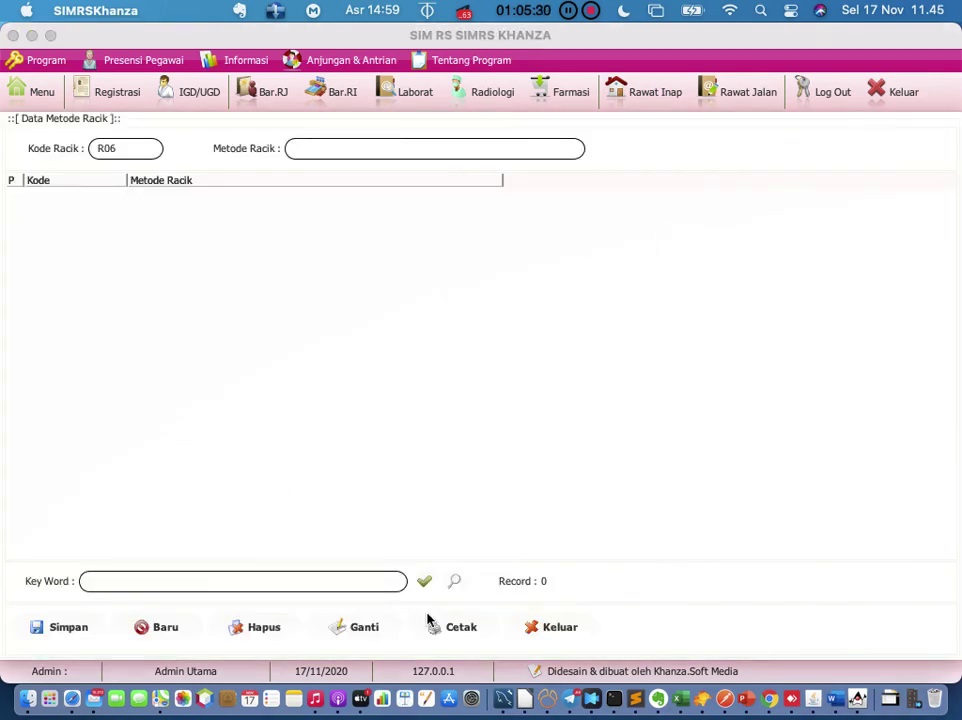
pyautogui.click(369, 150)
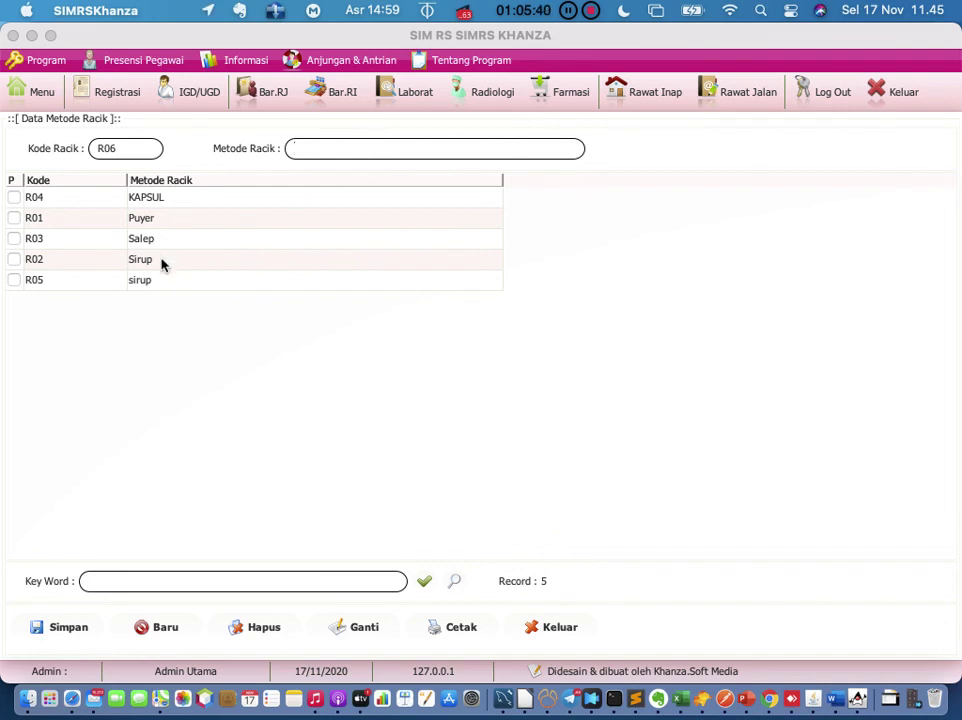
pyautogui.click(186, 203)
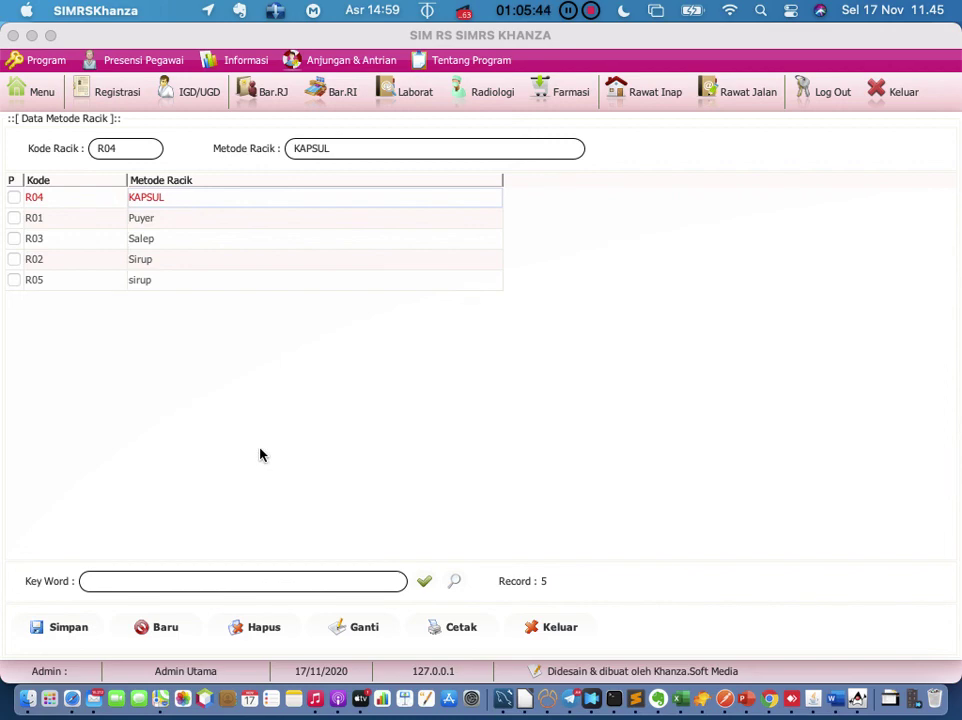
pyautogui.click(541, 632)
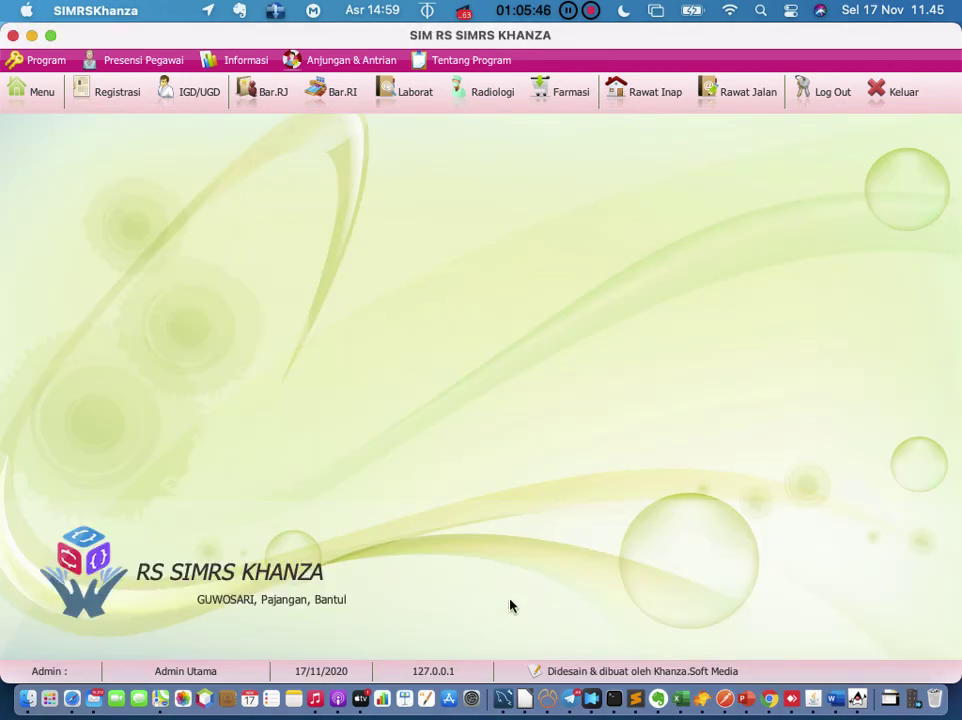
# Step: Review the 8-record unit conversion list and return to the inventory menu
pyautogui.click(40, 97)
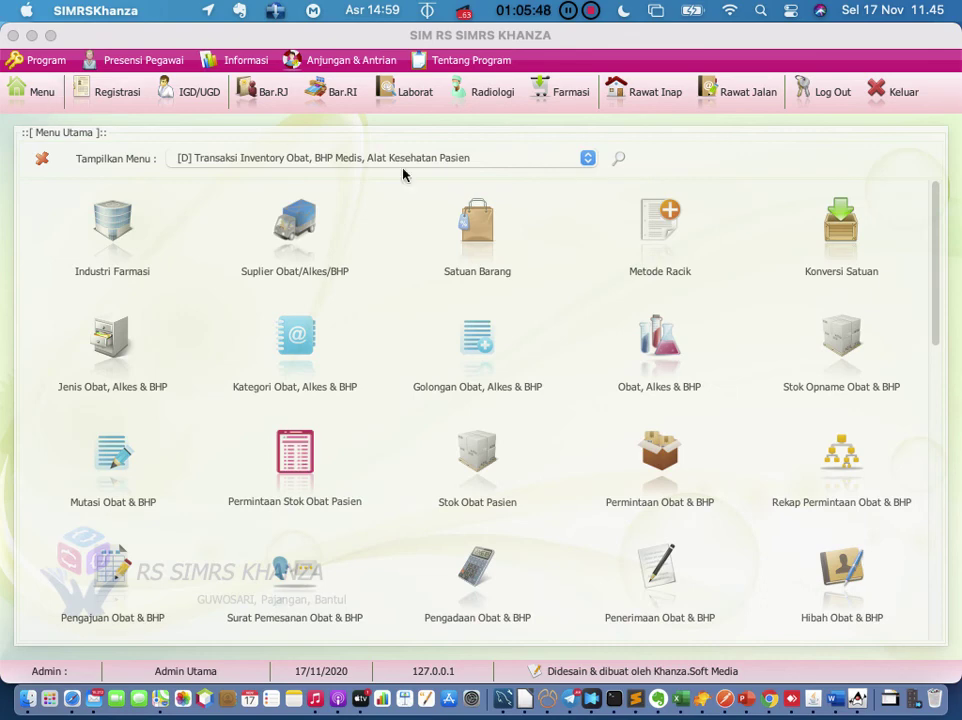
pyautogui.click(852, 252)
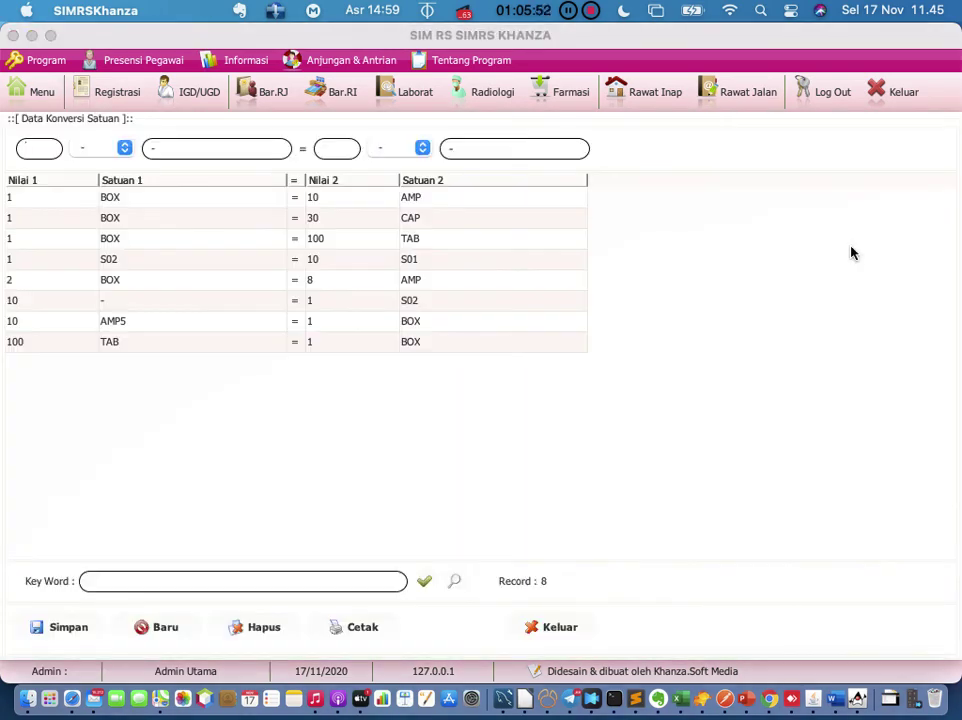
pyautogui.click(533, 628)
pyautogui.click(58, 94)
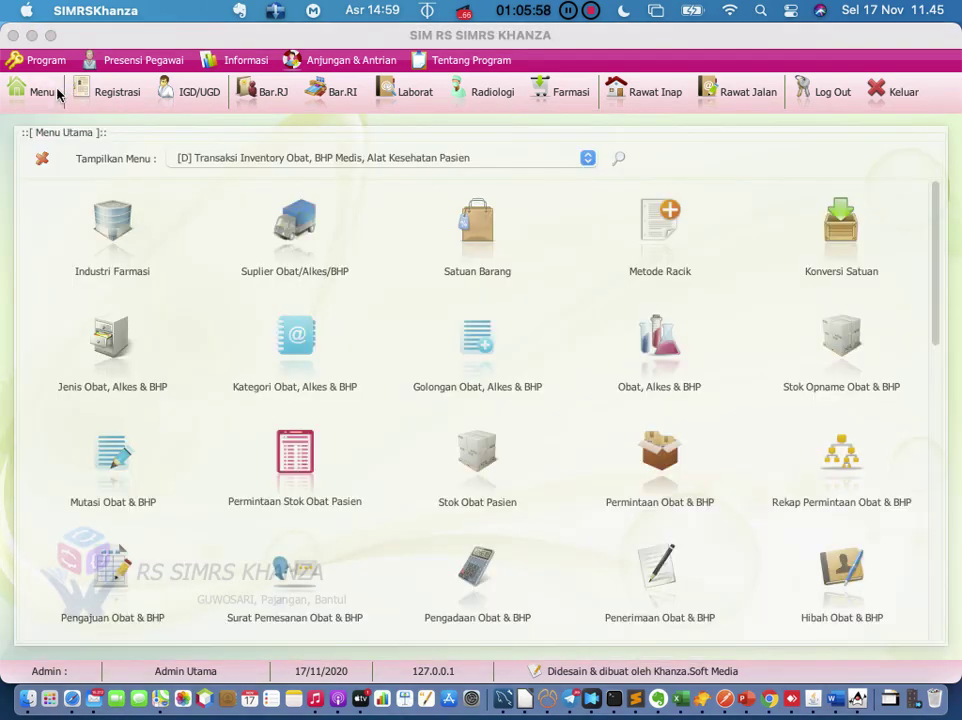
# Step: Inspect ALKES HABIS PAKAI among the 18 drug, device and consumable types, then close the list
pyautogui.click(113, 352)
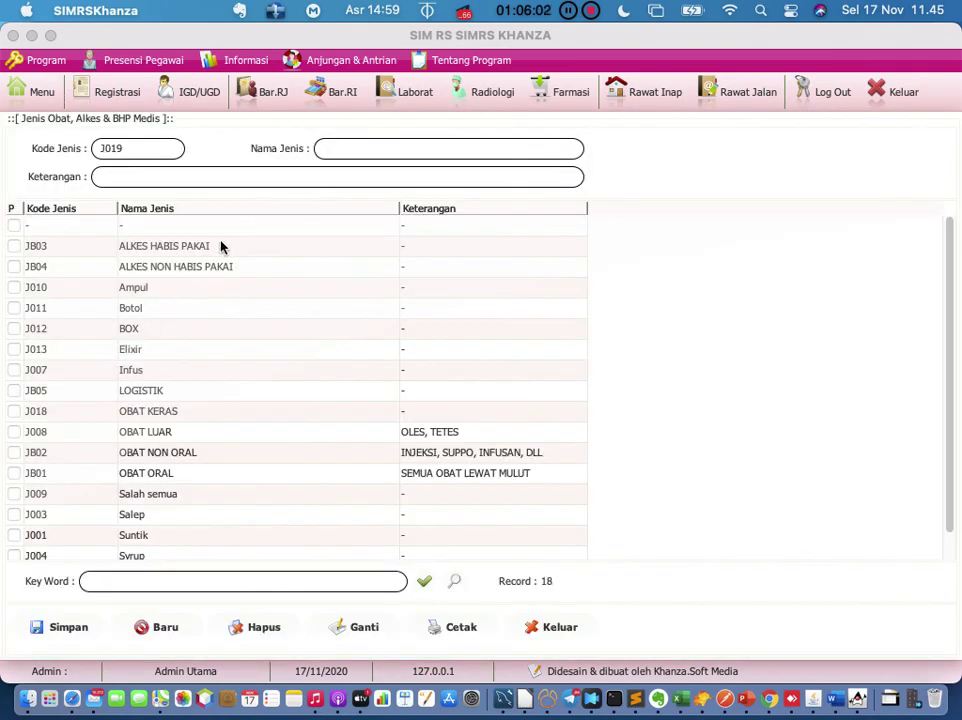
pyautogui.click(218, 250)
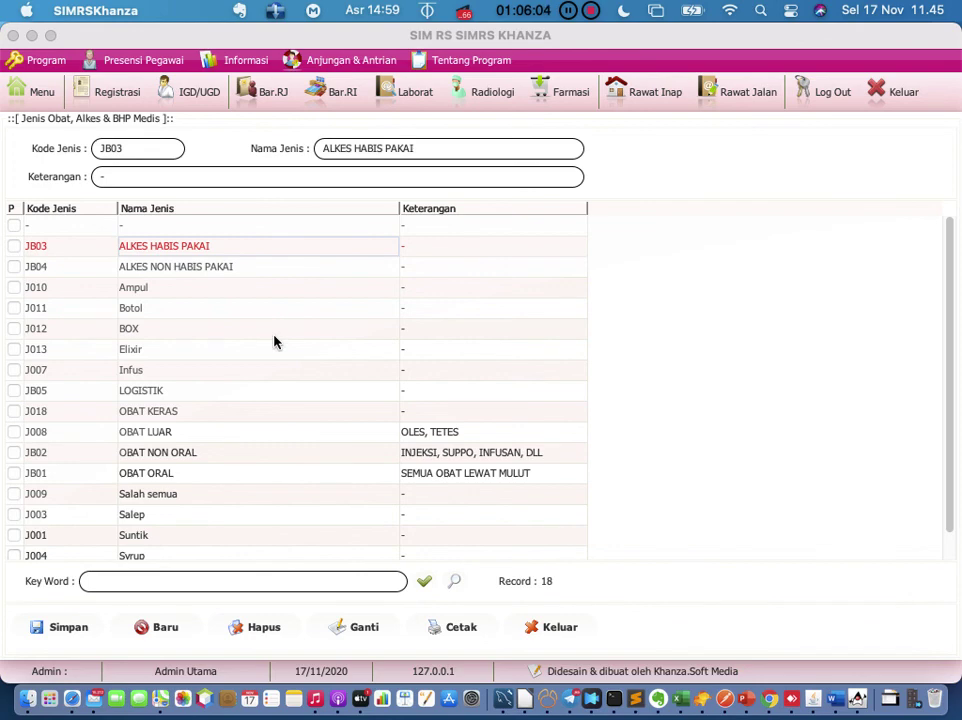
pyautogui.scroll(-1, 274, 342)
pyautogui.scroll(1, 274, 342)
pyautogui.scroll(-1, 275, 342)
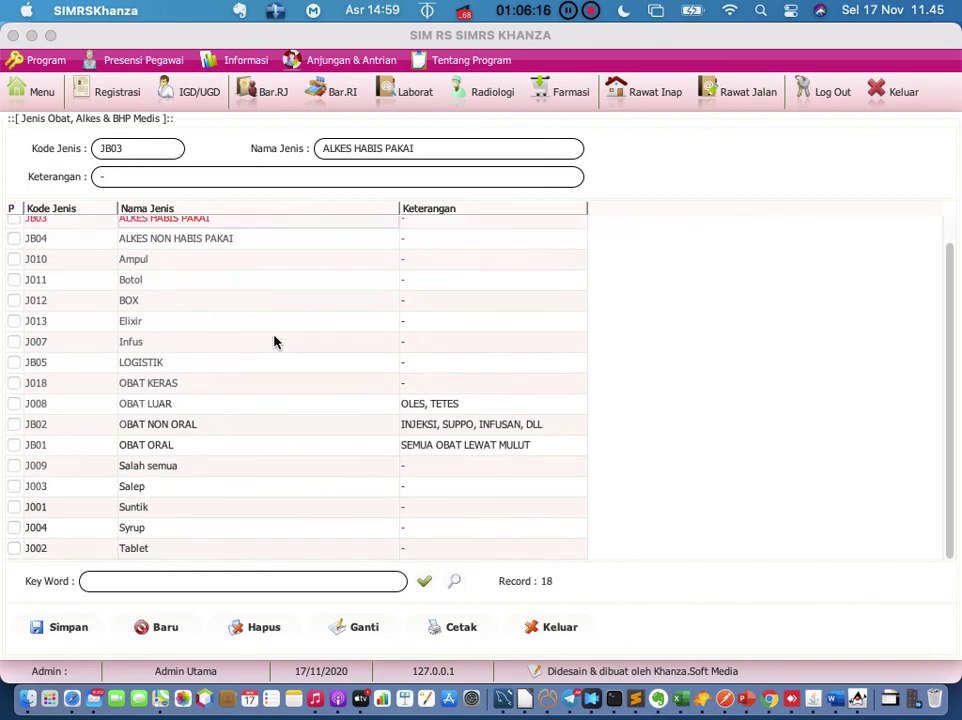
pyautogui.click(548, 636)
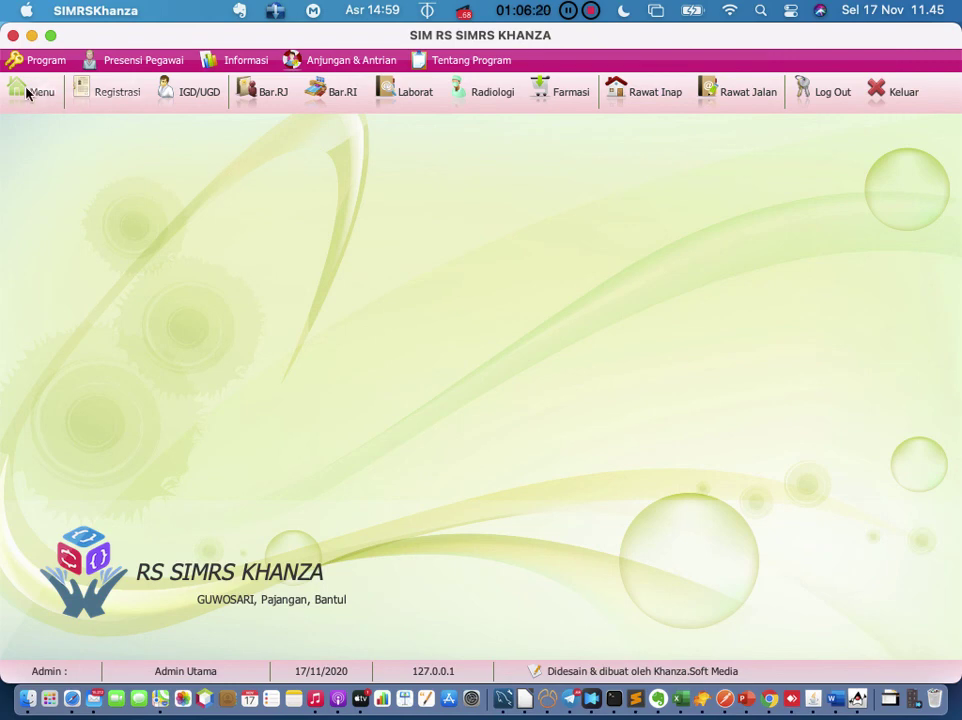
pyautogui.click(30, 92)
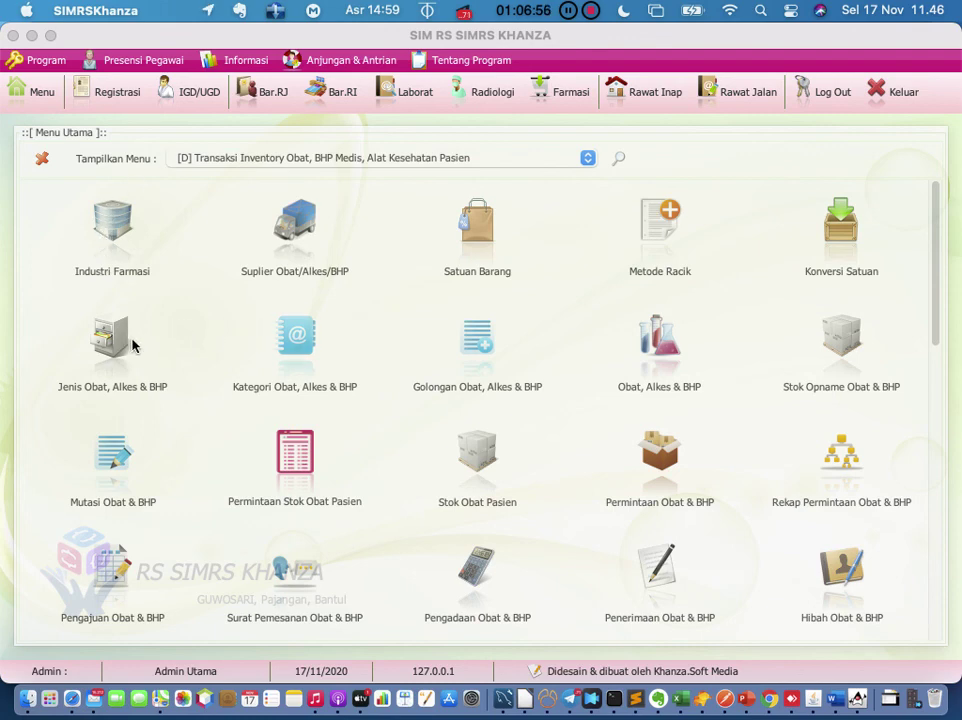
# Step: Inspect the Non Formularium RS and Formularioum RS categories in the 7-record list, then close it
pyautogui.click(306, 334)
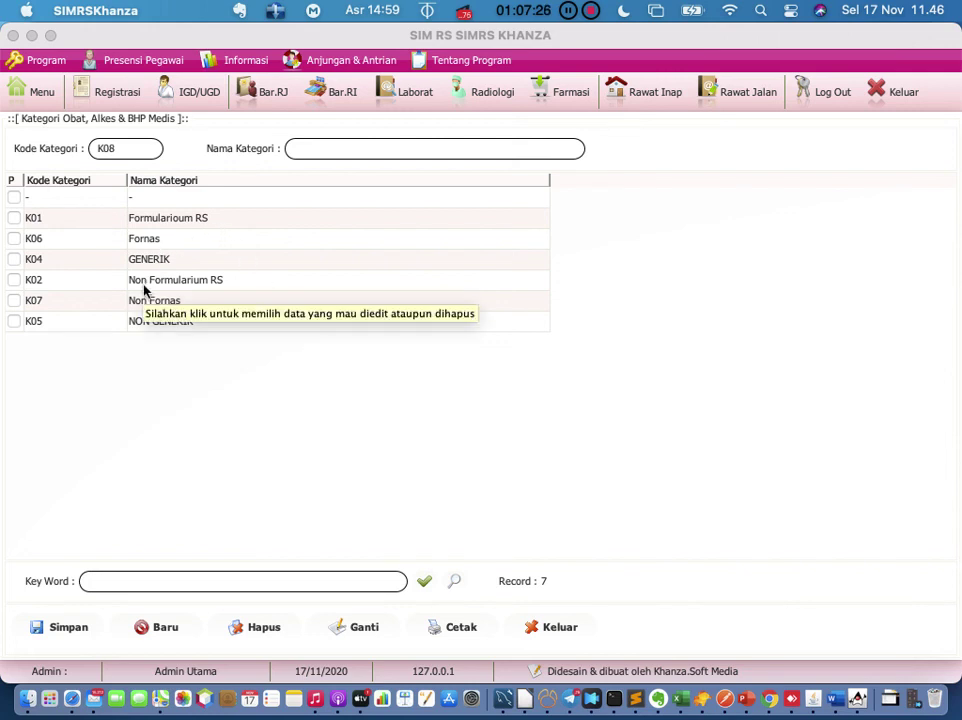
pyautogui.click(185, 285)
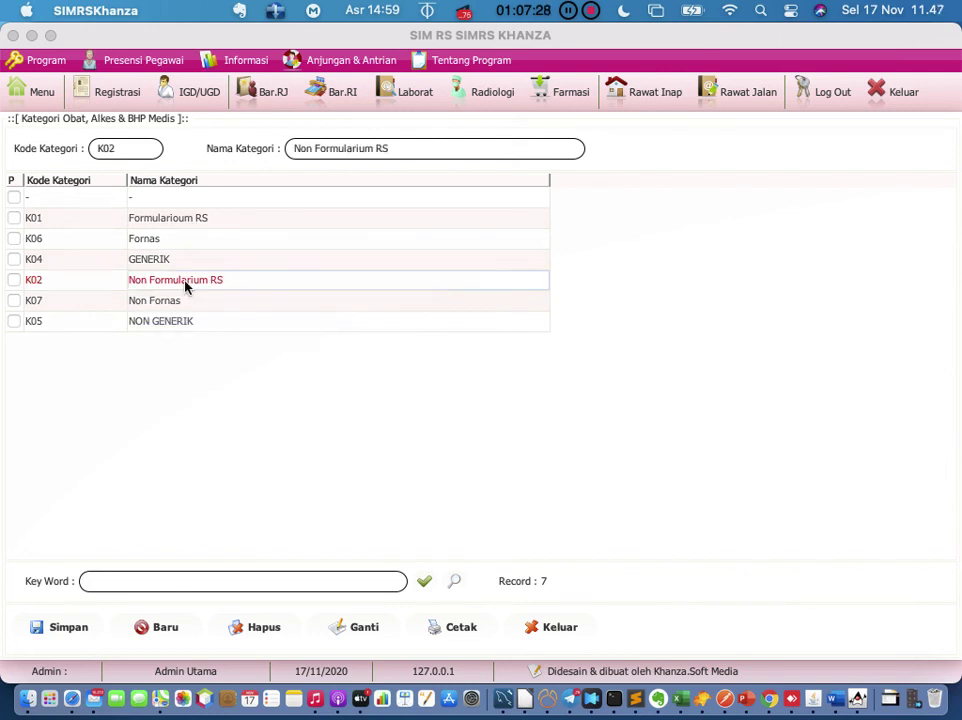
pyautogui.click(197, 226)
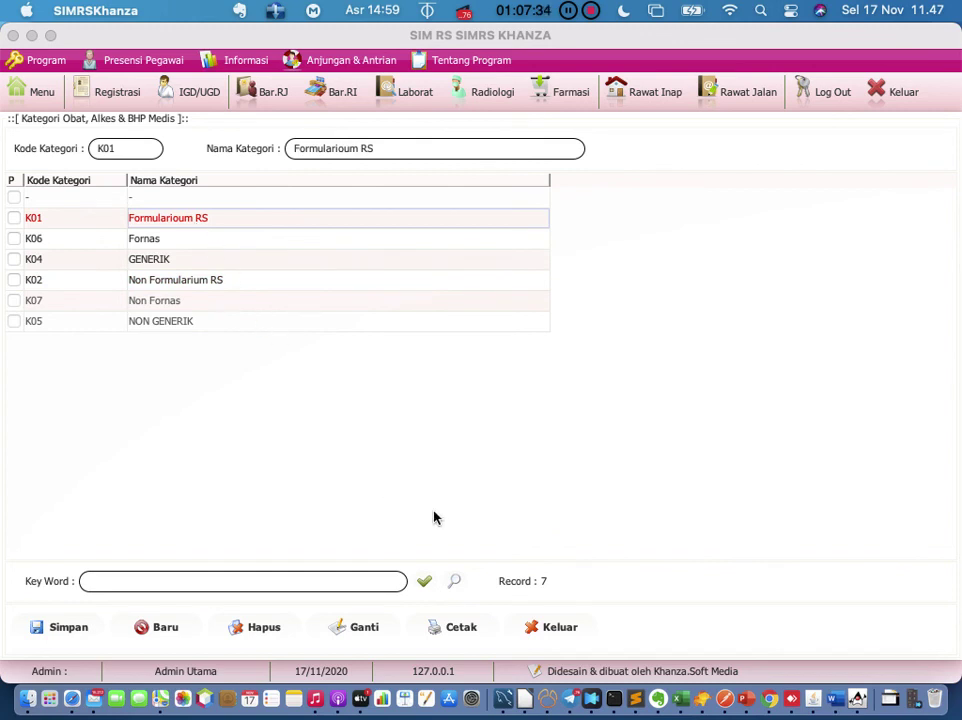
pyautogui.click(555, 626)
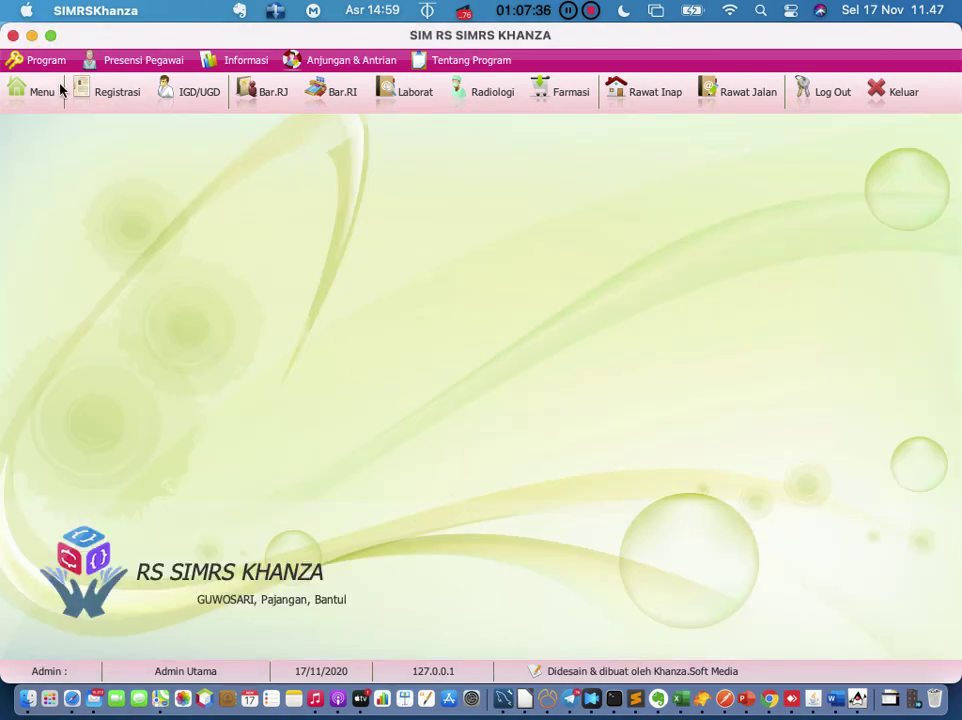
pyautogui.click(54, 93)
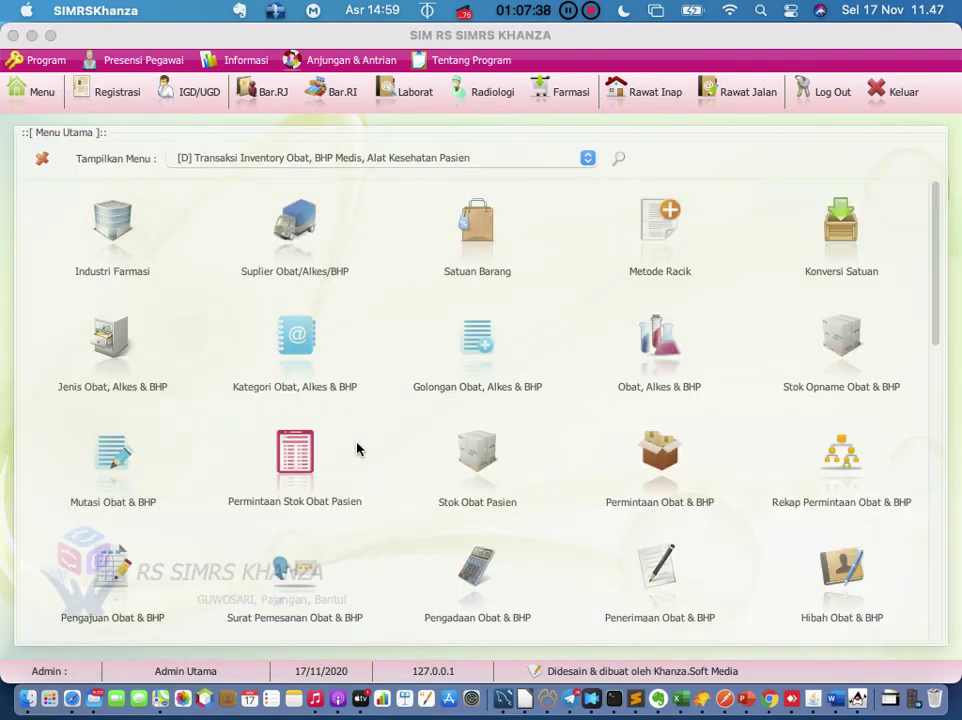
# Step: Browse the 9-record drug group list from B 3 to Psikotropika, then close it
pyautogui.click(467, 390)
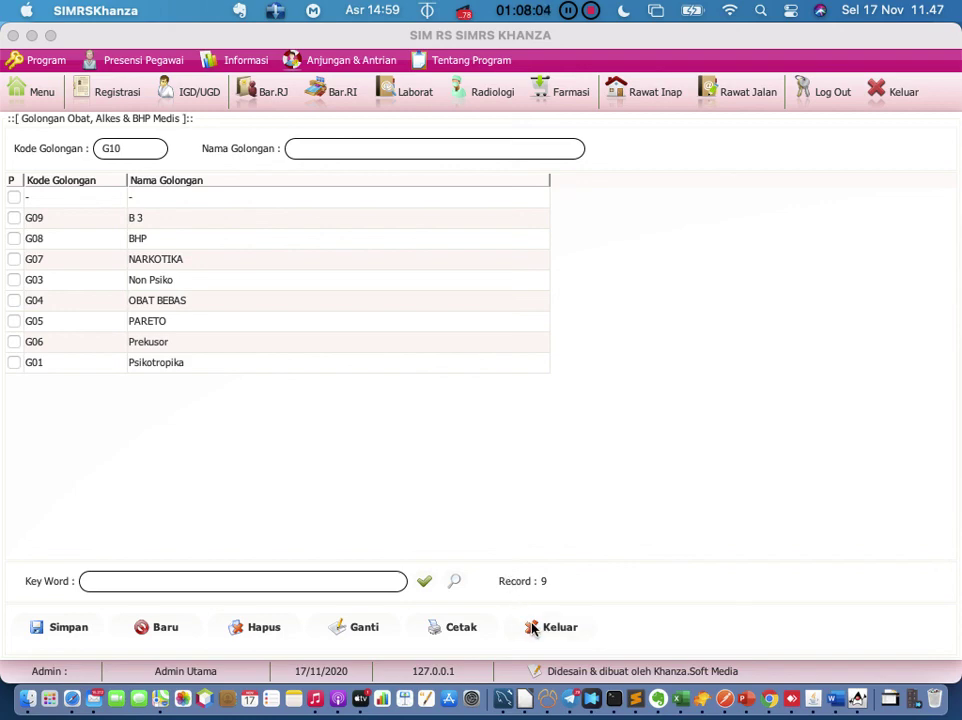
pyautogui.click(533, 628)
pyautogui.click(52, 104)
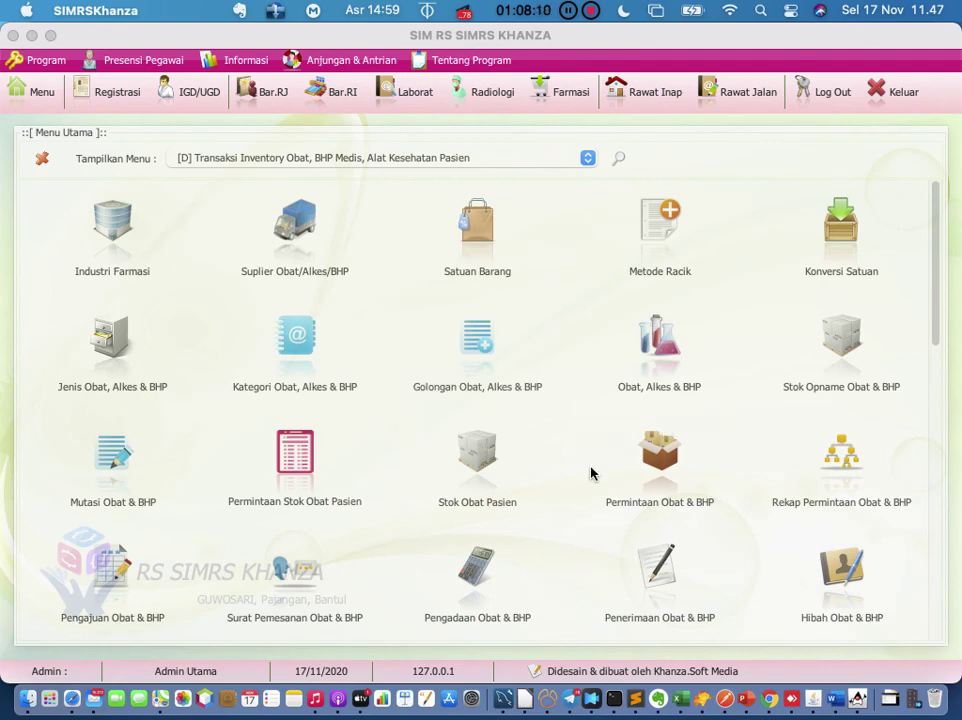
# Step: Open Obat, Alkes & BHP Medis with 2008 items and expand the Input Data entry form
pyautogui.click(659, 393)
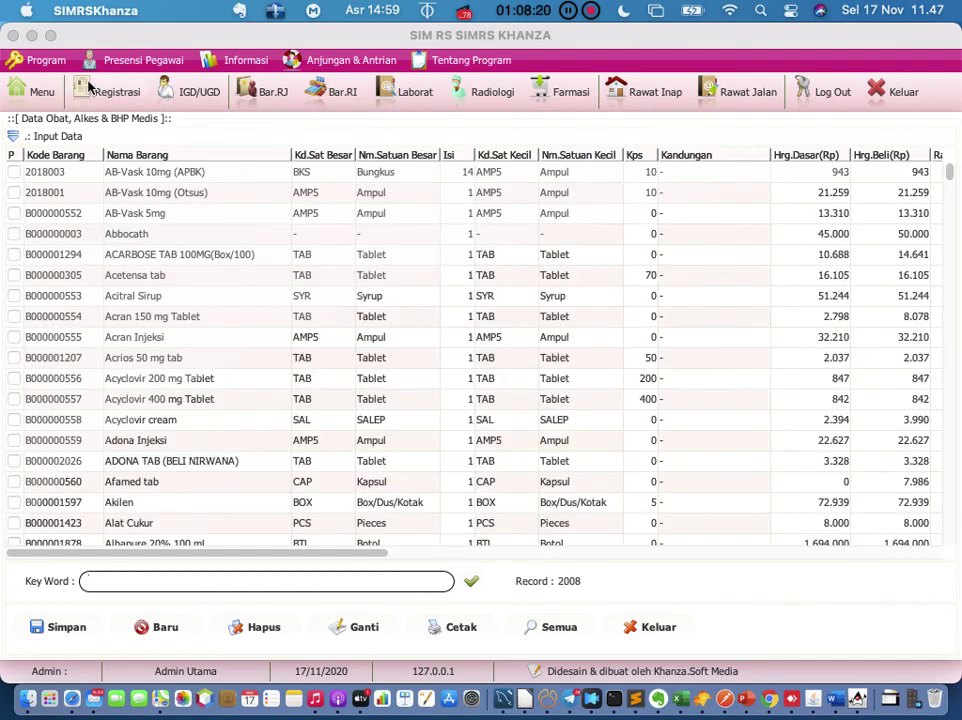
pyautogui.click(13, 137)
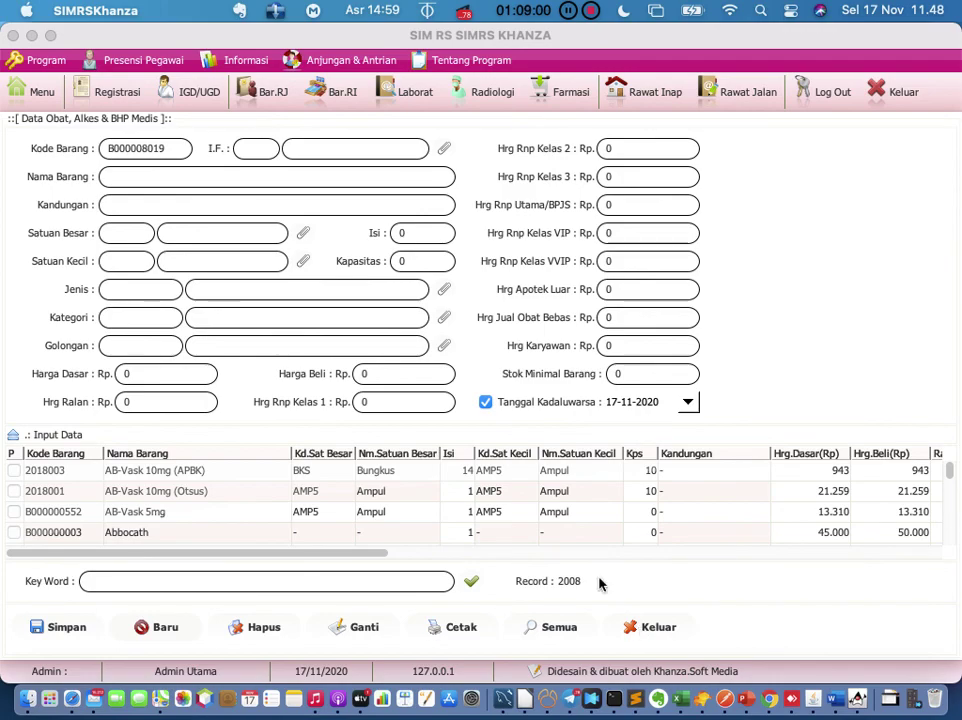
# Step: Stop the running SIMRS Khanza and rerun java -jar khanza.jar in Terminal
pyautogui.click(616, 702)
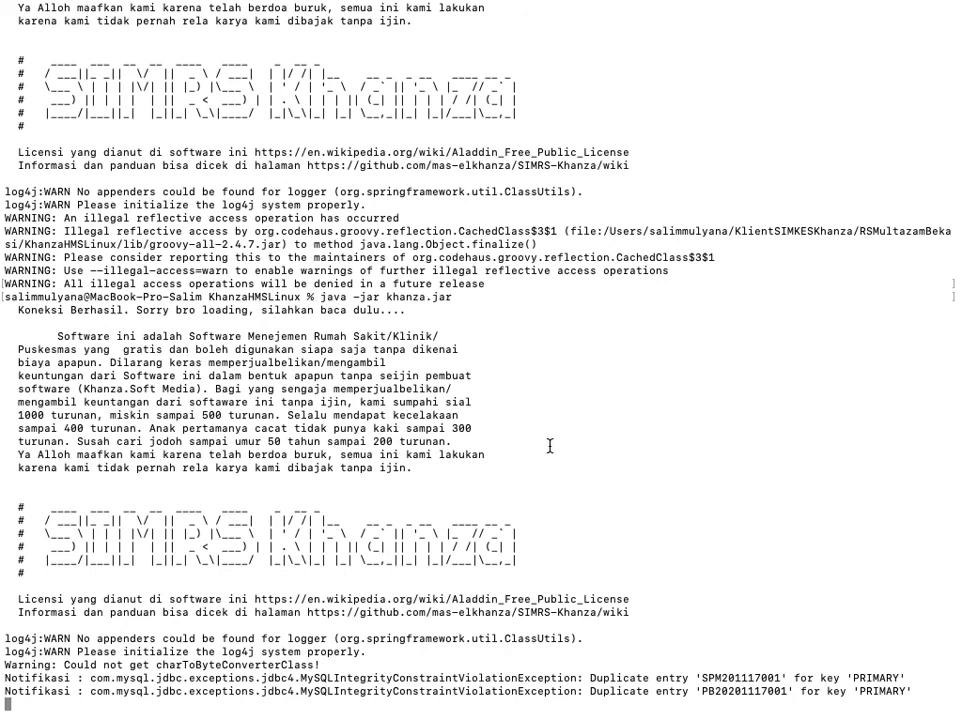
pyautogui.hotkey('ctrl', 'c')
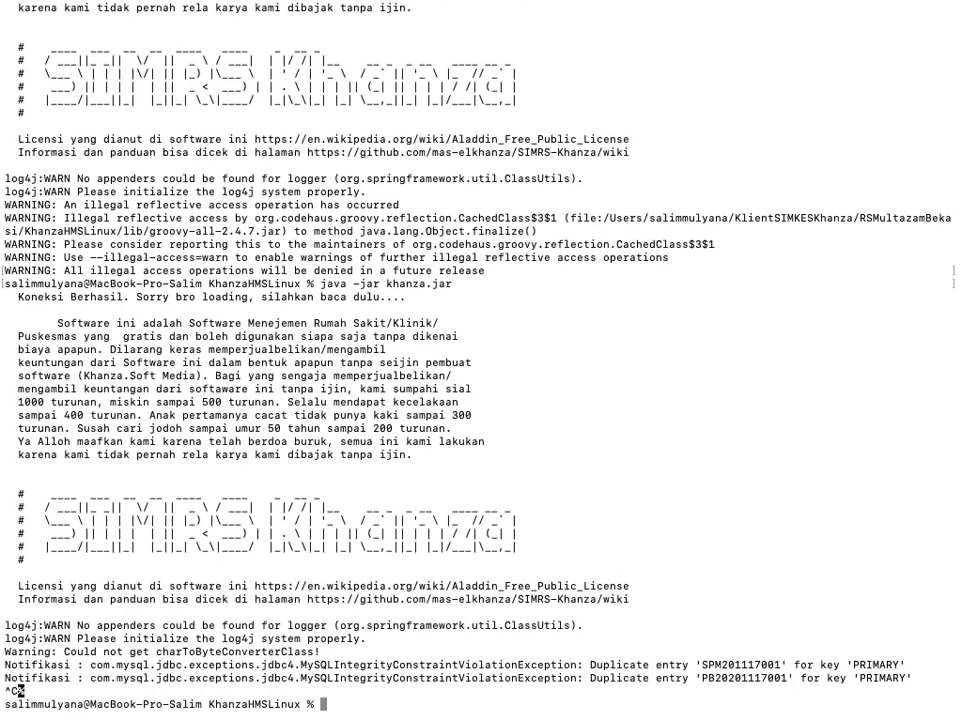
pyautogui.press('Up')
pyautogui.press('Return')
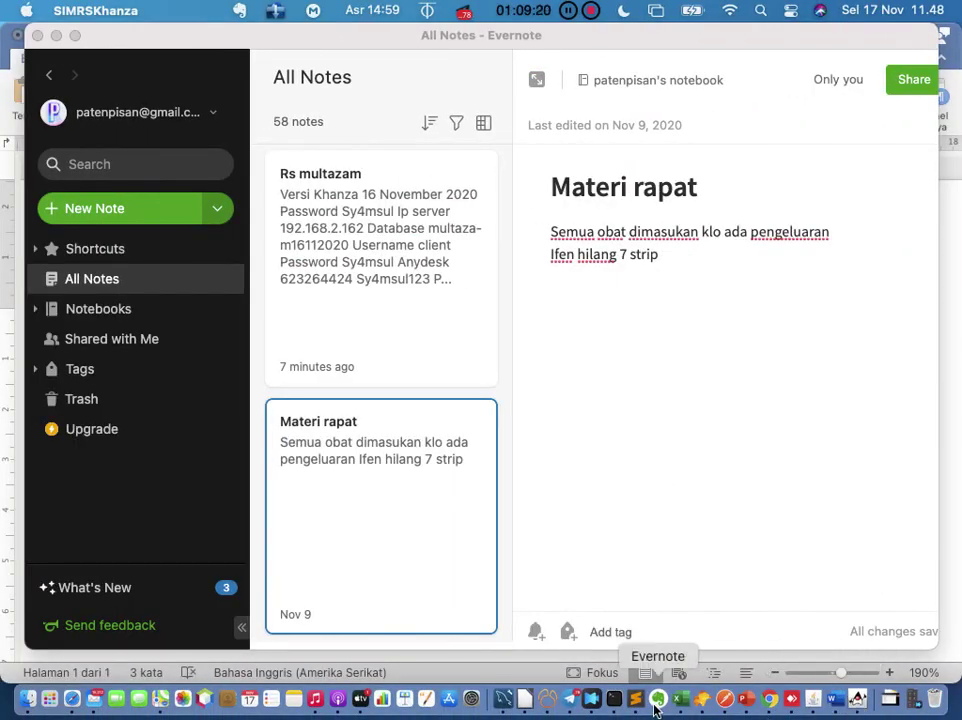
# Step: Stop the relaunch after it fails with a Communications link failure
pyautogui.click(614, 700)
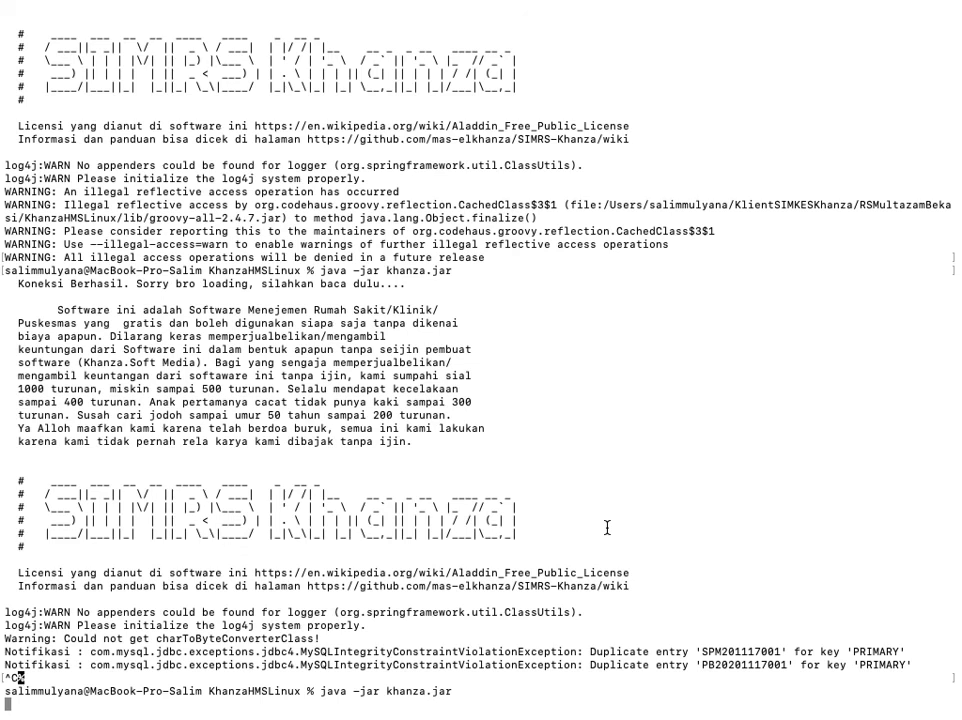
pyautogui.moveTo(697, 8)
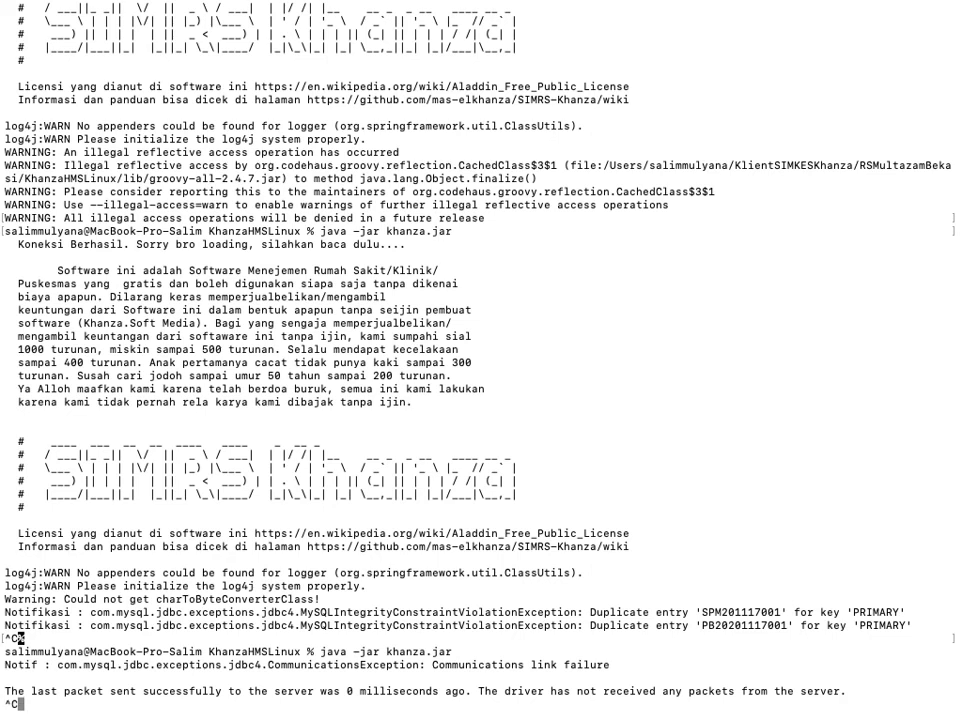
pyautogui.hotkey('ctrl', 'c')
pyautogui.moveTo(596, 16)
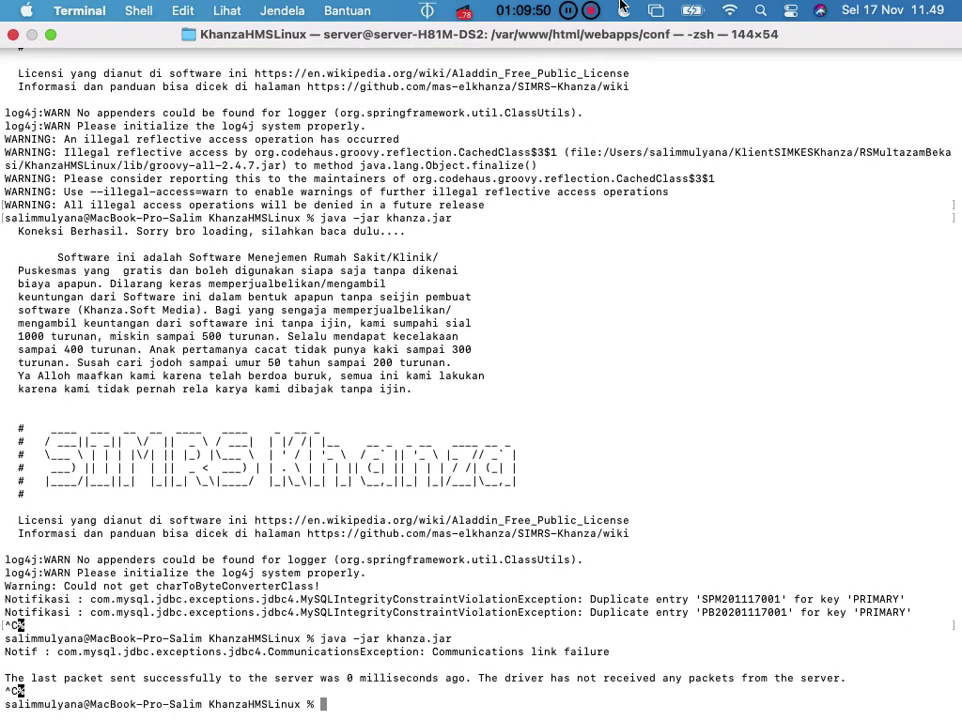